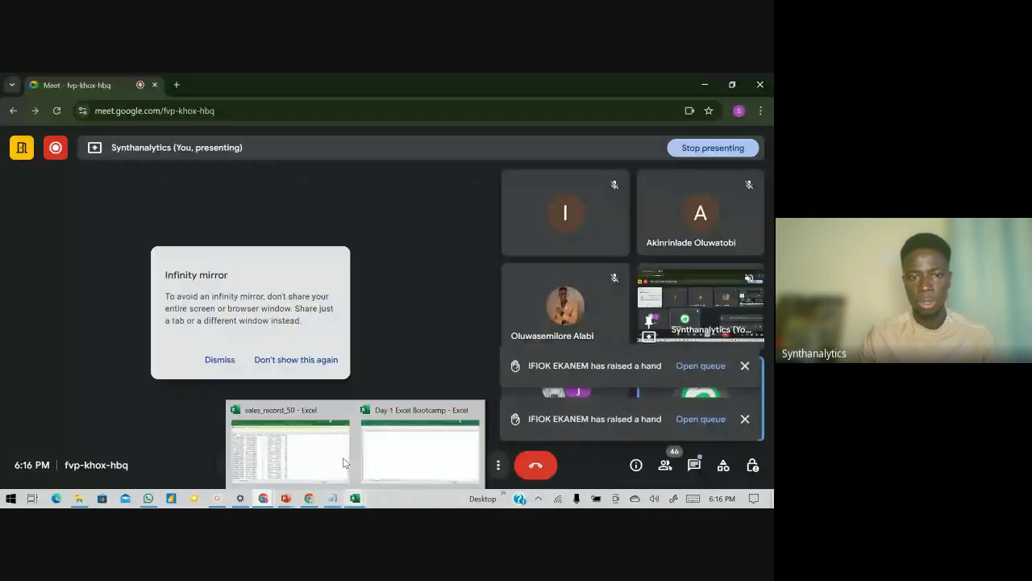
# Step: Switch to the Day 1 Excel Bootcamp workbook, view the product table on Sheet1 and return to the blank Sheet2
pyautogui.click(403, 451)
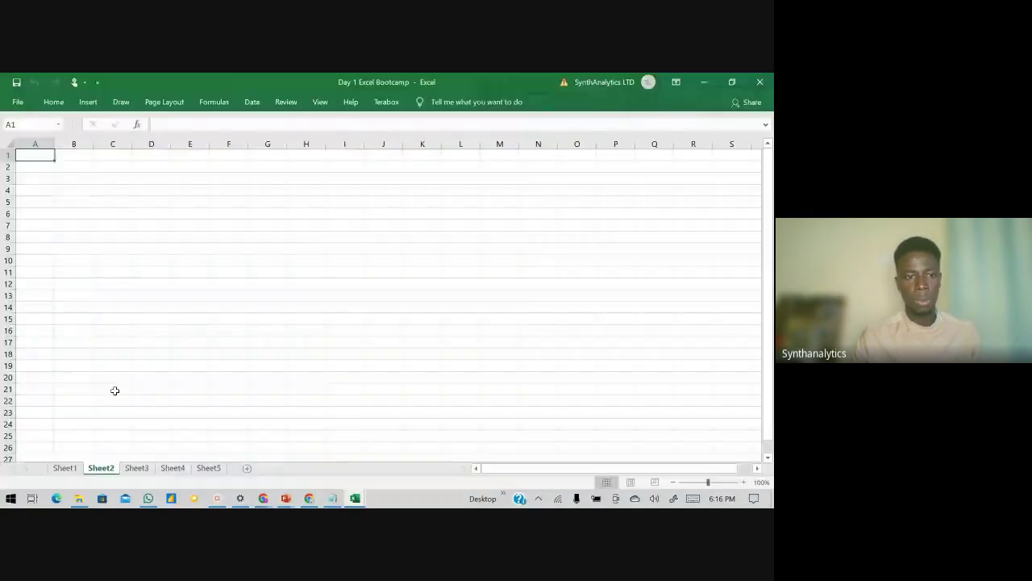
pyautogui.click(65, 468)
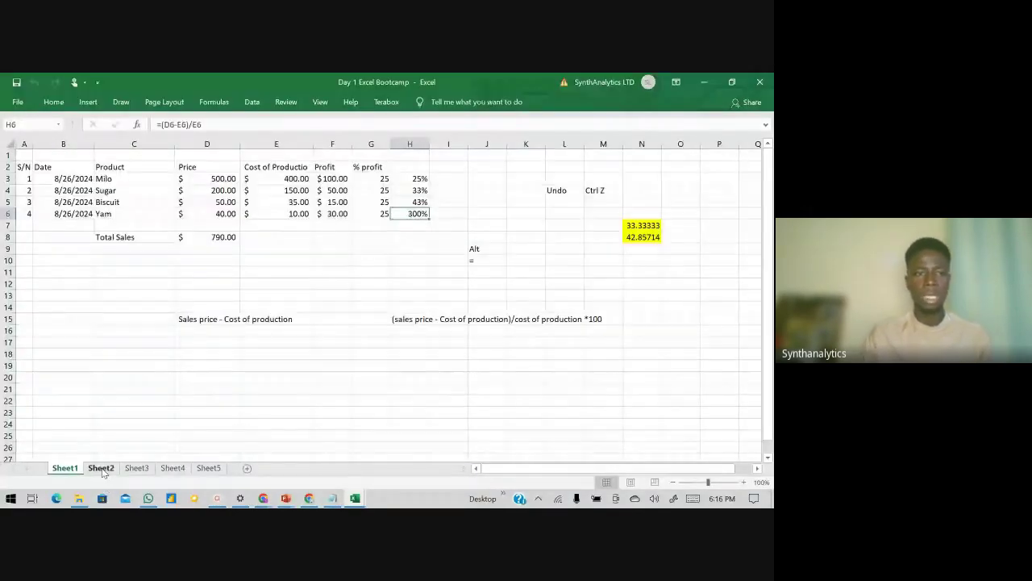
pyautogui.click(101, 468)
# Step: Point out individual cells and a run of columns starting at A on the blank Sheet2
pyautogui.click(32, 165)
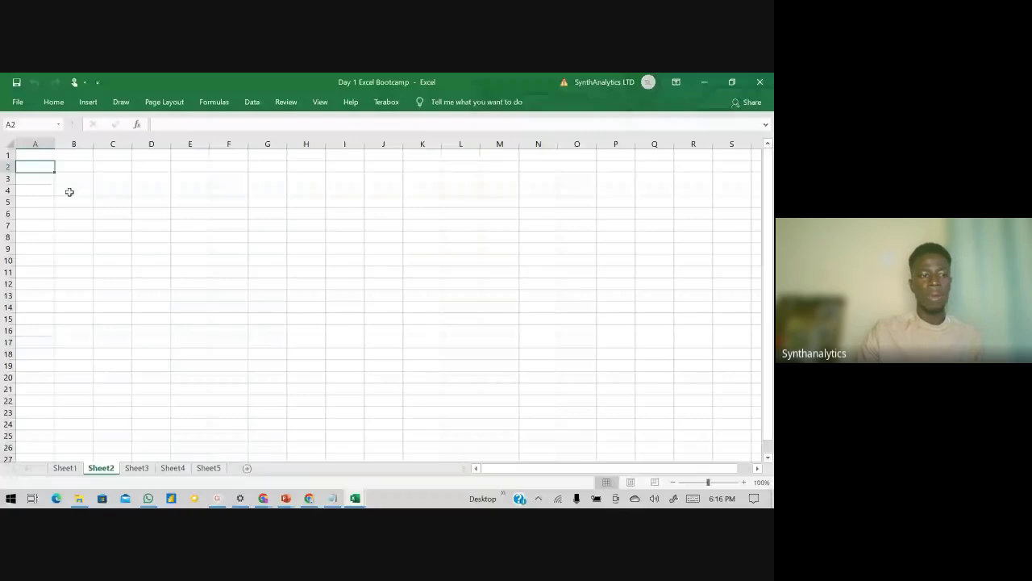
pyautogui.click(113, 192)
pyautogui.click(117, 225)
pyautogui.click(101, 214)
pyautogui.click(145, 215)
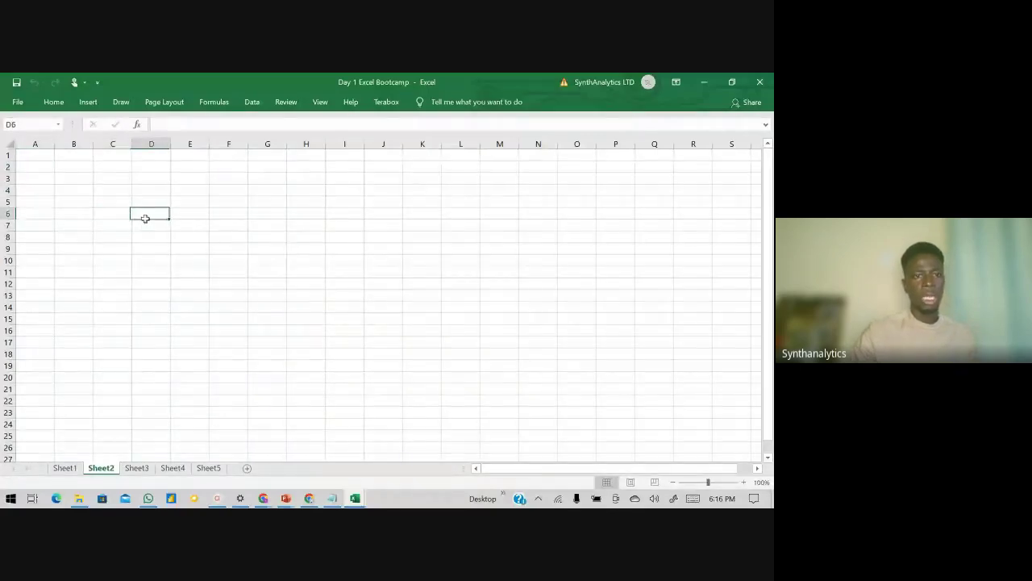
pyautogui.click(98, 232)
pyautogui.click(84, 207)
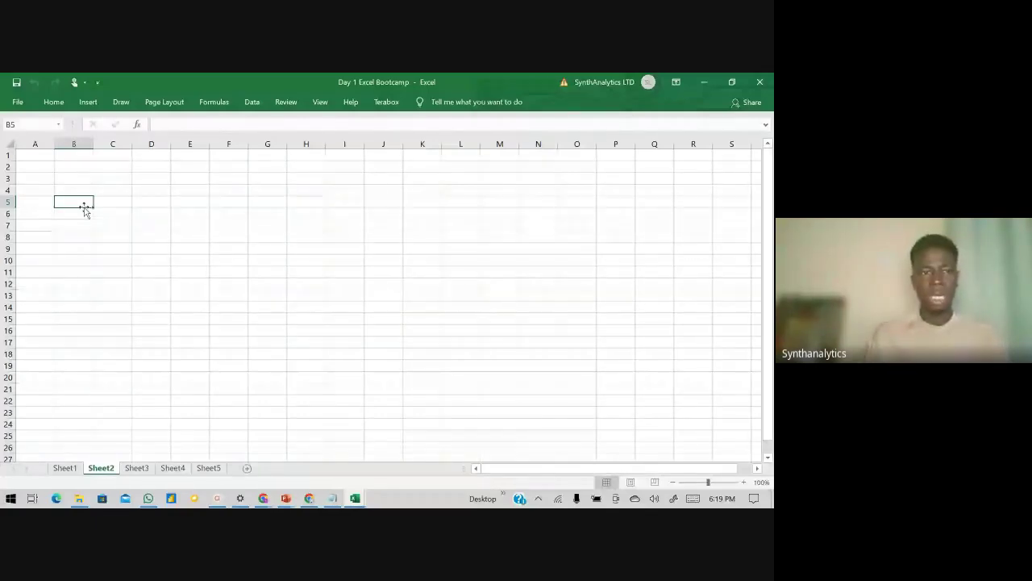
pyautogui.press('Up')
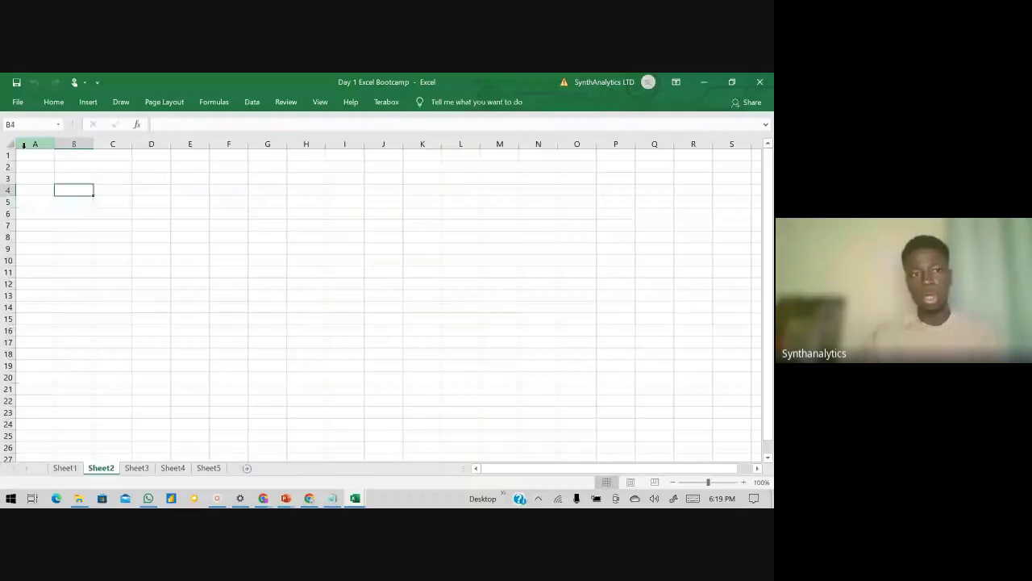
pyautogui.moveTo(24, 144); pyautogui.dragTo(599, 154)
pyautogui.click(384, 201)
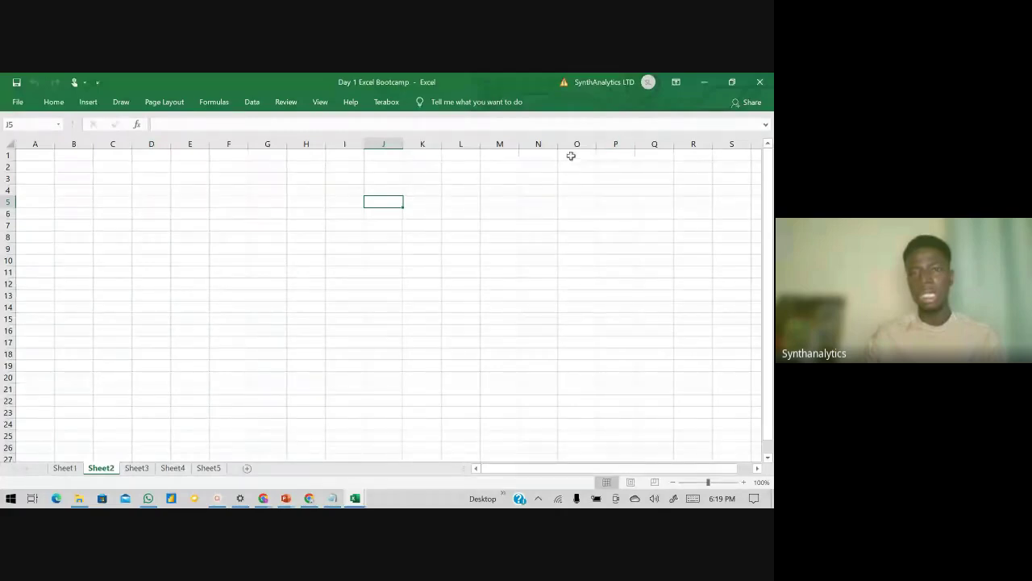
# Step: Jump to the last column and last row of Sheet2, then return to cell A1
pyautogui.hotkey('ctrl', 'Up')
pyautogui.hotkey('ctrl', 'Right')
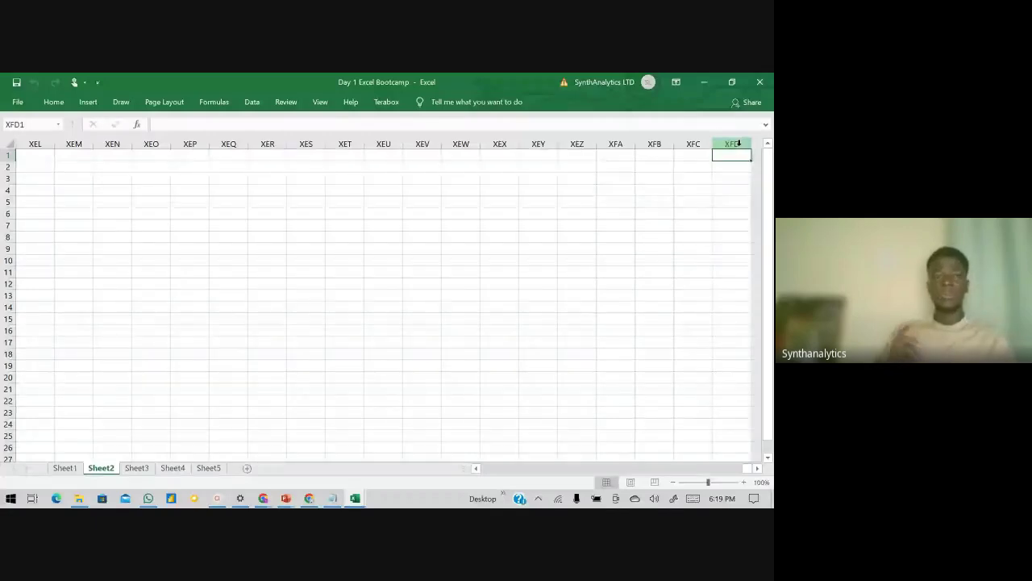
pyautogui.hotkey('ctrl', 'Down')
pyautogui.hotkey('ctrl', 'Left')
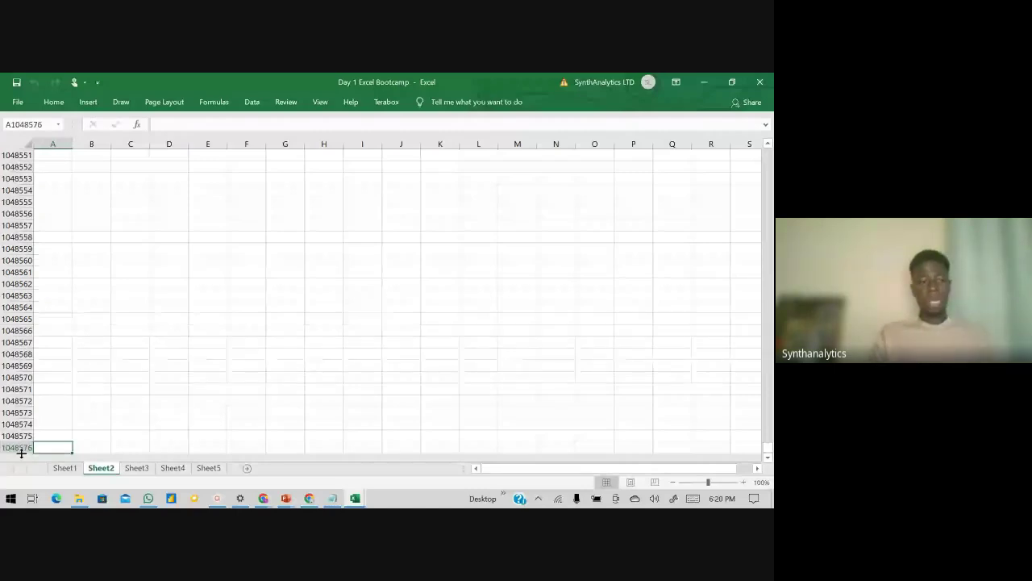
pyautogui.hotkey('ctrl', 'Up')
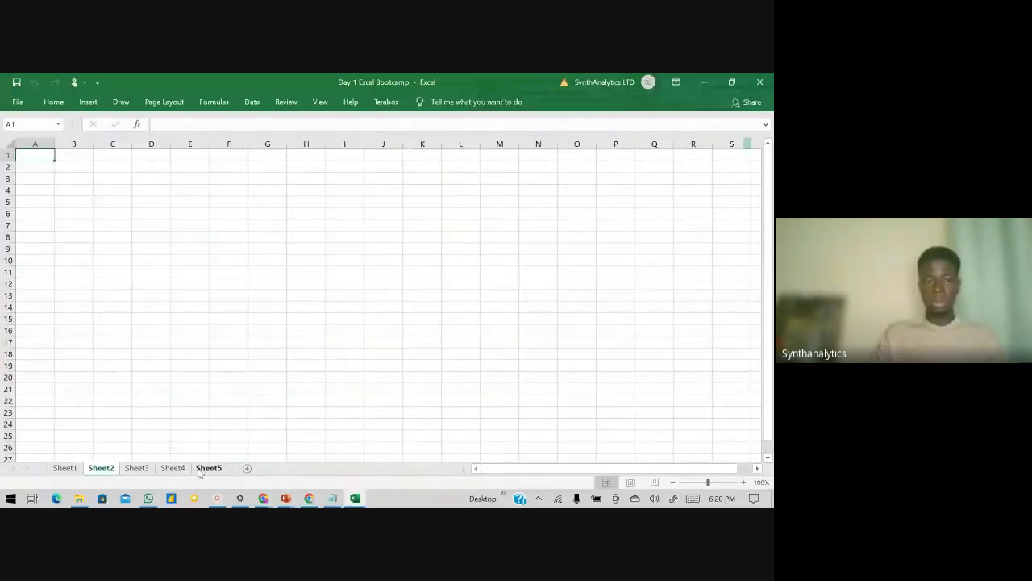
# Step: Examine the percentage profit formulas in cells H4 and H3 on Sheet1
pyautogui.click(67, 468)
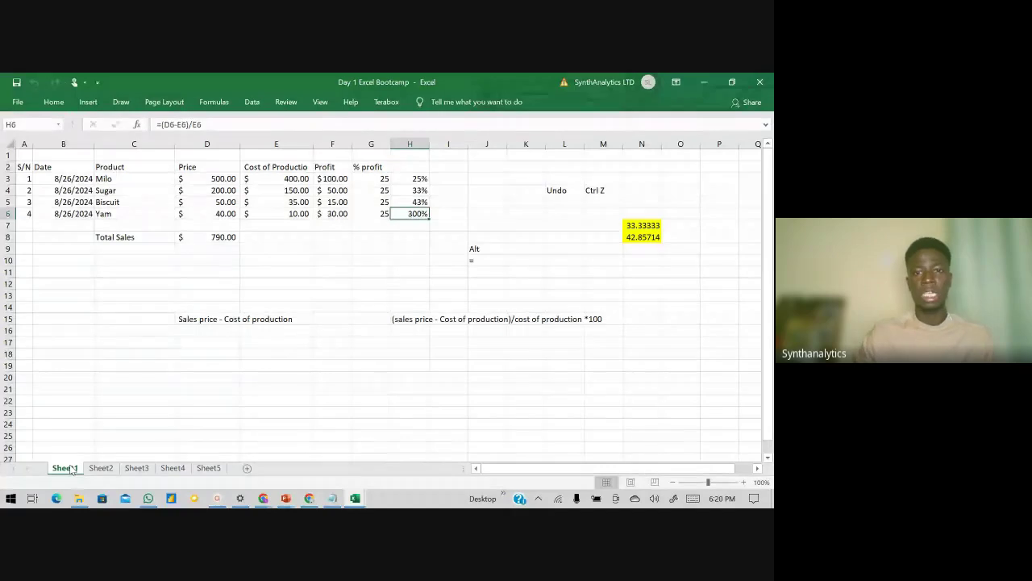
pyautogui.click(418, 191)
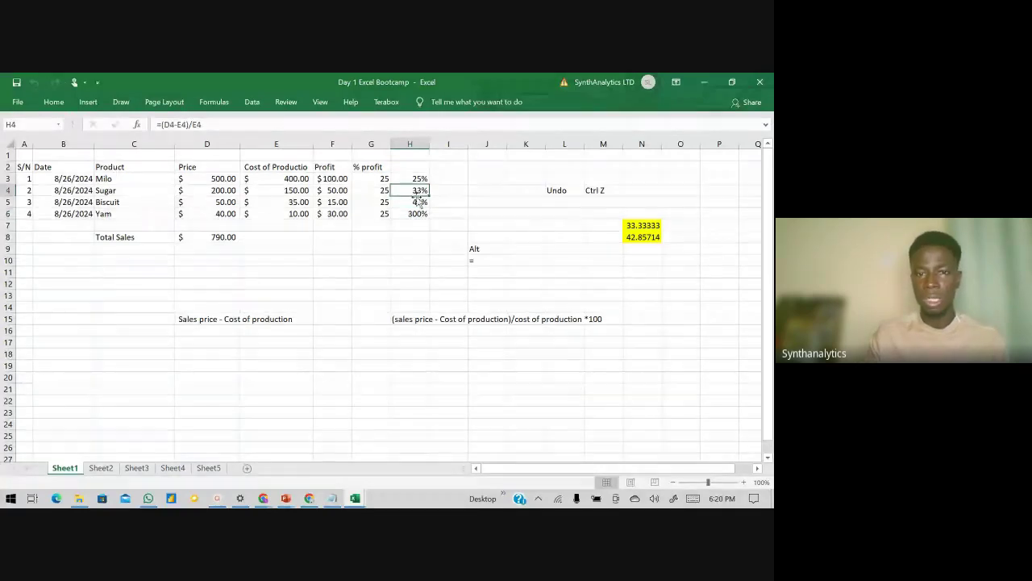
pyautogui.click(409, 180)
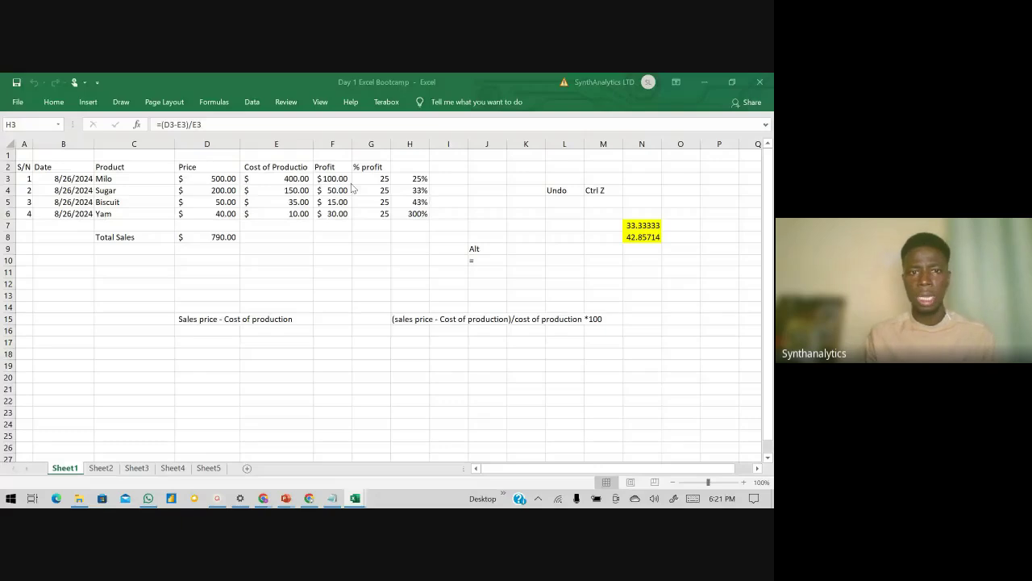
# Step: Switch to the running PowerPoint slide show and advance to the second Day One Lesson Summary slide
pyautogui.hotkey('alt', 'Tab')
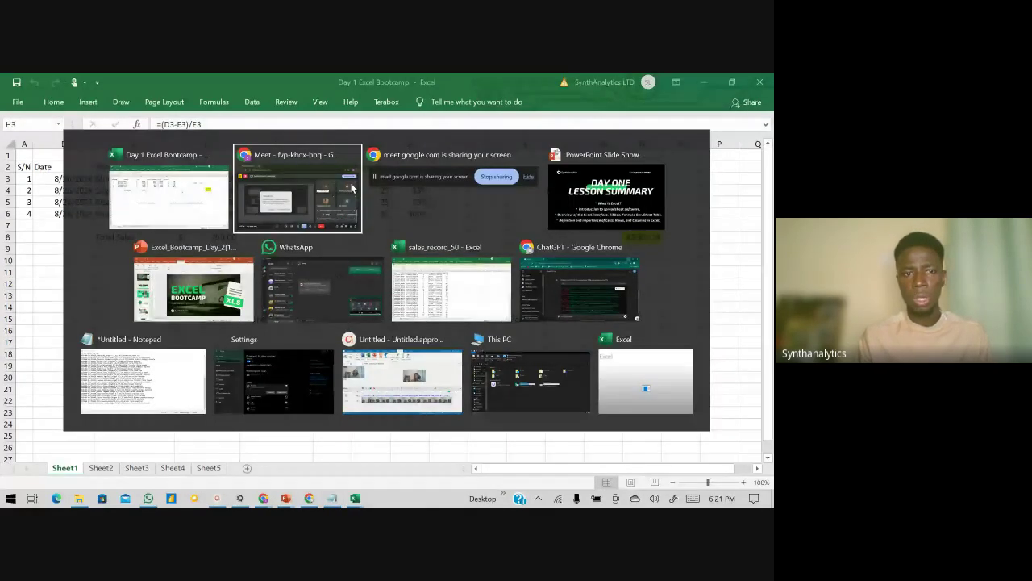
pyautogui.hotkey('alt', 'Tab')
pyautogui.hotkey('alt', 'Tab')
pyautogui.hotkey('alt', 'Tab')
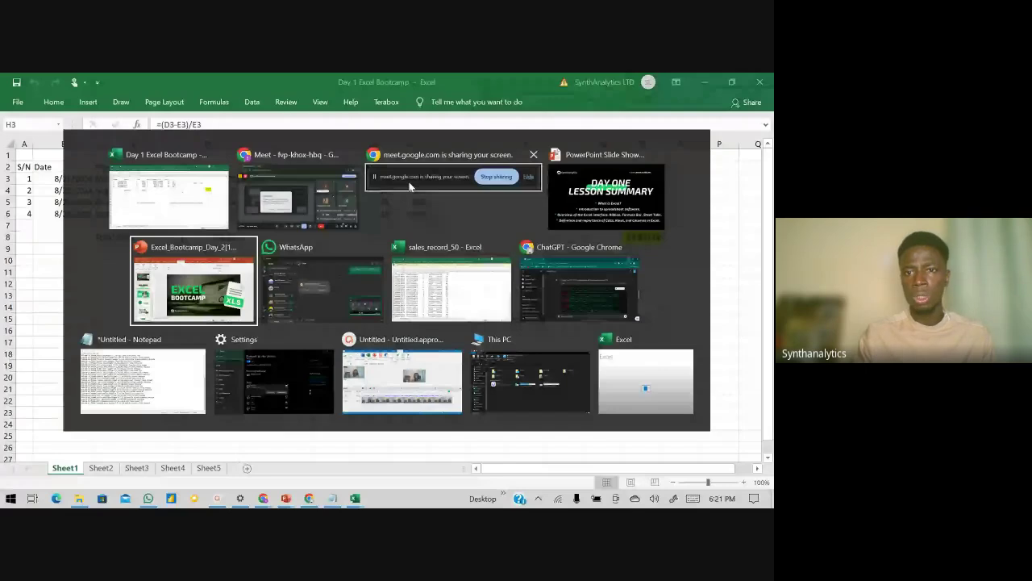
pyautogui.hotkey('alt', 'shift', 'Tab')
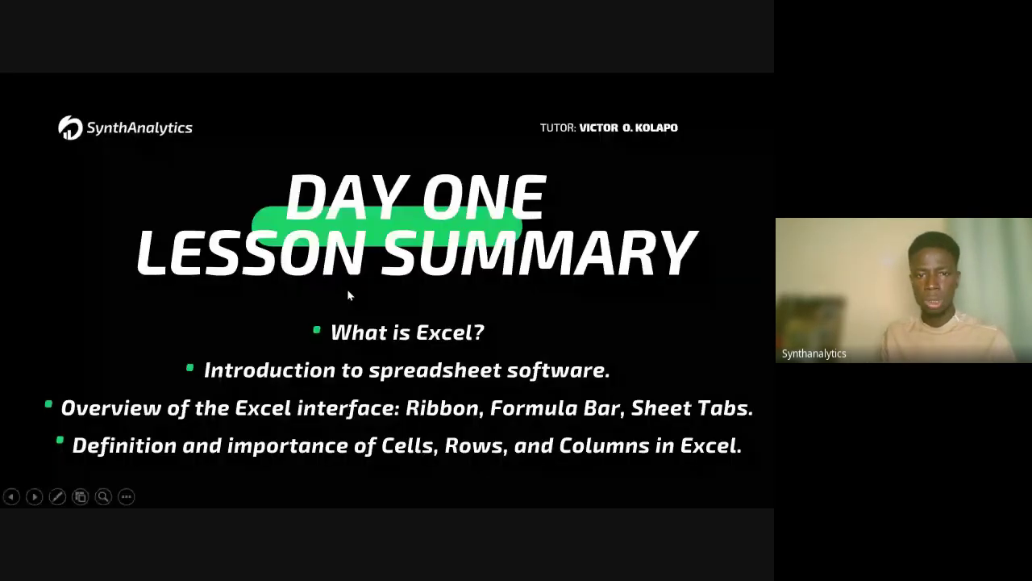
pyautogui.press('Right')
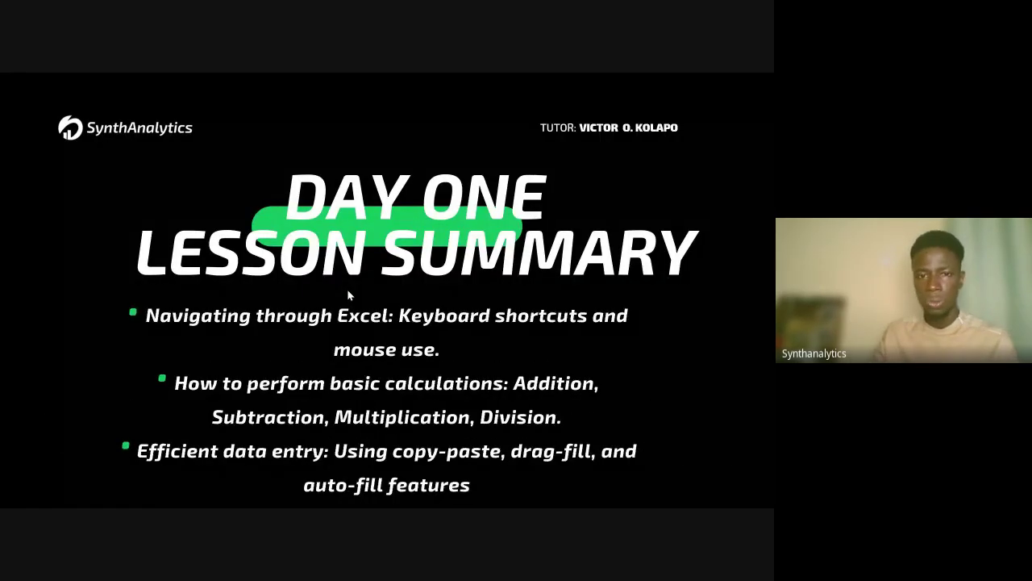
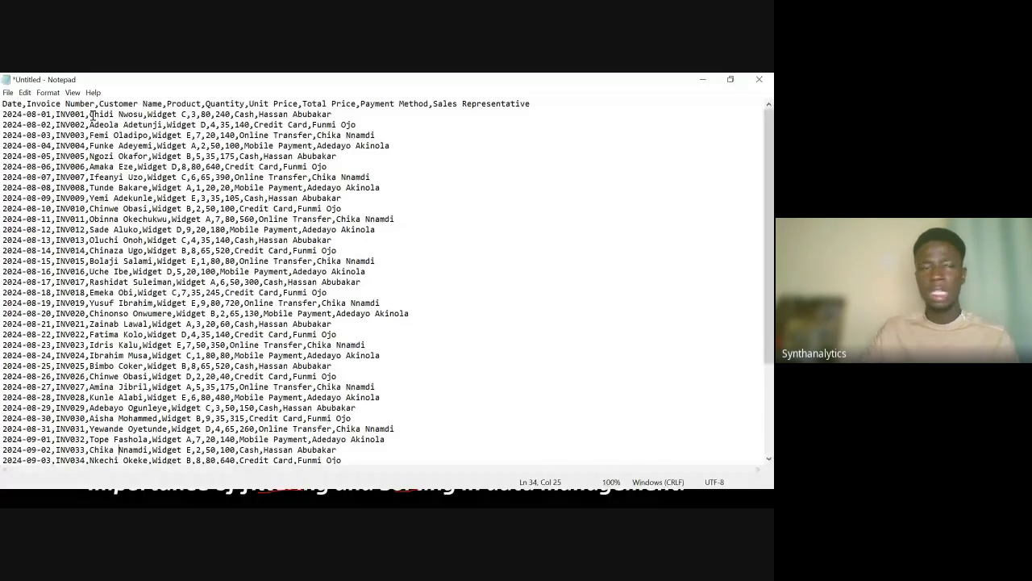
# Step: Insert the title "SynthAnalytics Store" at the start of the Notepad file, leaving one blank line above the column names
pyautogui.hotkey('ctrl', 'Home')
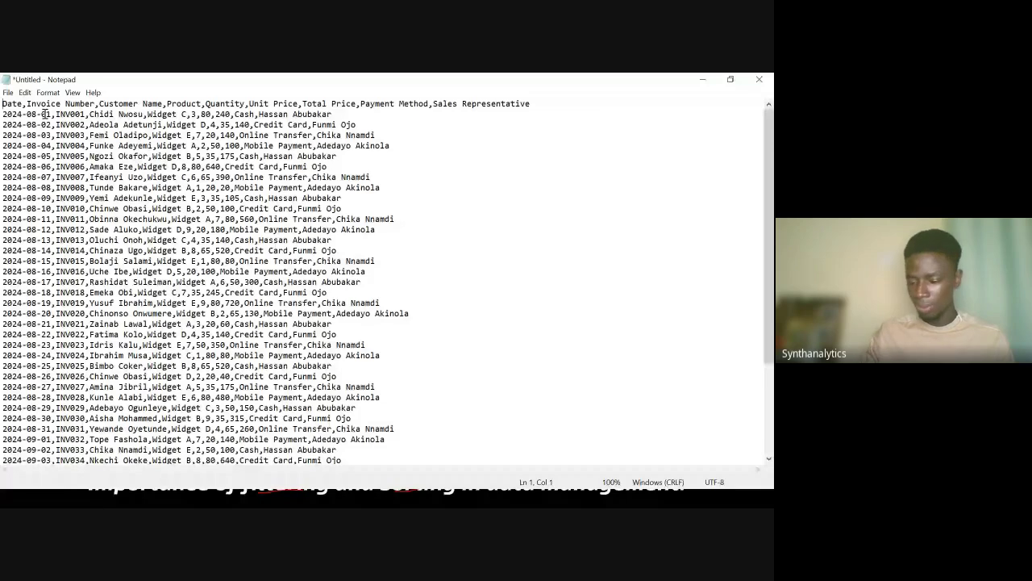
pyautogui.press('Return')
pyautogui.press('Up')
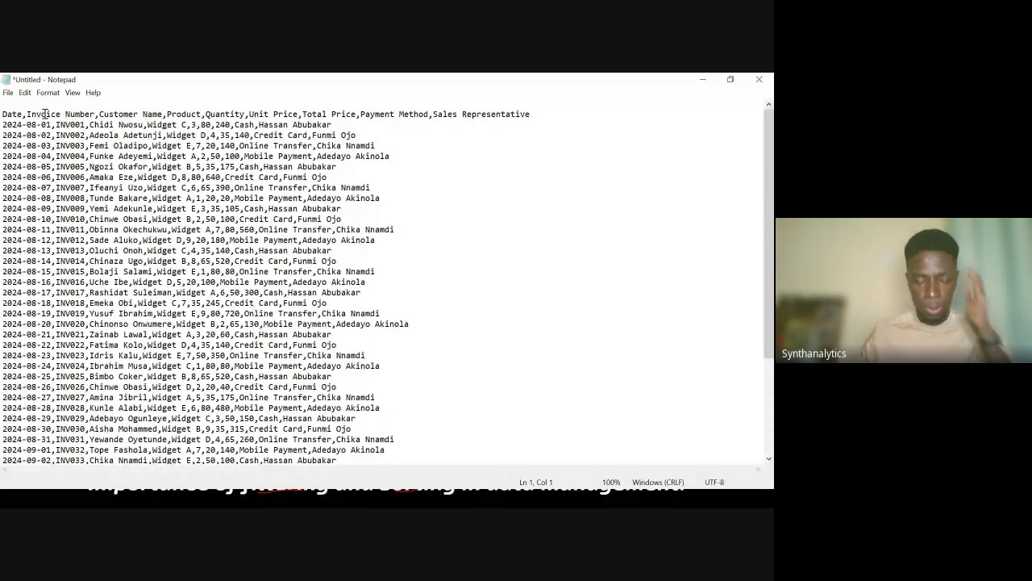
pyautogui.press('Return')
pyautogui.press('Up')
pyautogui.write('Synt')
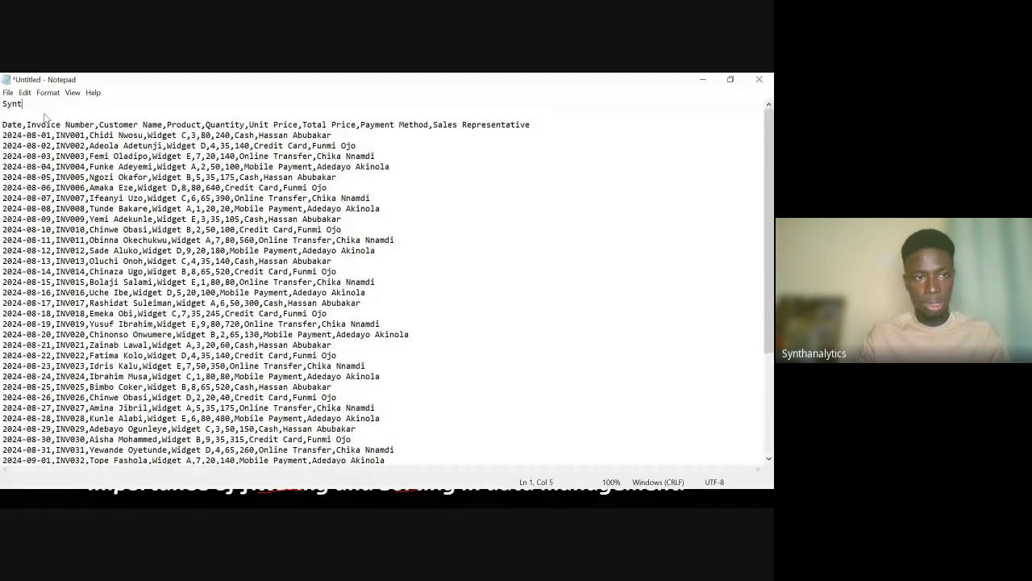
pyautogui.write('ha')
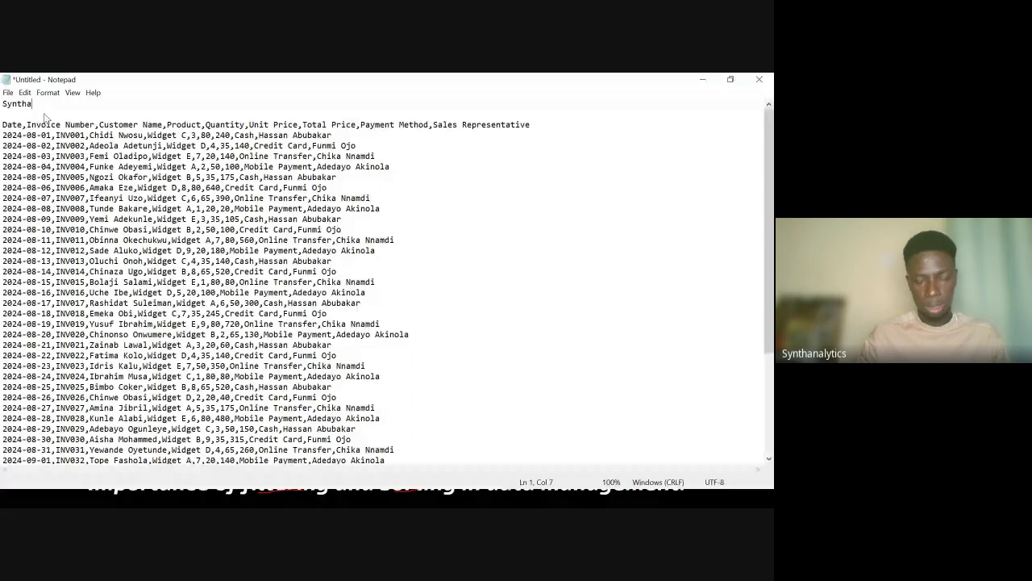
pyautogui.write('nalyt')
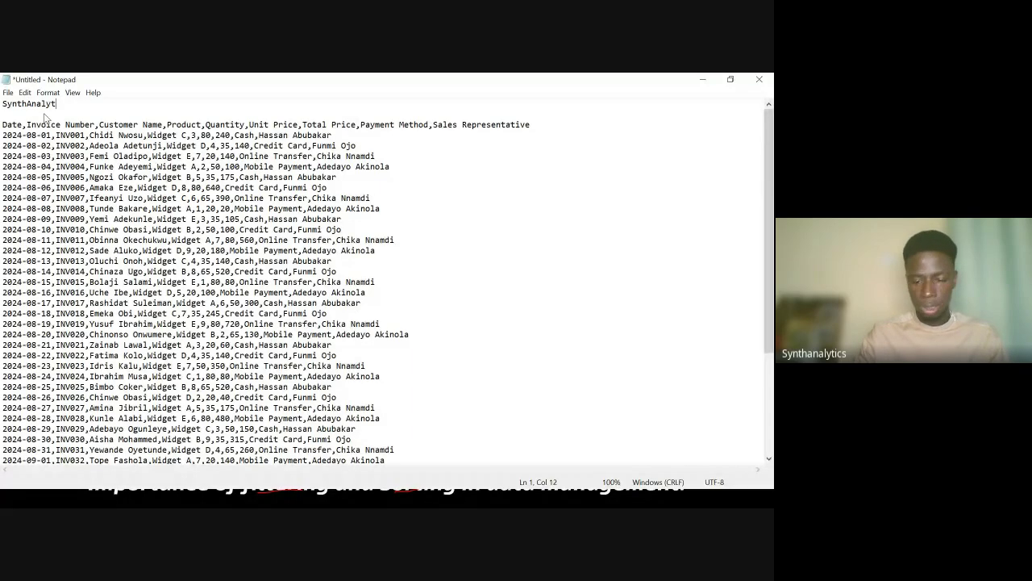
pyautogui.write('ics S')
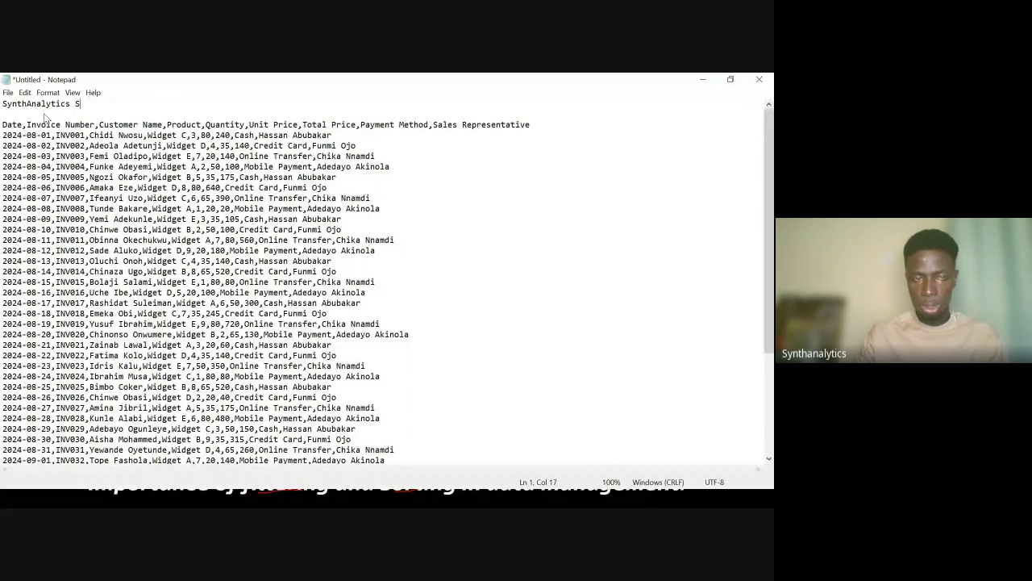
pyautogui.write('tore')
pyautogui.press('Return')
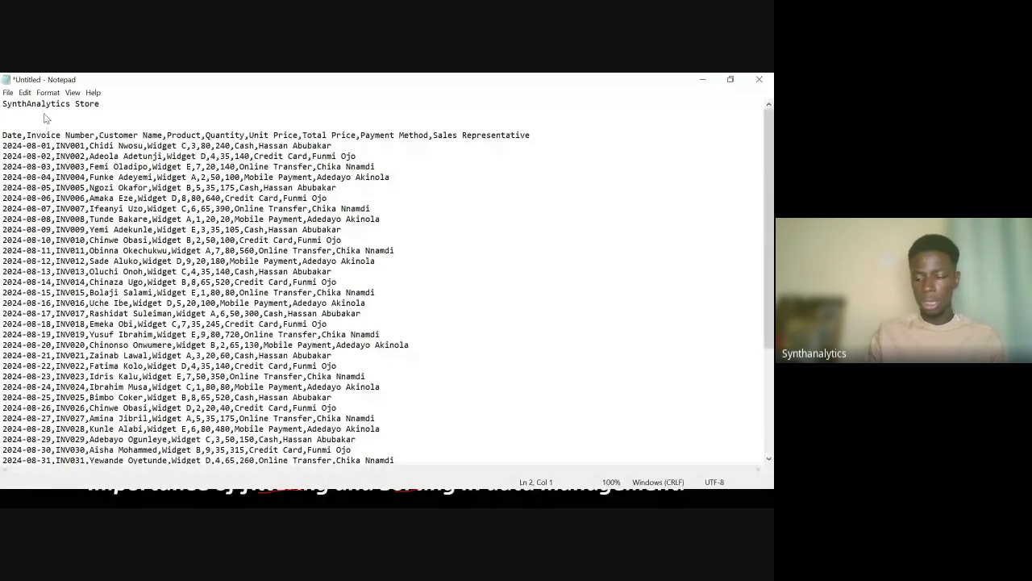
pyautogui.press('Delete')
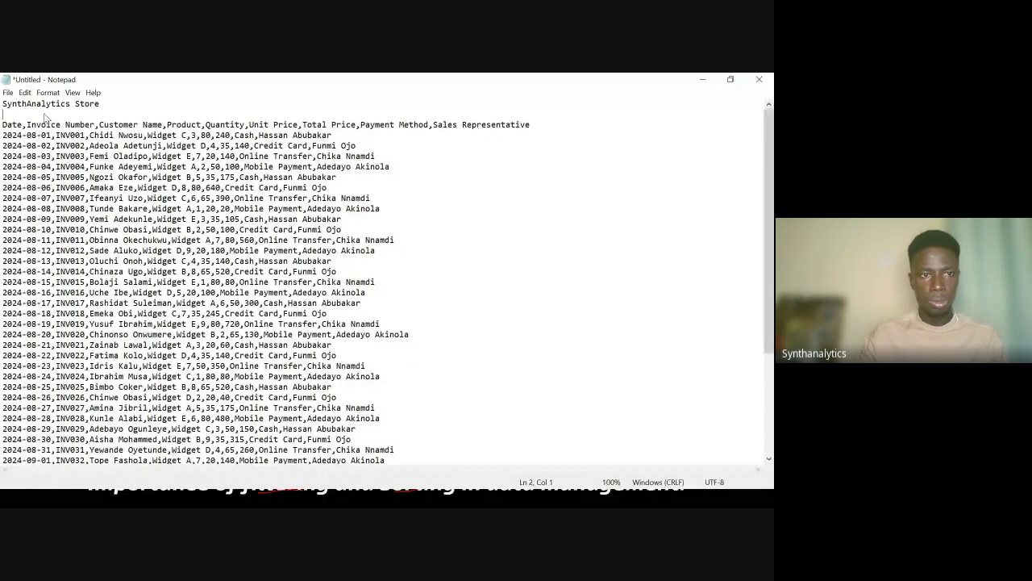
# Step: Add the line "Sales Record" directly below the store title, keeping a blank line before the column names
pyautogui.click(30, 141)
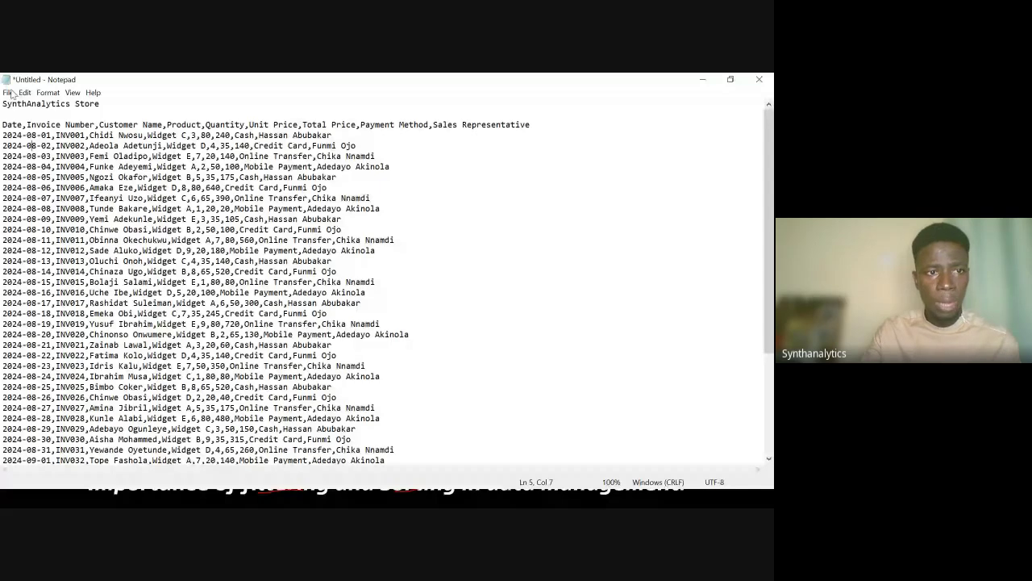
pyautogui.click(34, 113)
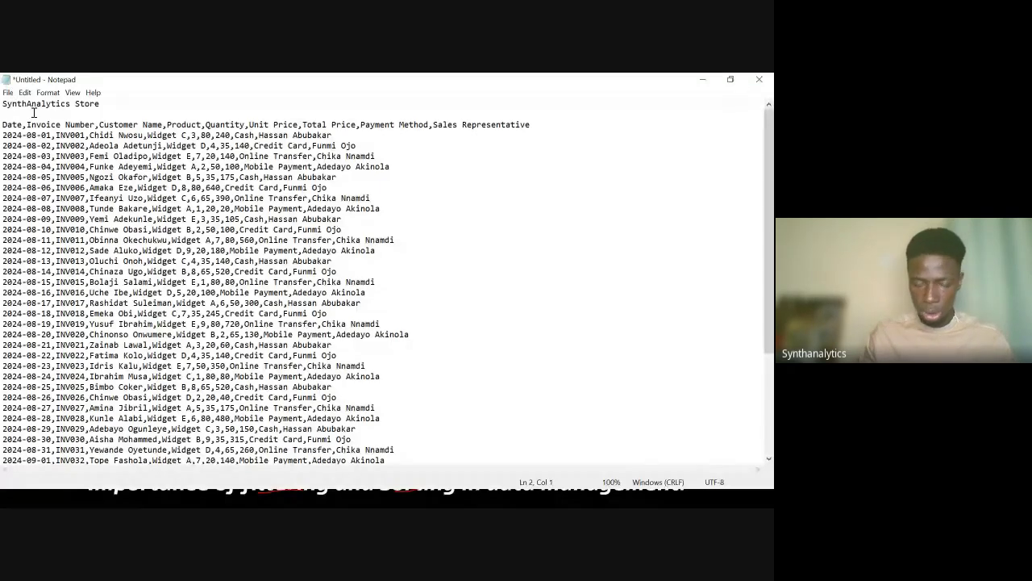
pyautogui.press('Return')
pyautogui.press('Up')
pyautogui.write('Sales')
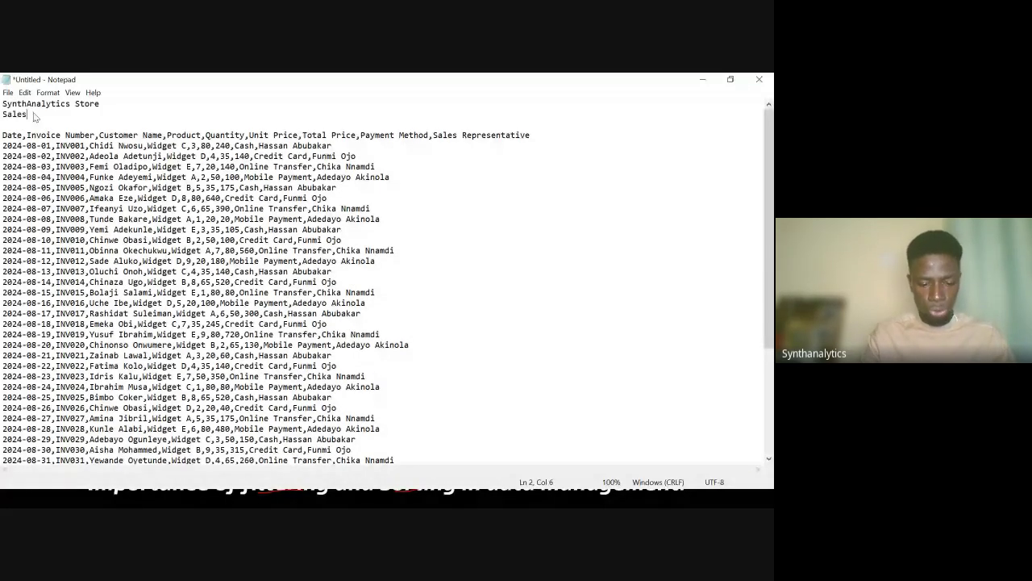
pyautogui.write(' Recor')
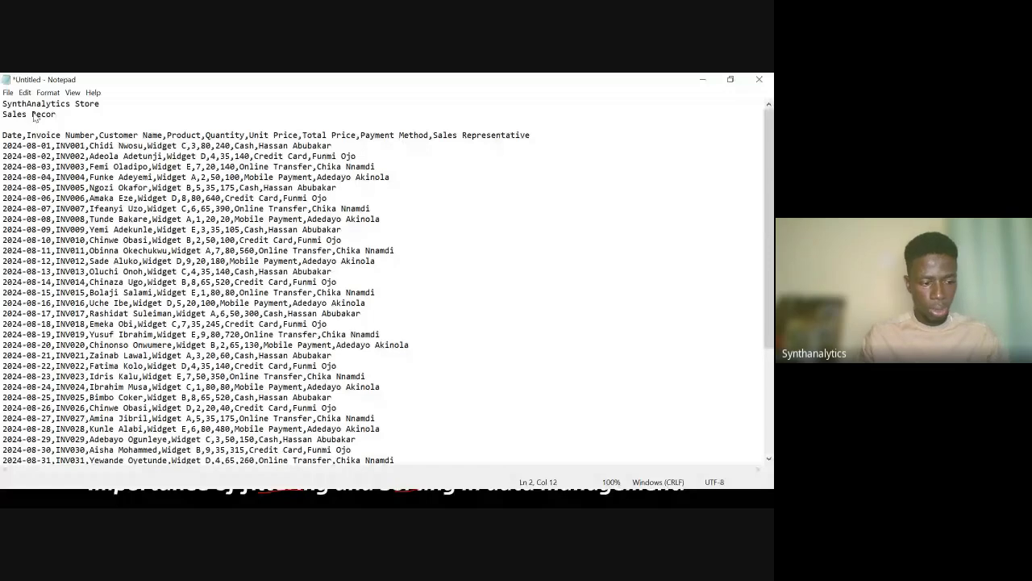
pyautogui.write('d')
# Step: Highlight the "Invoice Number" column name in the header line
pyautogui.moveTo(26, 135); pyautogui.dragTo(33, 139)
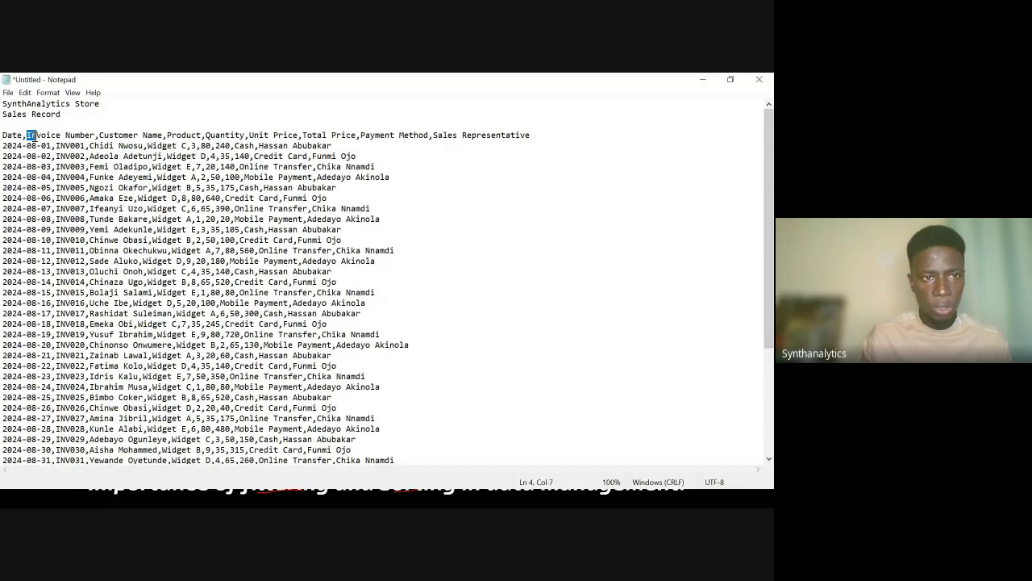
pyautogui.moveTo(32, 137); pyautogui.dragTo(96, 136)
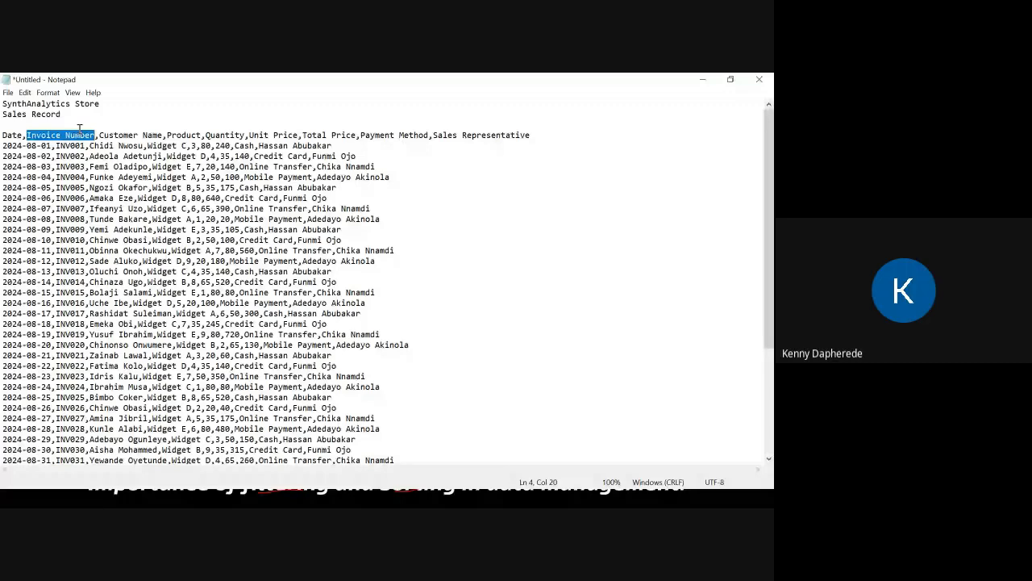
# Step: Switch to the Google Meet window and dismiss the infinity mirror warning
pyautogui.hotkey('alt', 'Tab')
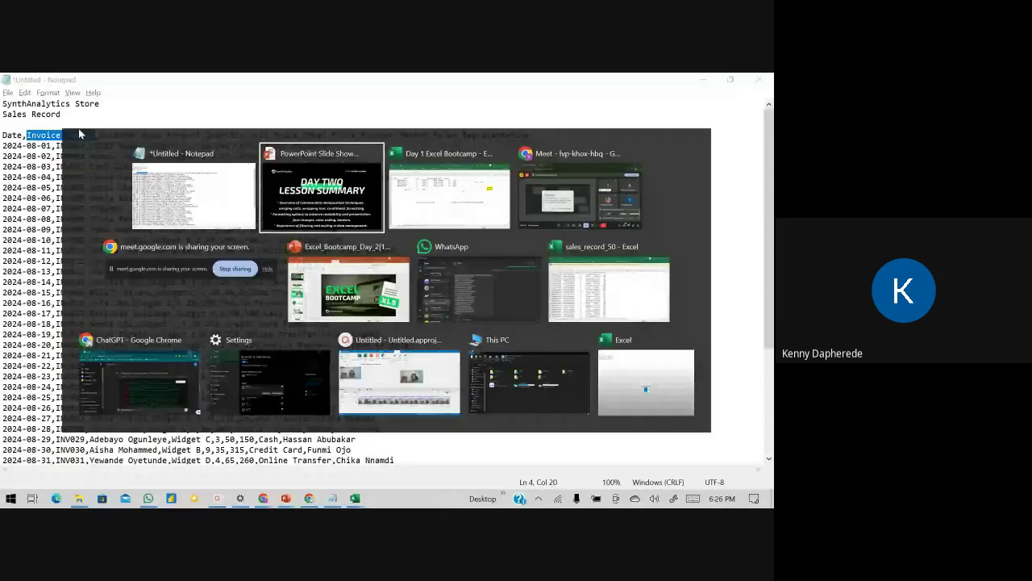
pyautogui.press('Tab')
pyautogui.press('Tab')
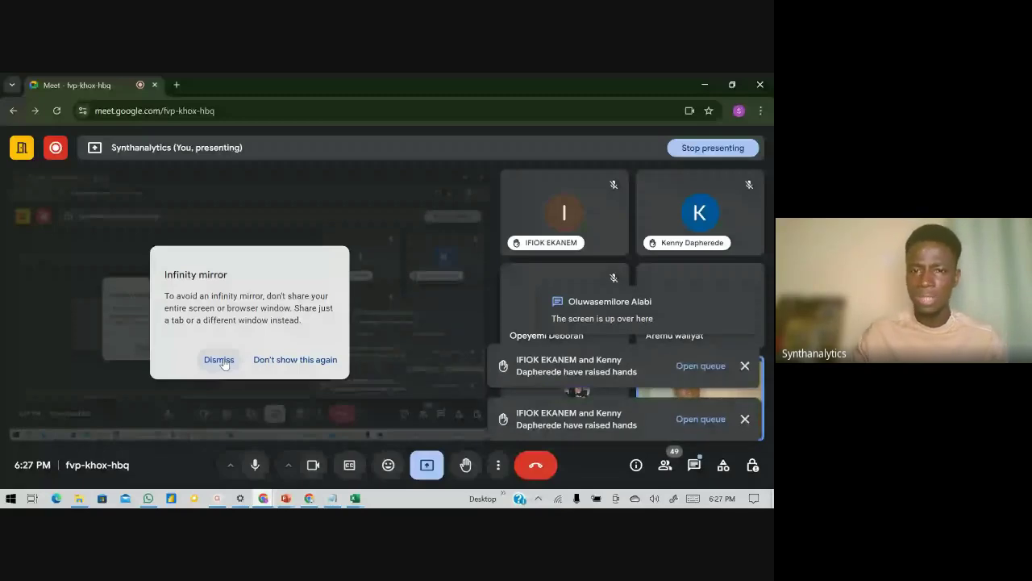
pyautogui.click(223, 363)
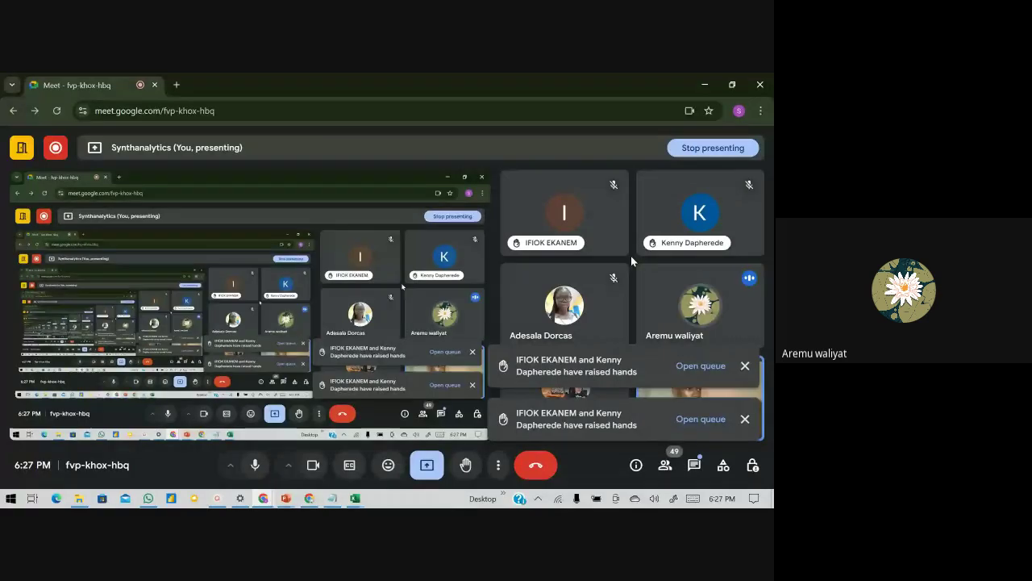
# Step: Open the queue of raised hands, mute all meeting participants, and dismiss the raised-hands notification
pyautogui.click(701, 366)
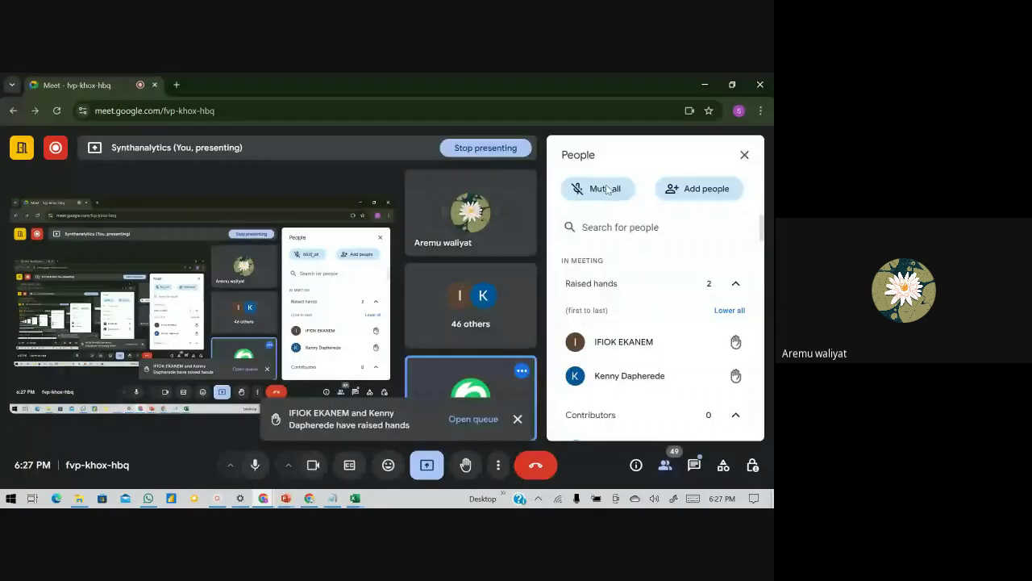
pyautogui.click(607, 189)
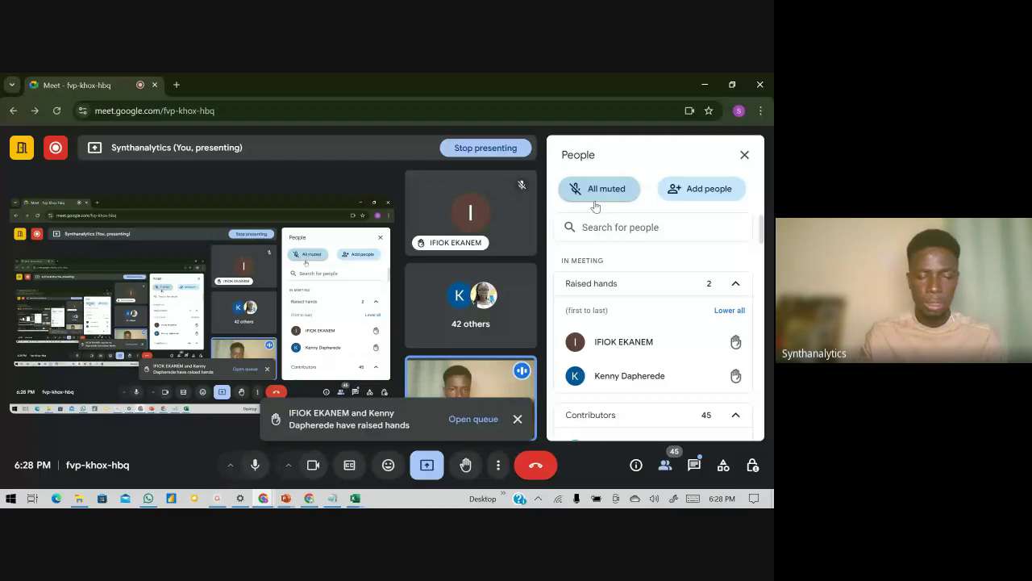
pyautogui.click(519, 419)
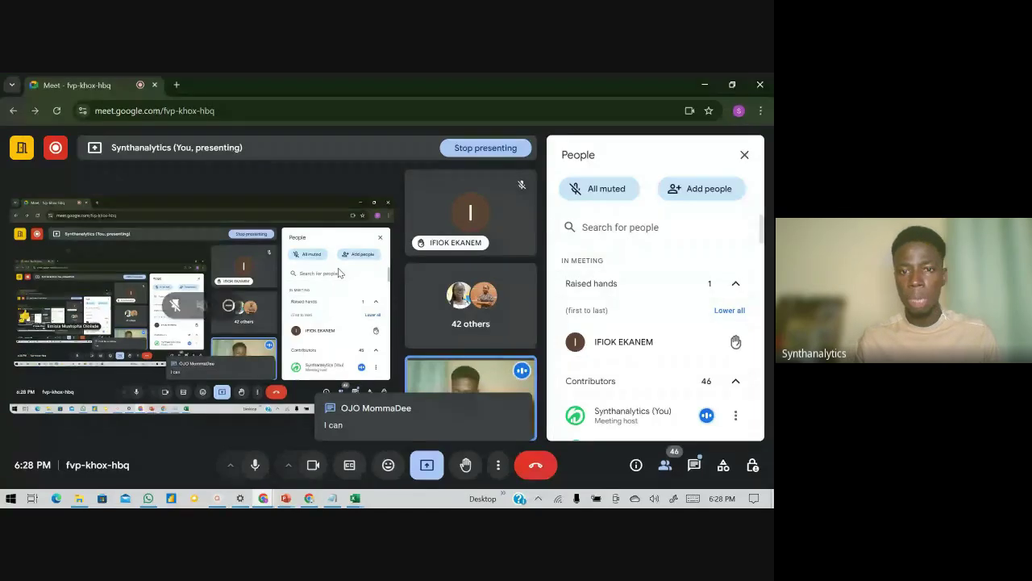
# Step: Switch back to the Notepad sales record and highlight the "Sales Record" title and the "Date" column name
pyautogui.hotkey('alt', 'Tab')
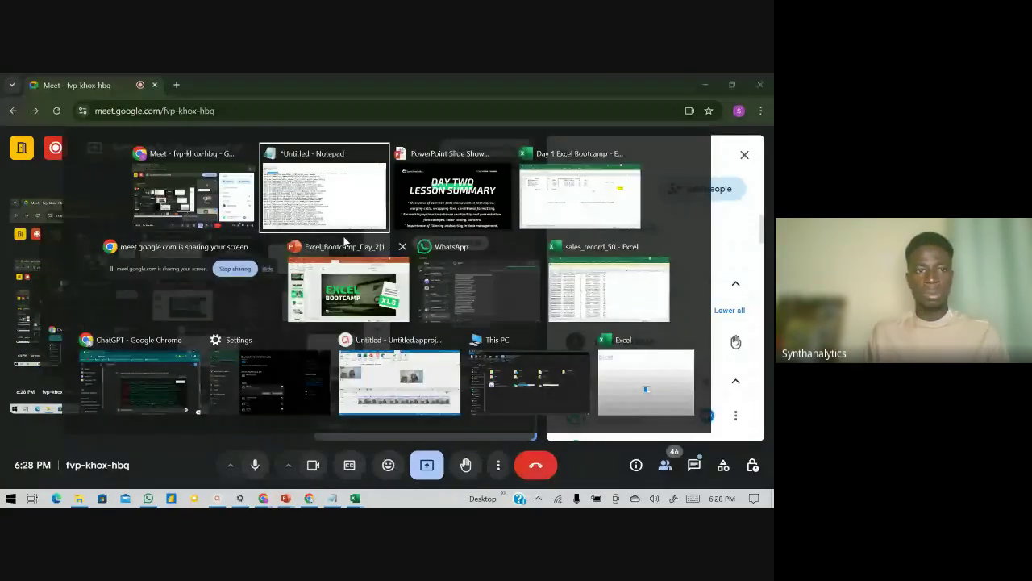
pyautogui.click(342, 232)
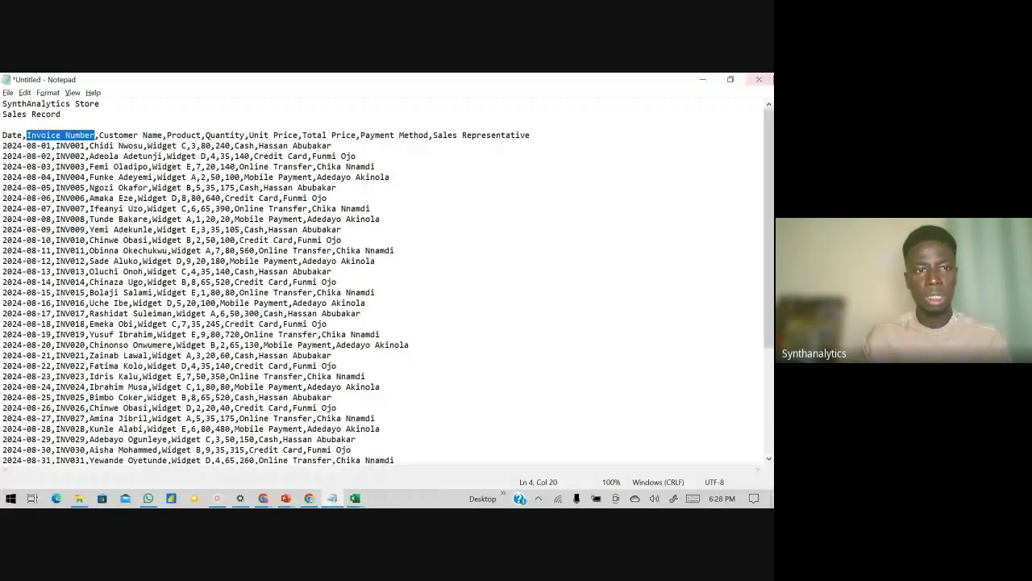
pyautogui.click(76, 157)
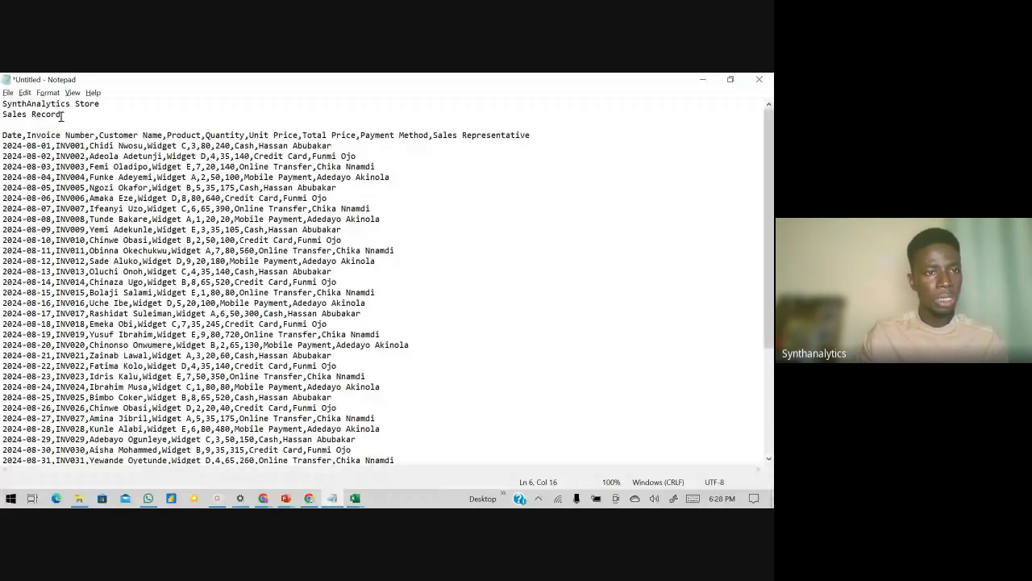
pyautogui.moveTo(62, 115); pyautogui.dragTo(3, 117)
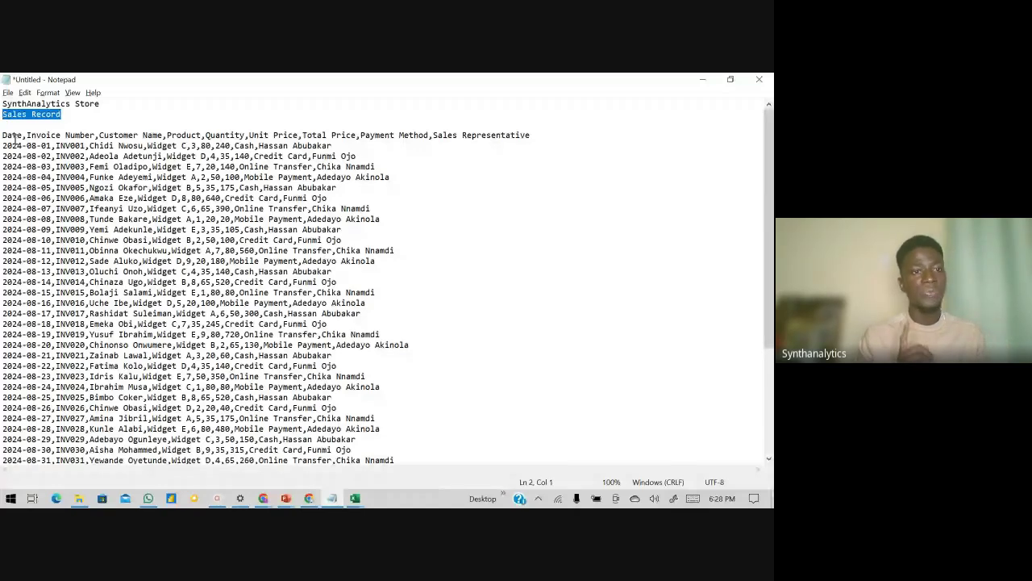
pyautogui.doubleClick(14, 139)
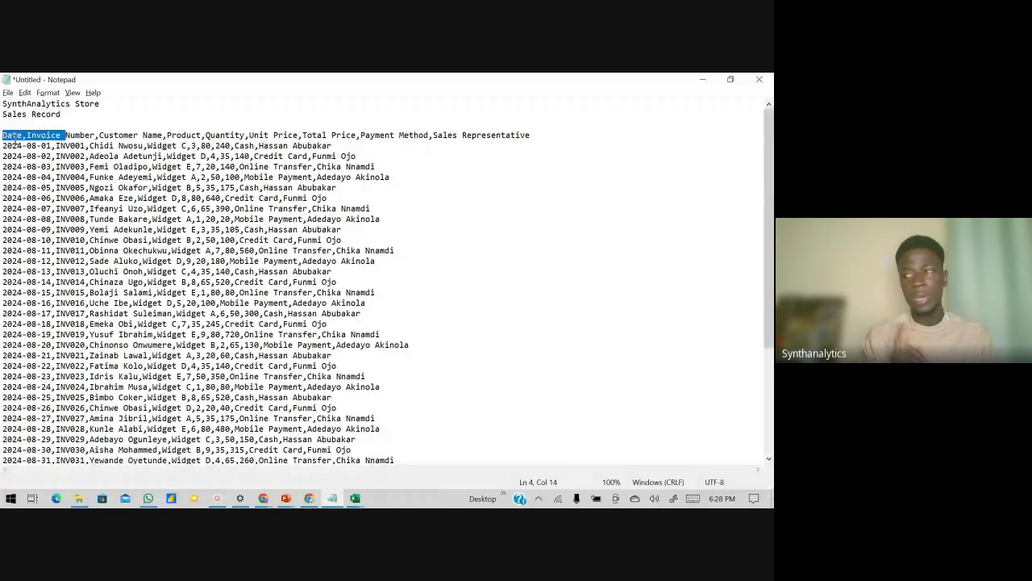
pyautogui.click(13, 139)
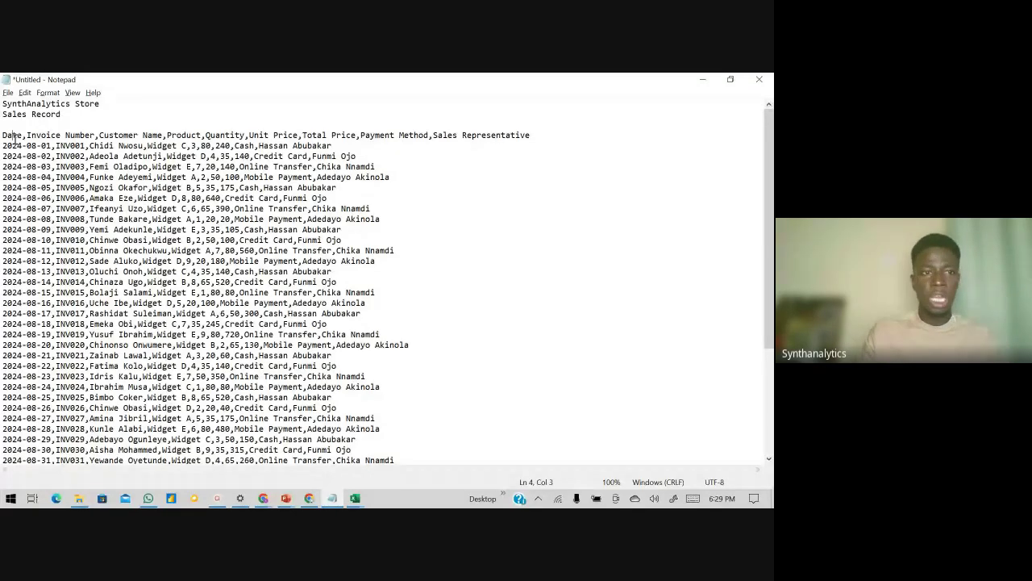
# Step: Highlight the remaining column names in the header line one after another, from "Invoice Number" to "Sales Representative"
pyautogui.moveTo(27, 135); pyautogui.dragTo(94, 134)
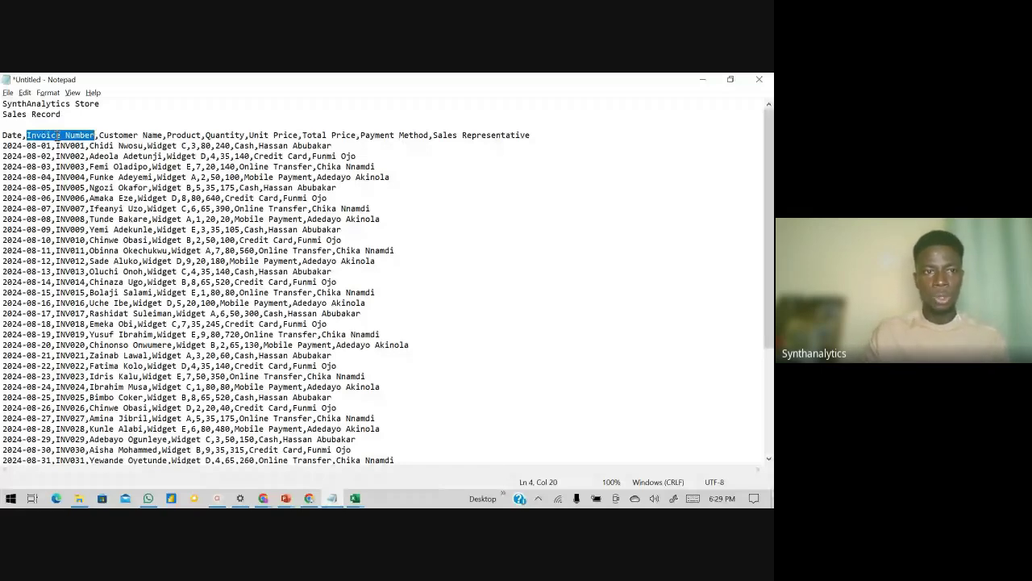
pyautogui.click(98, 134)
pyautogui.moveTo(99, 134); pyautogui.dragTo(159, 135)
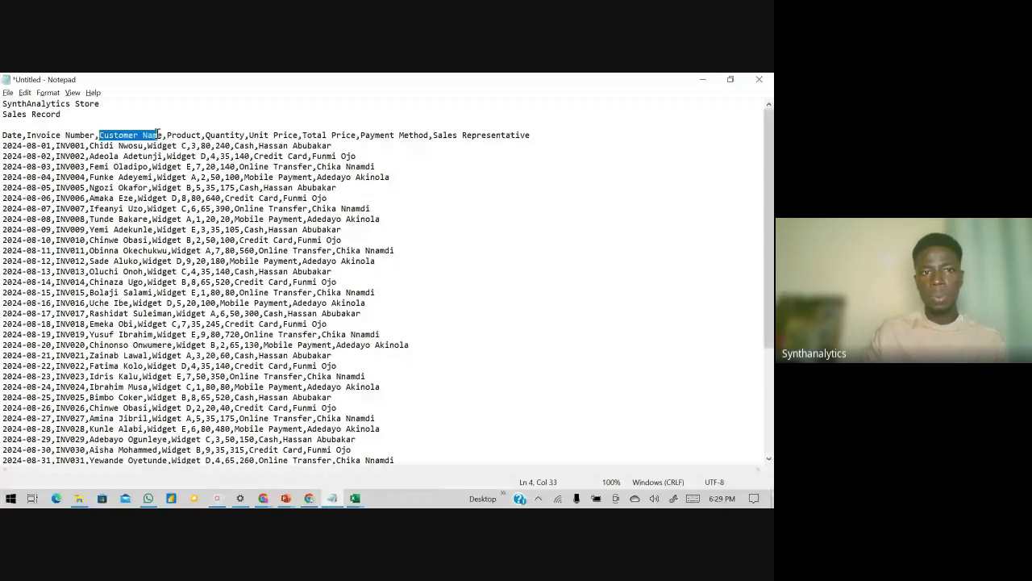
pyautogui.click(179, 135)
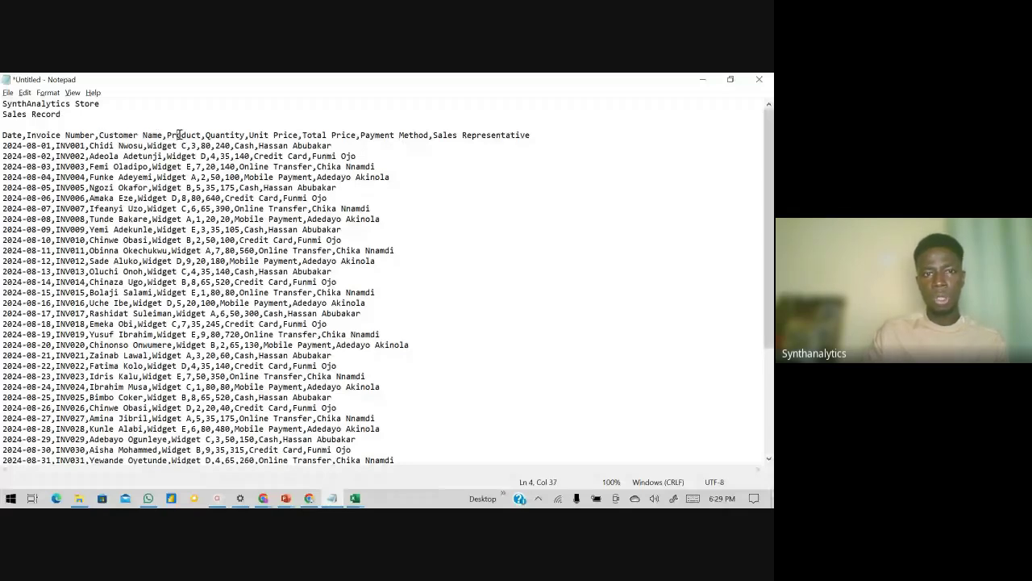
pyautogui.moveTo(207, 135); pyautogui.dragTo(528, 136)
pyautogui.click(262, 135)
pyautogui.click(306, 134)
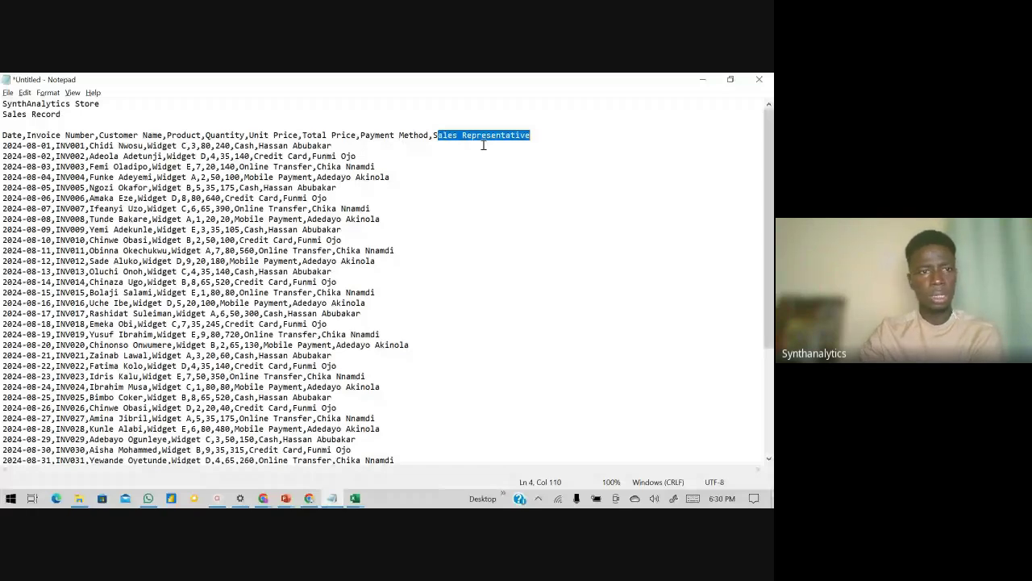
# Step: Examine the values of the first record against the column names and look through the records to the file's end
pyautogui.click(54, 145)
pyautogui.click(135, 146)
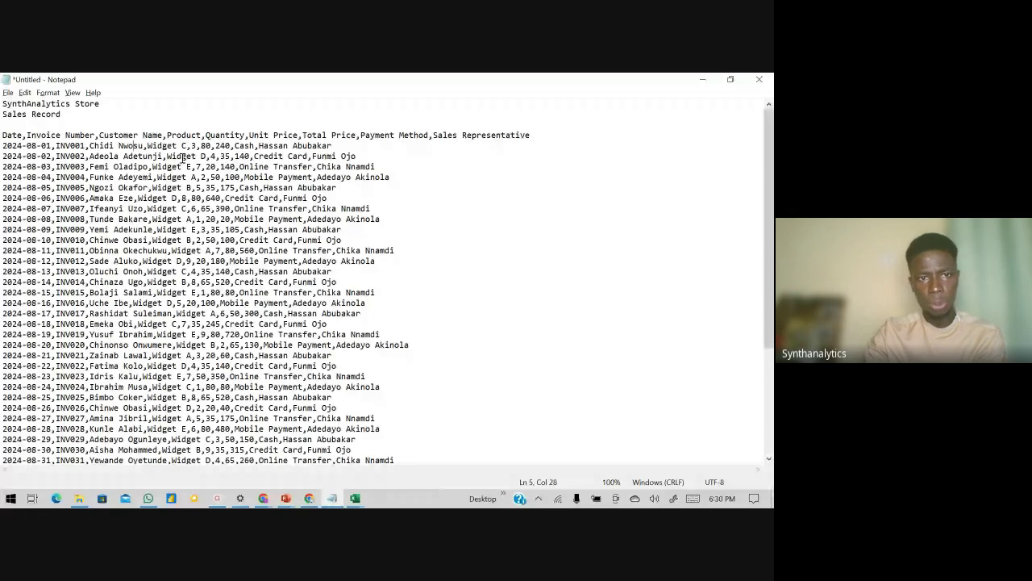
pyautogui.click(205, 146)
pyautogui.click(268, 134)
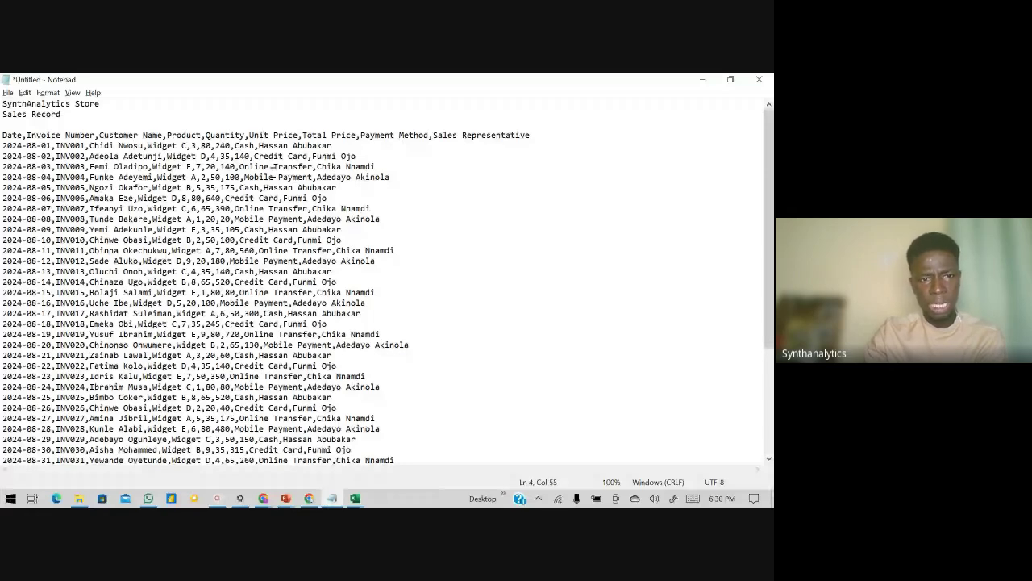
pyautogui.scroll(-3, 194, 214)
pyautogui.scroll(-2, 194, 214)
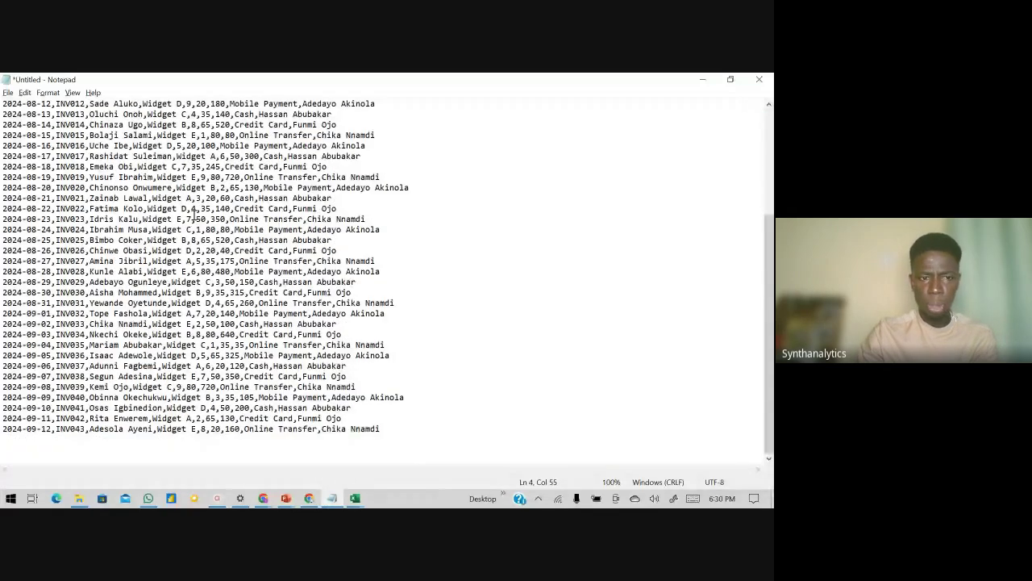
pyautogui.scroll(5, 158, 228)
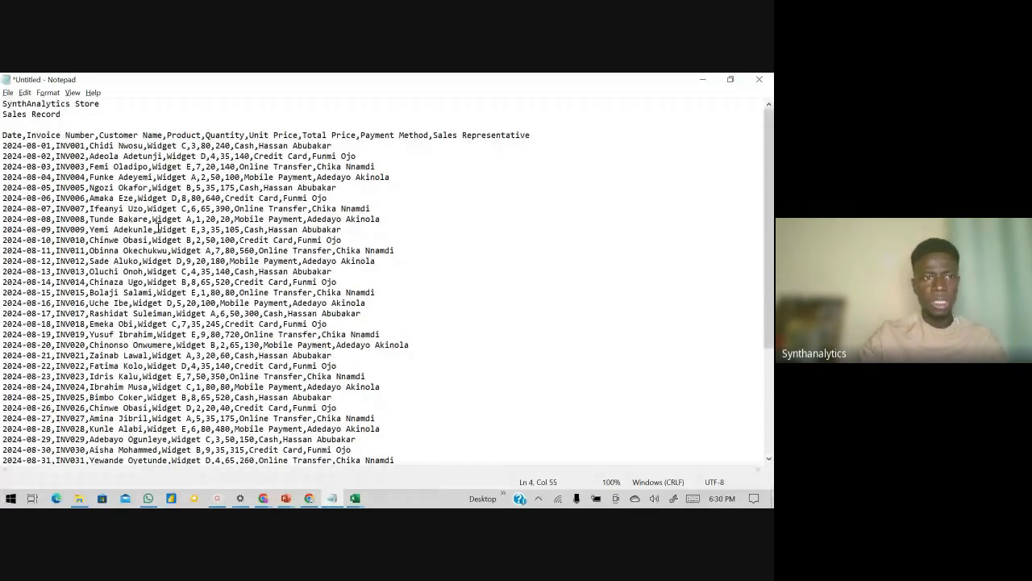
# Step: Save the sales record in the Documents folder as a text document named "Bootcamp"
pyautogui.click(8, 93)
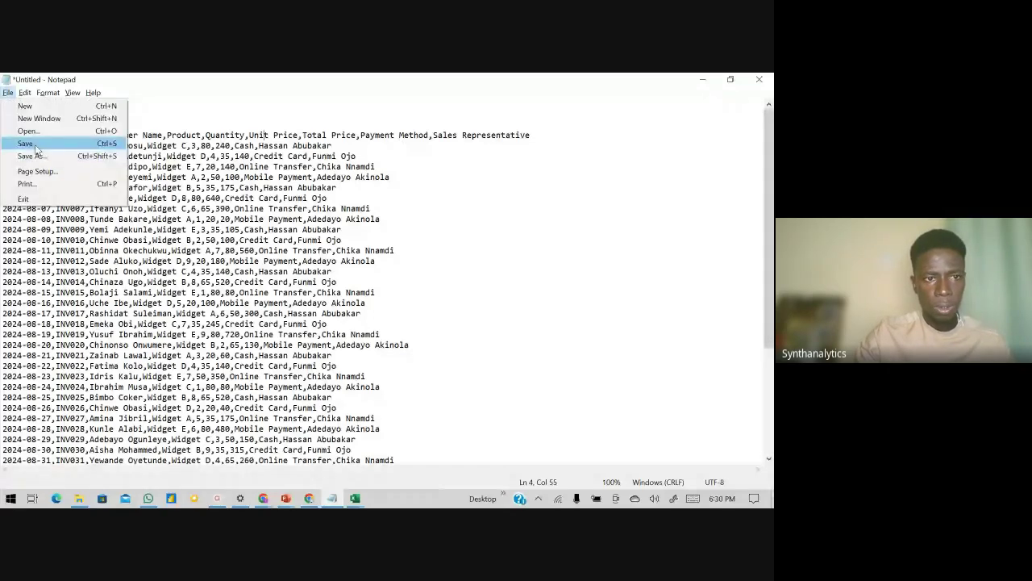
pyautogui.click(35, 146)
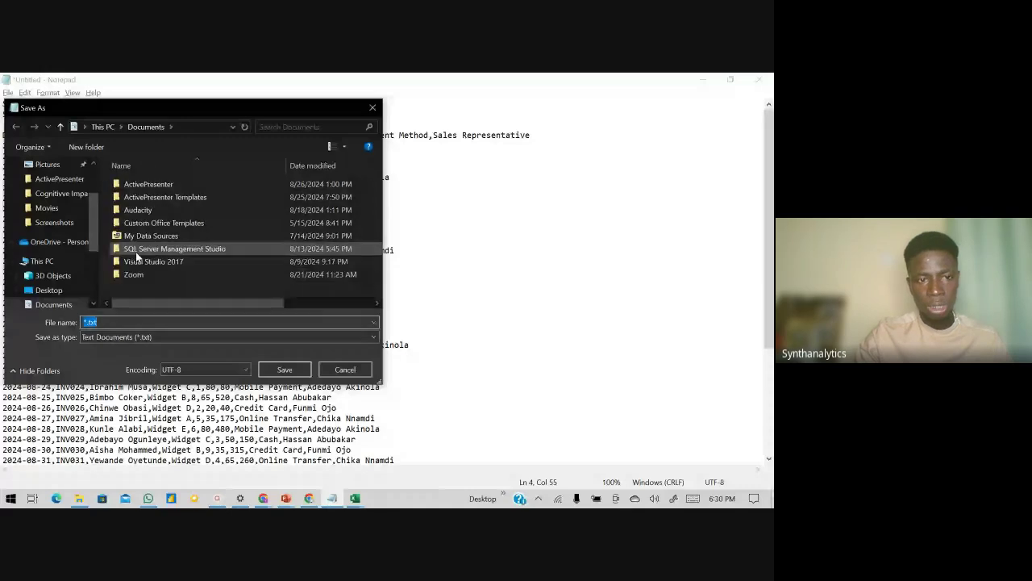
pyautogui.click(129, 322)
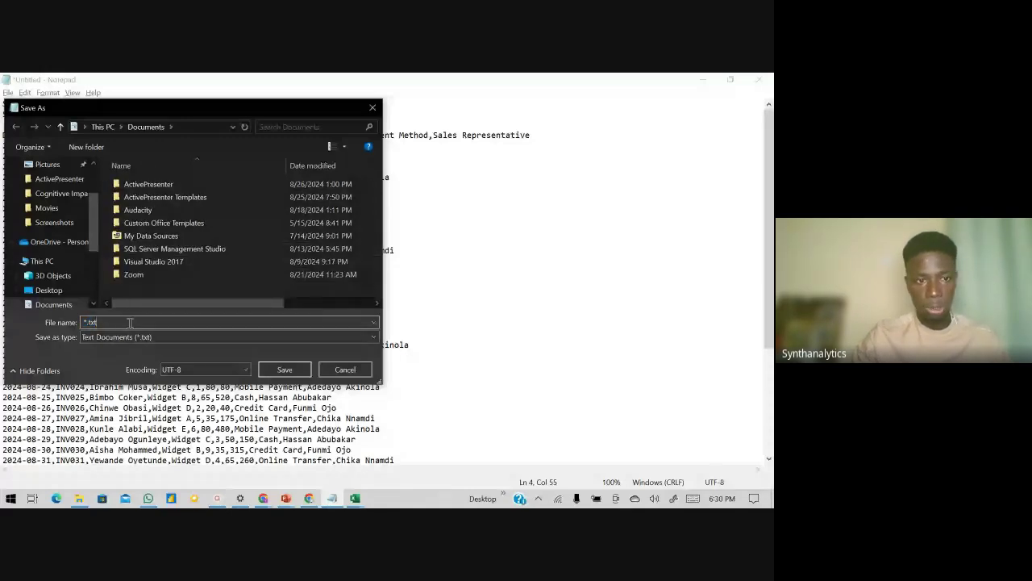
pyautogui.press('BackSpace')
pyautogui.press('BackSpace')
pyautogui.press('BackSpace')
pyautogui.press('BackSpace')
pyautogui.press('BackSpace')
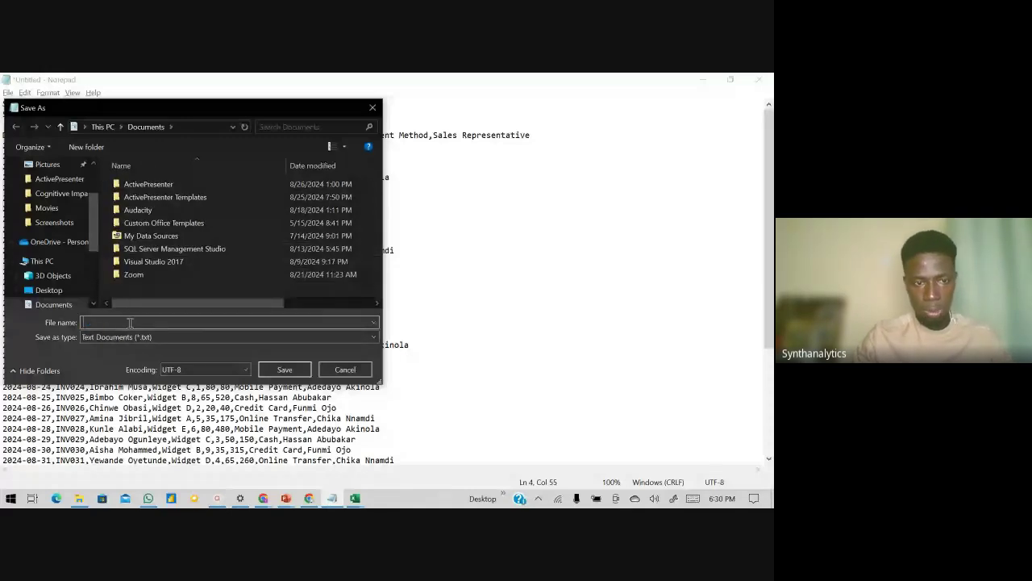
pyautogui.write('Class Wor')
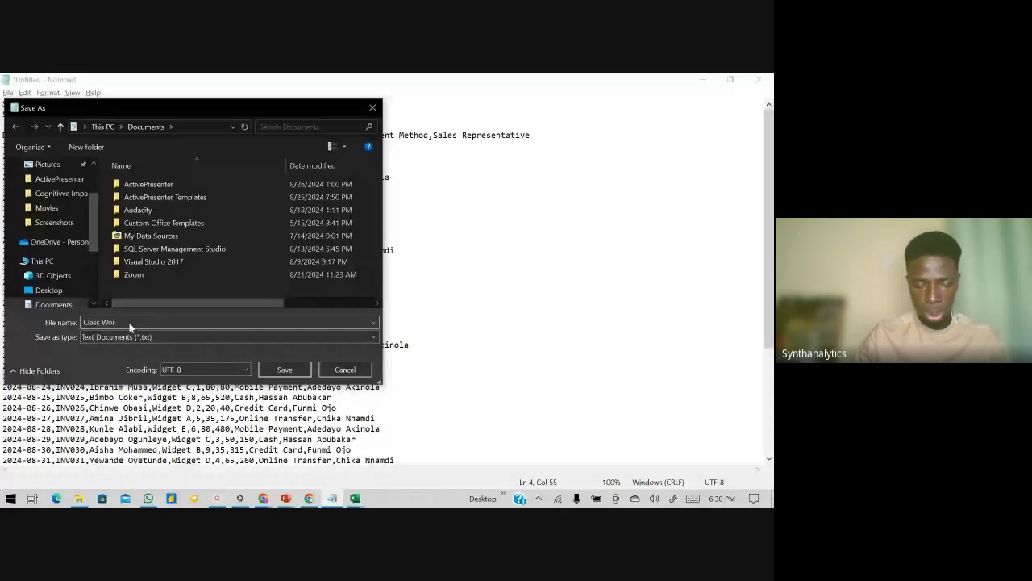
pyautogui.hotkey('ctrl', 'a')
pyautogui.write('Bootc')
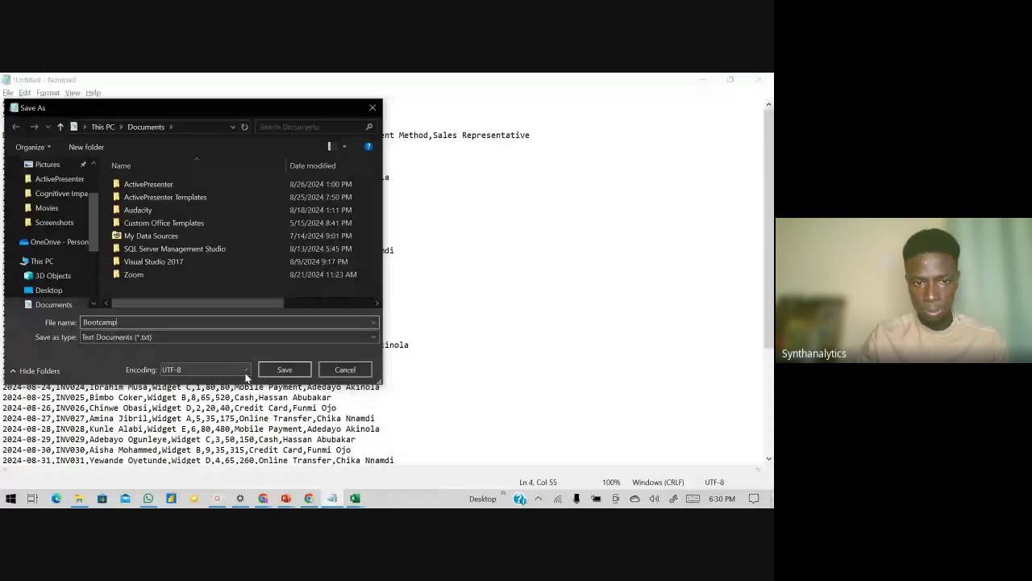
pyautogui.click(270, 371)
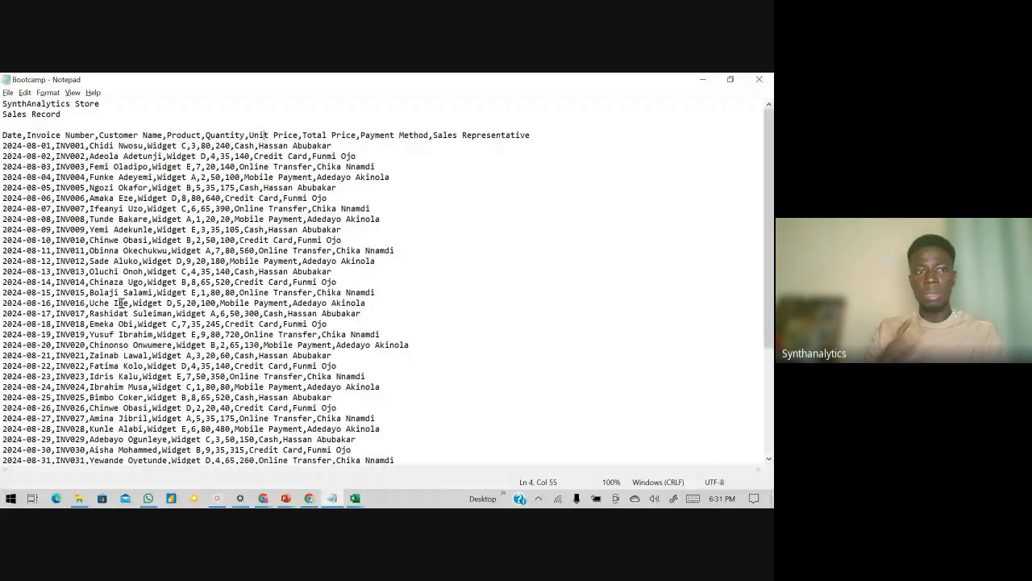
# Step: Select and copy the entire text of the Bootcamp file
pyautogui.click(137, 219)
pyautogui.hotkey('ctrl', 'a')
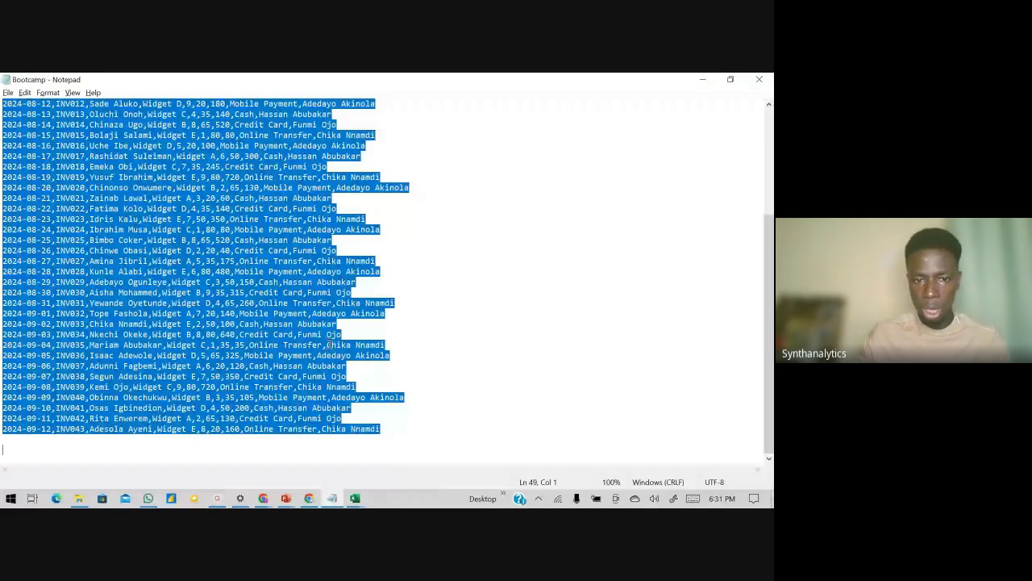
# Step: Switch to the Day 1 Excel Bootcamp workbook in Excel and rename Sheet2 as "Day 2"
pyautogui.click(355, 498)
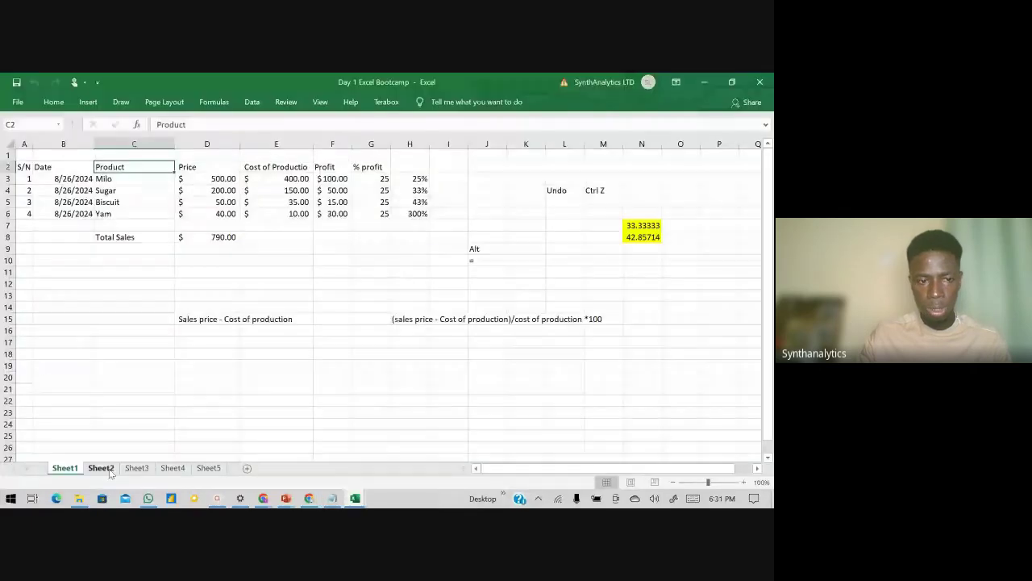
pyautogui.click(101, 467)
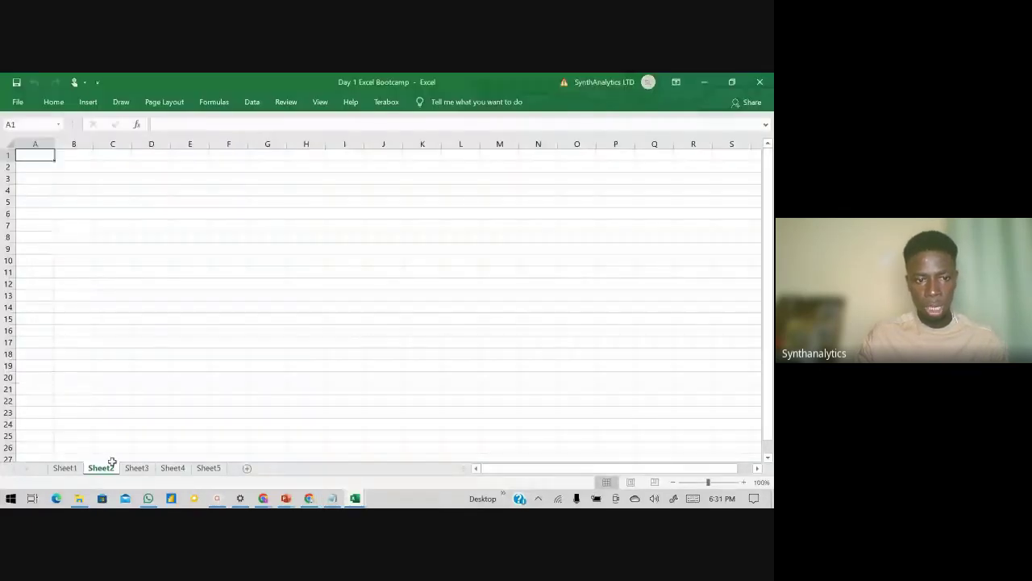
pyautogui.doubleClick(97, 467)
pyautogui.write('Day 2')
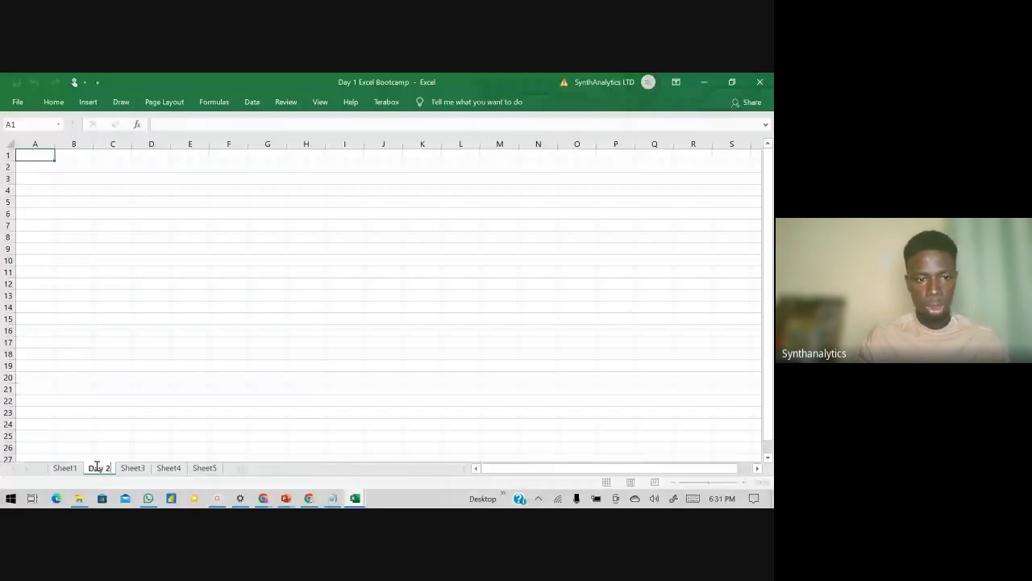
pyautogui.click(73, 401)
# Step: Paste the copied sales record into the Day 2 sheet starting at cell A1 and check the header and record rows in column A
pyautogui.click(30, 160)
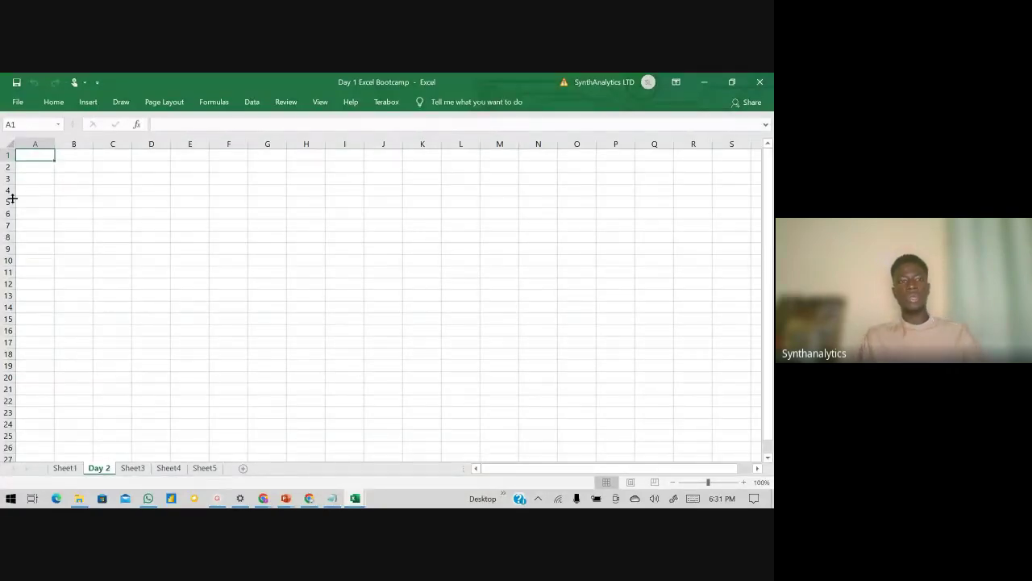
pyautogui.hotkey('ctrl', 'v')
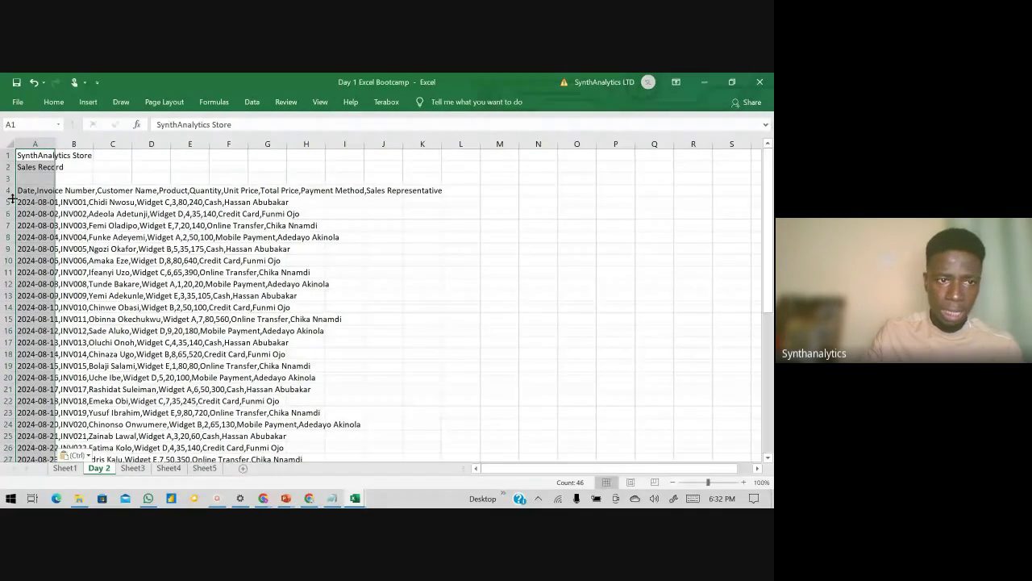
pyautogui.click(32, 191)
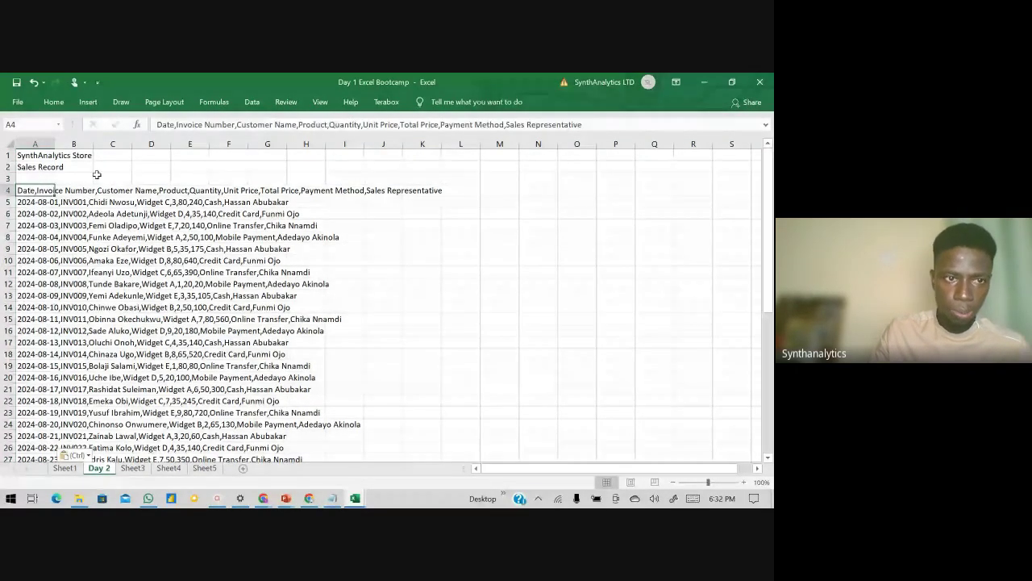
pyautogui.click(38, 202)
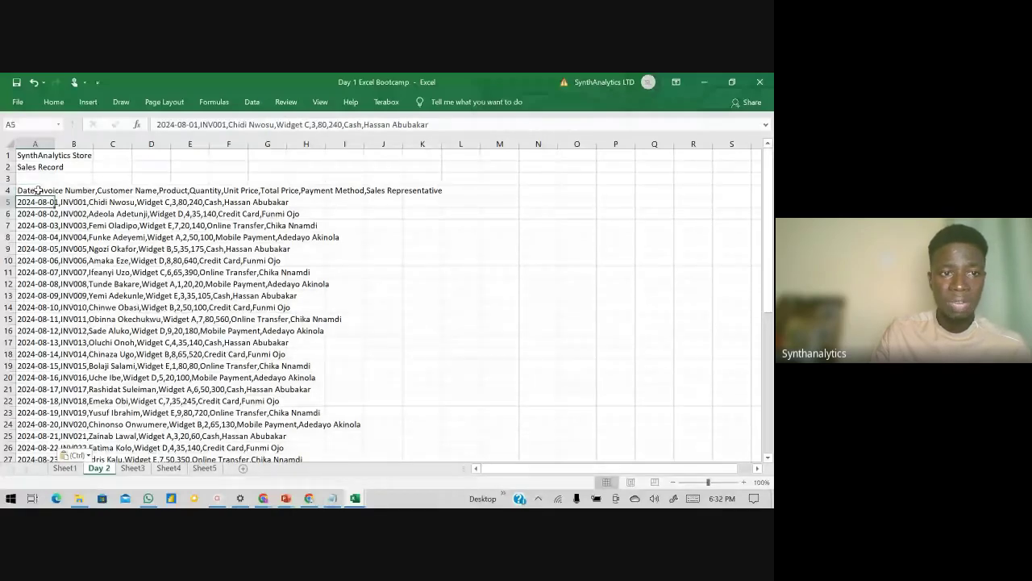
pyautogui.click(38, 190)
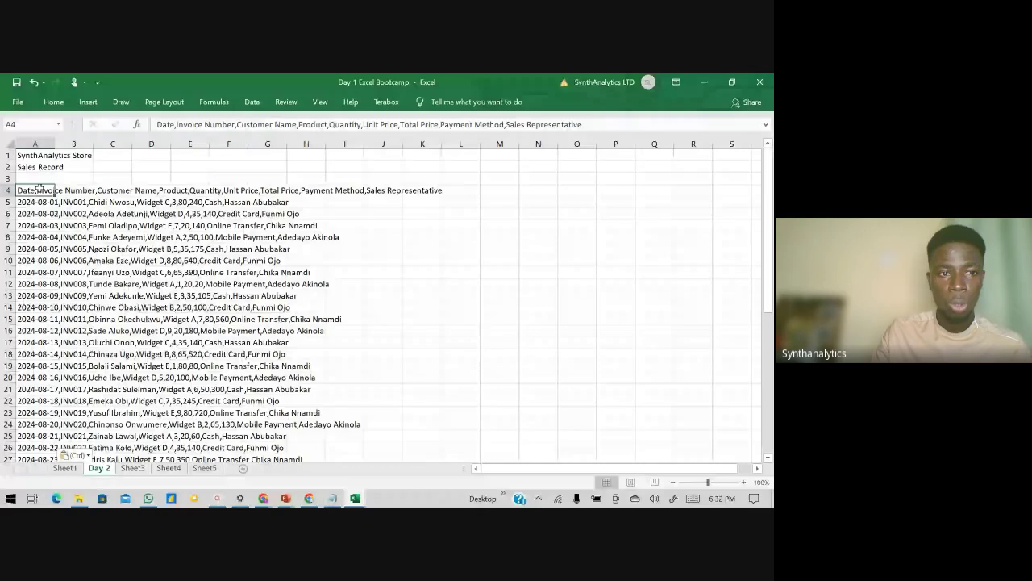
pyautogui.click(44, 225)
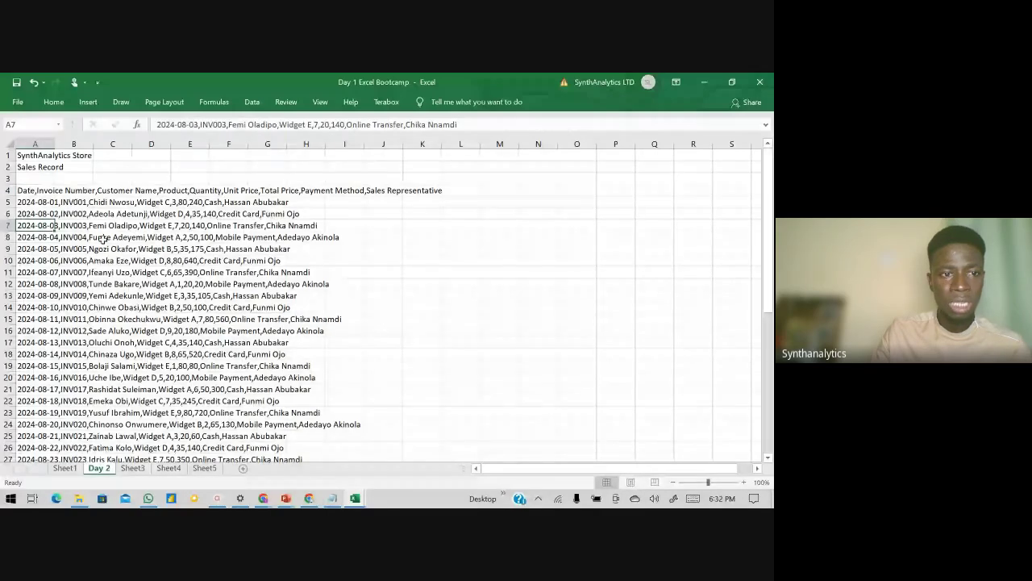
pyautogui.click(44, 271)
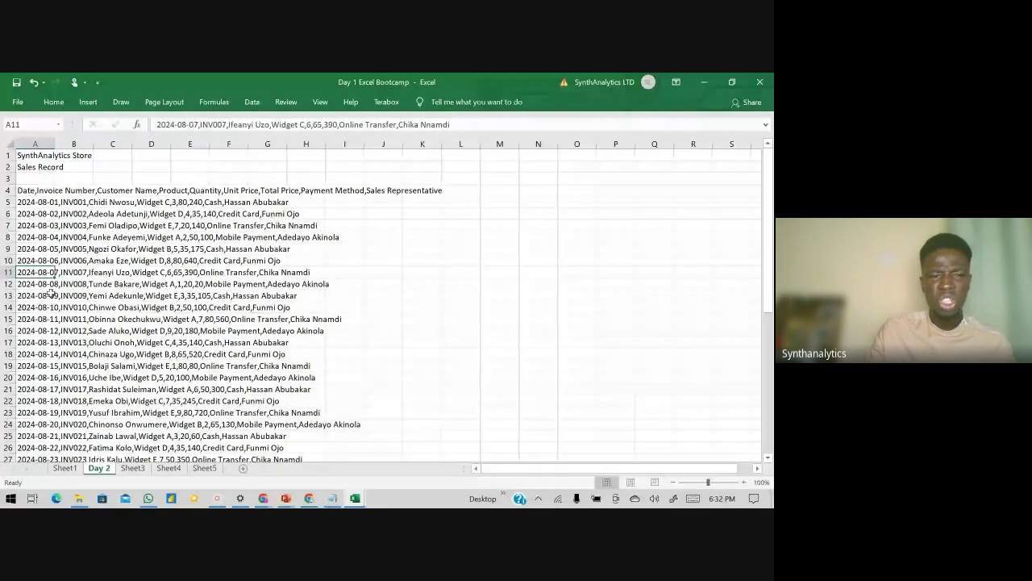
# Step: Examine the pasted sales records down to the last row and the comma-separated header text in cell A4
pyautogui.scroll(-6, 54, 305)
pyautogui.scroll(-4, 54, 305)
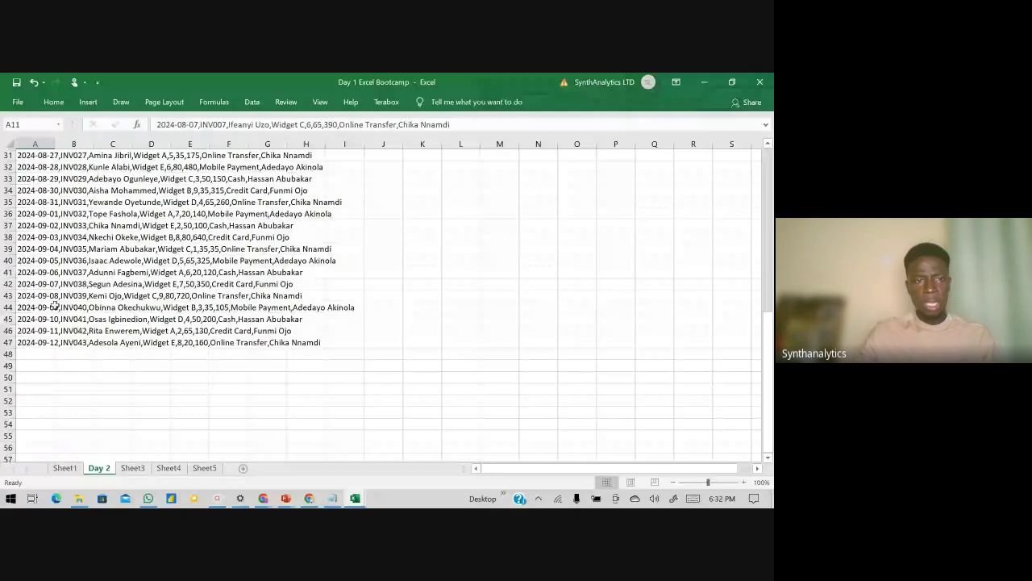
pyautogui.scroll(10, 54, 305)
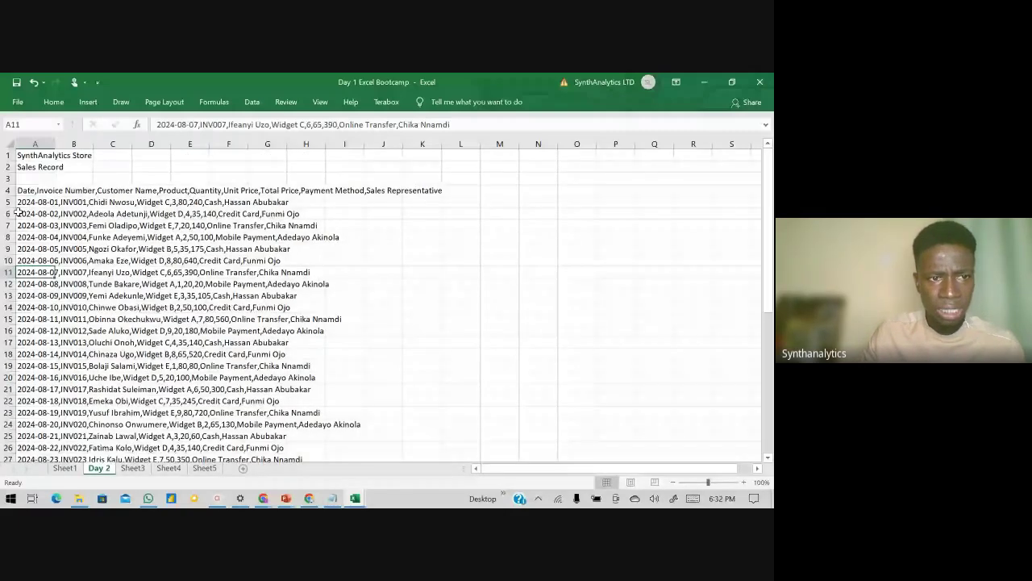
pyautogui.click(35, 190)
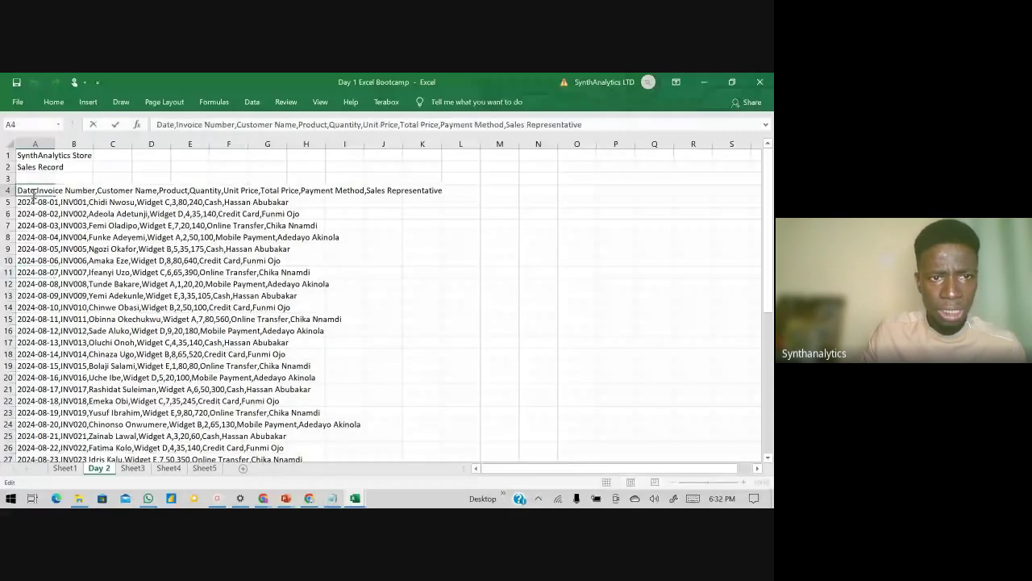
pyautogui.click(188, 123)
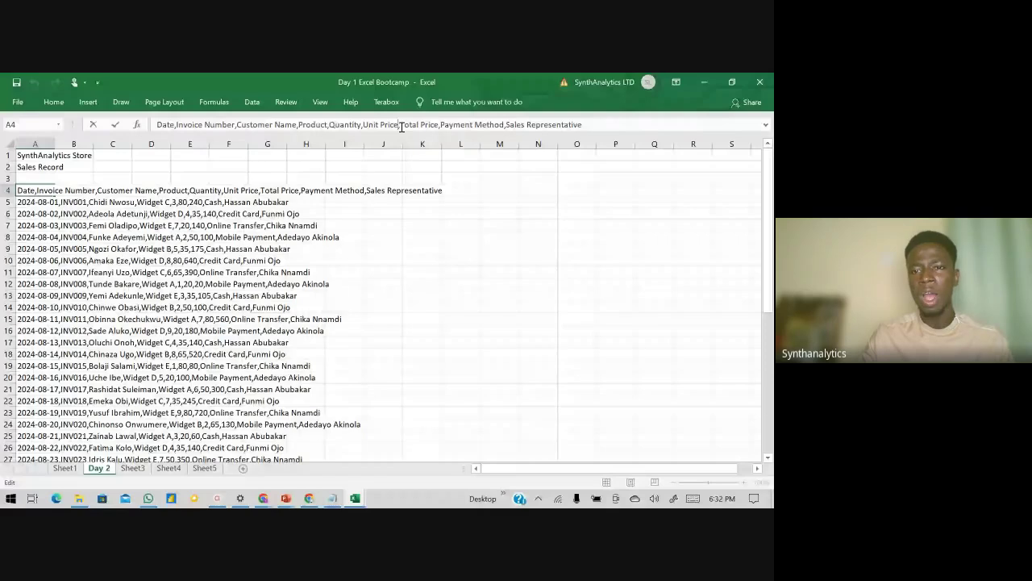
# Step: Enter the note "Comma Separated Values" in cell P10 and list the delimiters . , ; : below it in P11 to P14
pyautogui.click(616, 259)
pyautogui.write('C')
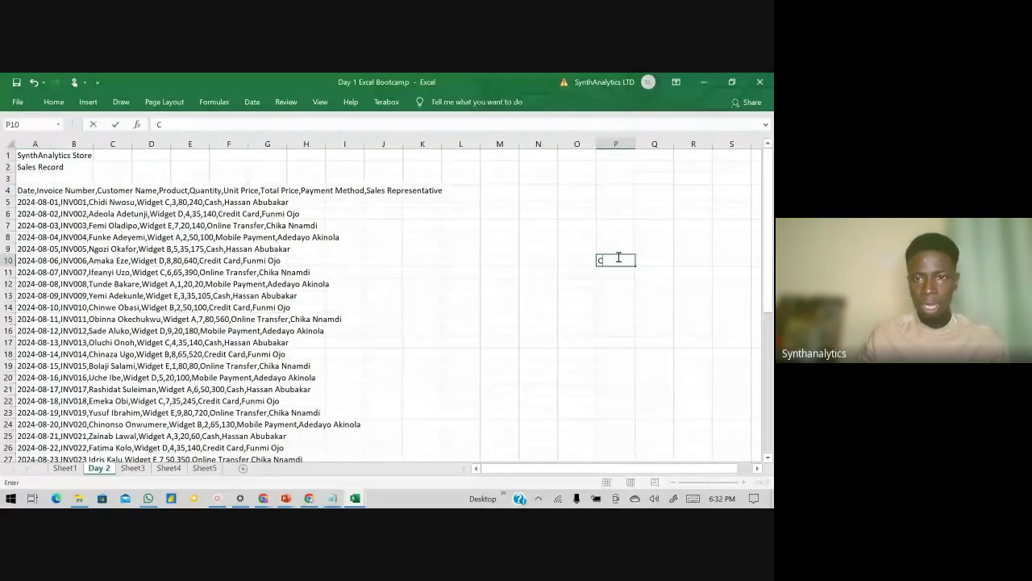
pyautogui.write('o')
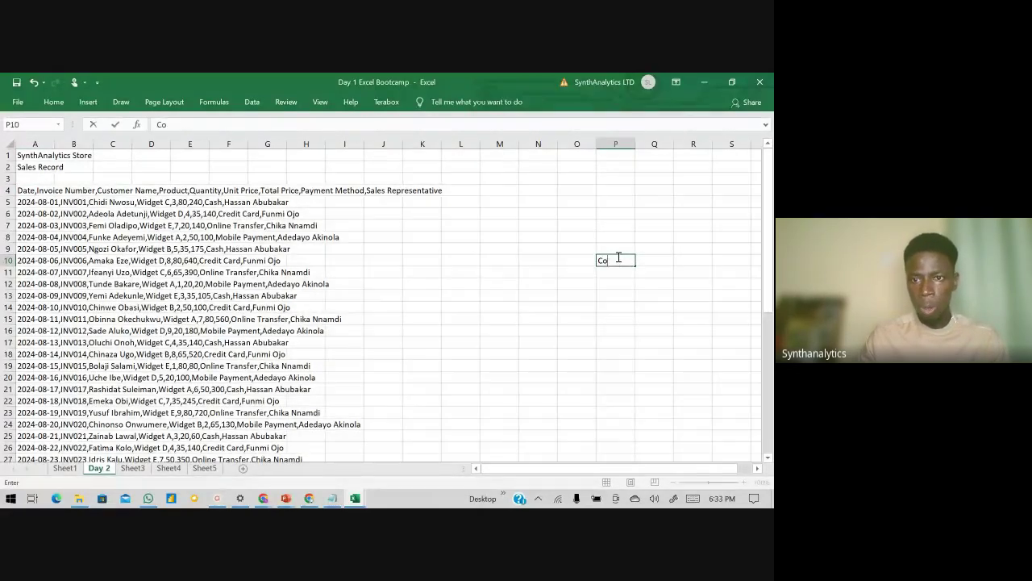
pyautogui.write('mman Se')
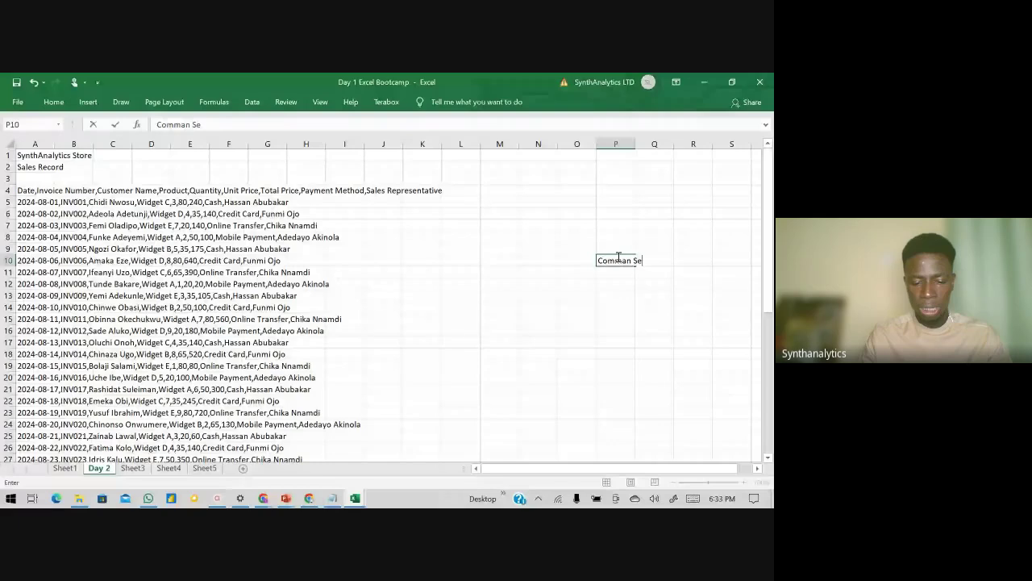
pyautogui.write('parated')
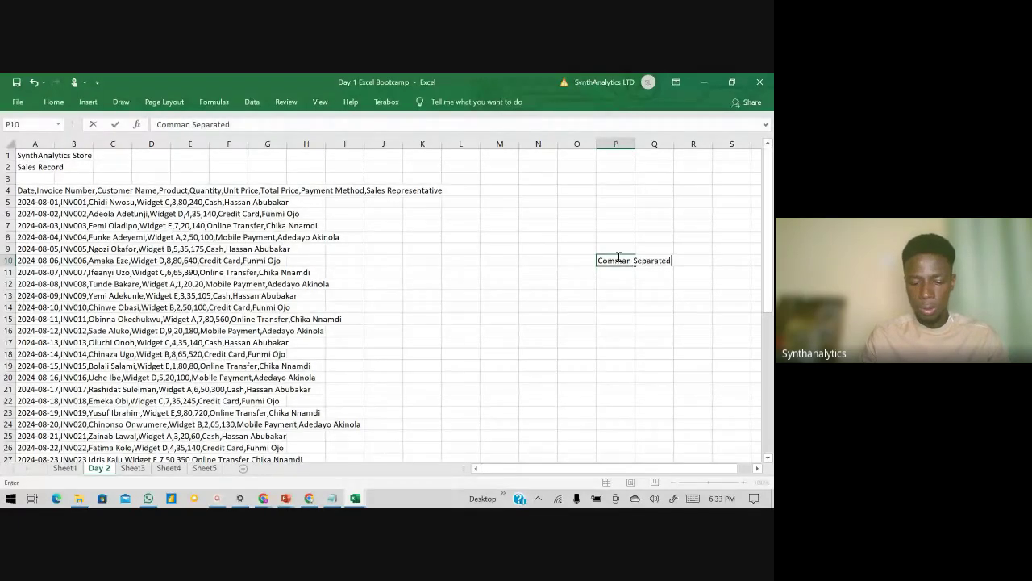
pyautogui.write(' Values')
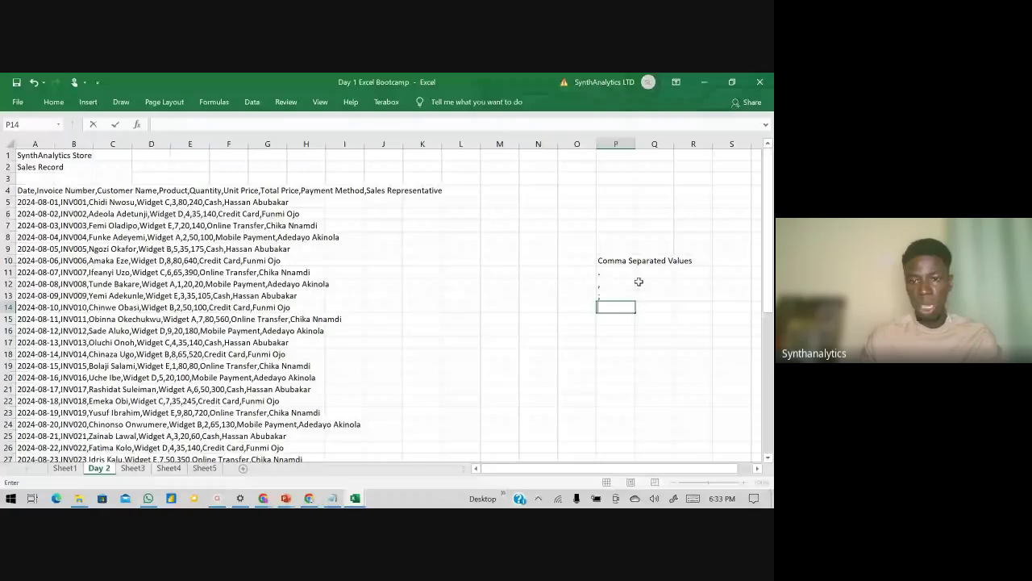
pyautogui.write(':')
pyautogui.press('Return')
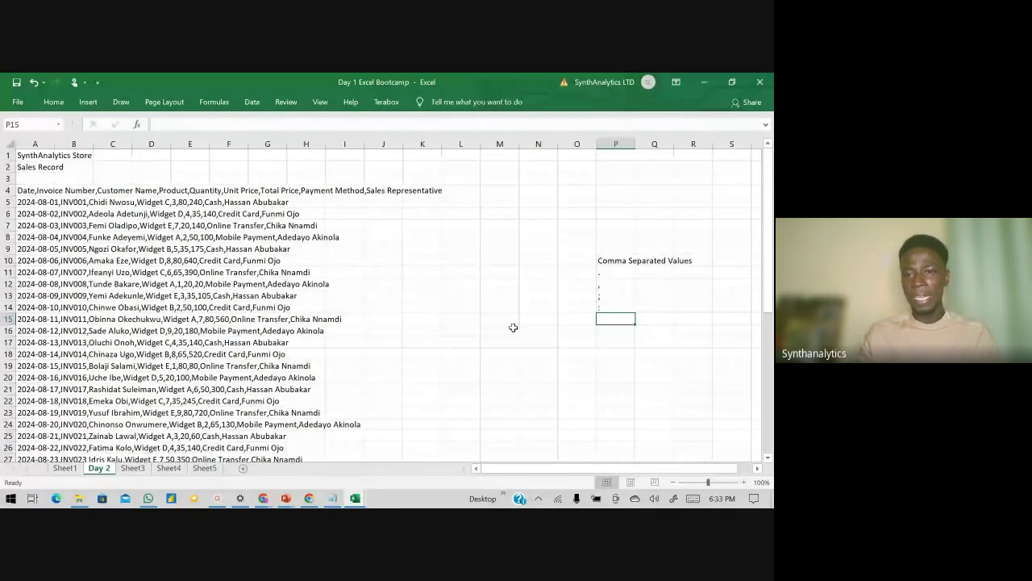
# Step: Go through the delimiter examples under the Comma Separated Values note and select the range P11:P14
pyautogui.press('Up')
pyautogui.press('Up')
pyautogui.press('Up')
pyautogui.press('Up')
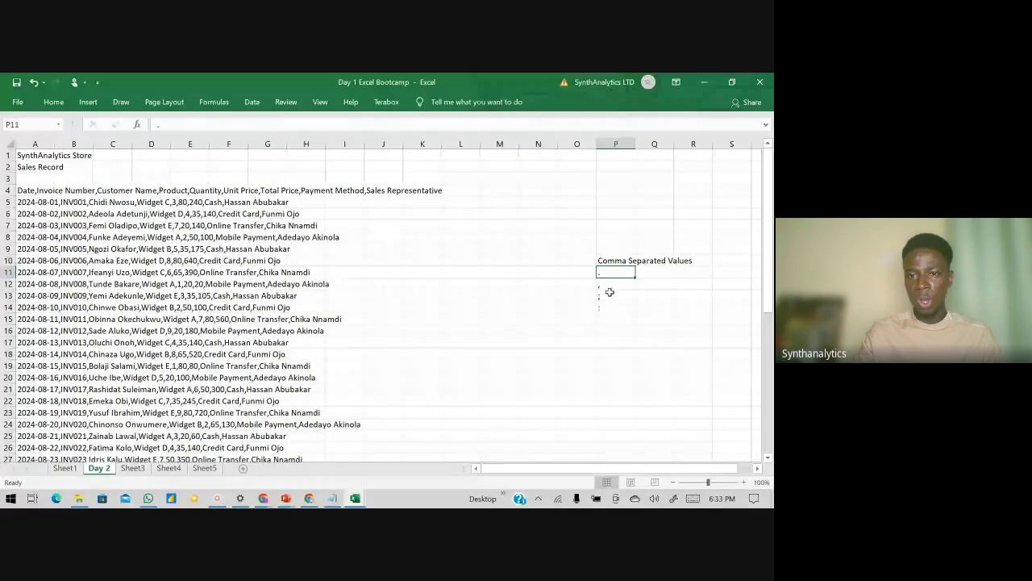
pyautogui.press('Down')
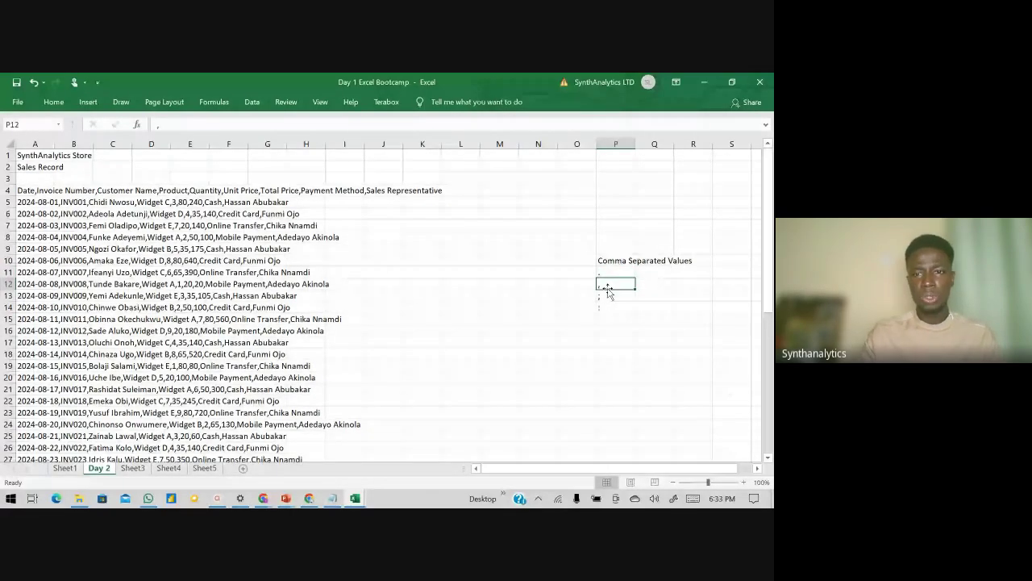
pyautogui.moveTo(613, 272); pyautogui.dragTo(613, 307)
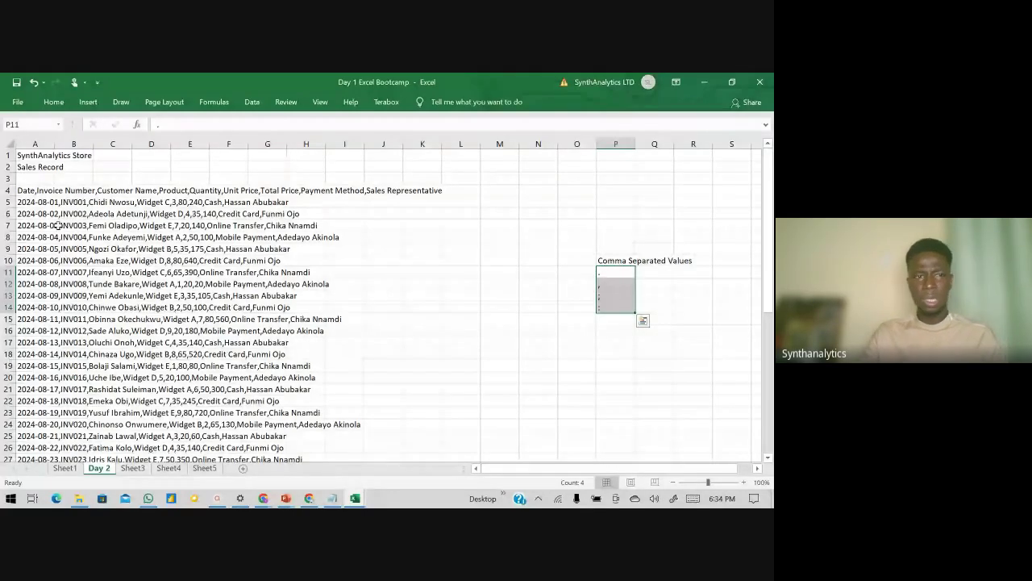
# Step: Set the ribbon to Show Tabs and Commands, select the whole of column A and display the data commands
pyautogui.click(33, 140)
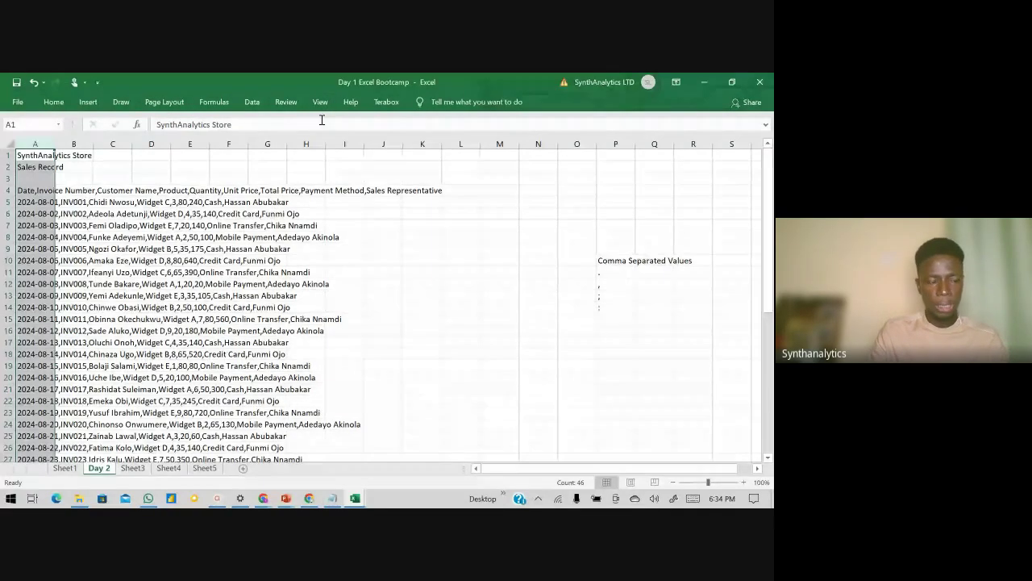
pyautogui.click(53, 102)
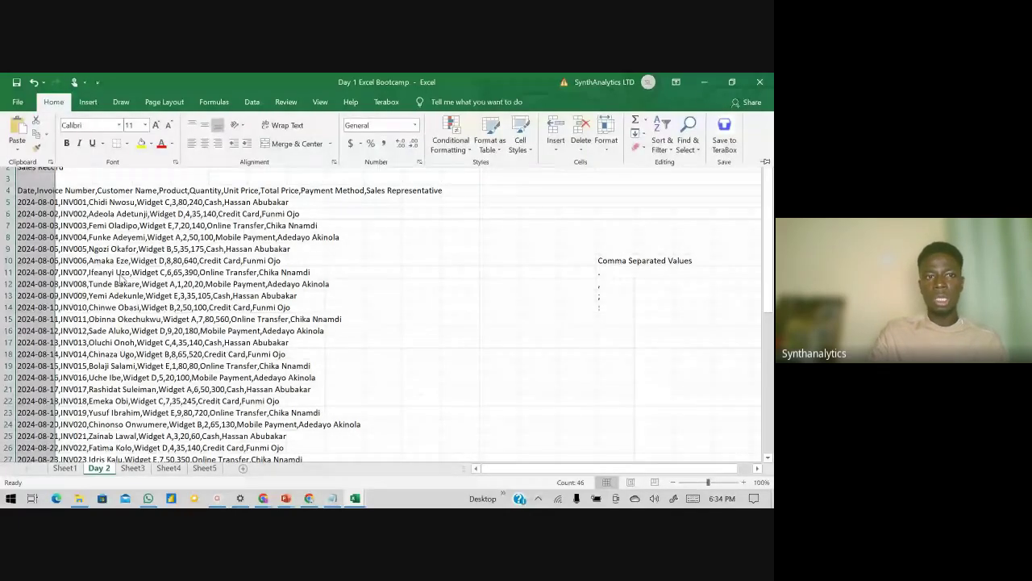
pyautogui.click(121, 279)
pyautogui.click(676, 81)
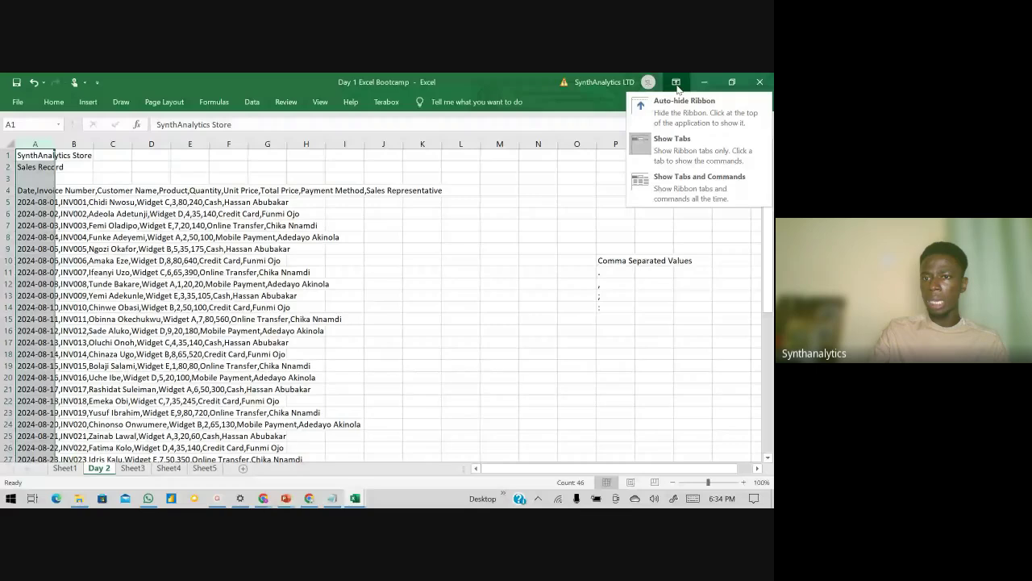
pyautogui.click(686, 190)
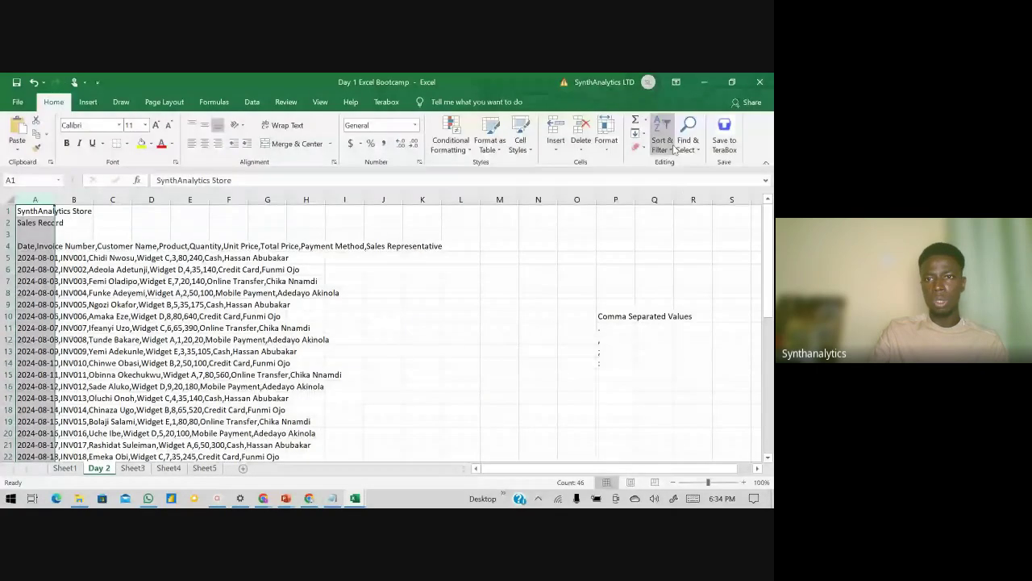
pyautogui.click(267, 269)
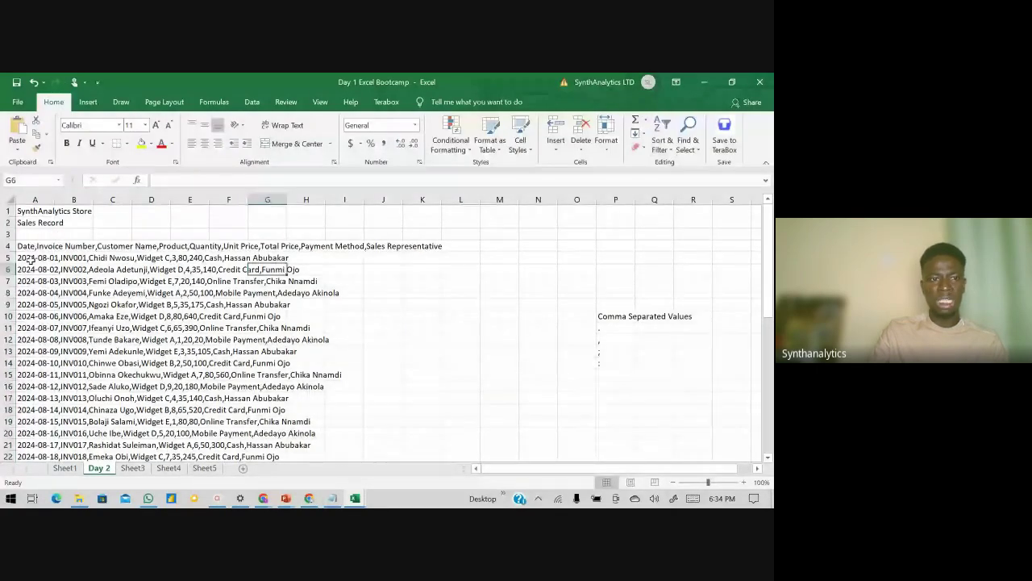
pyautogui.click(30, 198)
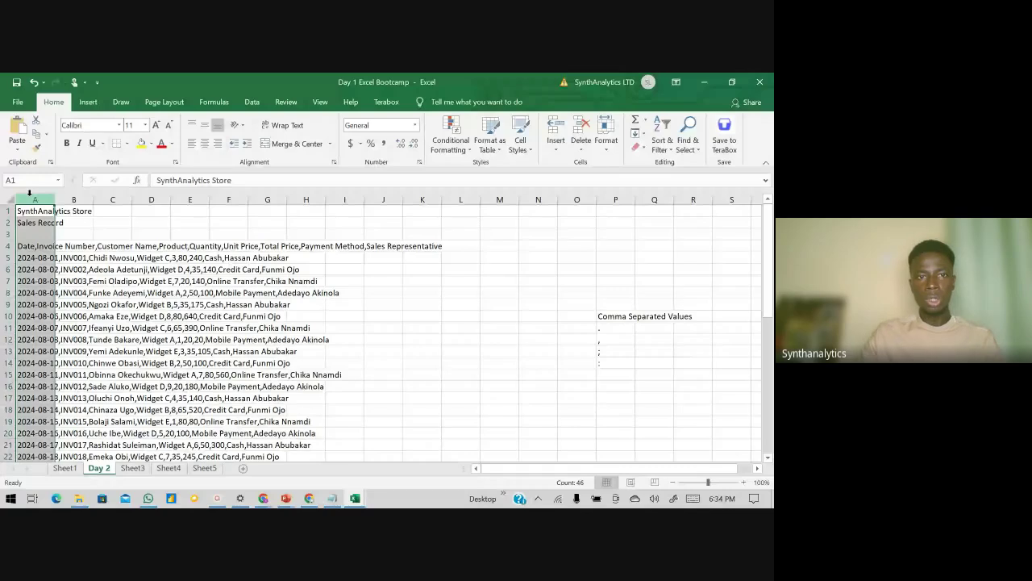
pyautogui.click(252, 102)
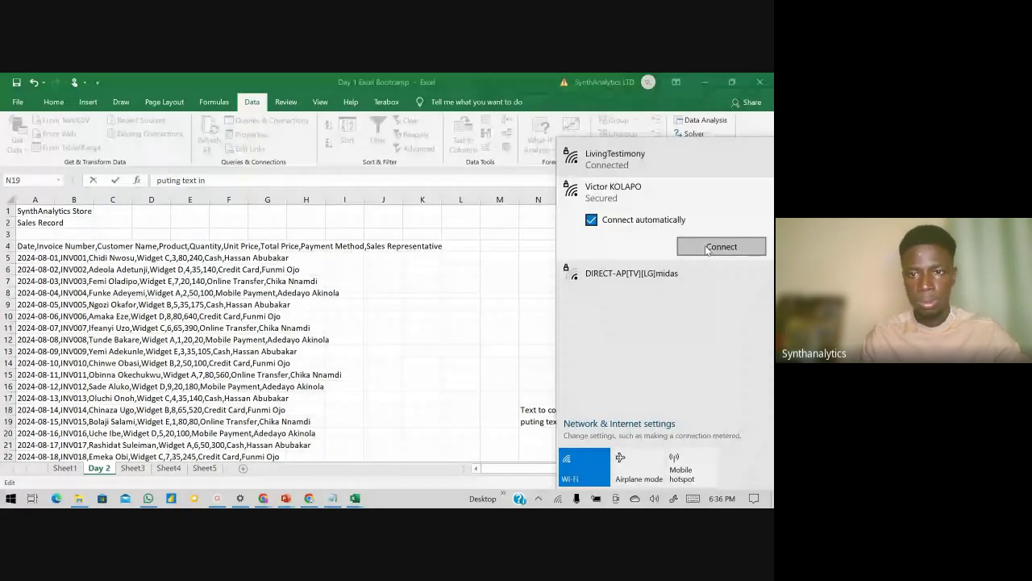
# Step: Dismiss the network list and complete the note in cell N19 as "puting text in different columns"
pyautogui.click(495, 239)
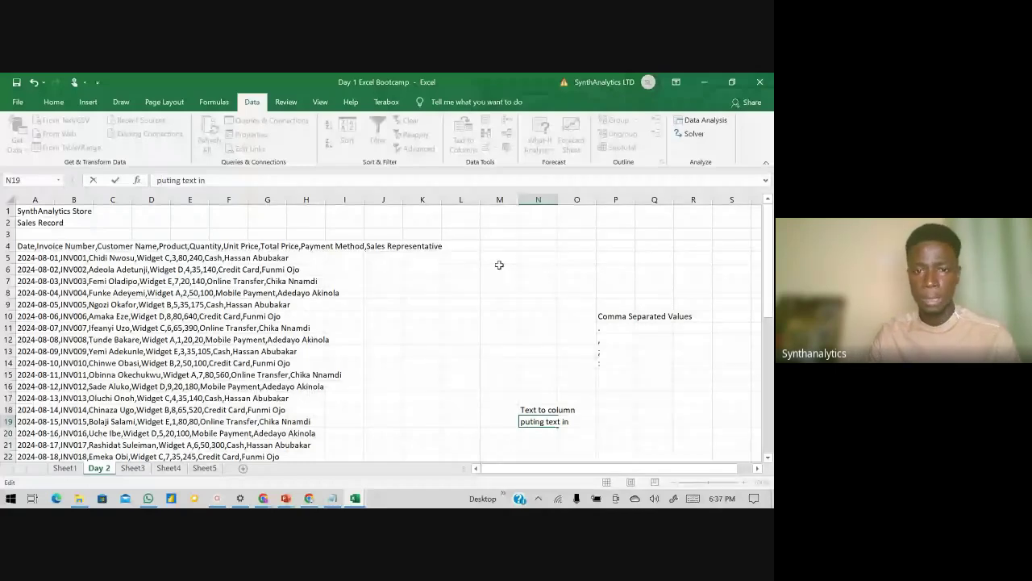
pyautogui.click(422, 304)
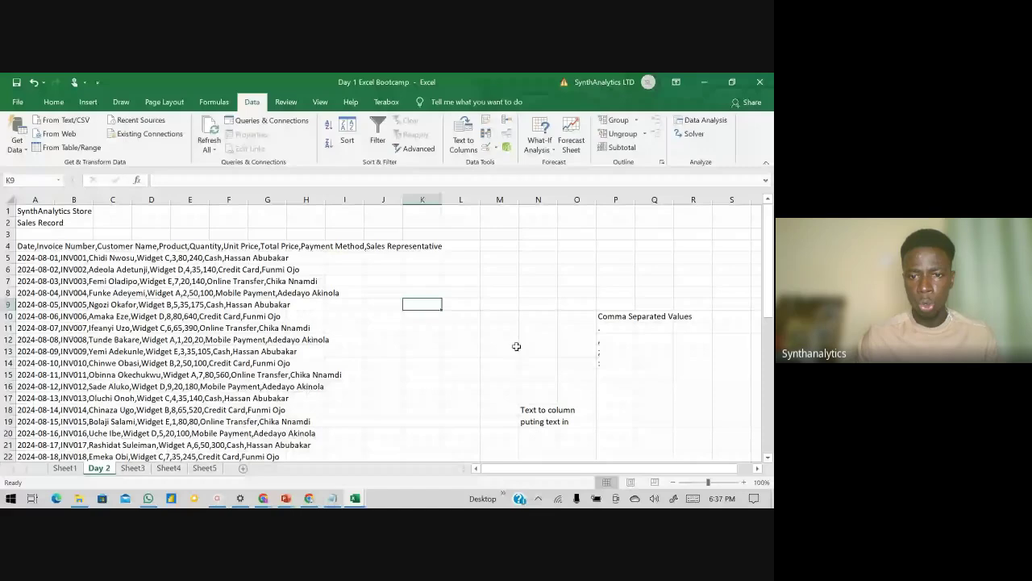
pyautogui.doubleClick(531, 421)
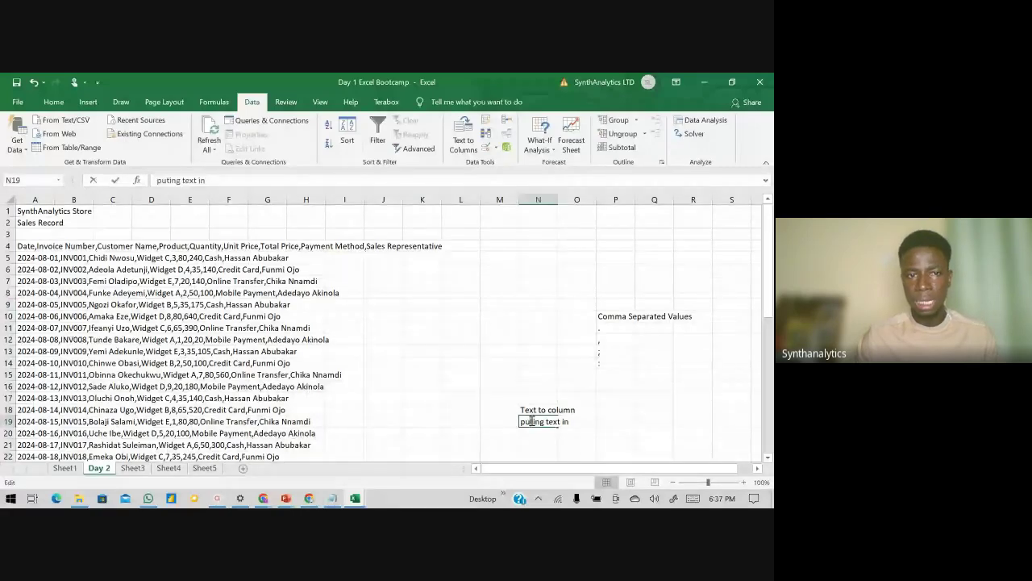
pyautogui.click(256, 181)
pyautogui.write('d')
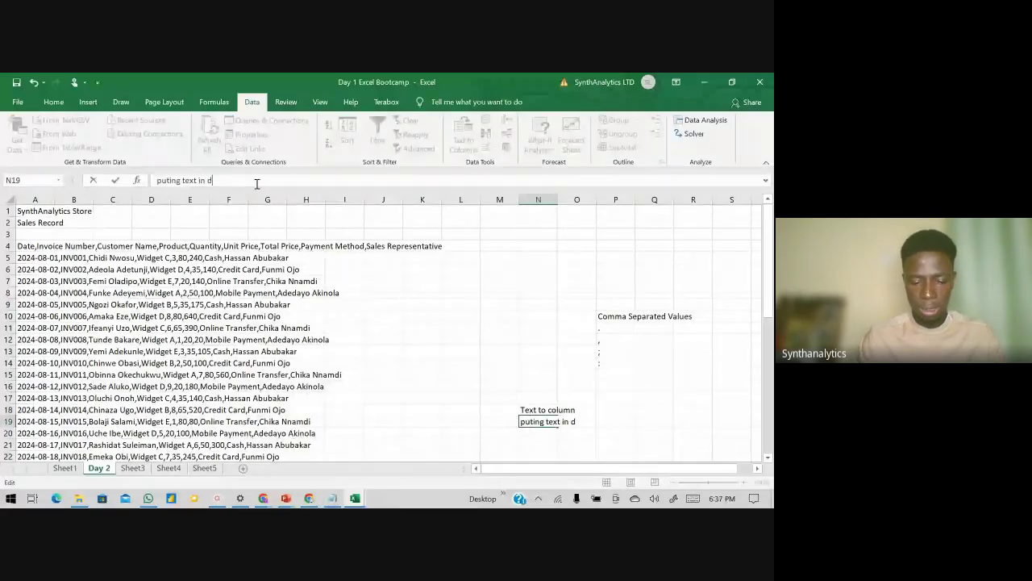
pyautogui.write('iffere')
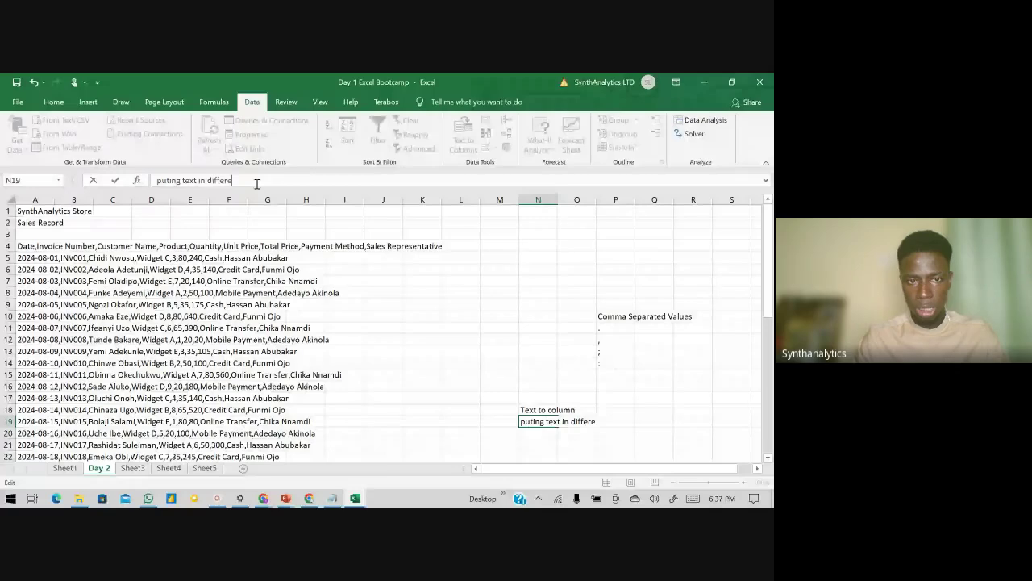
pyautogui.write('nt')
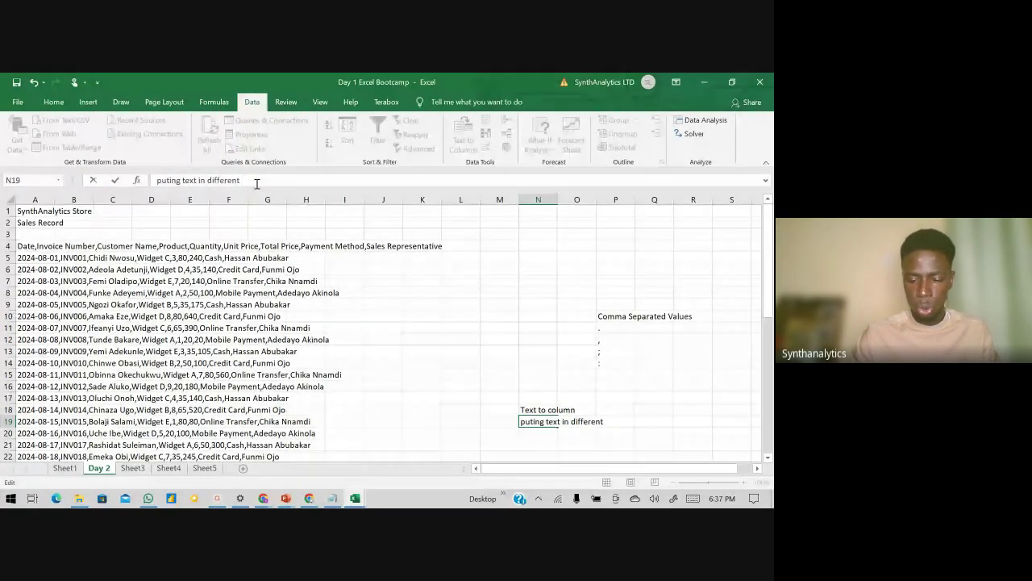
pyautogui.write('columns')
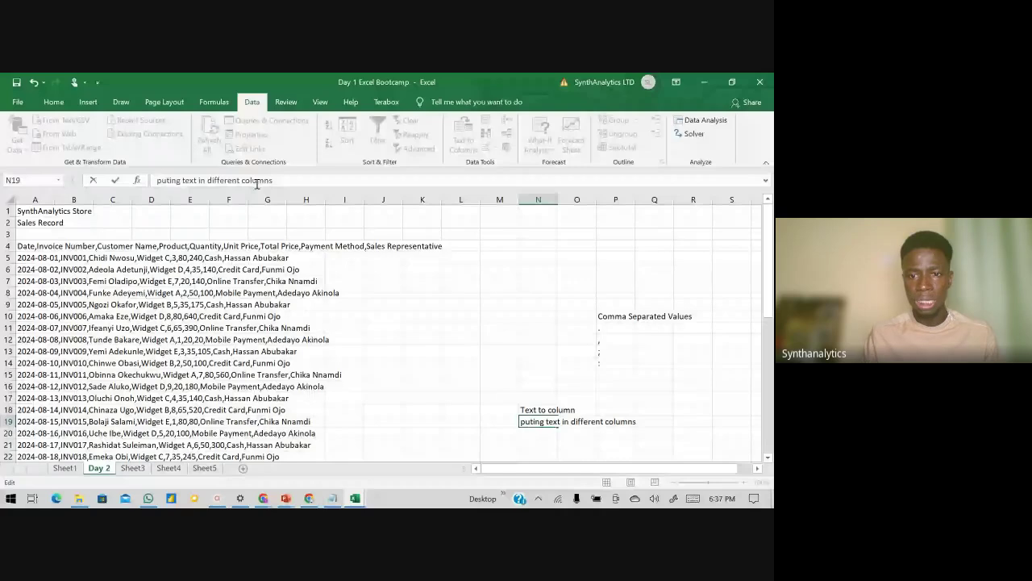
pyautogui.press('Return')
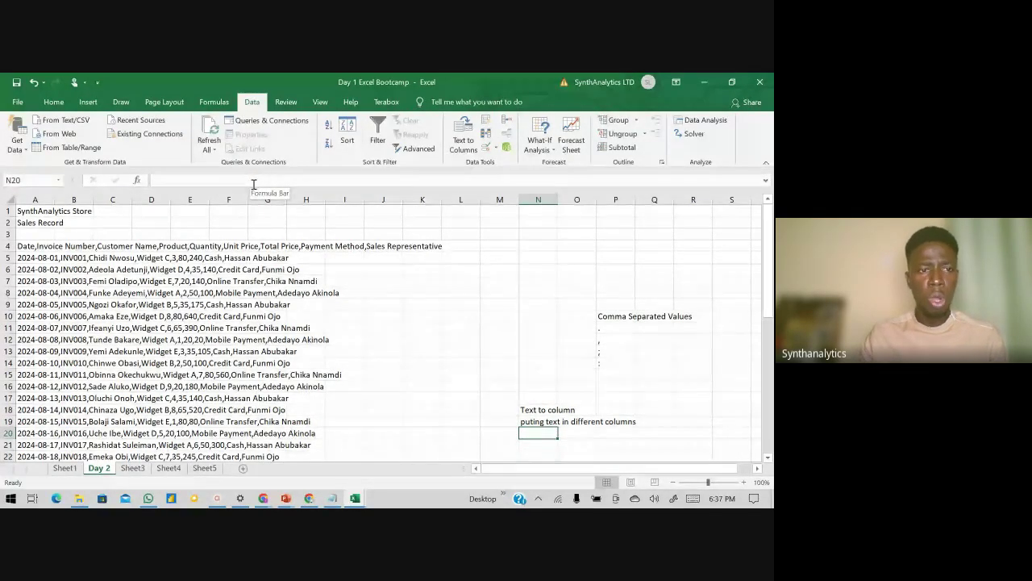
# Step: Select the whole of column A and start the Text to Columns wizard on it
pyautogui.click(25, 247)
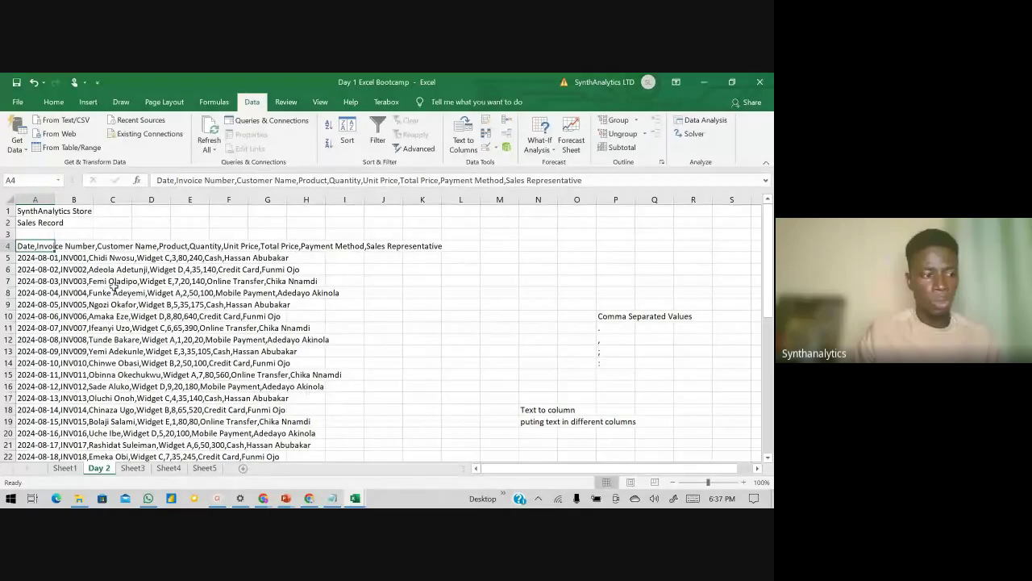
pyautogui.click(35, 199)
pyautogui.click(464, 133)
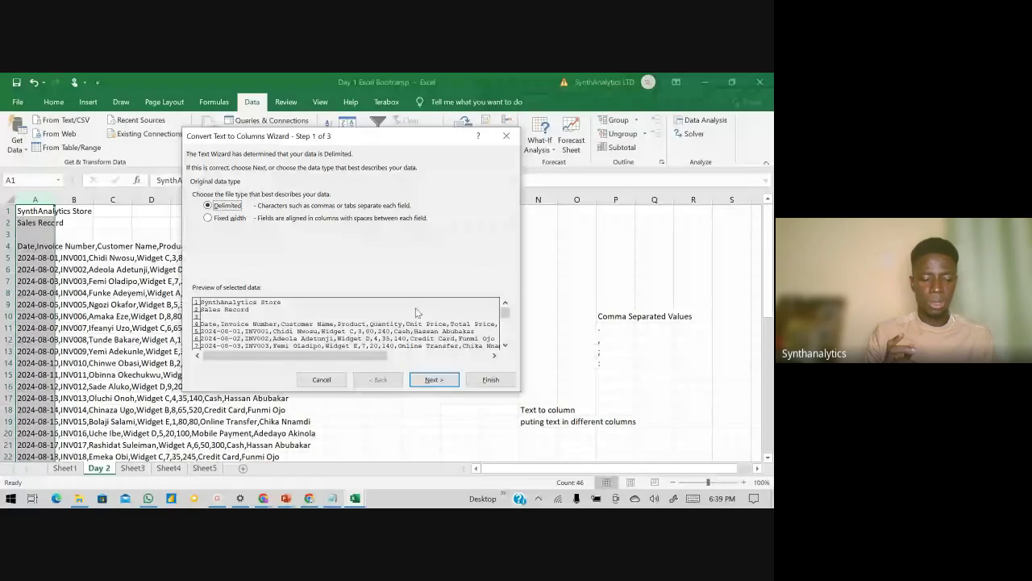
# Step: Switch to the Google Meet call, close the participant list, hide the screen-sharing notice and return to the Excel wizard
pyautogui.hotkey('alt', 'Tab')
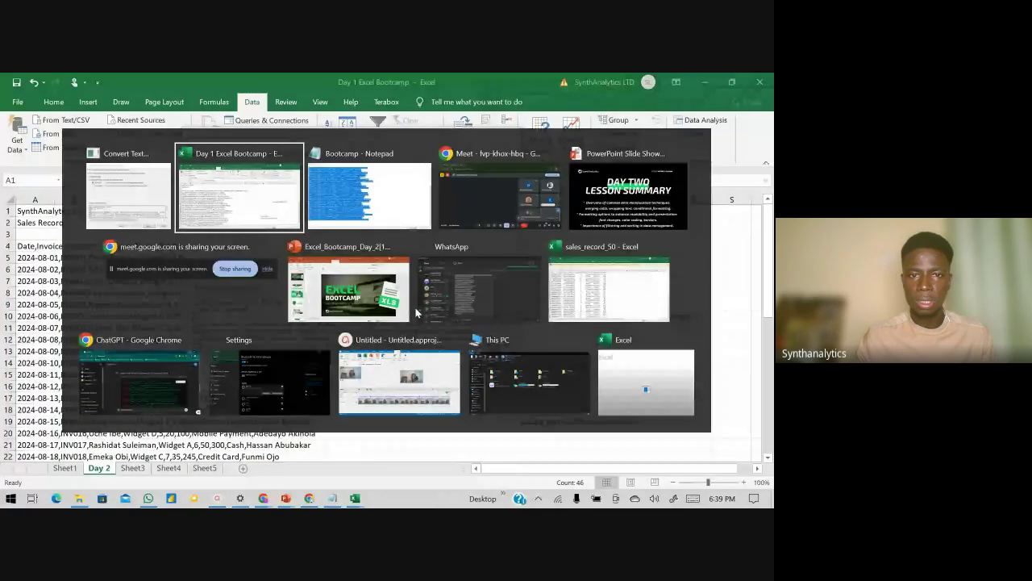
pyautogui.click(534, 203)
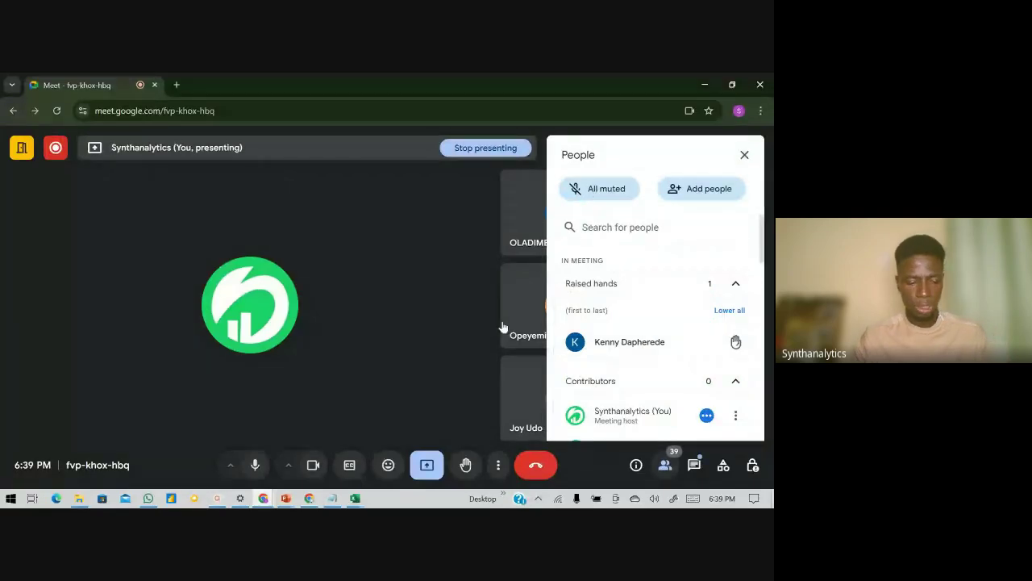
pyautogui.click(744, 155)
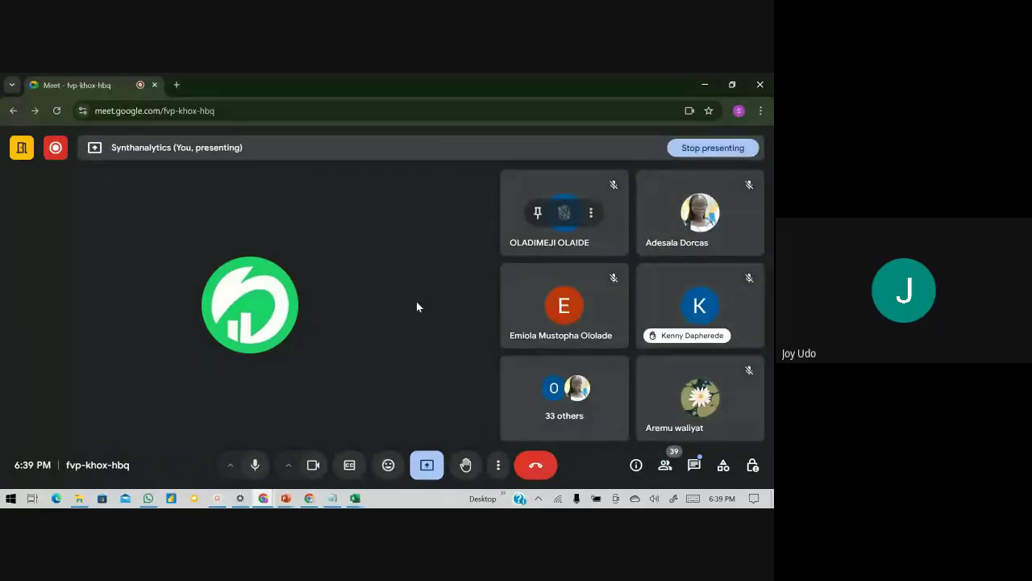
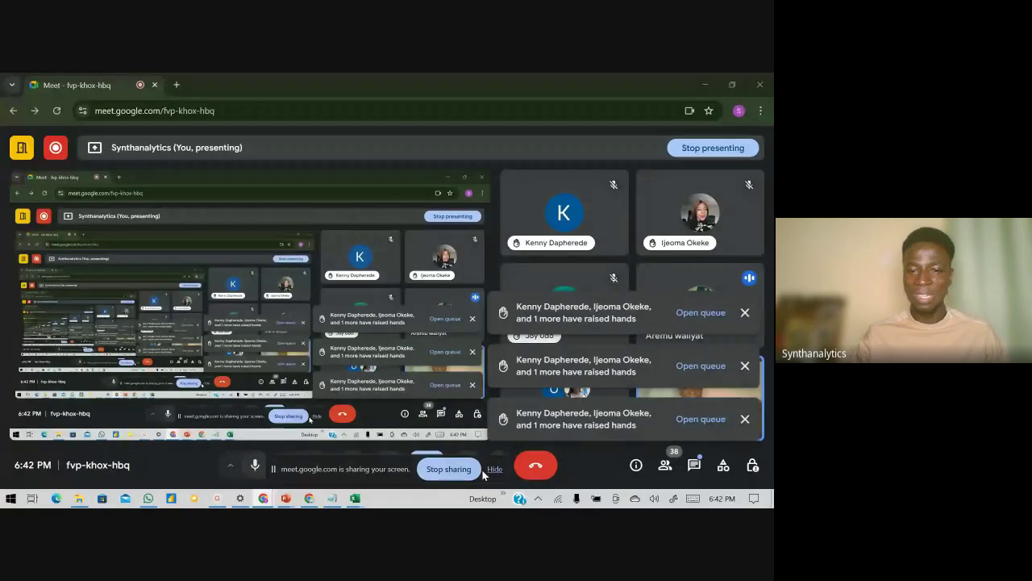
pyautogui.click(495, 469)
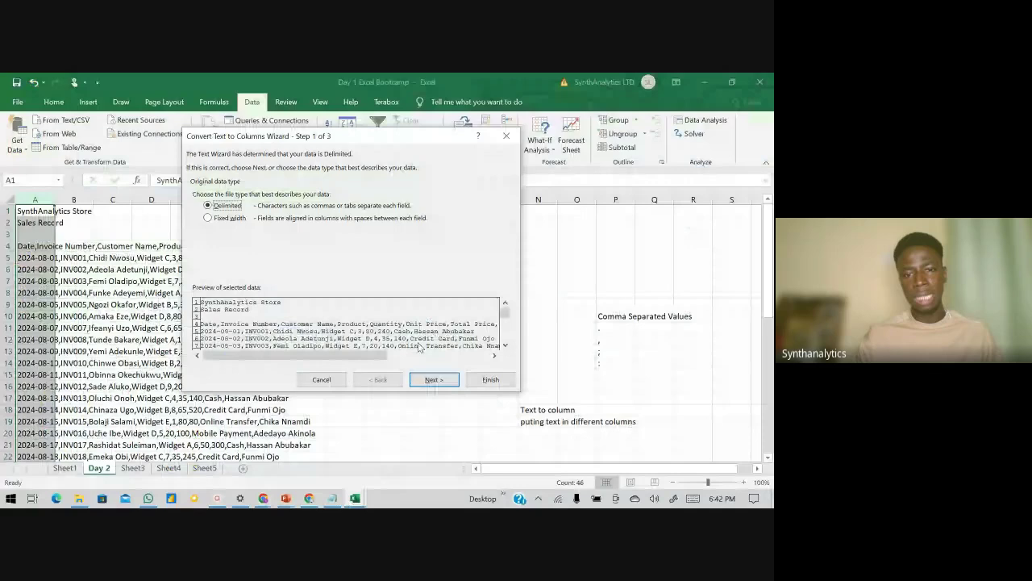
# Step: Restart Text to Columns on column A and split the delimited data using only Comma as the delimiter
pyautogui.click(353, 499)
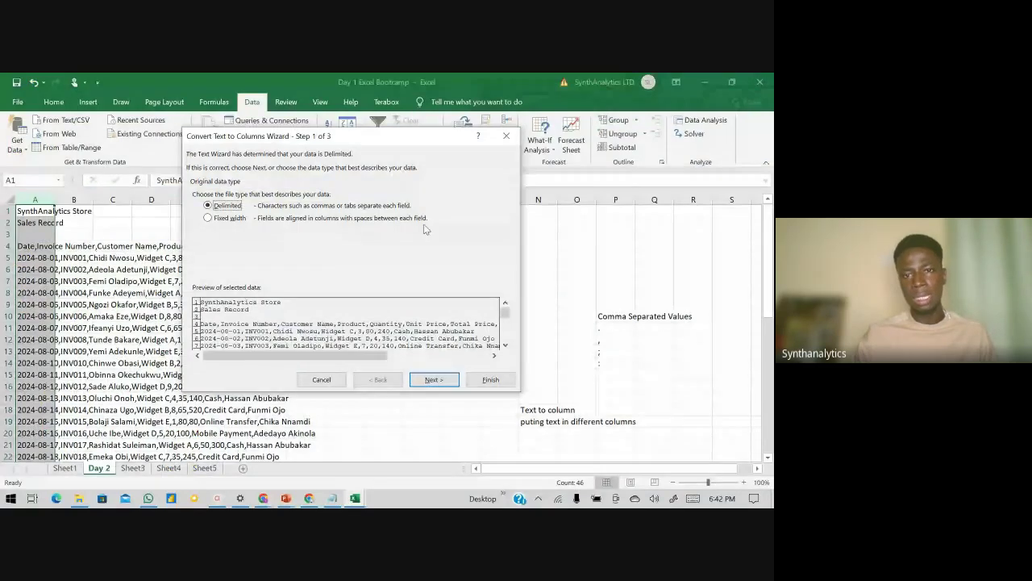
pyautogui.click(507, 135)
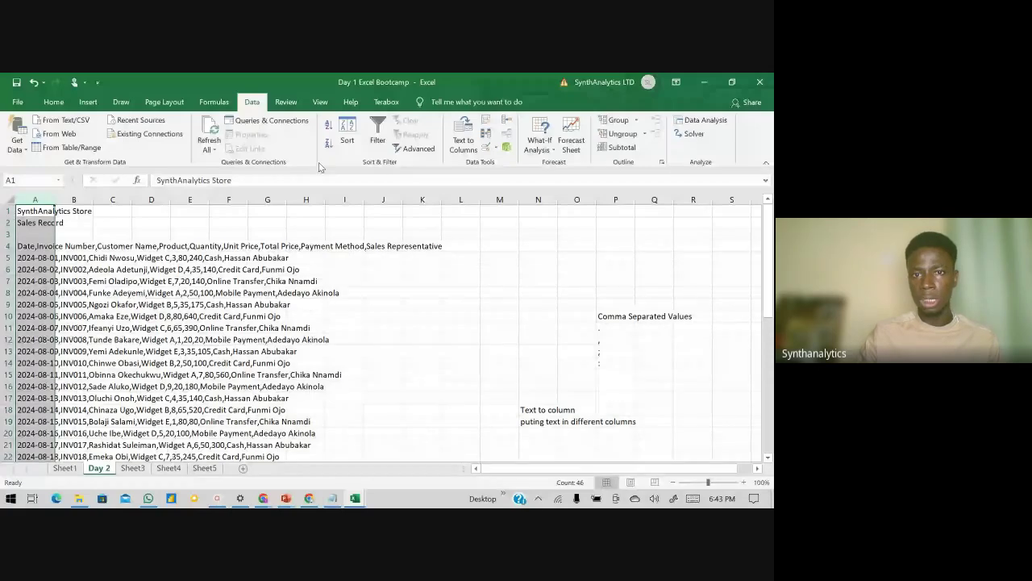
pyautogui.click(466, 141)
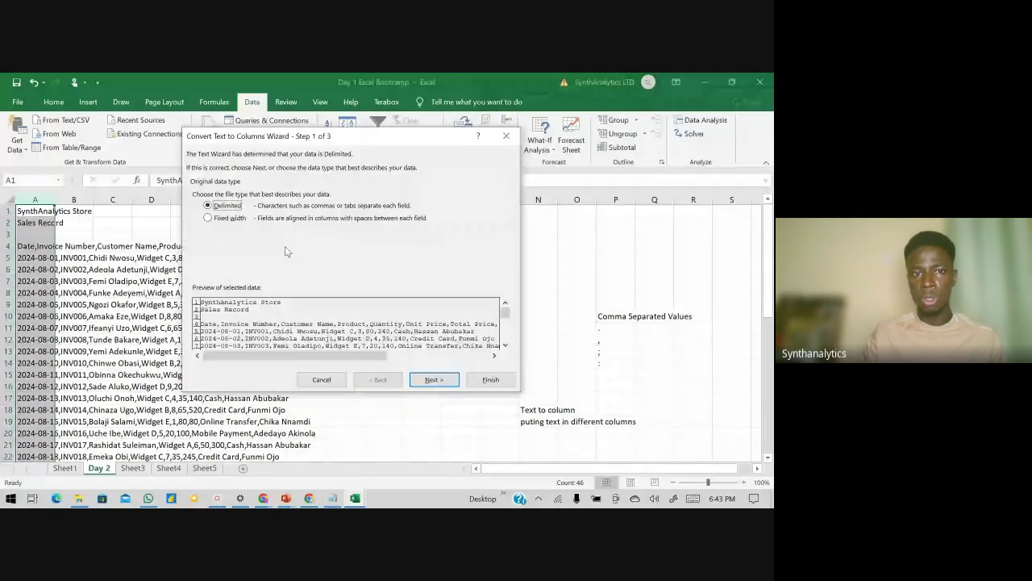
pyautogui.click(434, 380)
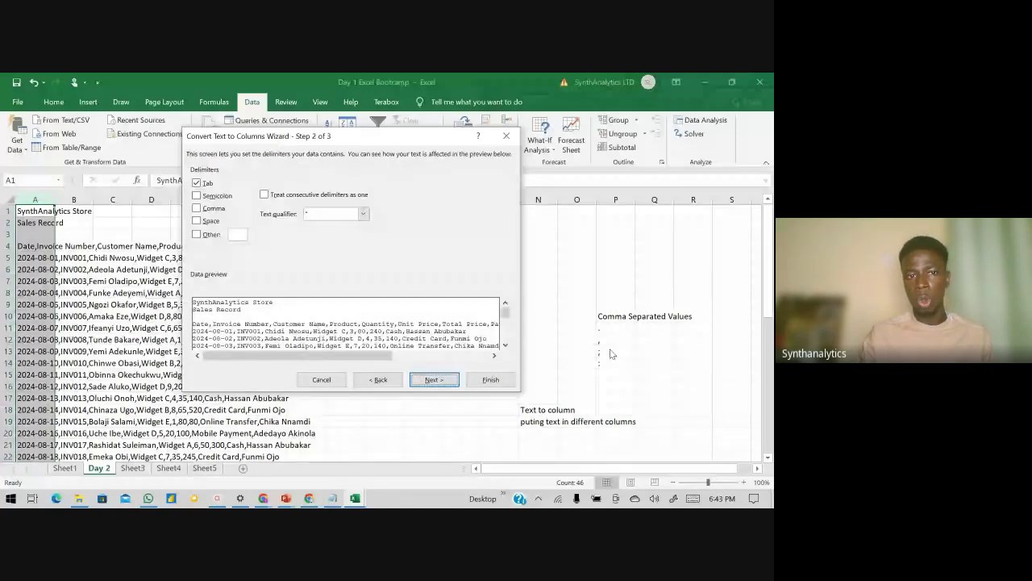
pyautogui.click(196, 208)
pyautogui.click(196, 183)
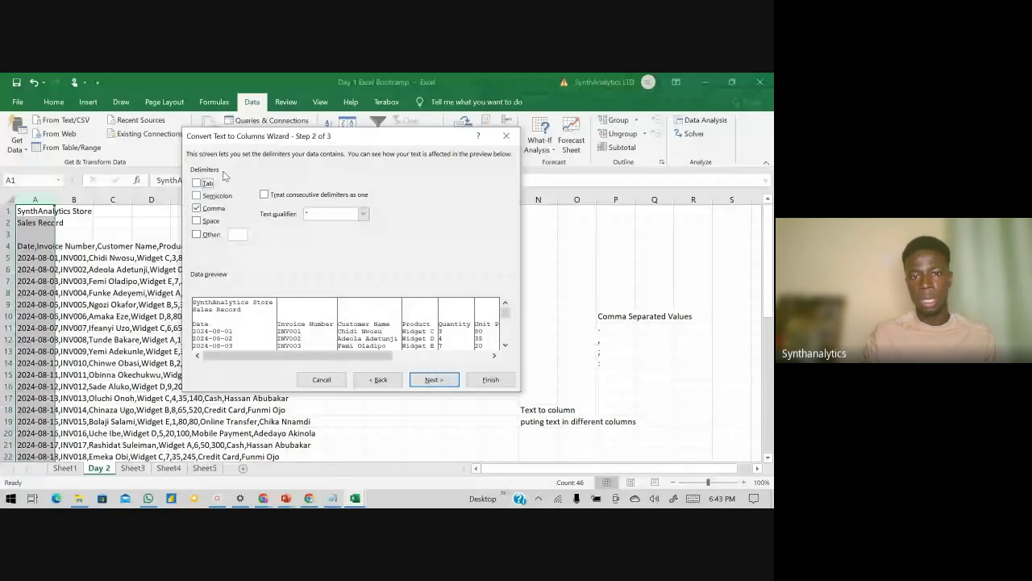
pyautogui.click(488, 381)
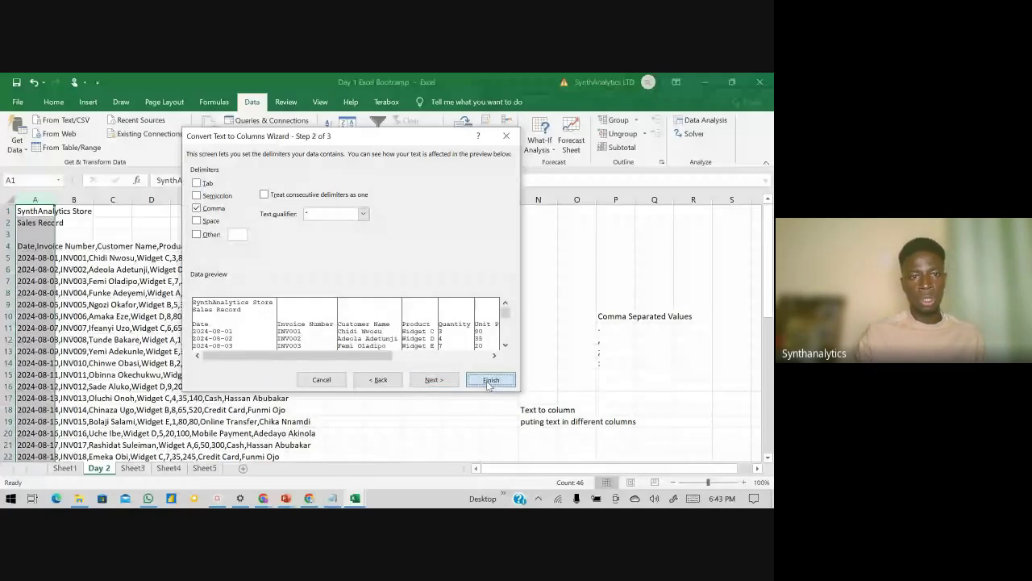
# Step: Try auto-fitting the width of every column on the sheet to its contents and undo that change
pyautogui.click(10, 199)
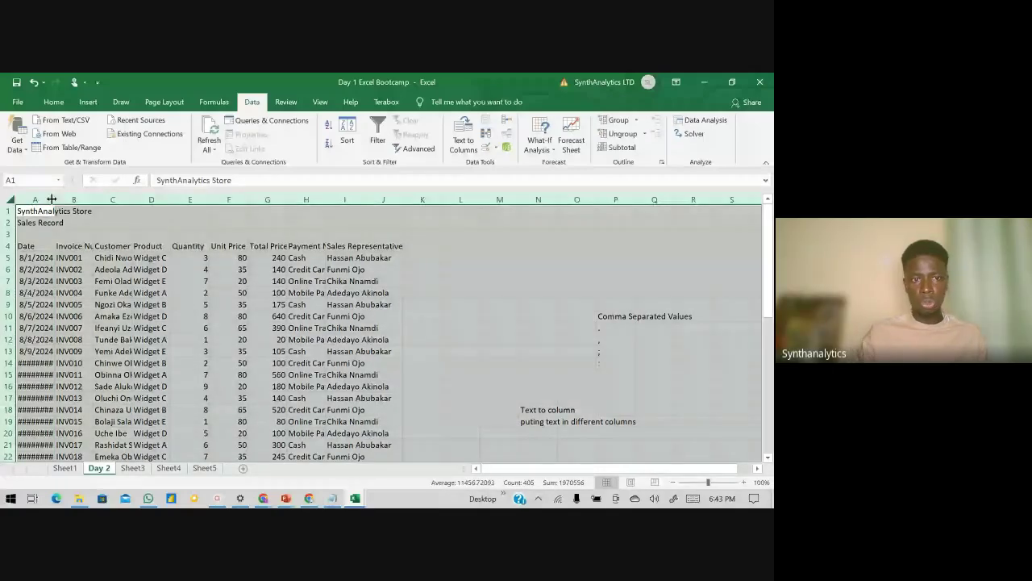
pyautogui.doubleClick(51, 199)
pyautogui.click(33, 270)
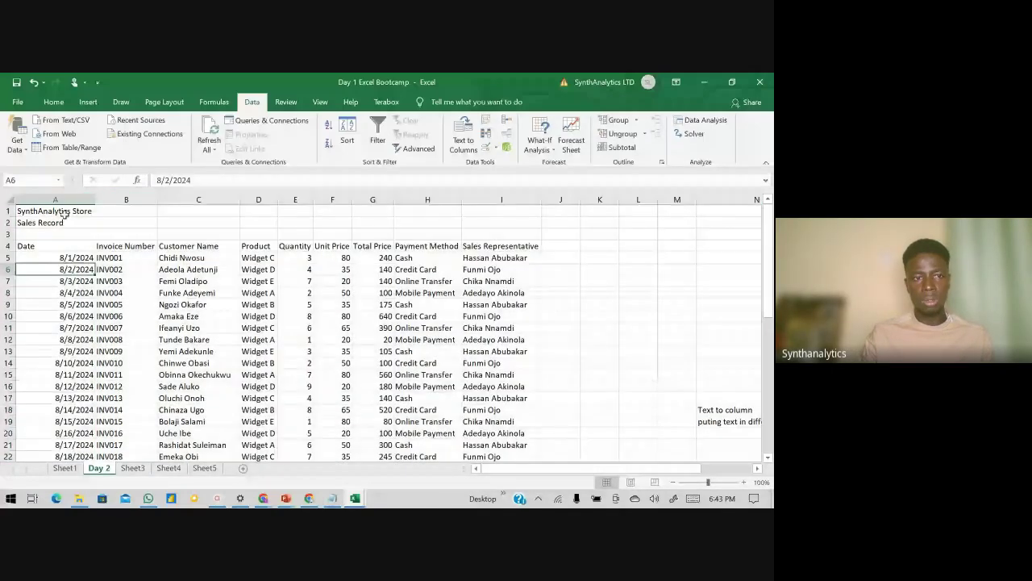
pyautogui.click(65, 213)
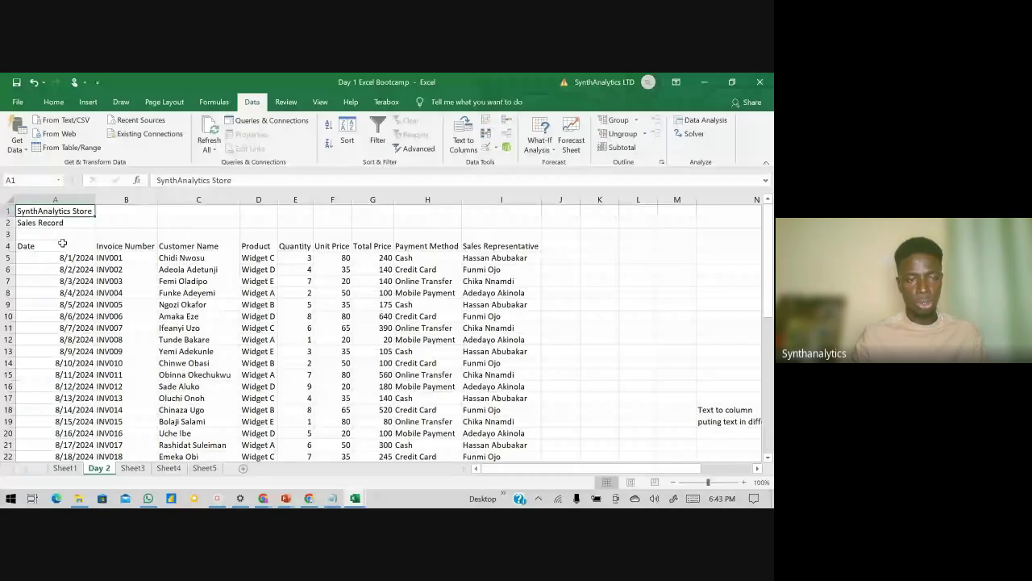
pyautogui.hotkey('ctrl', 'z')
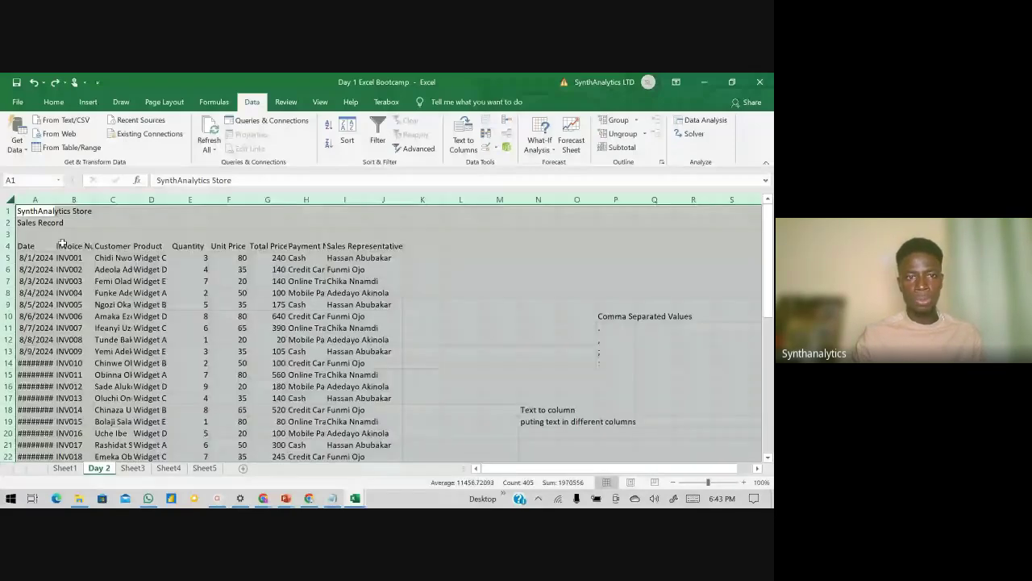
pyautogui.click(62, 244)
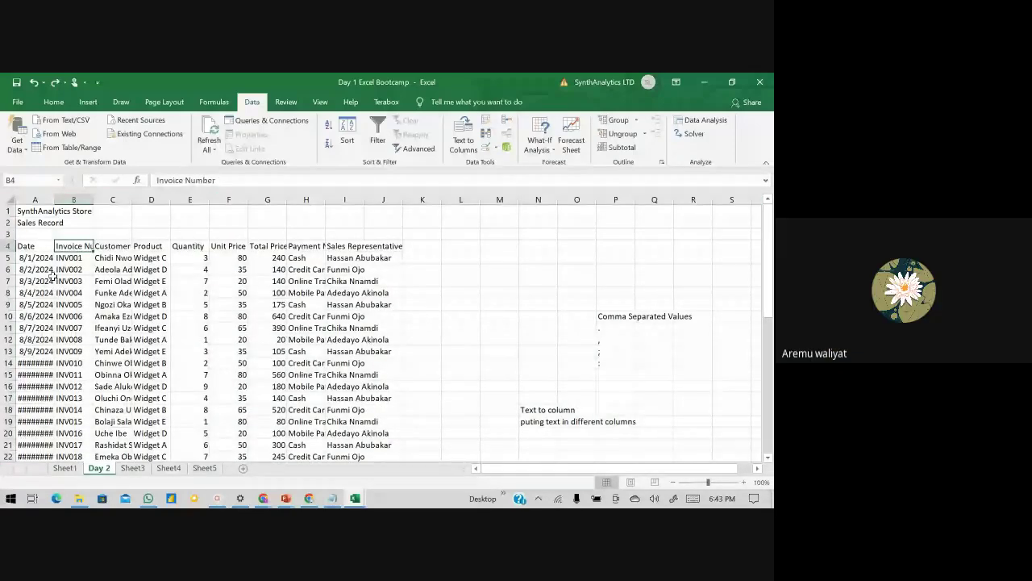
pyautogui.click(47, 281)
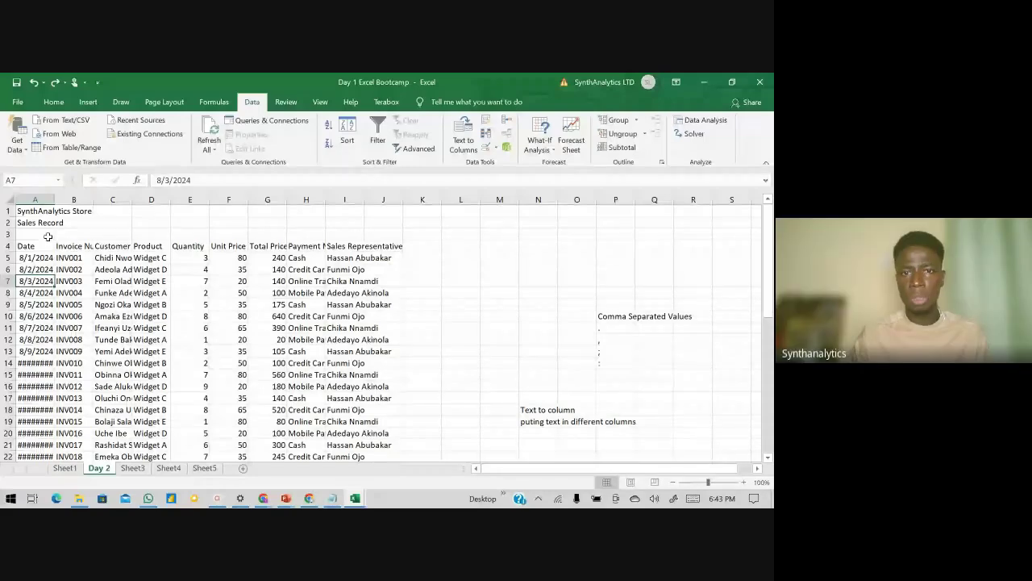
# Step: Switch to the Google Meet call, open the raised-hands queue and return to the Excel workbook
pyautogui.hotkey('alt', 'Tab')
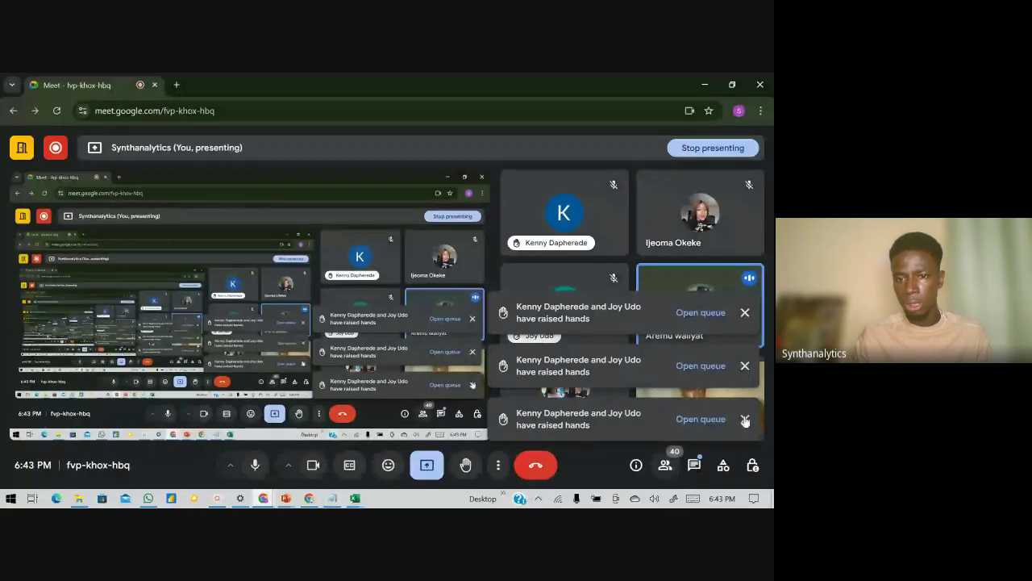
pyautogui.click(668, 315)
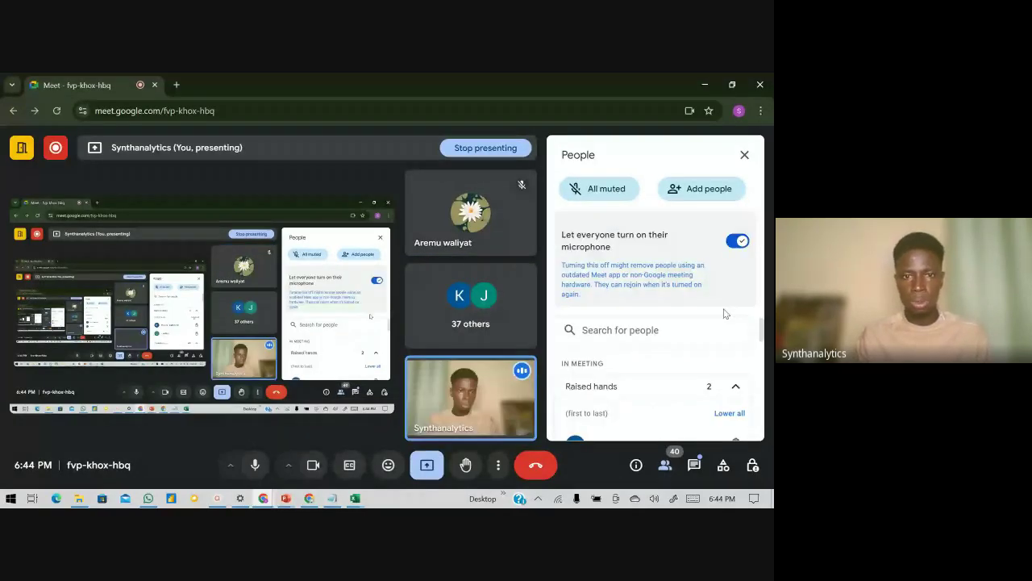
pyautogui.hotkey('alt', 'Tab')
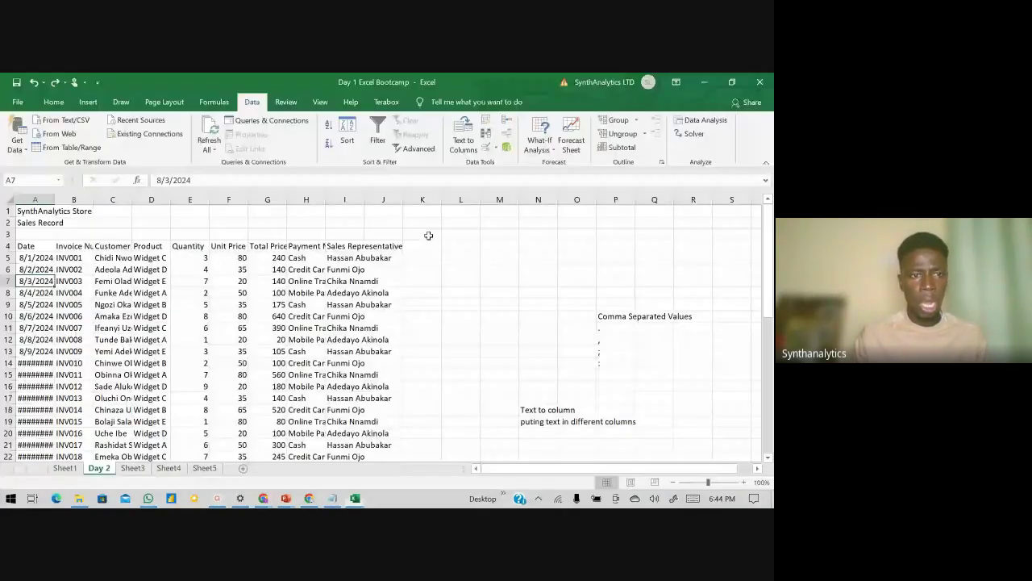
# Step: Switch to the PowerPoint slide show with the day two lesson summary and return to the Excel workbook
pyautogui.press('Down')
pyautogui.press('Right')
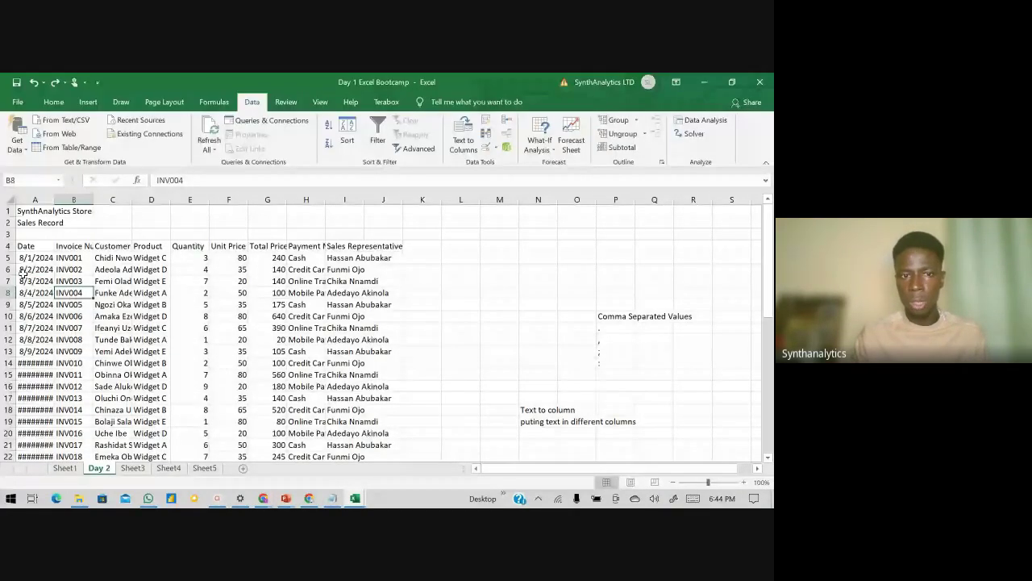
pyautogui.hotkey('alt', 'Tab')
pyautogui.hotkey('alt', 'Tab')
pyautogui.hotkey('alt', 'Tab')
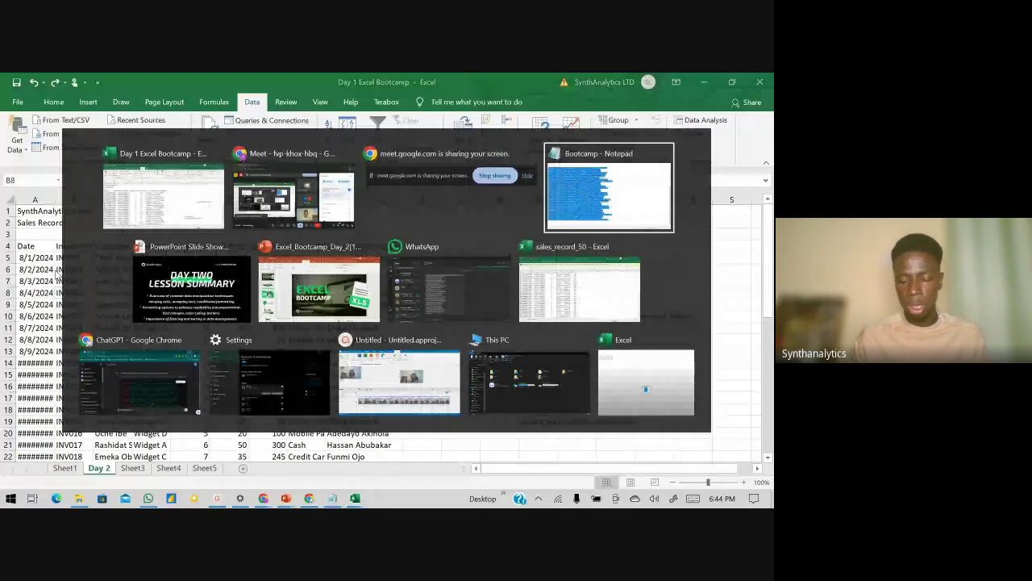
pyautogui.hotkey('alt', 'Tab')
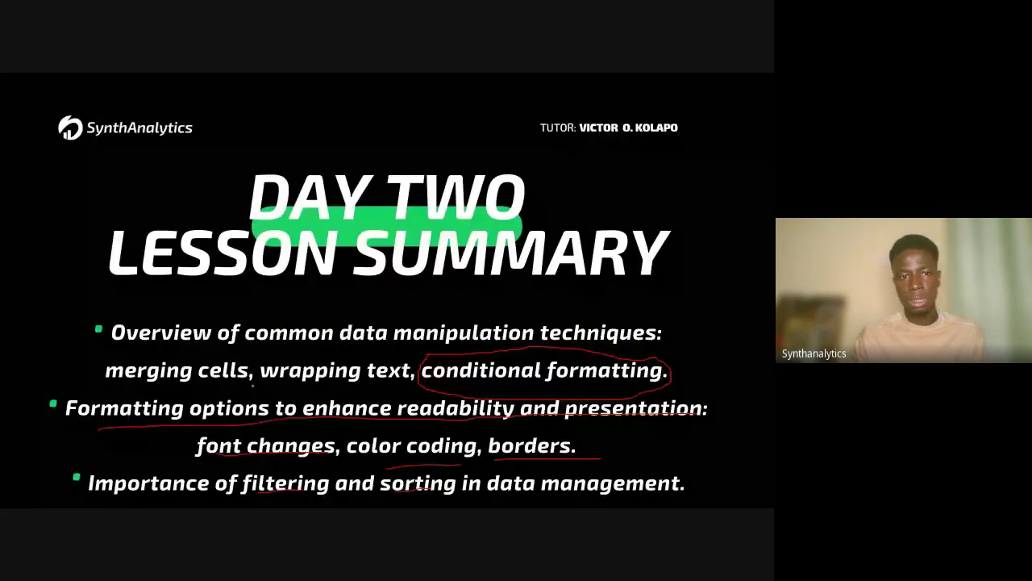
pyautogui.hotkey('alt', 'Tab')
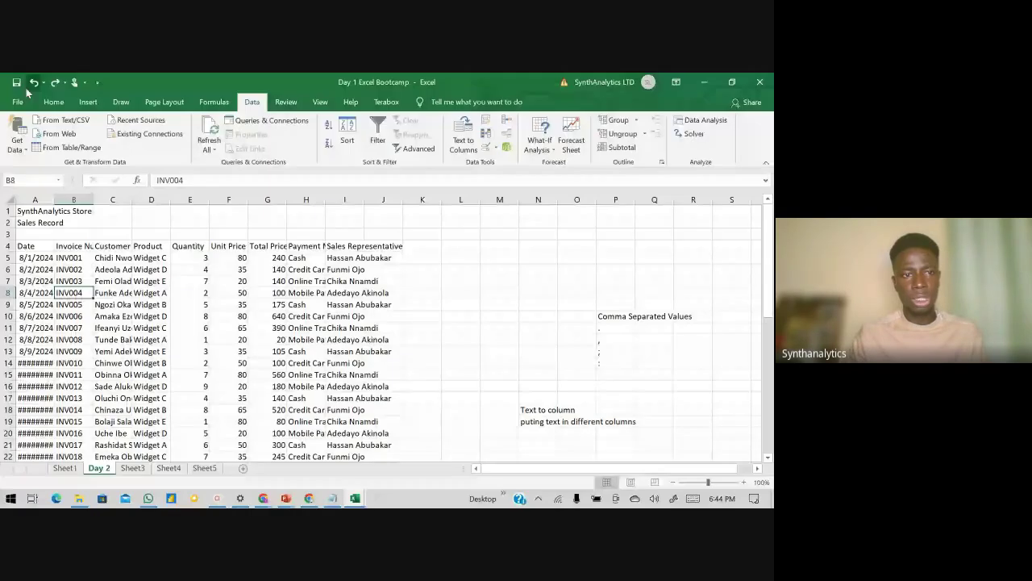
# Step: Examine how the store title in A1 and the row 4 headers from Invoice Number to Sales Representative fit their cells
pyautogui.click(26, 211)
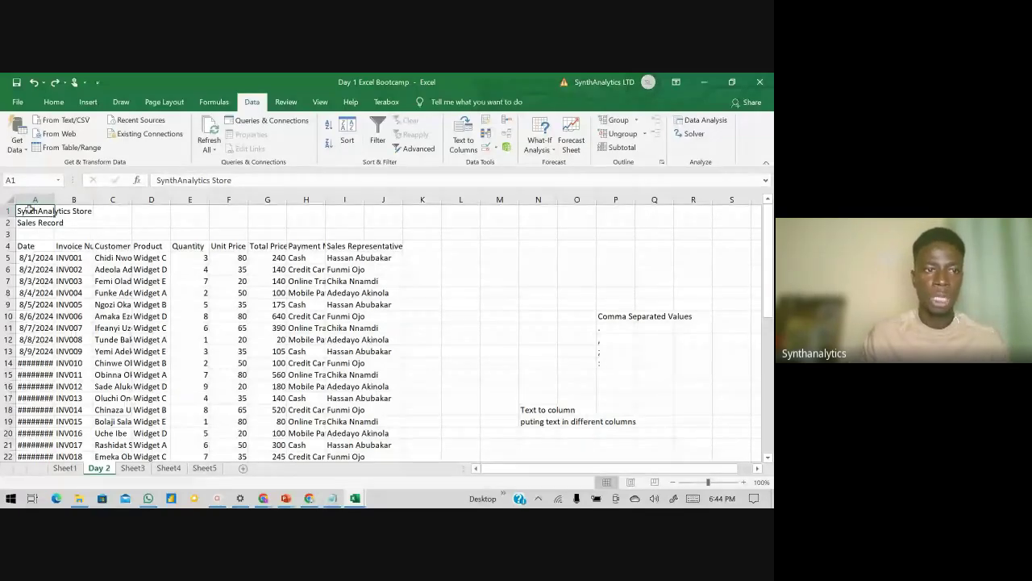
pyautogui.click(79, 215)
pyautogui.click(44, 212)
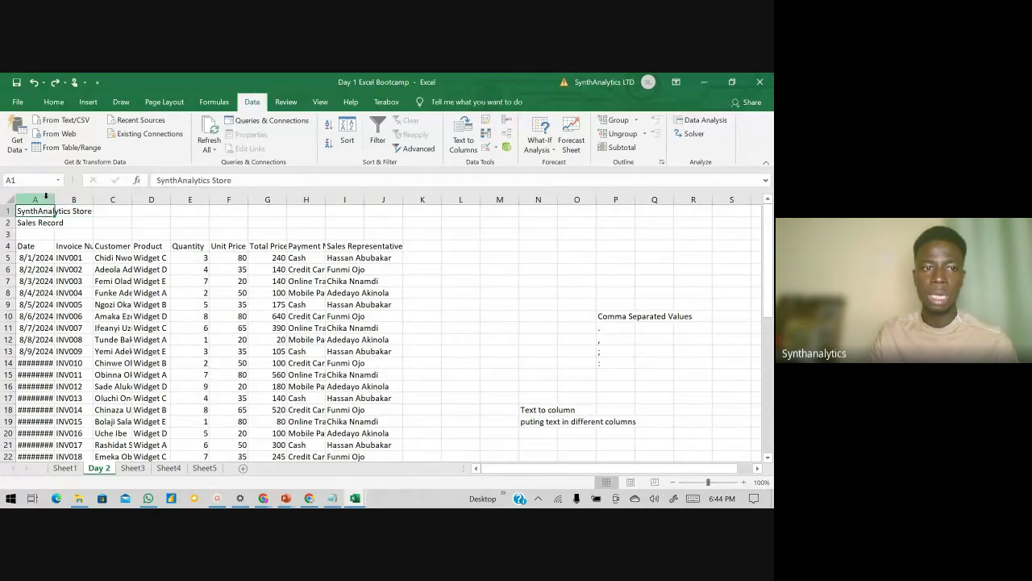
pyautogui.click(74, 213)
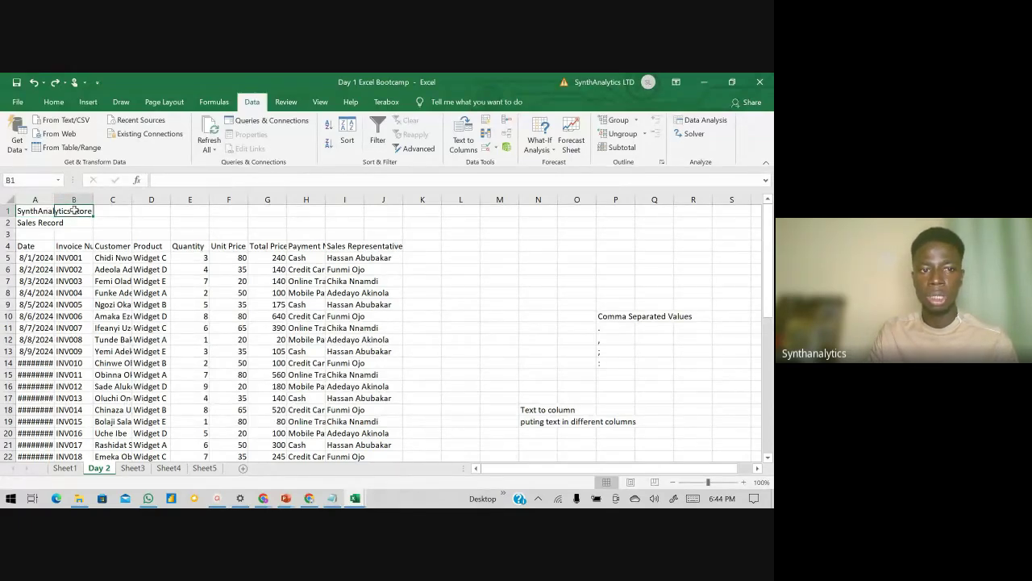
pyautogui.click(79, 245)
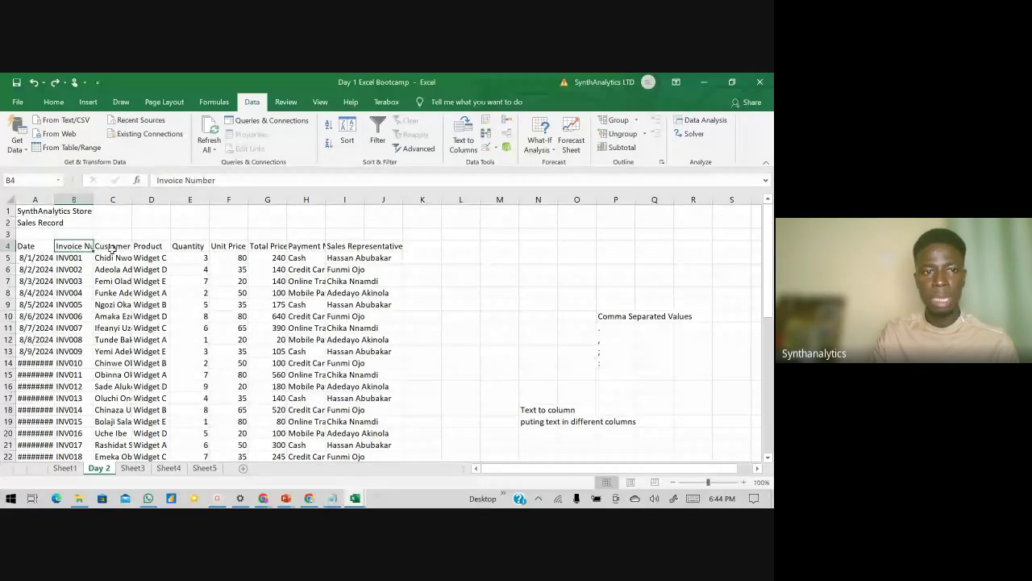
pyautogui.click(113, 247)
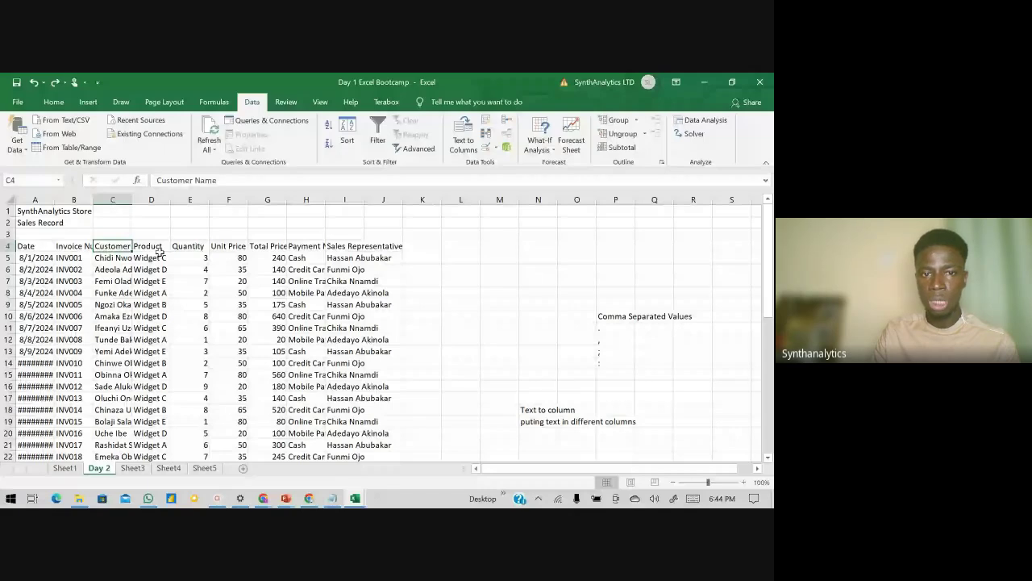
pyautogui.click(271, 247)
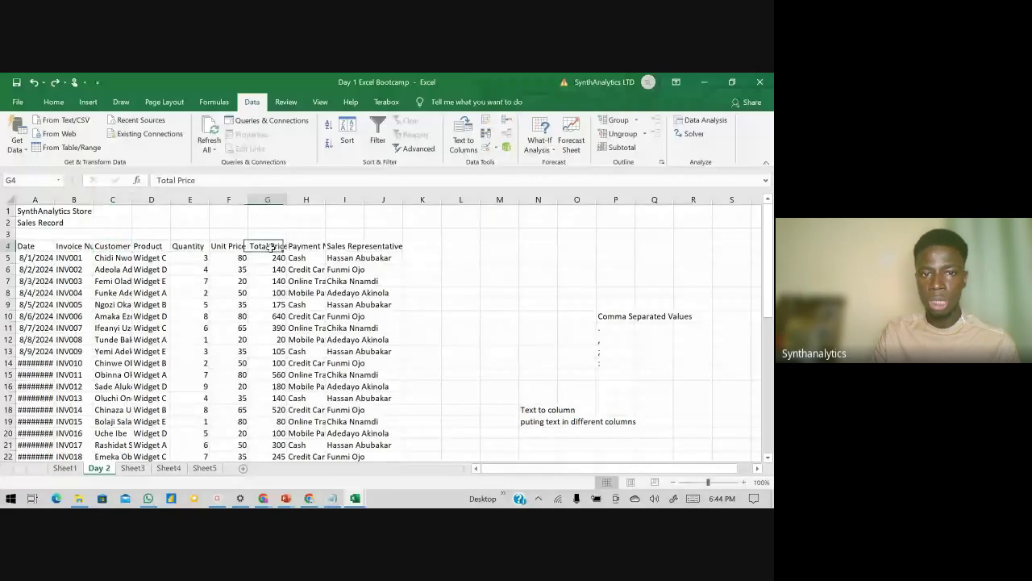
pyautogui.click(289, 247)
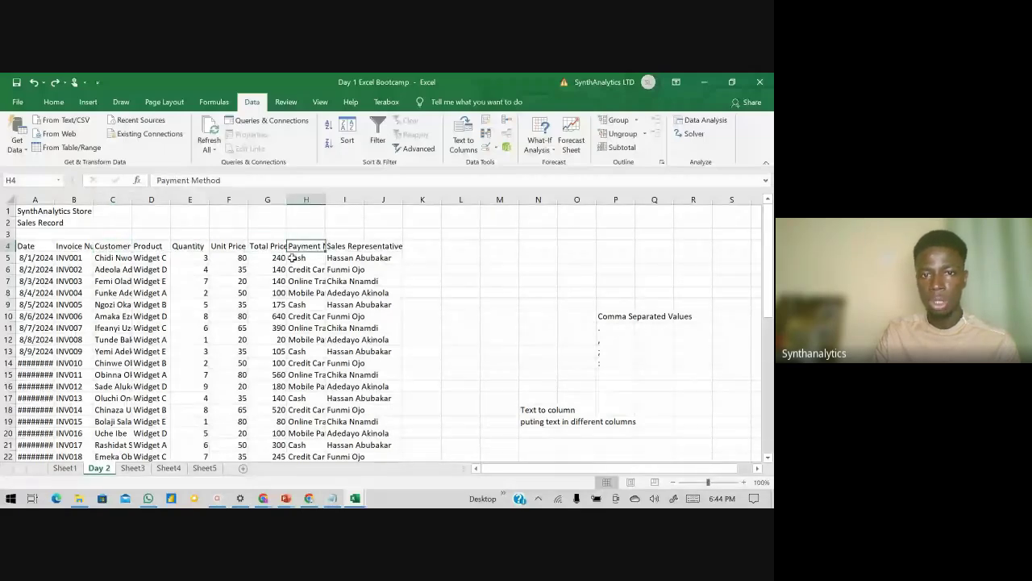
pyautogui.press('Right')
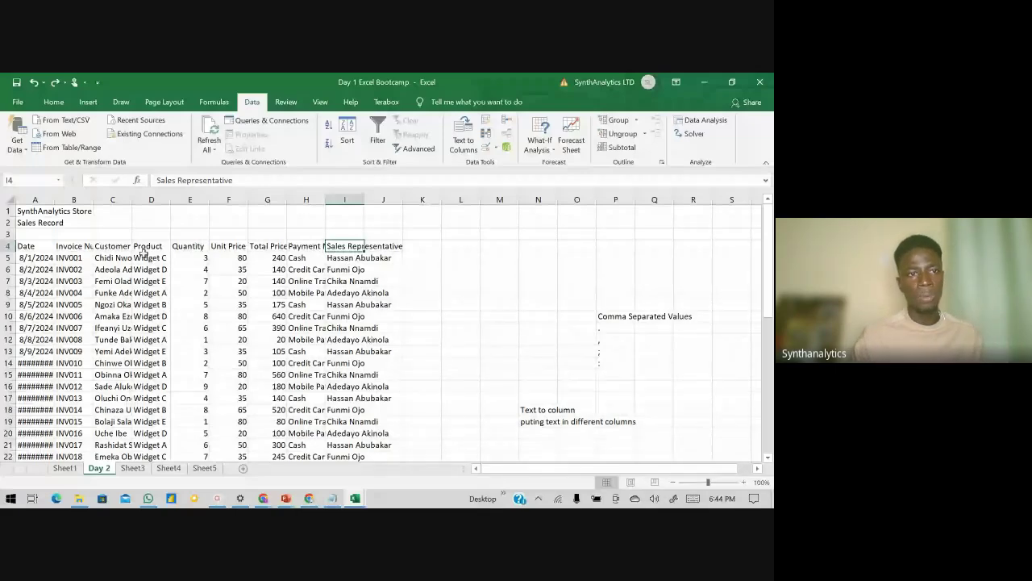
# Step: Display the text formatting and alignment commands, check the speaking participant in the Google Meet call and return to the Excel workbook
pyautogui.click(53, 101)
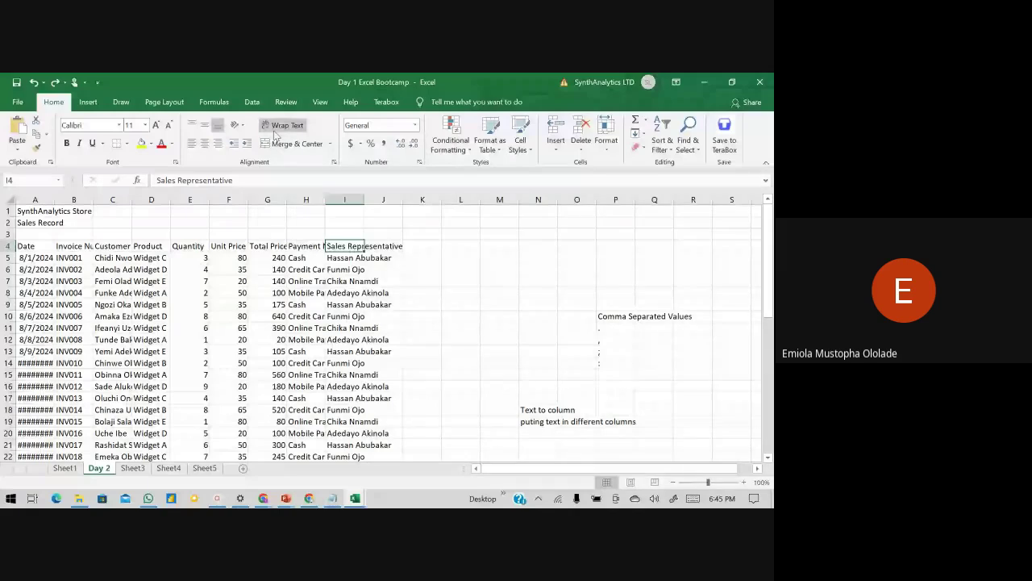
pyautogui.hotkey('alt', 'Tab')
pyautogui.click(472, 185)
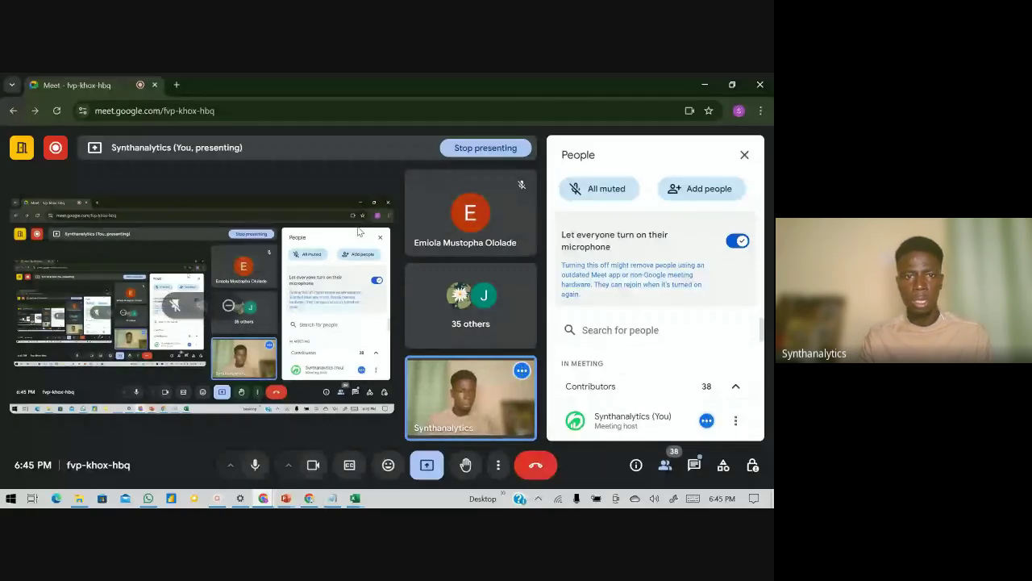
pyautogui.hotkey('alt', 'Tab')
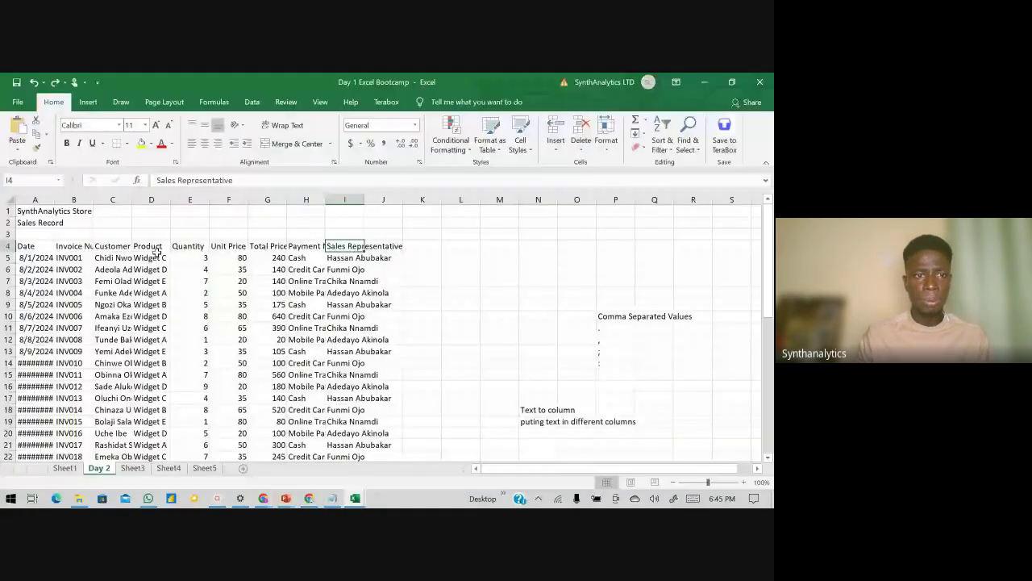
# Step: Apply Wrap Text to the store title in cell A1, and undo the wrapping
pyautogui.click(27, 212)
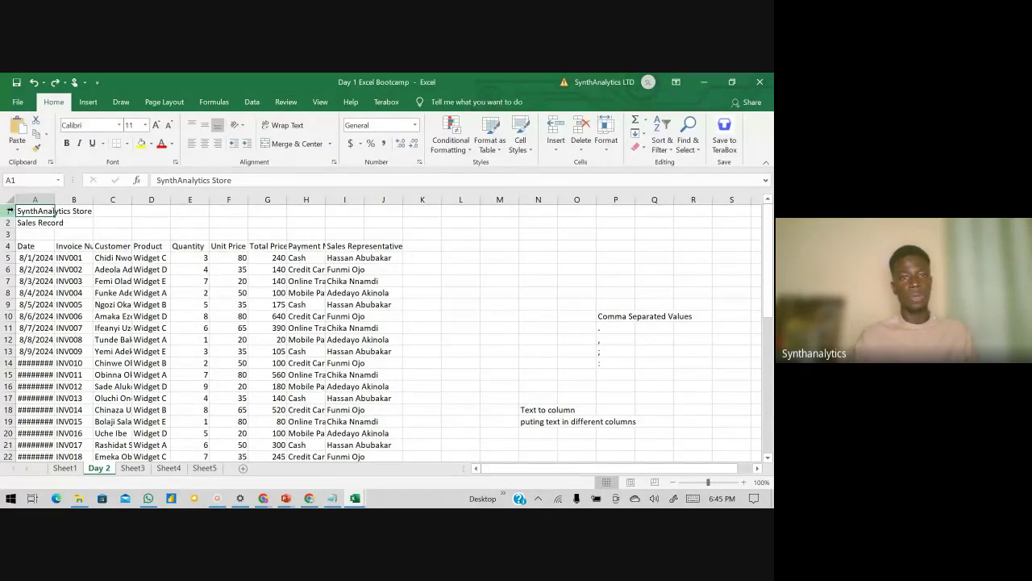
pyautogui.click(288, 125)
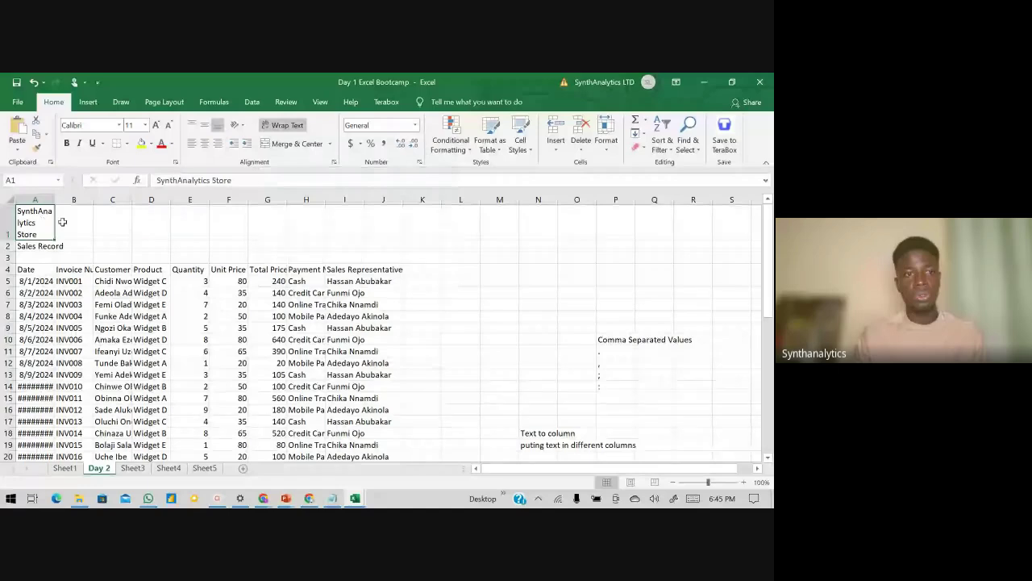
pyautogui.hotkey('ctrl', 'z')
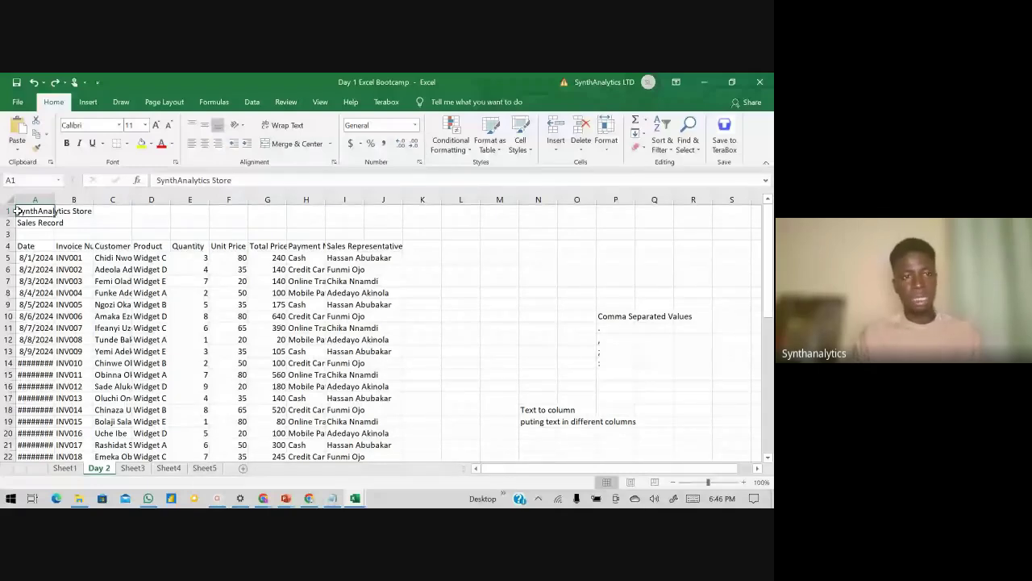
# Step: Merge and center the store title across cells A1 to I1
pyautogui.moveTo(14, 211); pyautogui.dragTo(381, 211)
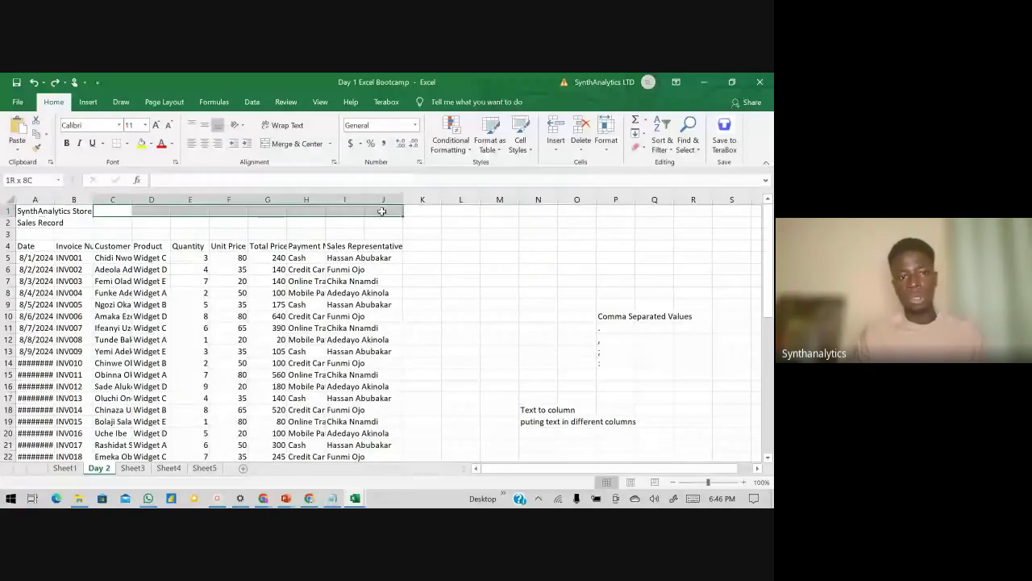
pyautogui.click(38, 209)
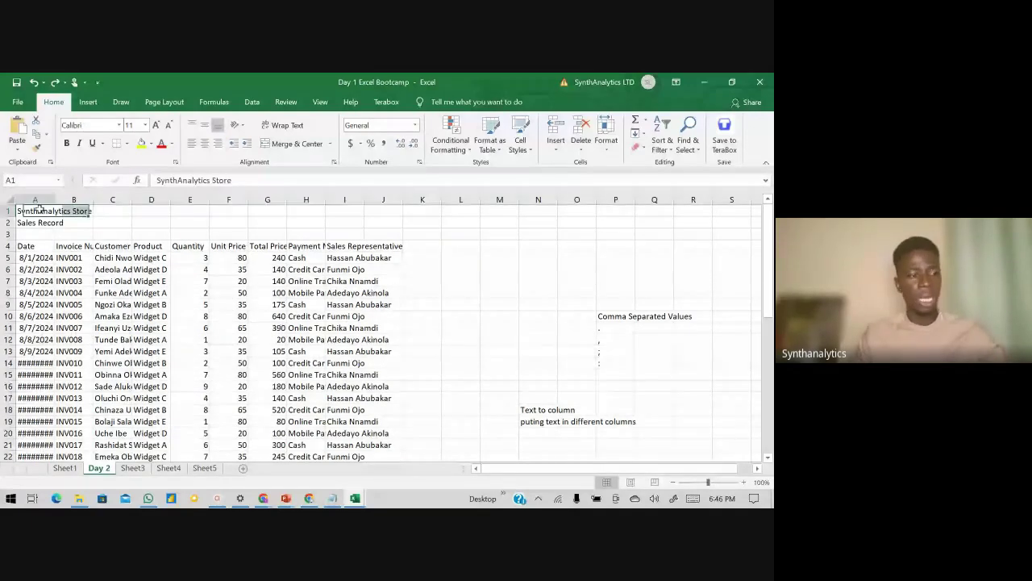
pyautogui.moveTo(38, 210); pyautogui.dragTo(387, 210)
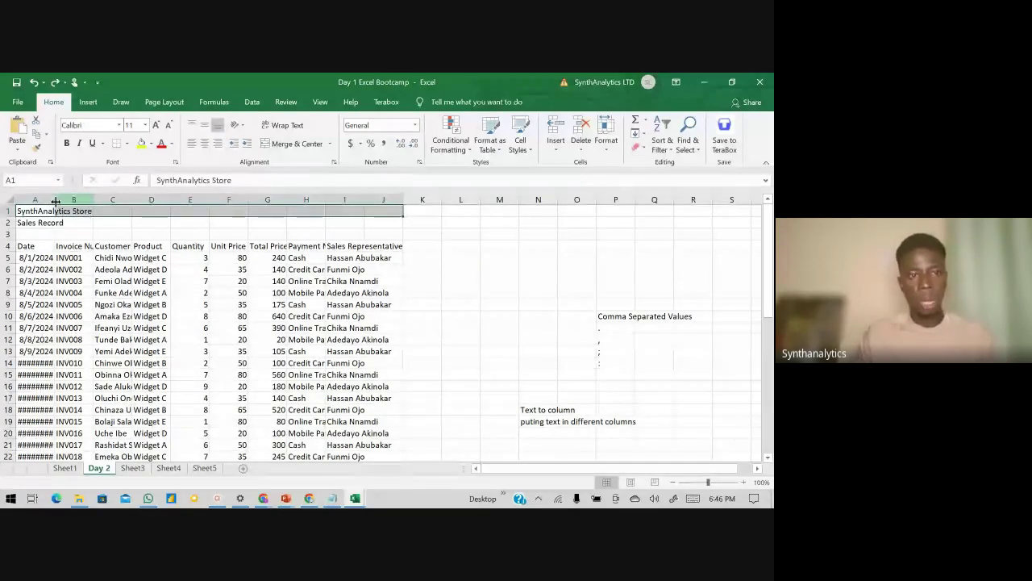
pyautogui.moveTo(55, 208); pyautogui.dragTo(347, 212)
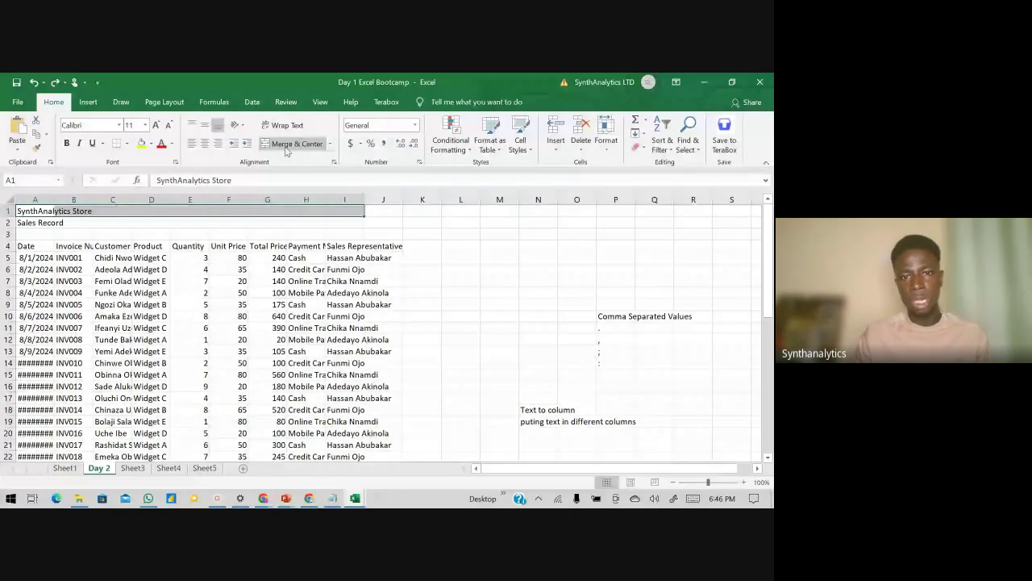
pyautogui.click(329, 143)
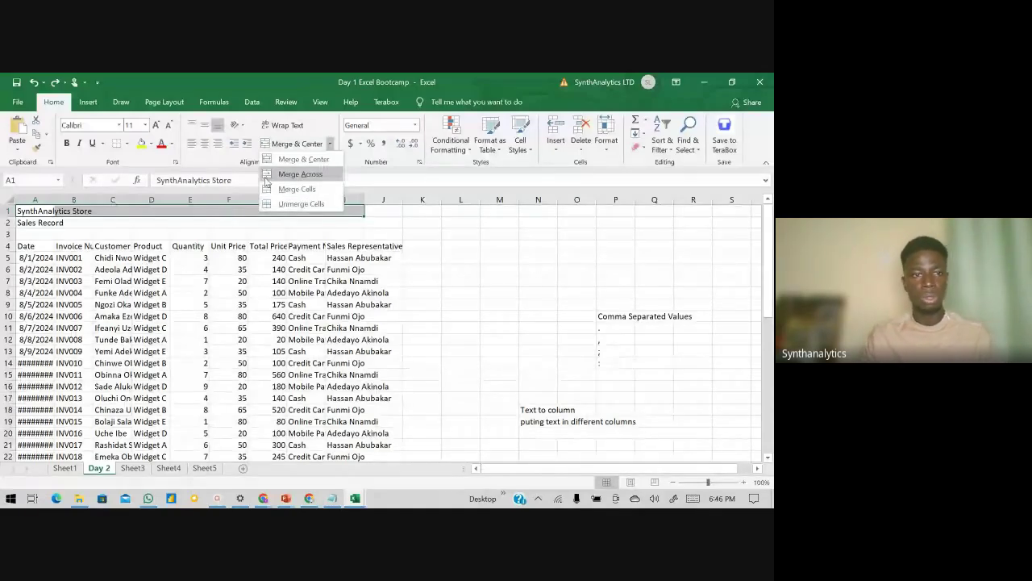
pyautogui.click(292, 158)
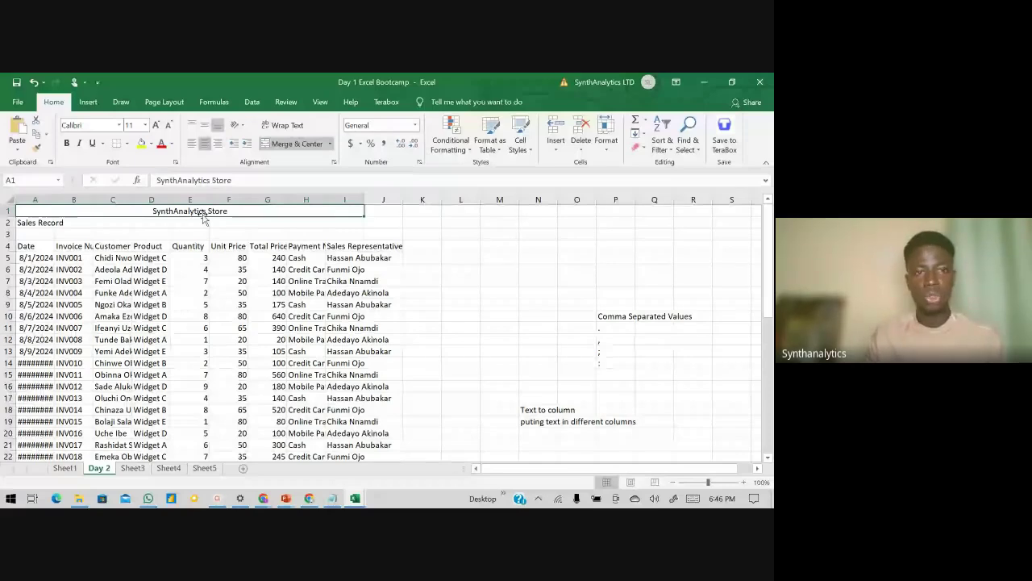
# Step: Make the merged store title bold and increase its font size to 22
pyautogui.click(68, 144)
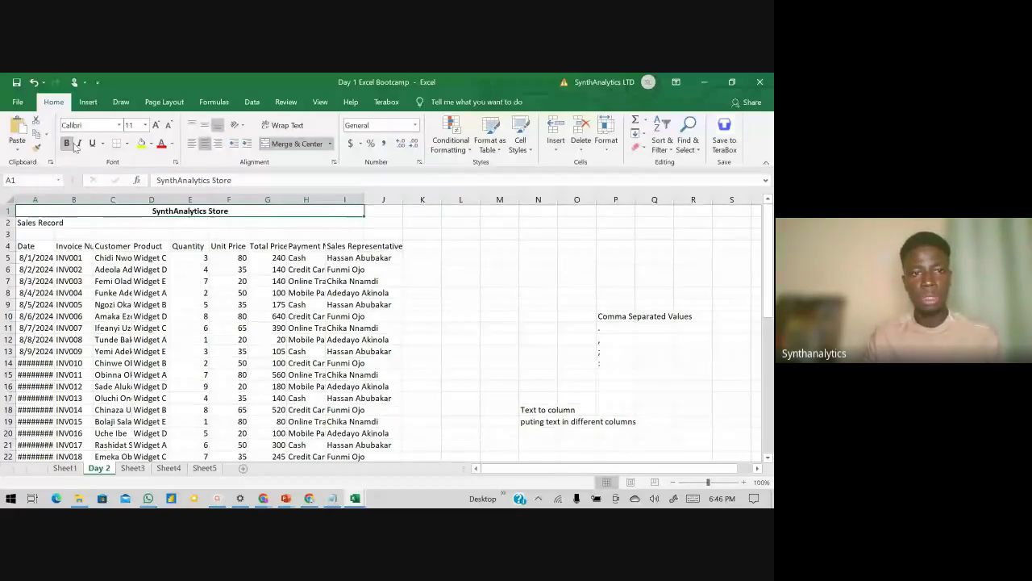
pyautogui.click(156, 126)
pyautogui.click(156, 126)
pyautogui.click(156, 126)
pyautogui.click(157, 126)
pyautogui.click(157, 126)
pyautogui.click(157, 125)
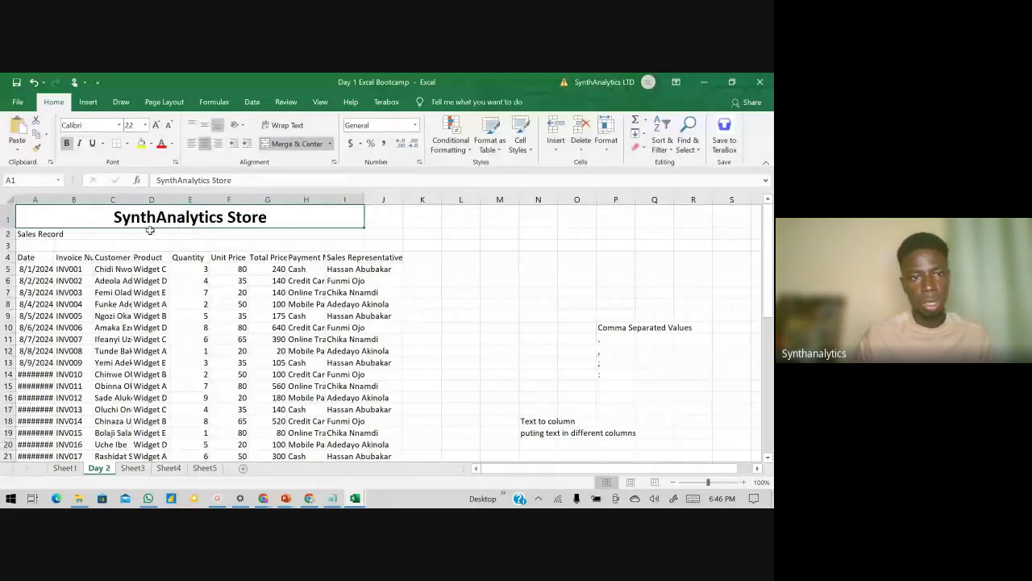
# Step: Give the merged store title in row 1 a standard green fill and a white font color
pyautogui.click(97, 257)
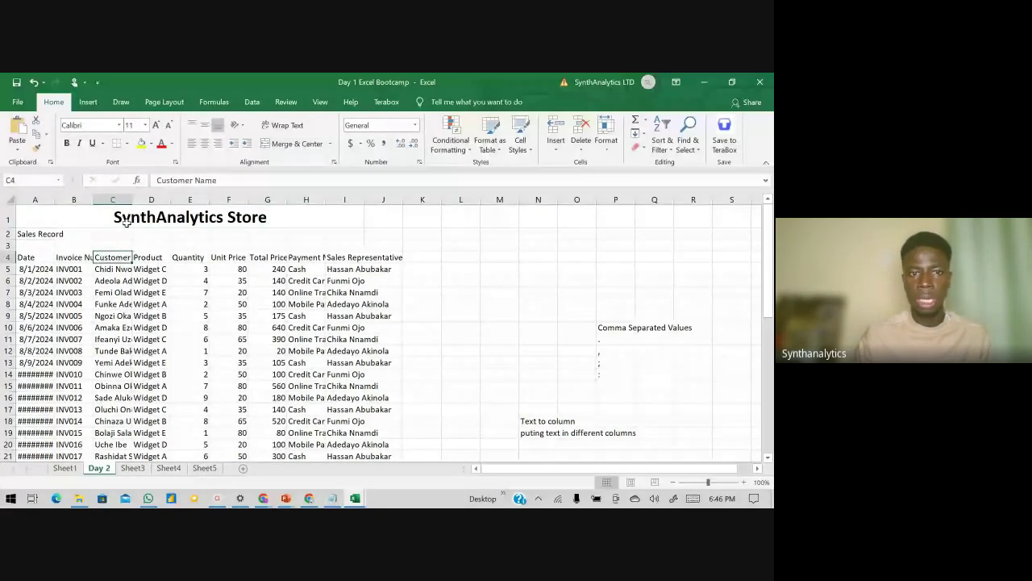
pyautogui.moveTo(126, 223); pyautogui.dragTo(113, 216)
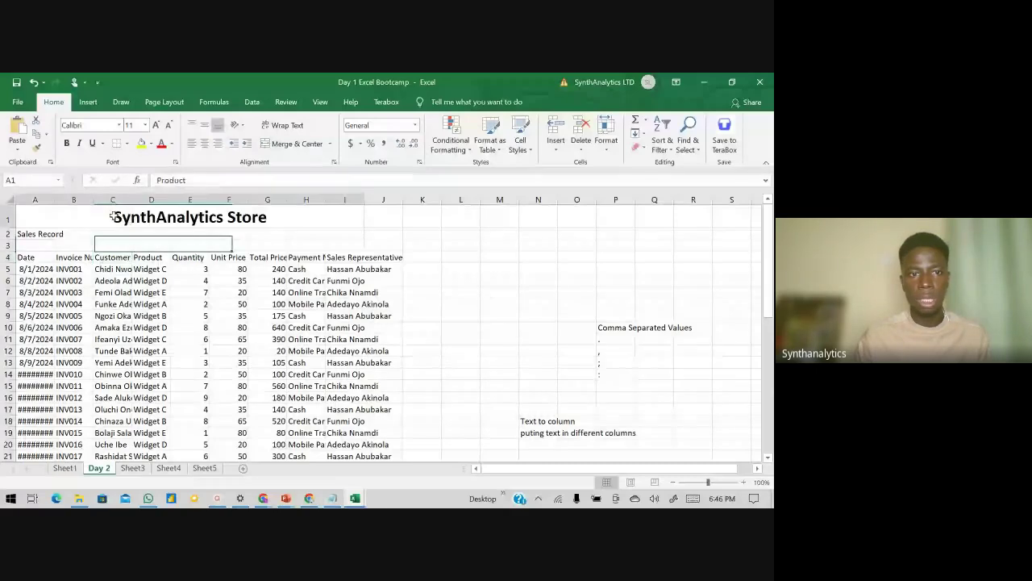
pyautogui.click(151, 143)
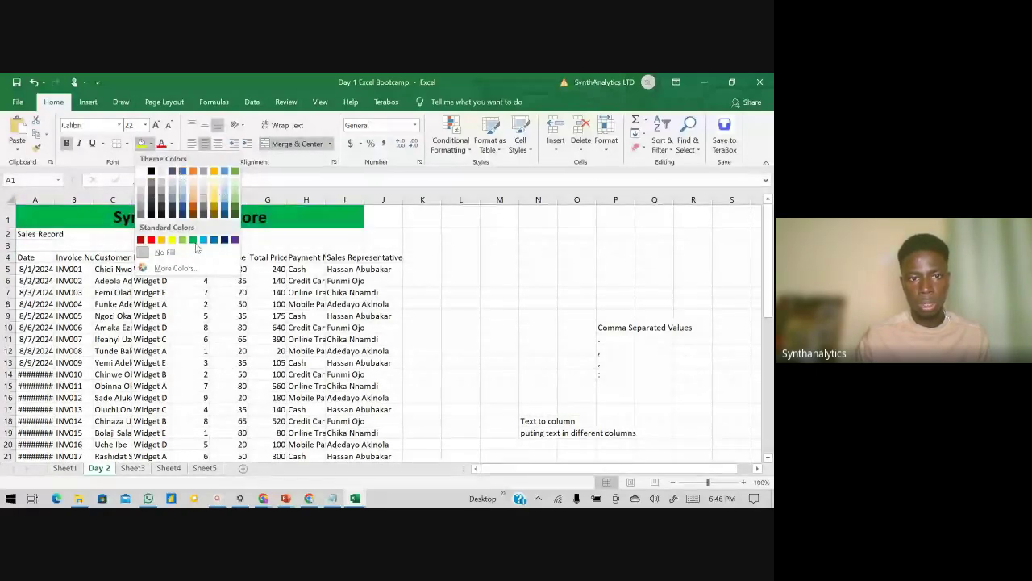
pyautogui.click(193, 241)
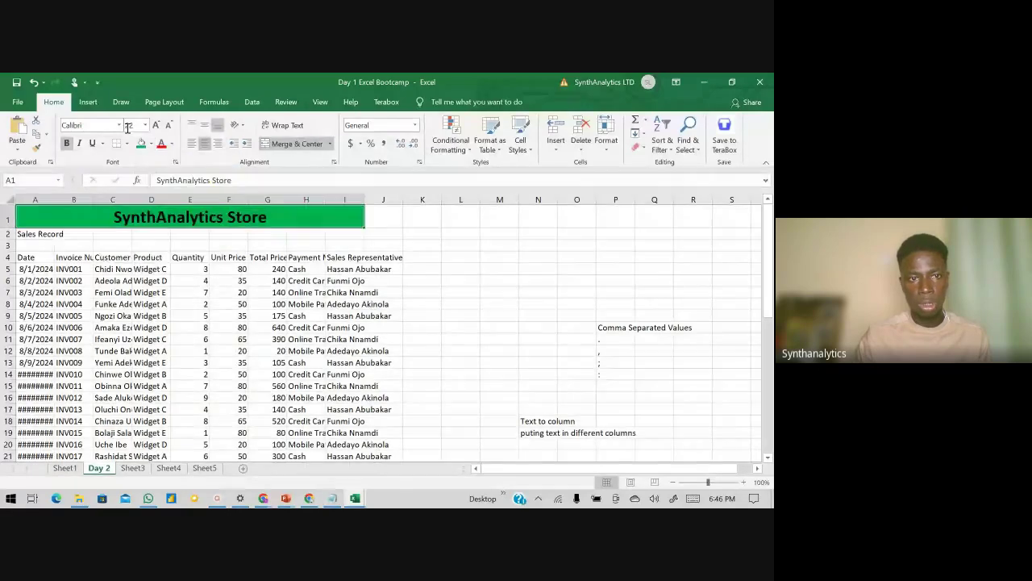
pyautogui.click(170, 145)
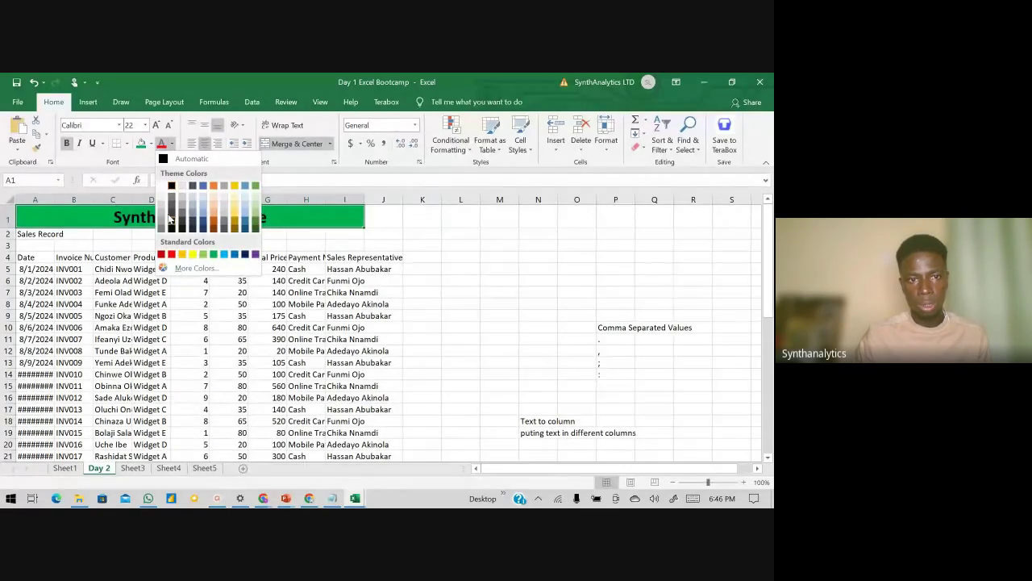
pyautogui.click(160, 185)
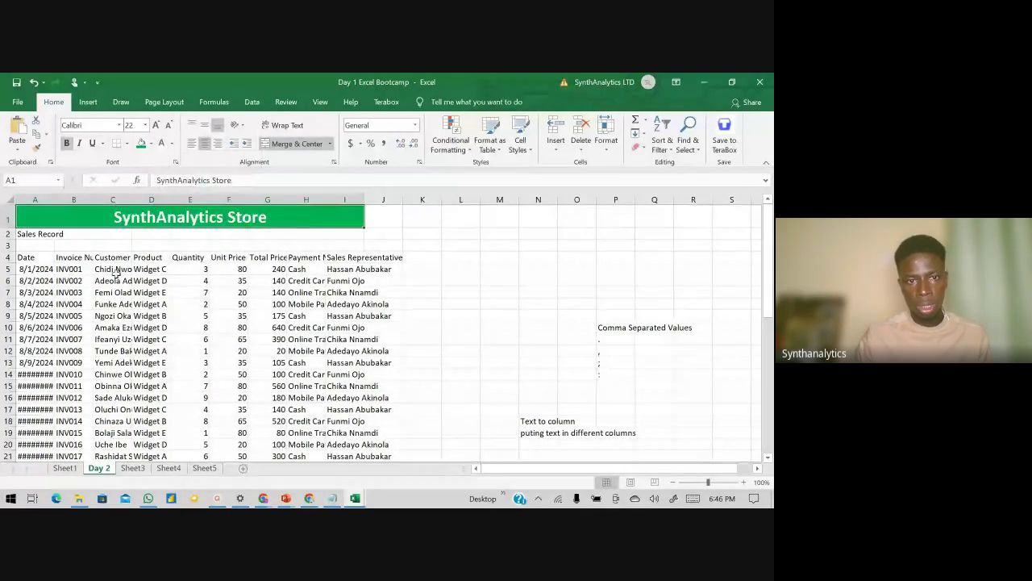
pyautogui.click(120, 289)
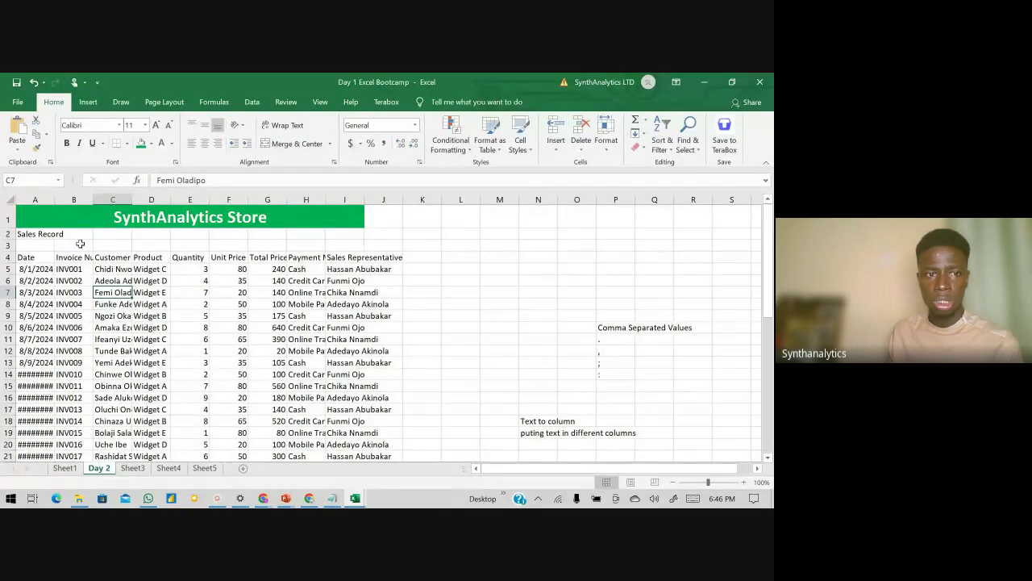
# Step: Merge and center the Sales Record subtitle across cells A2 to I2
pyautogui.click(28, 234)
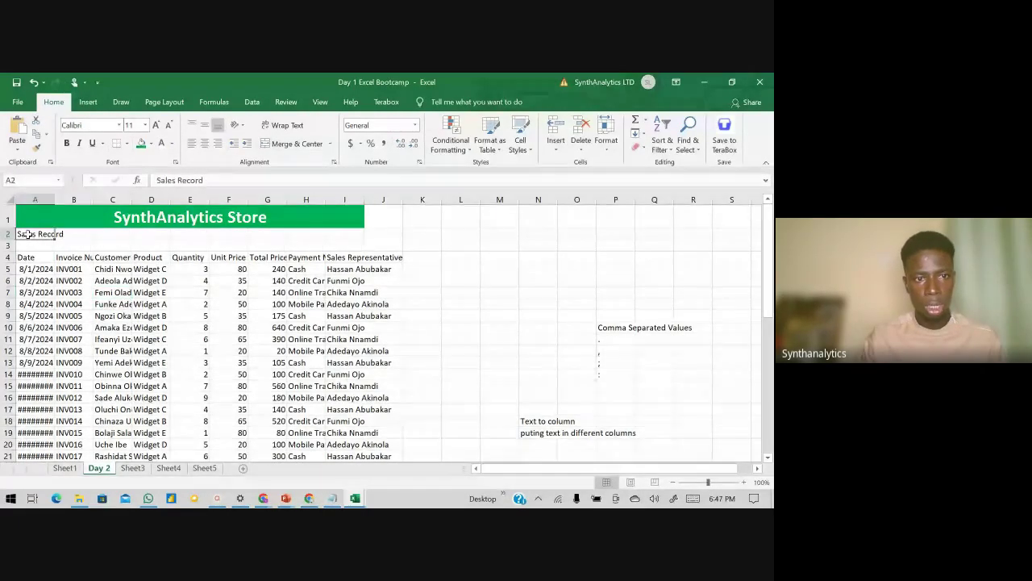
pyautogui.moveTo(27, 234); pyautogui.dragTo(359, 229)
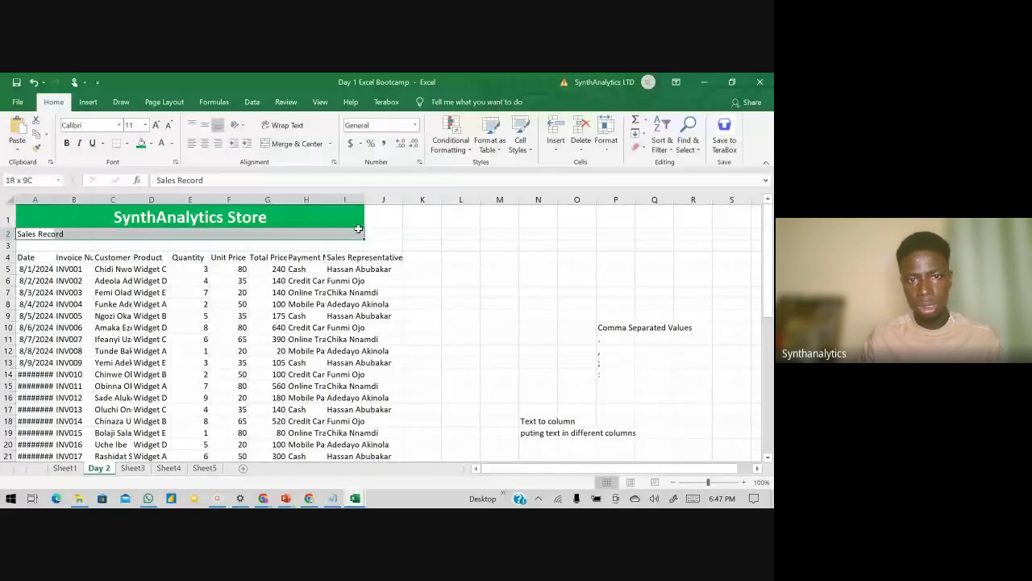
pyautogui.click(291, 144)
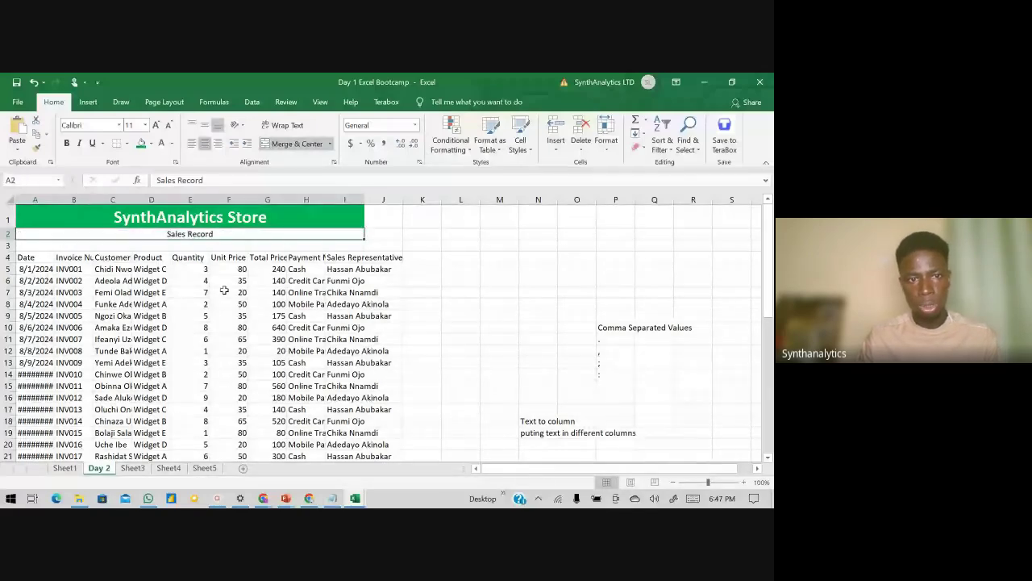
pyautogui.click(226, 292)
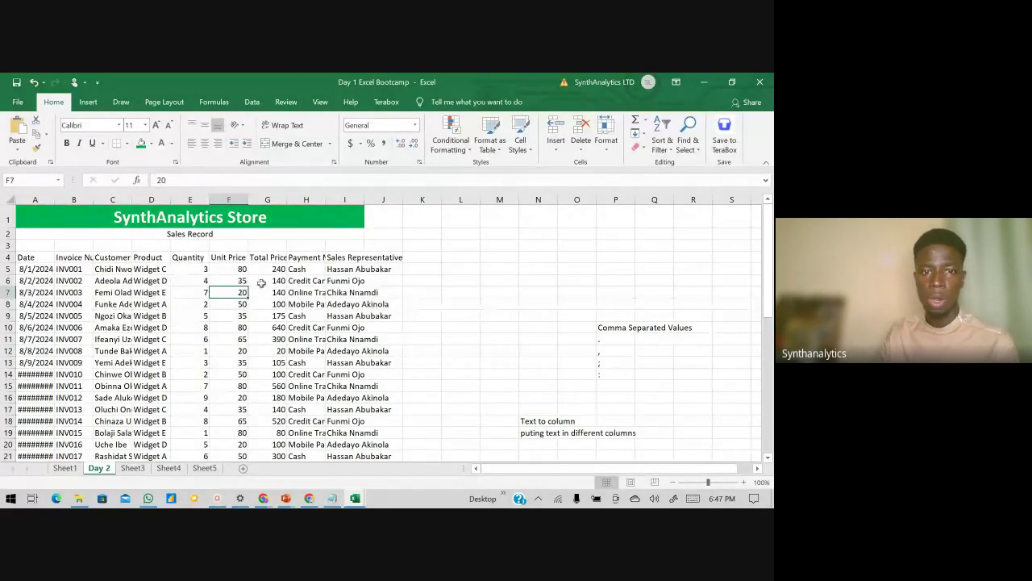
# Step: Select the whole Day 2 sheet and autofit all column widths to their contents
pyautogui.click(12, 200)
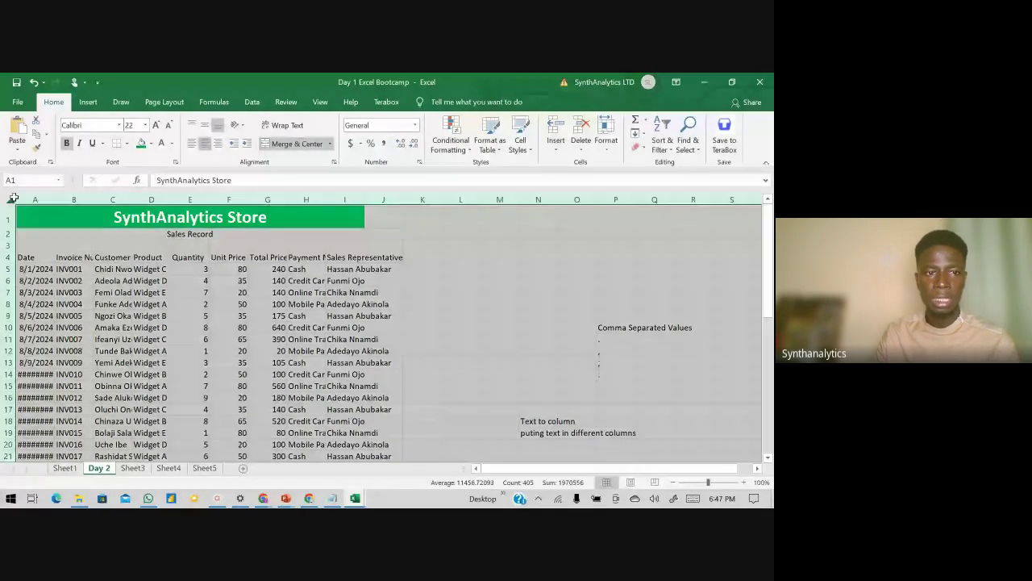
pyautogui.doubleClick(52, 200)
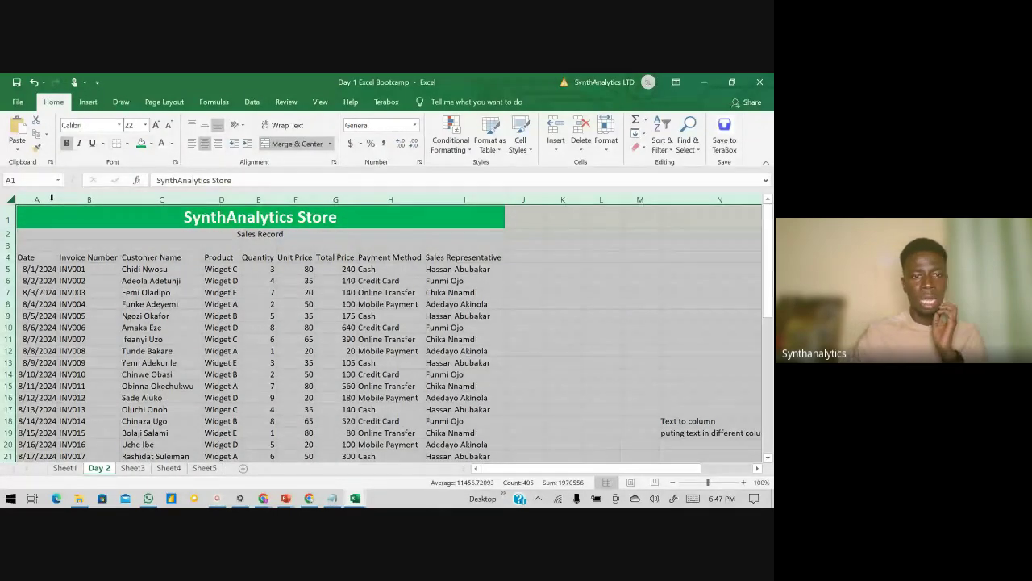
pyautogui.click(184, 327)
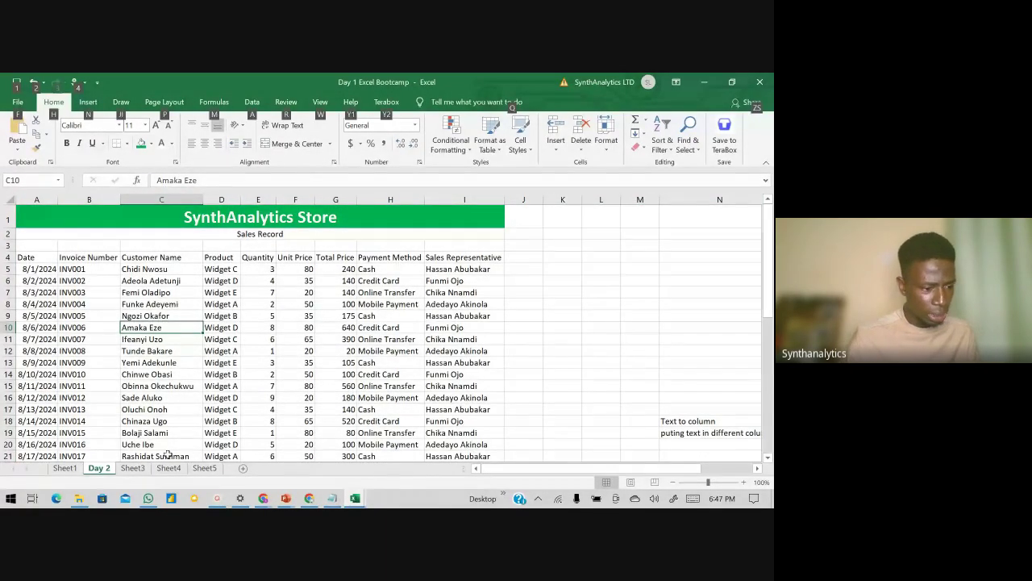
# Step: Switch to the Bootcamp file in Notepad, highlight the first three comma-separated records, INV001 to INV003, and return to Excel
pyautogui.press('alt')
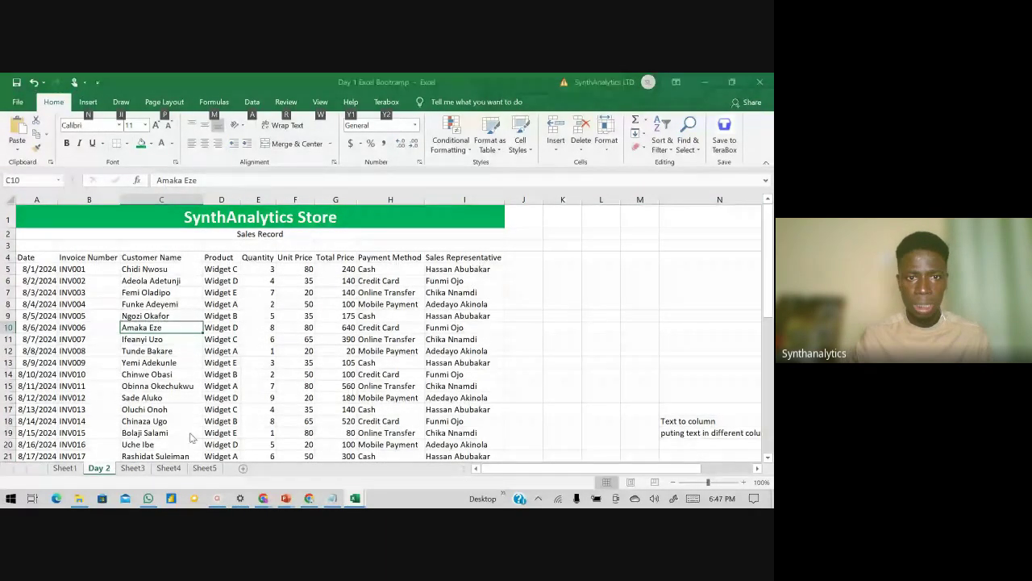
pyautogui.hotkey('alt', 'Tab')
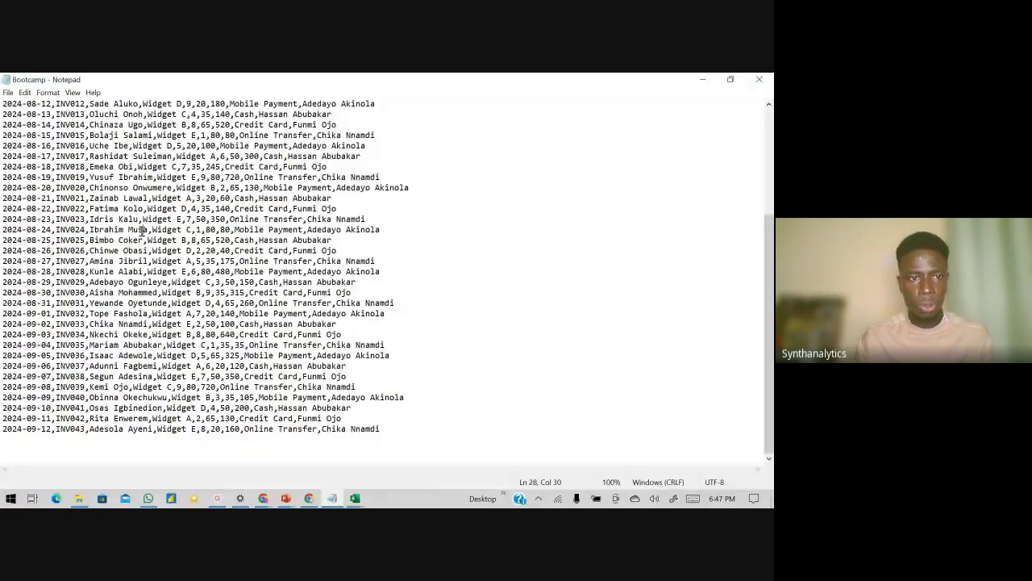
pyautogui.scroll(5, 142, 231)
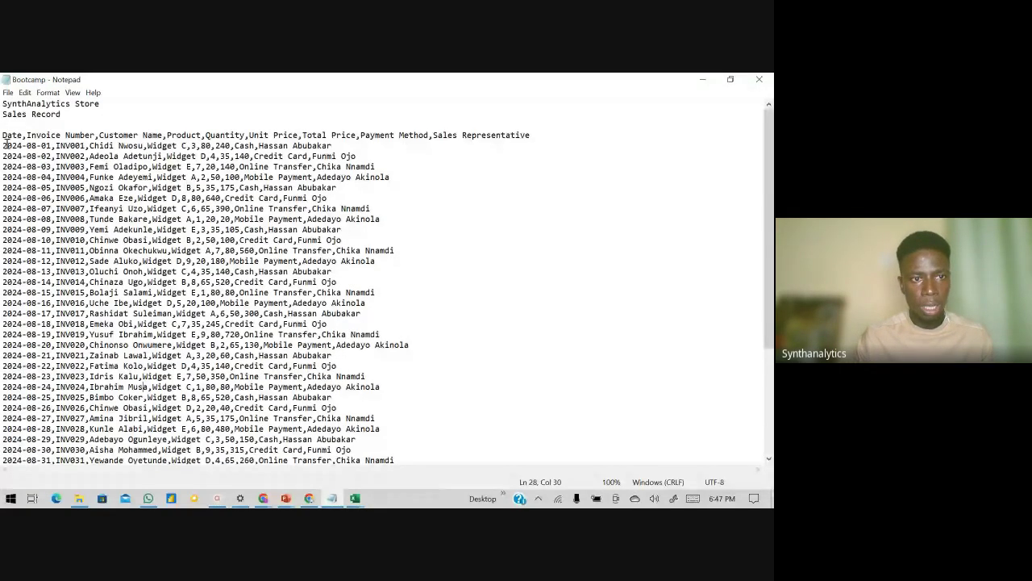
pyautogui.moveTo(2, 145); pyautogui.dragTo(380, 167)
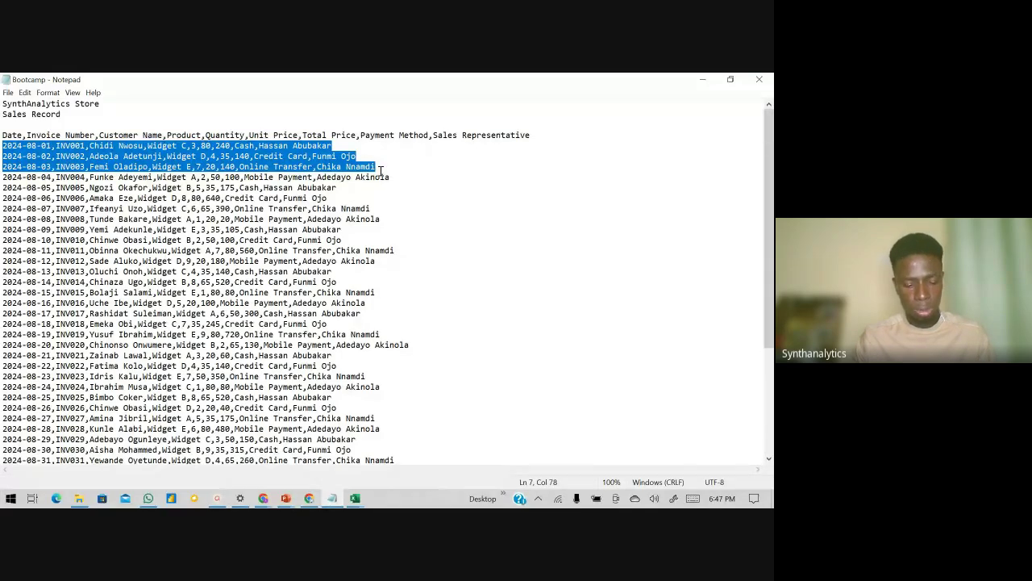
pyautogui.hotkey('alt', 'Tab')
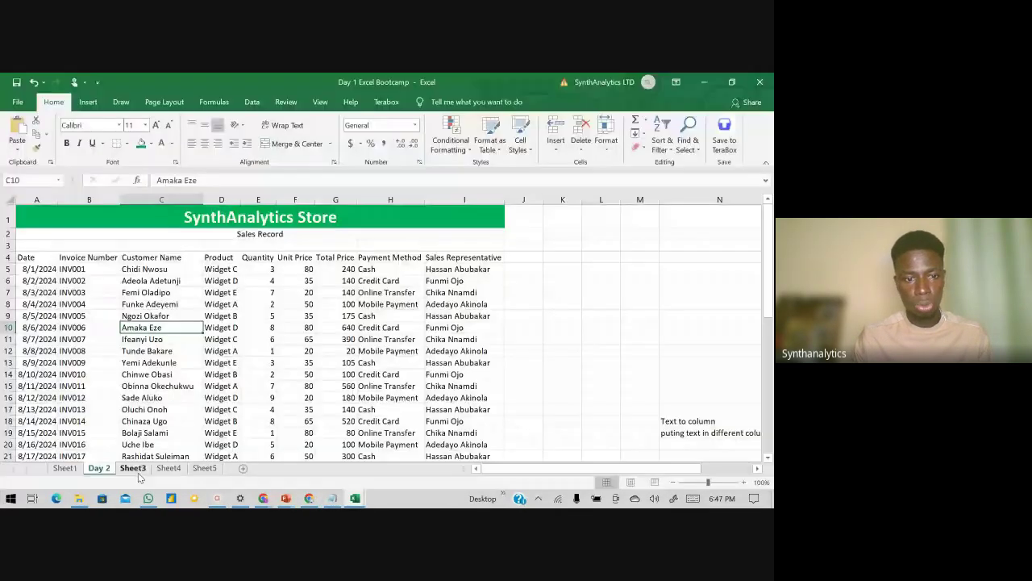
# Step: On Sheet3, enter the unbroken text string gjdagujdaguidahdhkdauihdaguingayrnl in cell A3
pyautogui.click(133, 469)
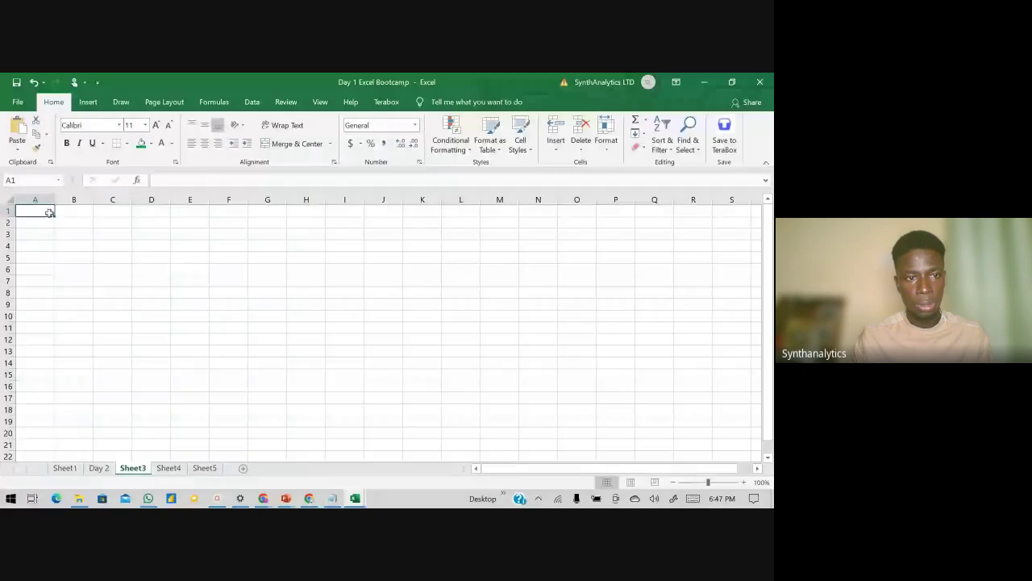
pyautogui.click(64, 233)
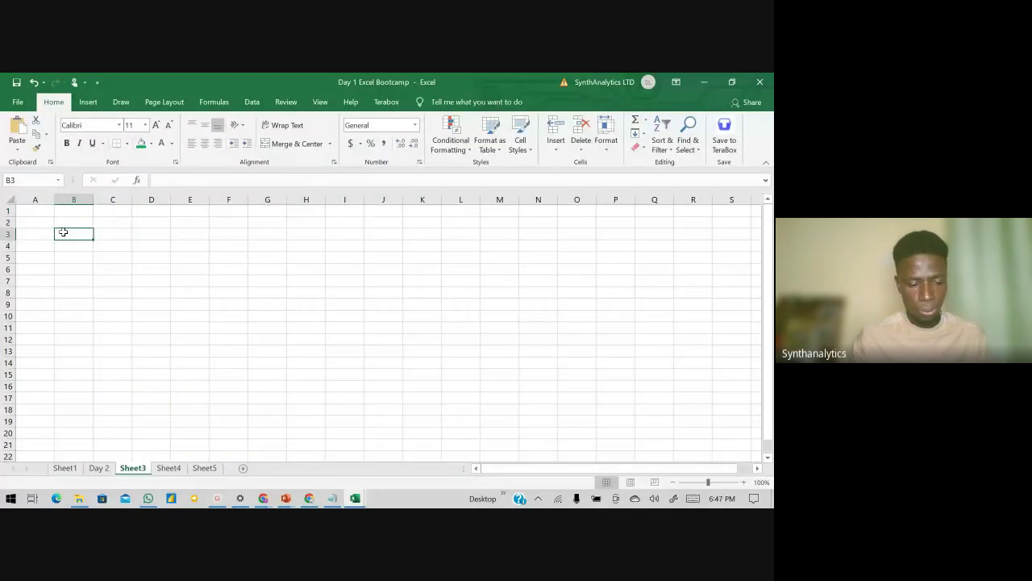
pyautogui.press('Left')
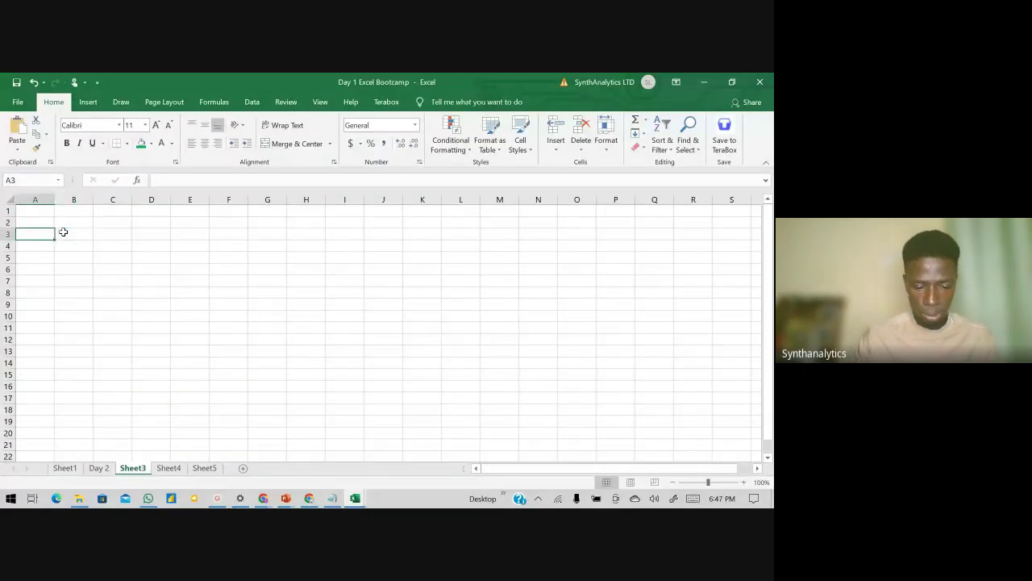
pyautogui.write('gjd')
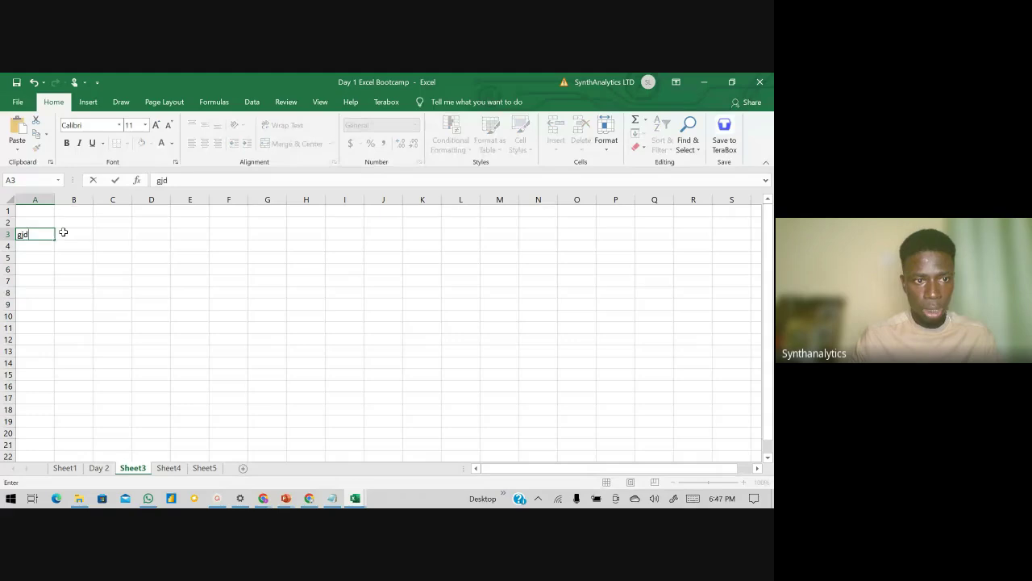
pyautogui.write('agujda')
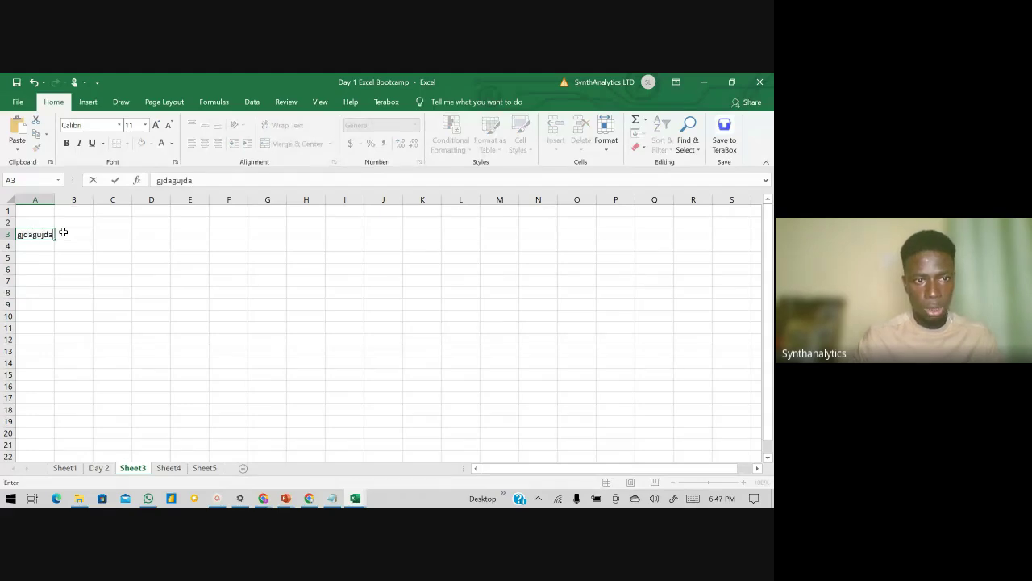
pyautogui.write('guidahdhkd')
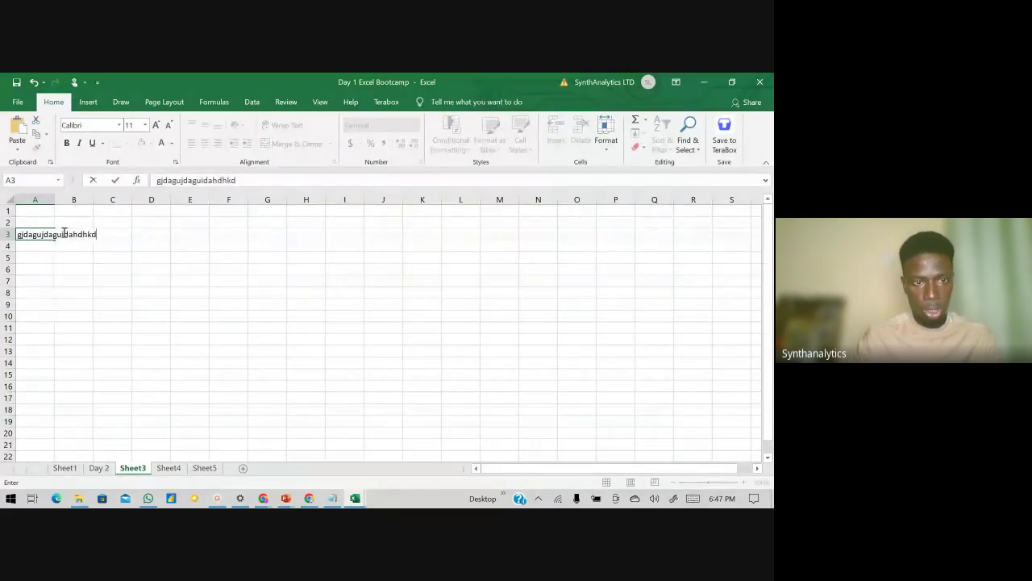
pyautogui.write('auihdaguing')
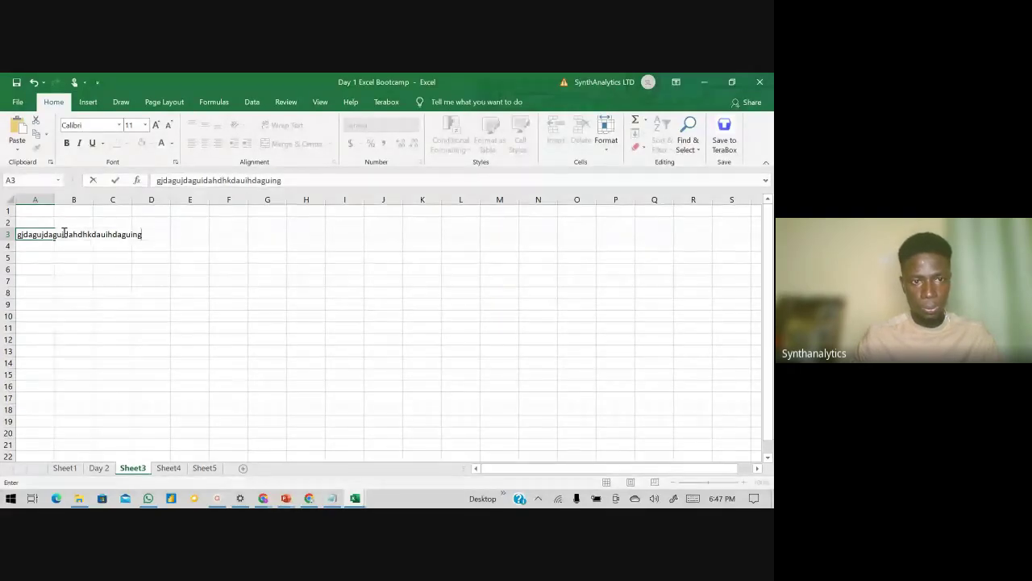
pyautogui.write('ayr')
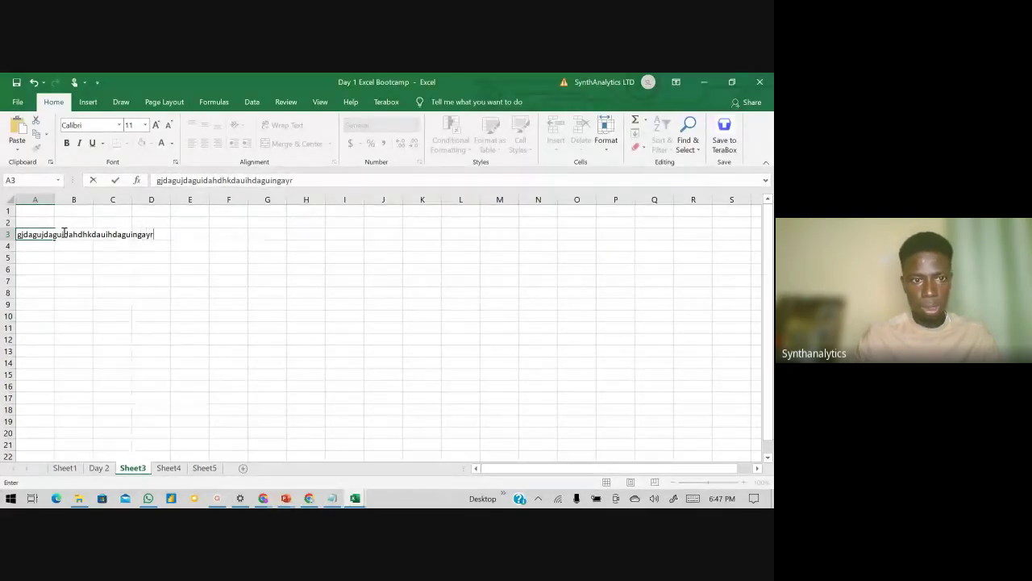
pyautogui.write('nla')
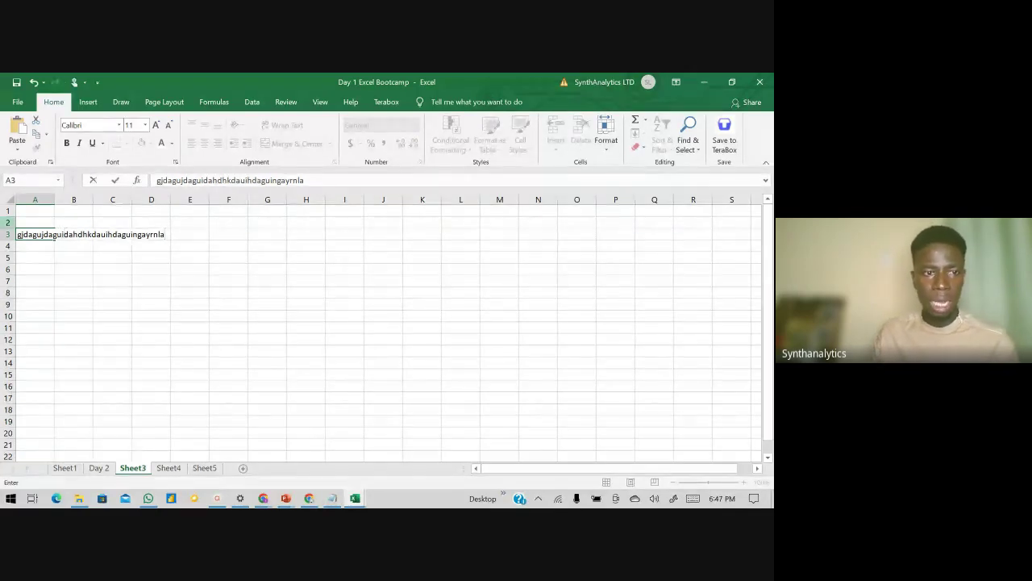
pyautogui.click(32, 234)
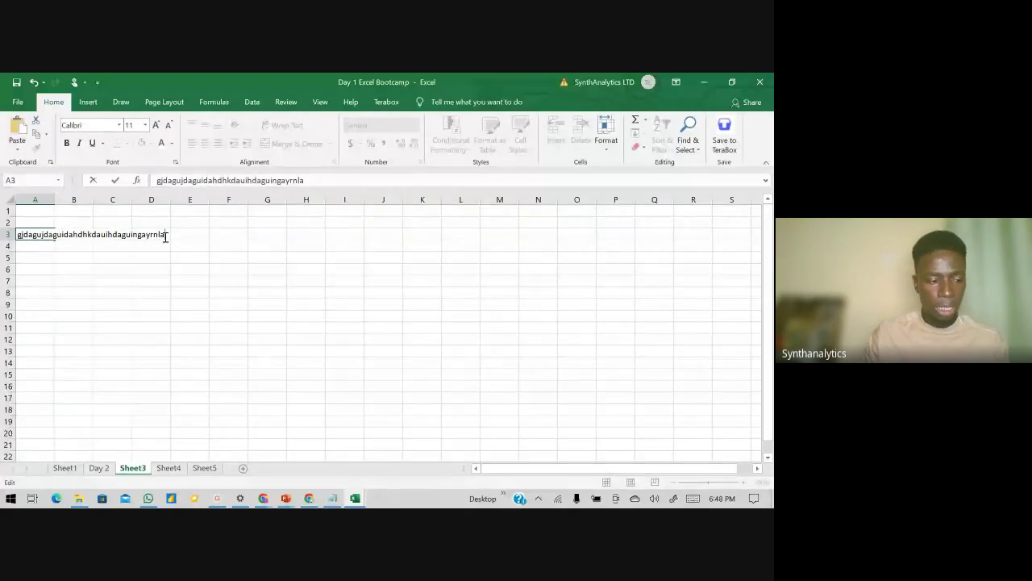
pyautogui.press('BackSpace')
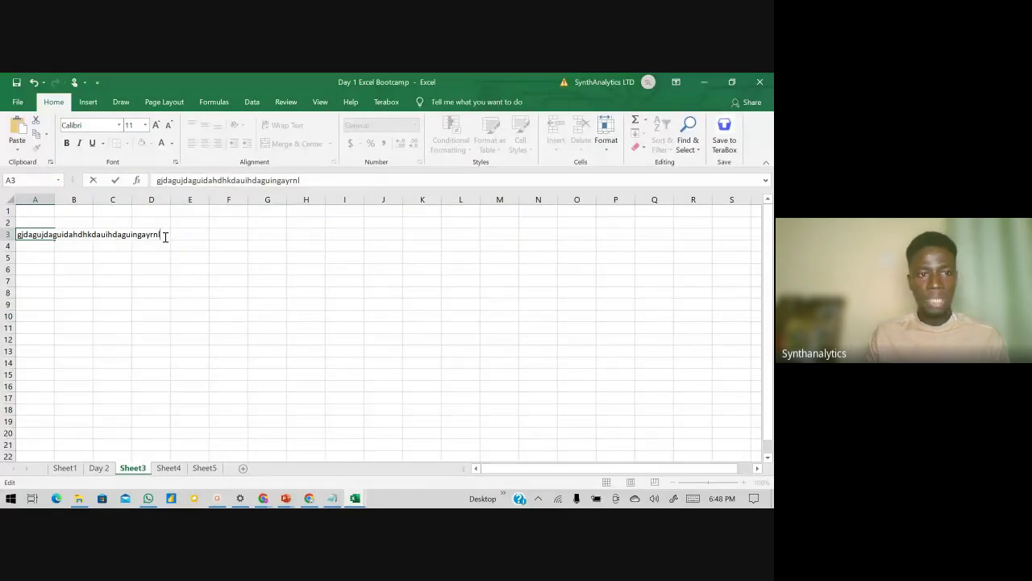
pyautogui.press('Return')
pyautogui.press('Up')
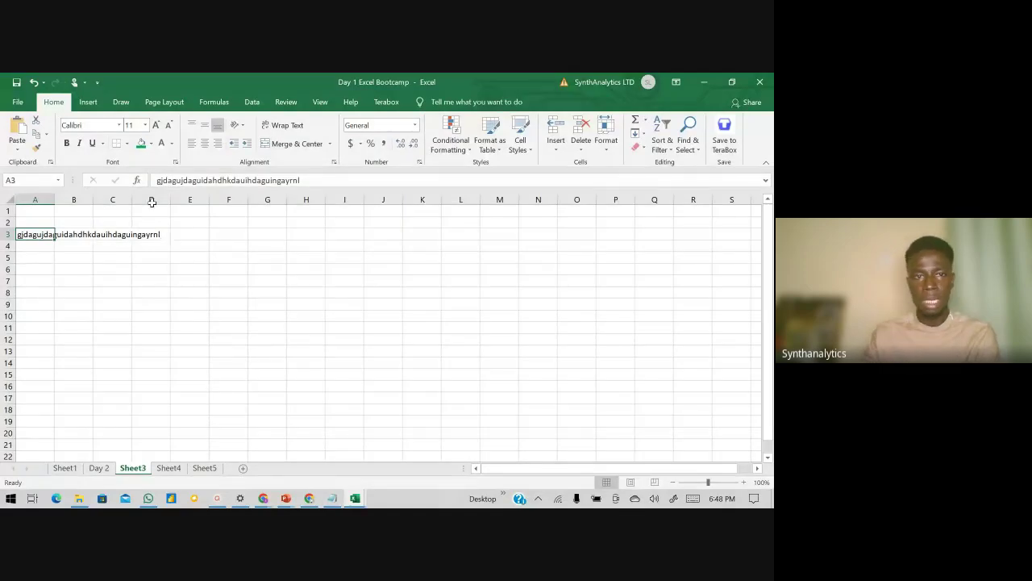
pyautogui.click(251, 102)
pyautogui.click(456, 130)
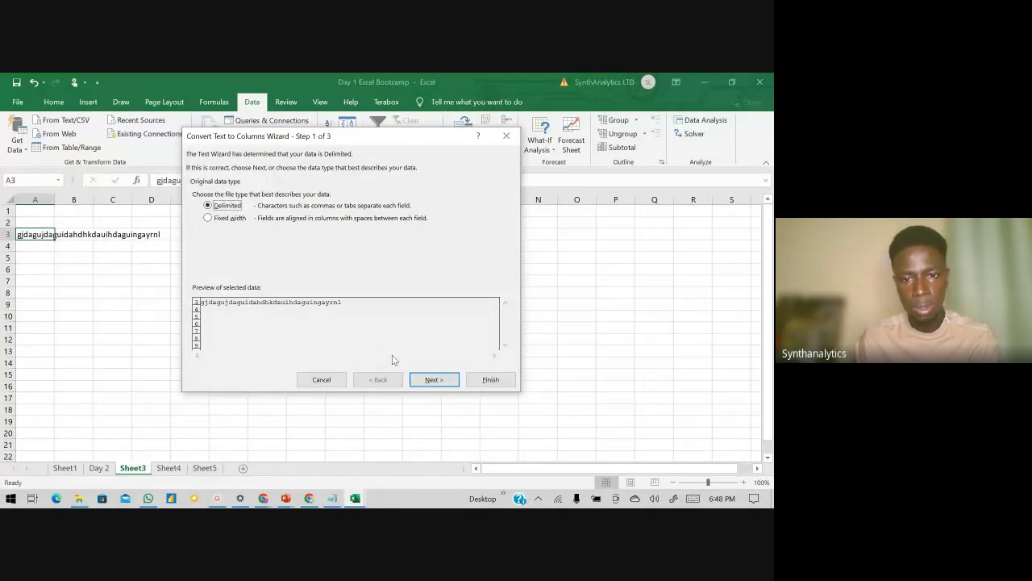
pyautogui.click(433, 379)
pyautogui.click(196, 235)
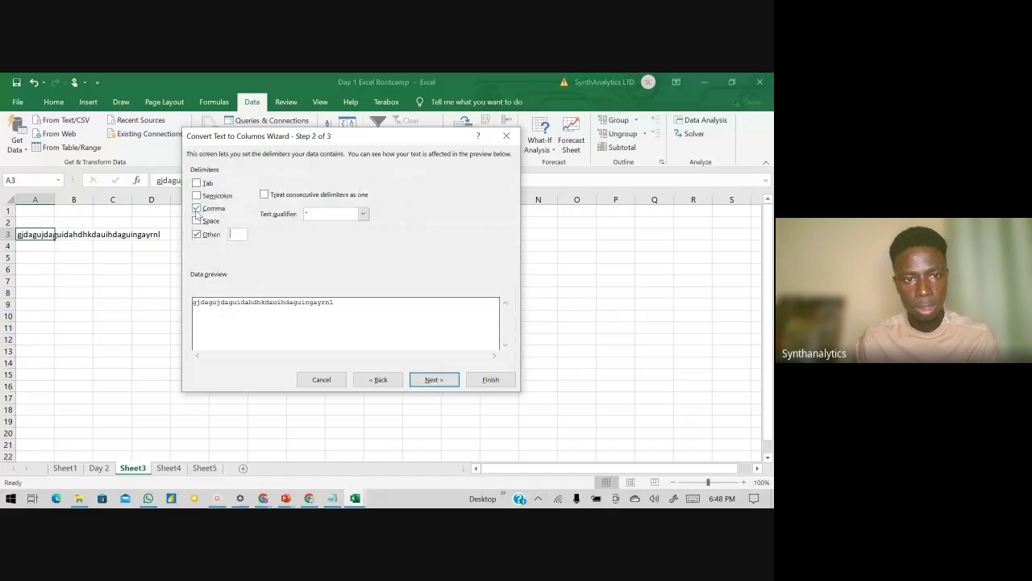
pyautogui.click(196, 209)
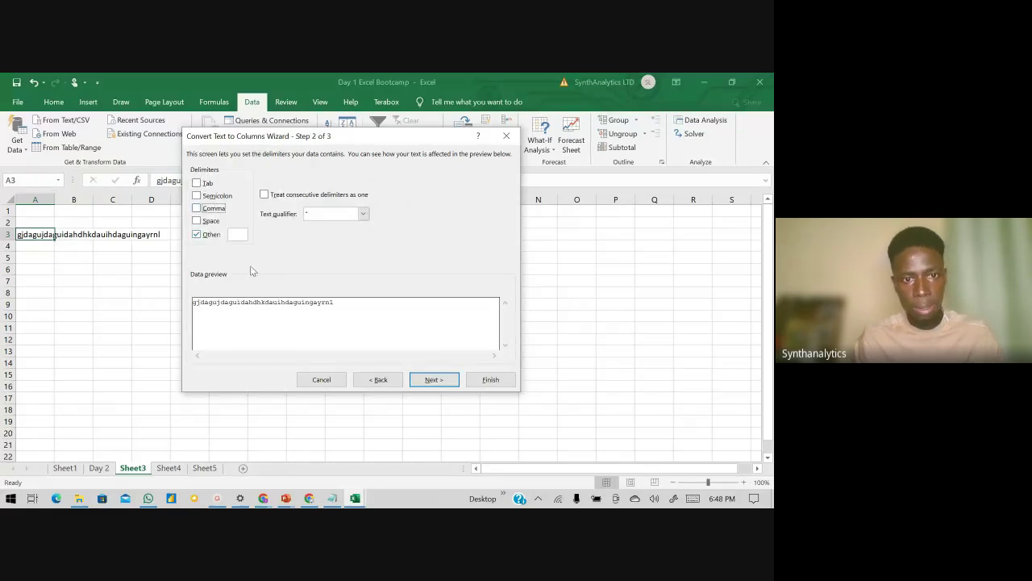
pyautogui.click(240, 235)
pyautogui.write('A')
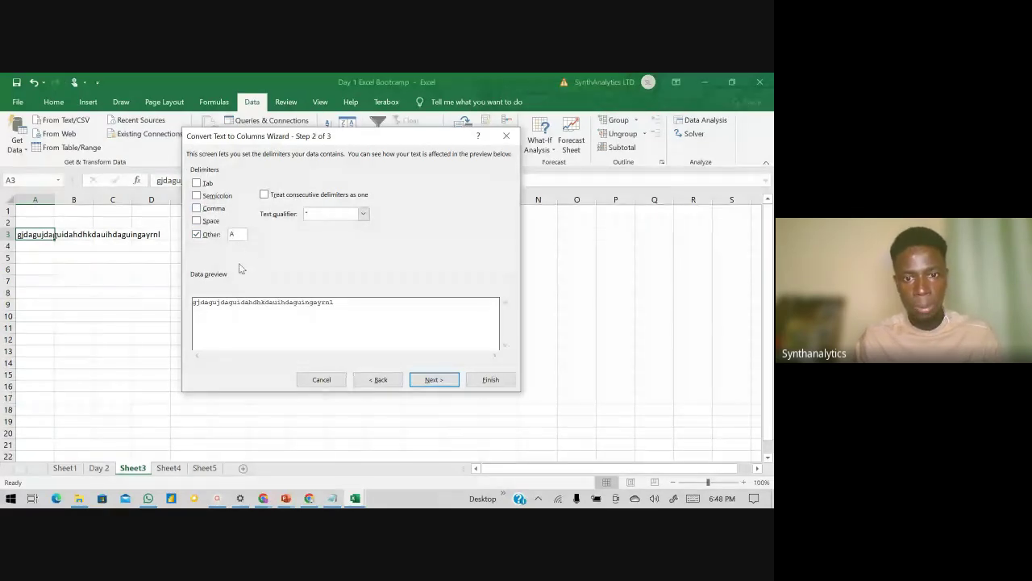
pyautogui.click(413, 378)
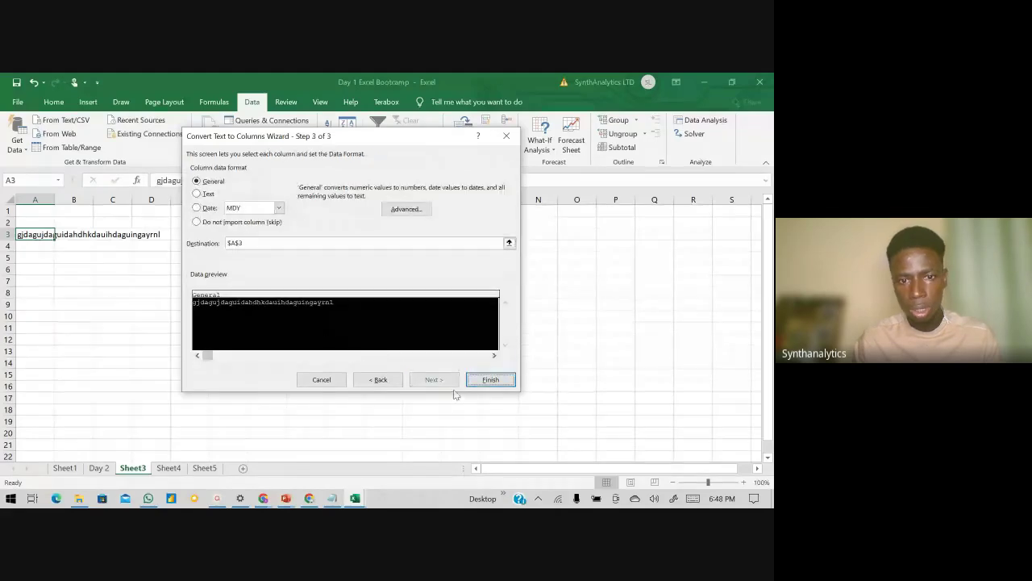
pyautogui.click(365, 384)
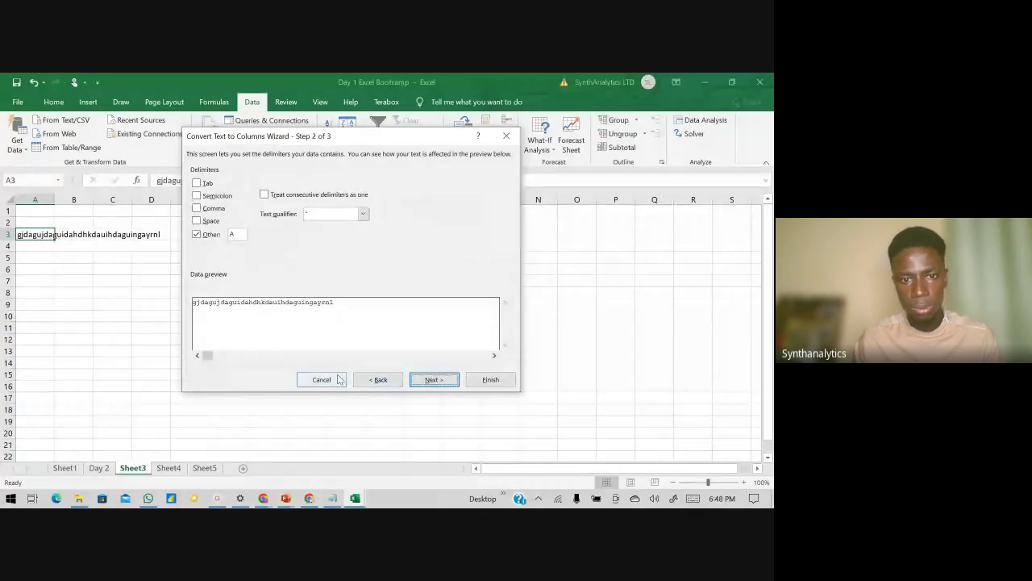
pyautogui.click(322, 379)
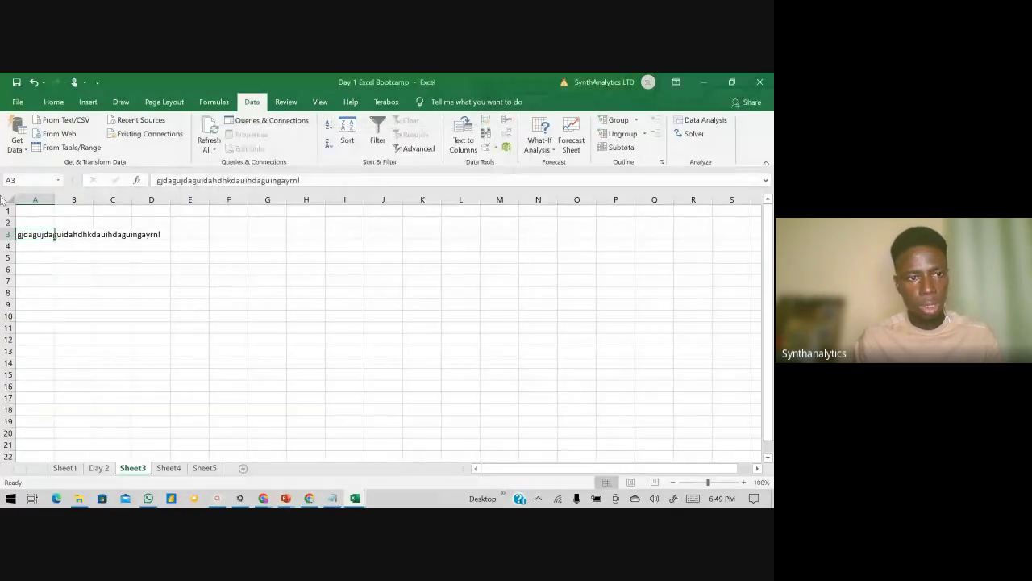
# Step: Replace every letter a in cell A3 with @ so the text reads gjd@gujd@guid@hdhkd@uihd@guing@yrnl
pyautogui.doubleClick(36, 238)
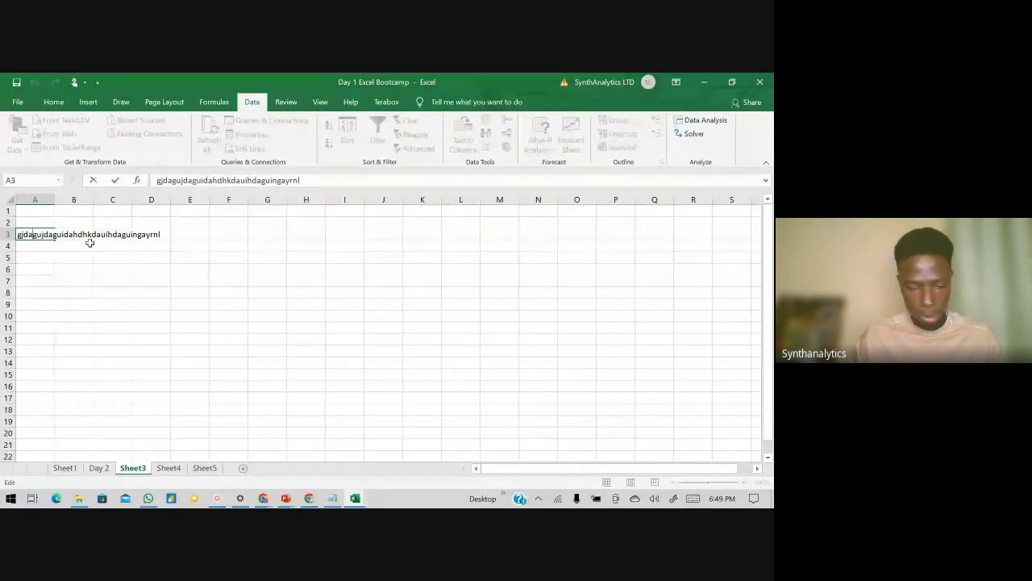
pyautogui.write('@')
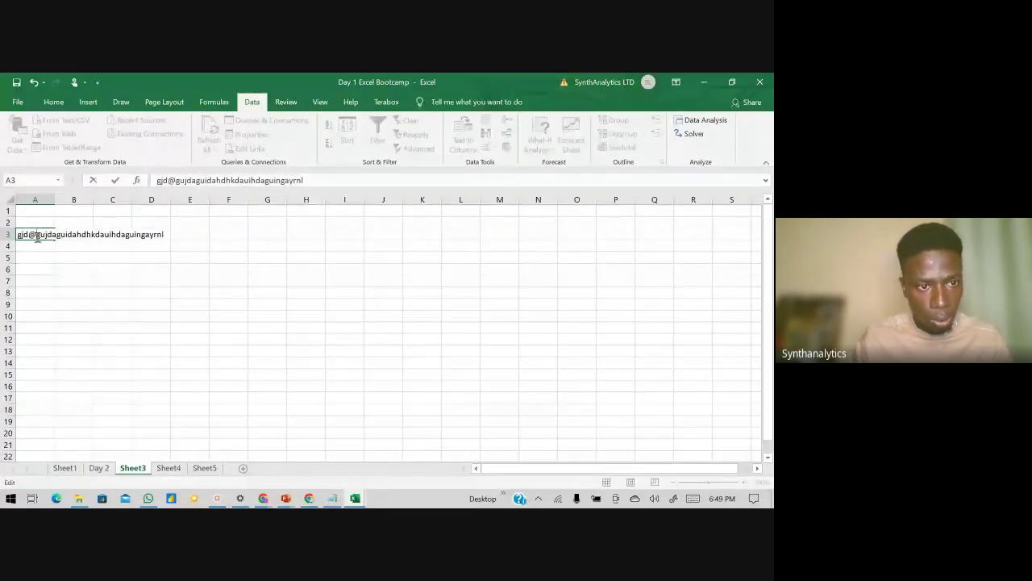
pyautogui.moveTo(53, 235); pyautogui.dragTo(58, 235)
pyautogui.press('BackSpace')
pyautogui.write('@')
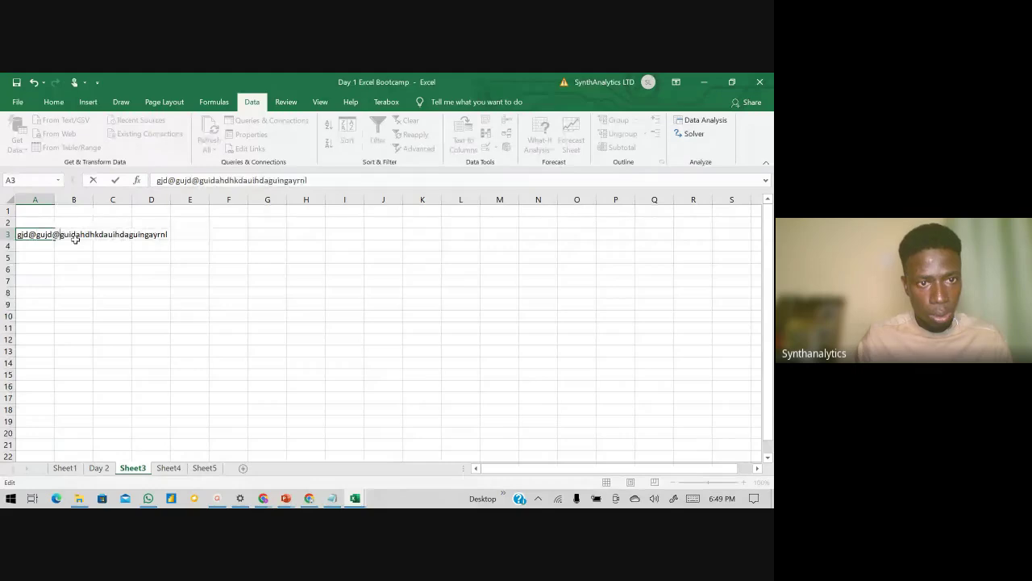
pyautogui.click(220, 181)
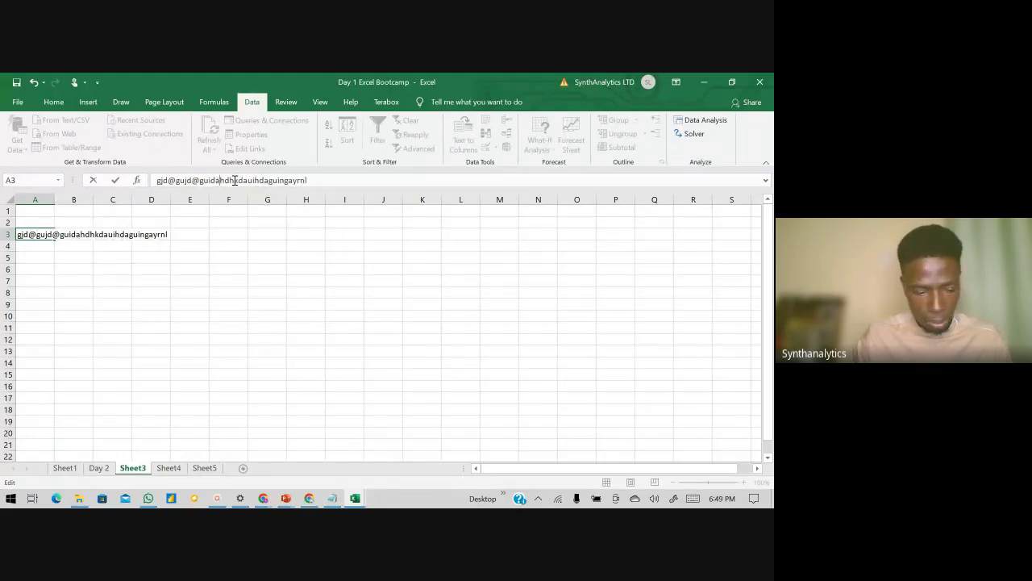
pyautogui.press('BackSpace')
pyautogui.write('@')
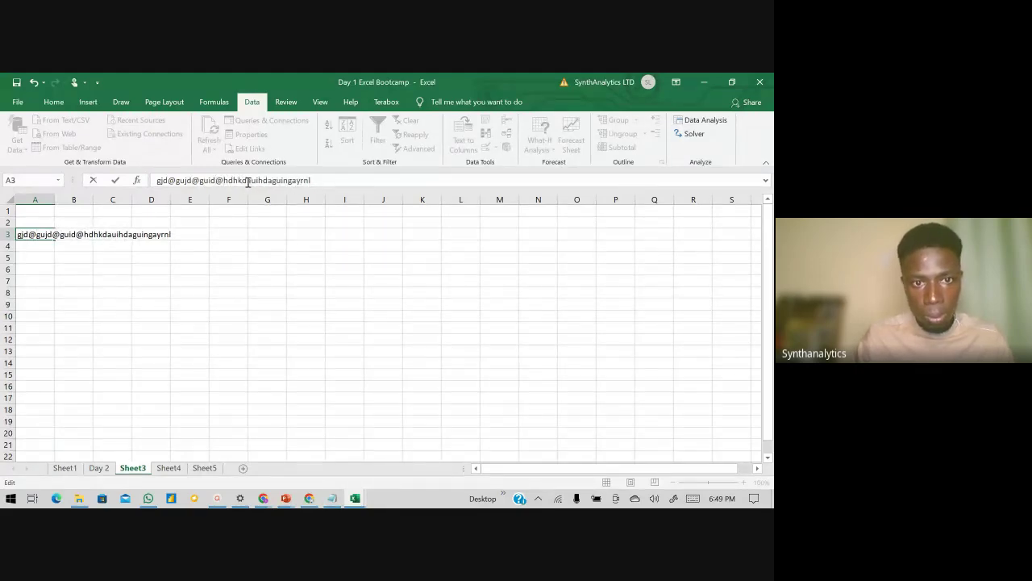
pyautogui.click(251, 180)
pyautogui.press('BackSpace')
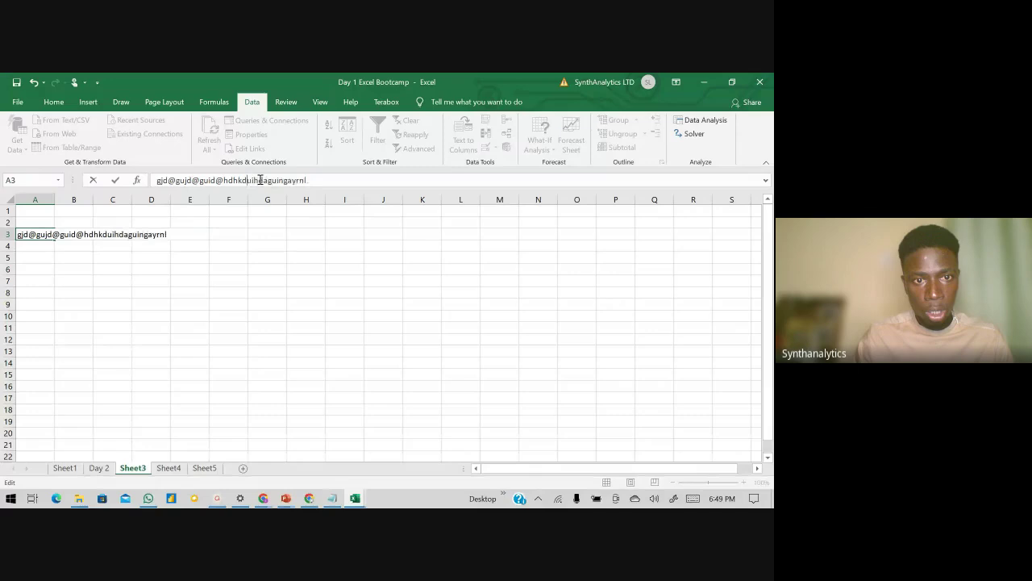
pyautogui.write('@')
pyautogui.press('Right')
pyautogui.press('Right')
pyautogui.press('Right')
pyautogui.press('Right')
pyautogui.press('Right')
pyautogui.press('BackSpace')
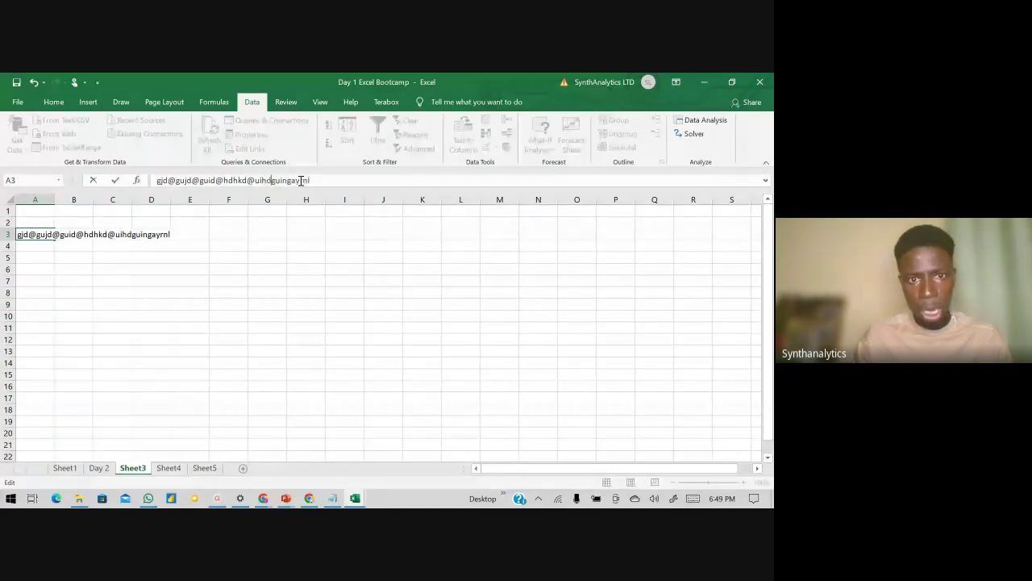
pyautogui.write('@')
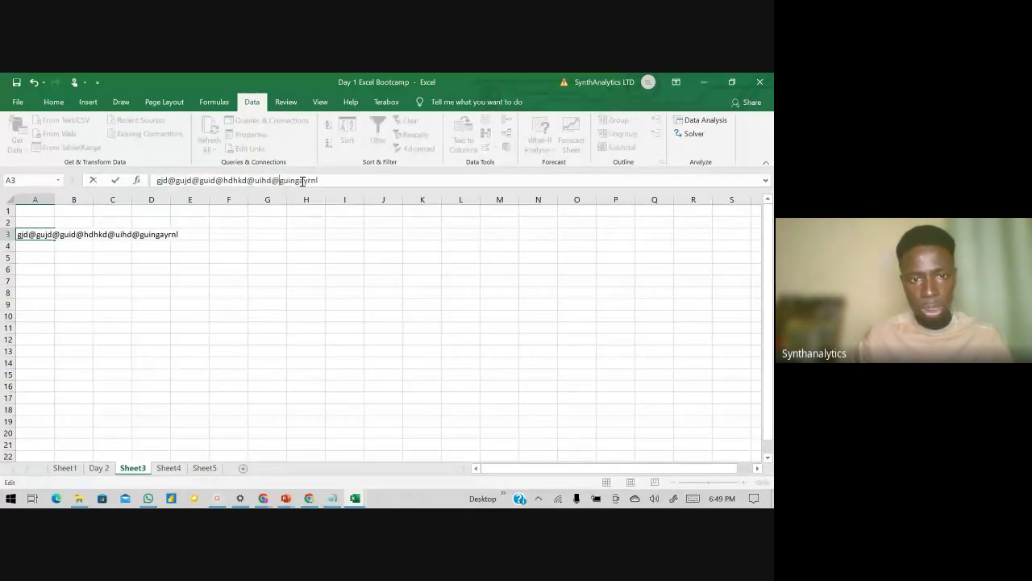
pyautogui.click(302, 180)
pyautogui.press('BackSpace')
pyautogui.write('@')
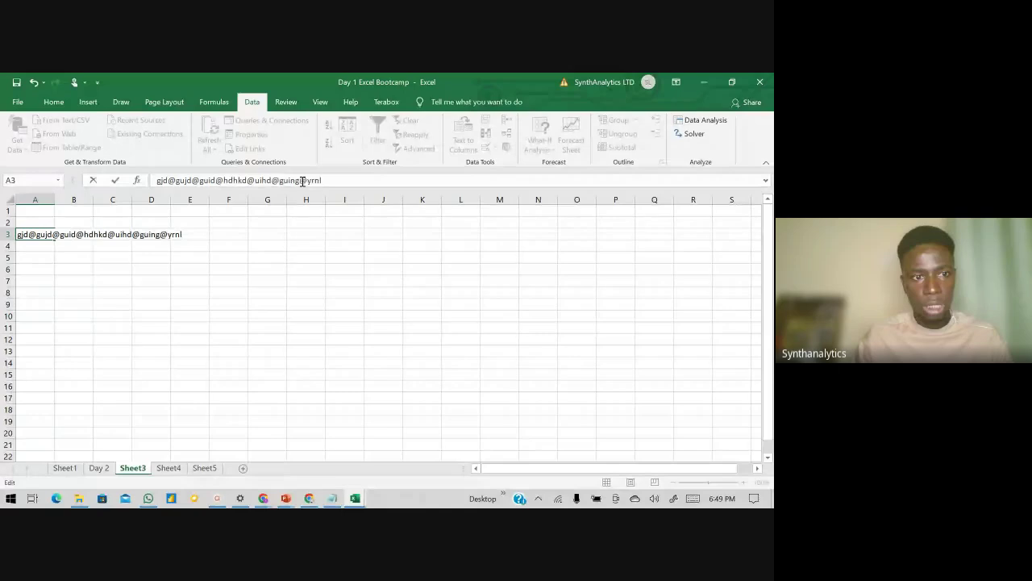
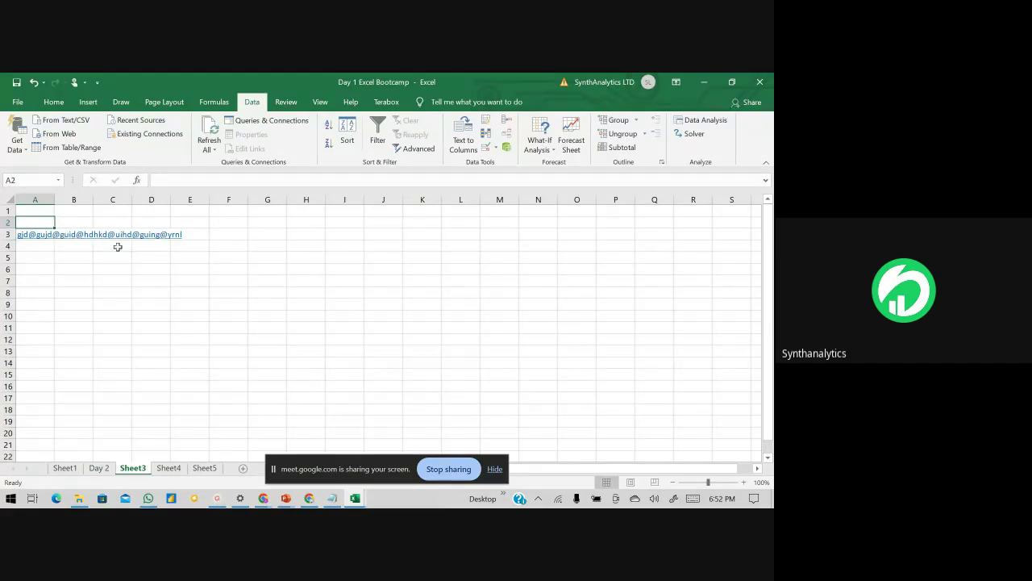
# Step: Split column A with Text to Columns as delimited data, using @ as the custom delimiter
pyautogui.click(36, 201)
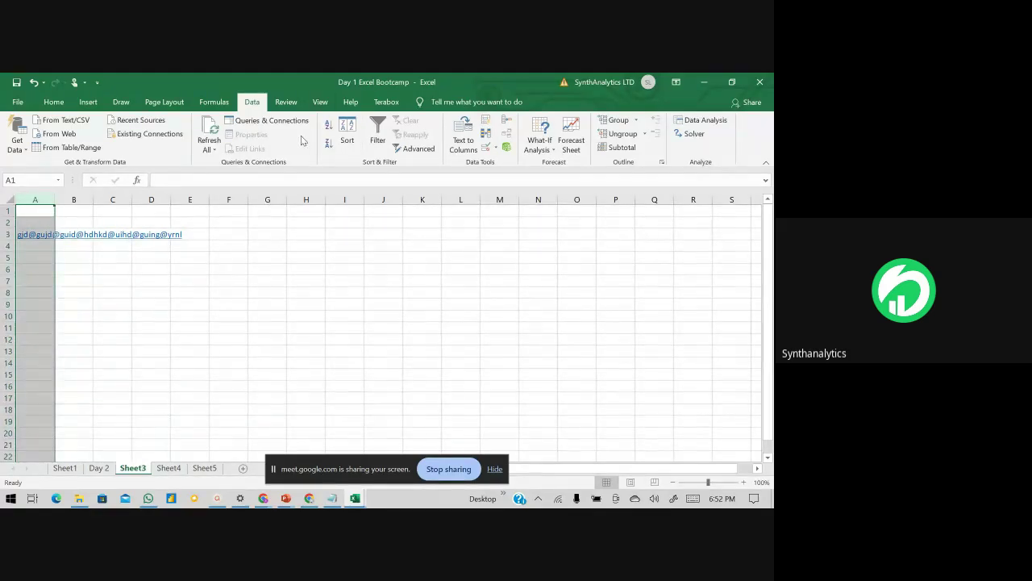
pyautogui.click(456, 138)
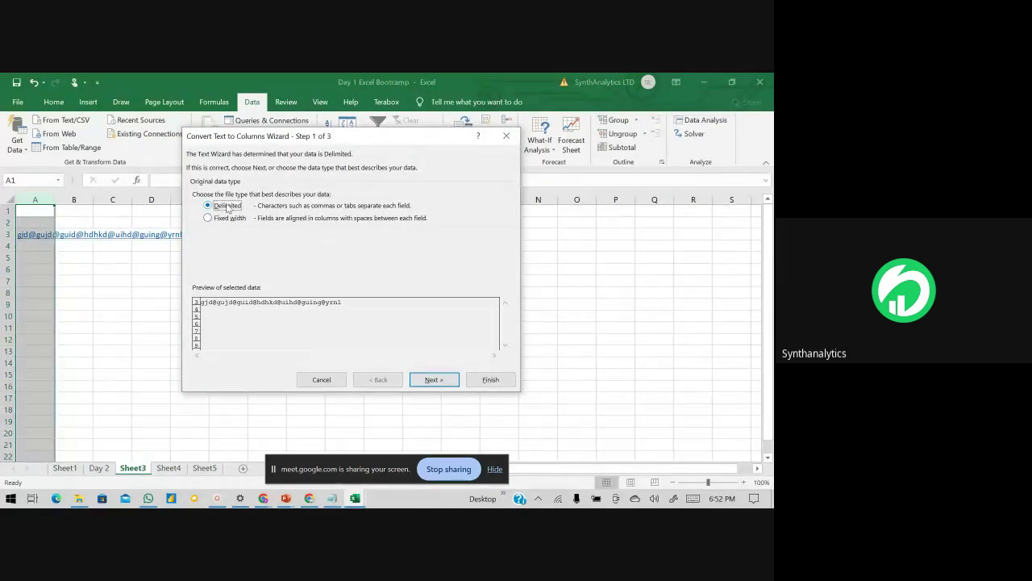
pyautogui.click(432, 381)
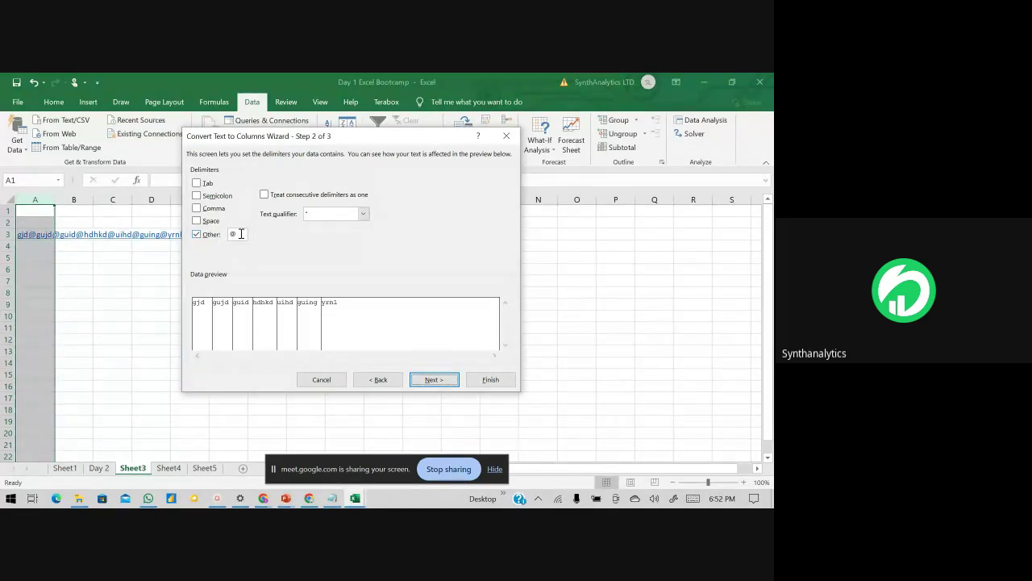
pyautogui.click(241, 234)
pyautogui.press('BackSpace')
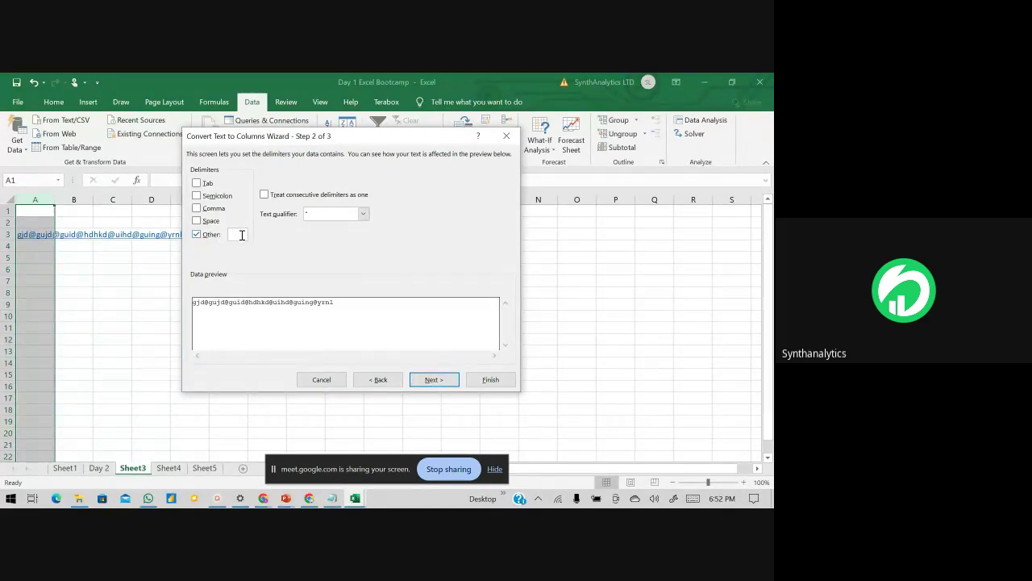
pyautogui.write('@')
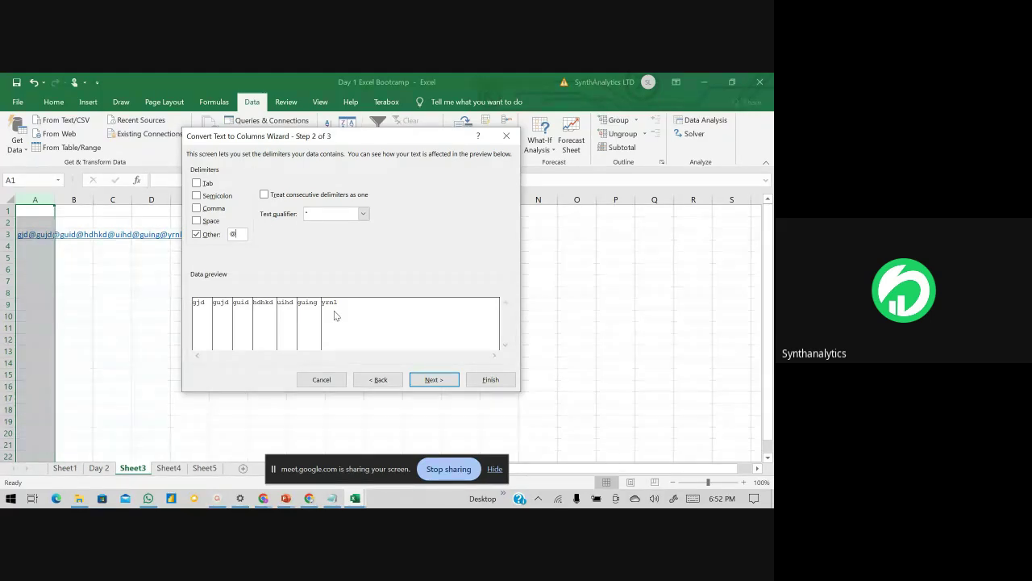
pyautogui.click(492, 380)
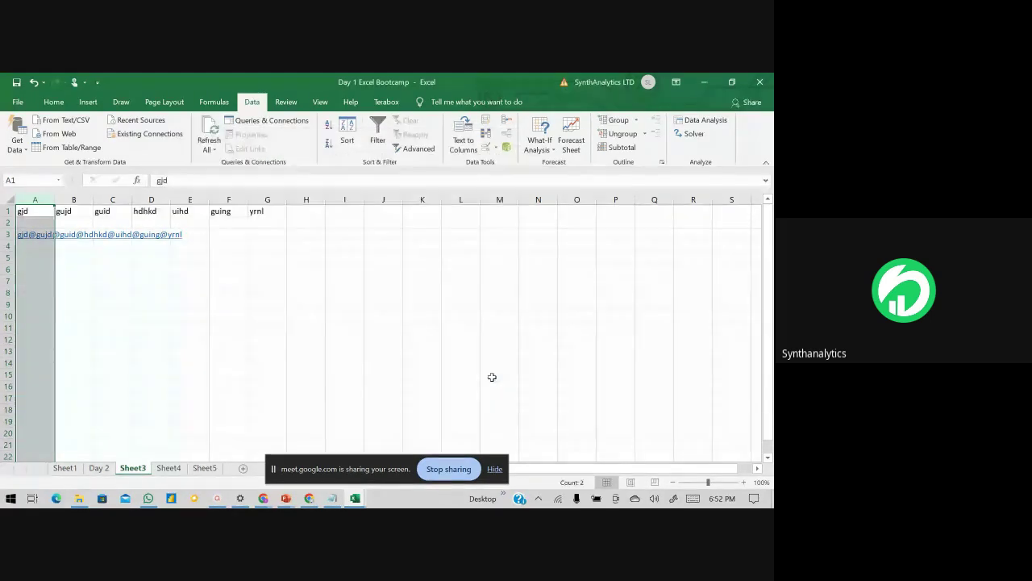
# Step: Open the Day 2 sheet and select the merged SynthAnalytics Store title
pyautogui.click(267, 316)
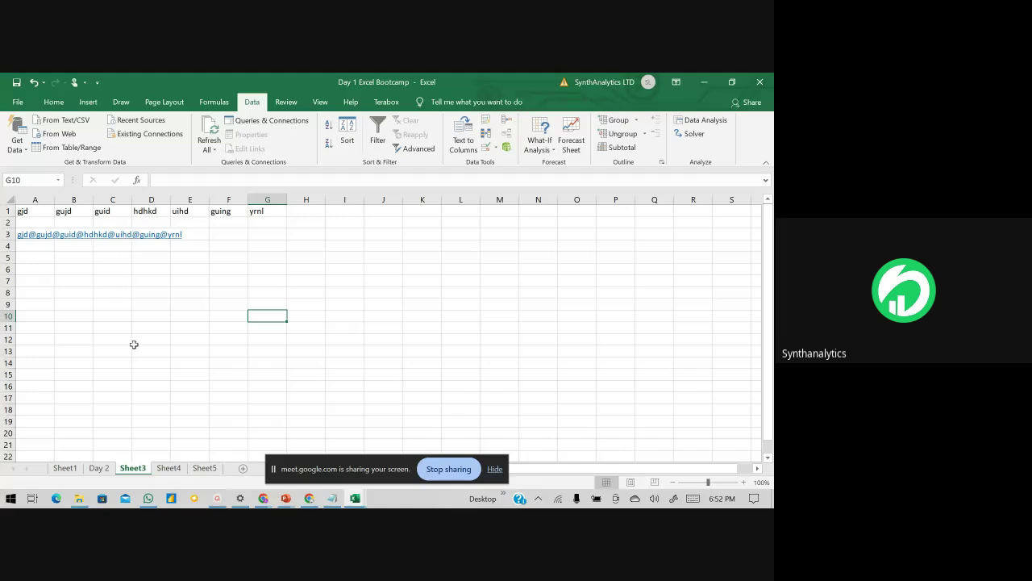
pyautogui.click(99, 468)
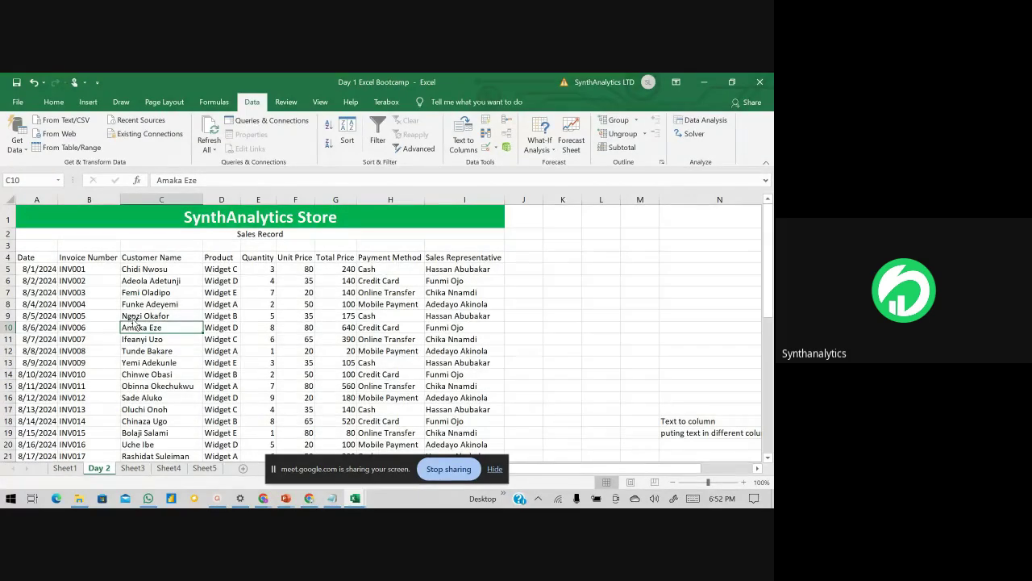
pyautogui.click(153, 281)
pyautogui.click(100, 212)
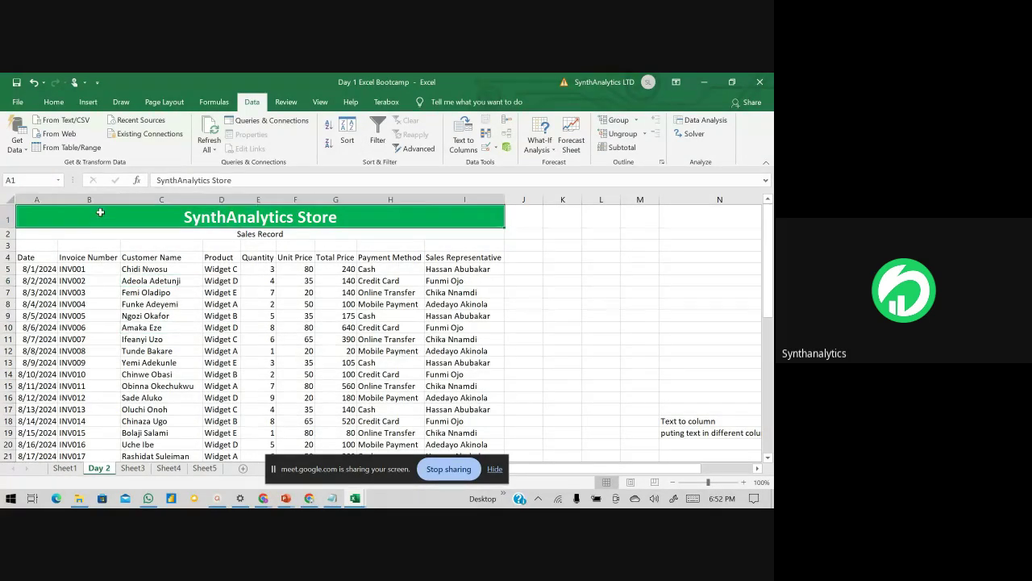
# Step: Switch to the PowerPoint slide show, mark merging cells, wrapping text and color on the Day Two summary, and return to Excel
pyautogui.hotkey('alt', 'Tab')
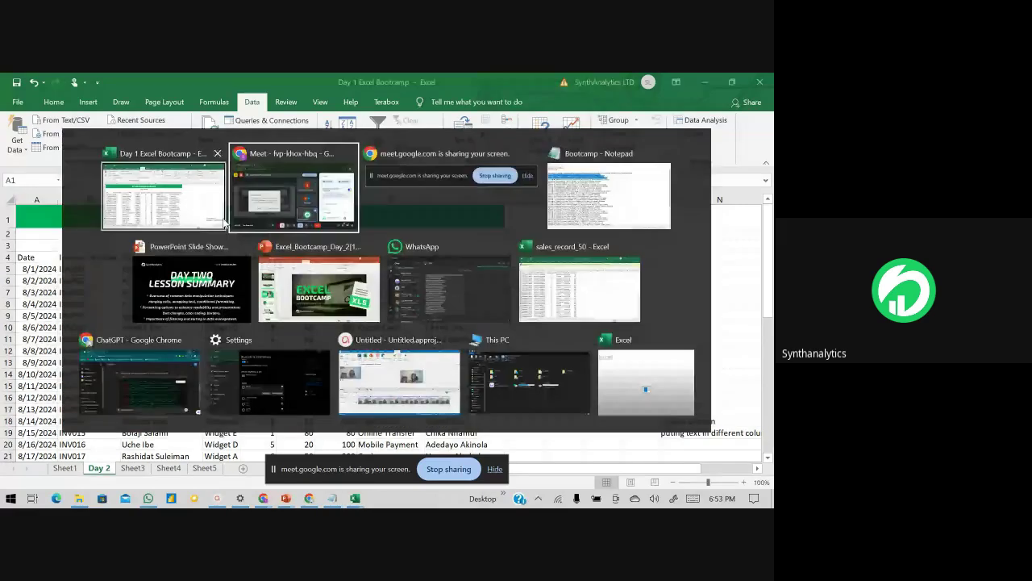
pyautogui.click(236, 243)
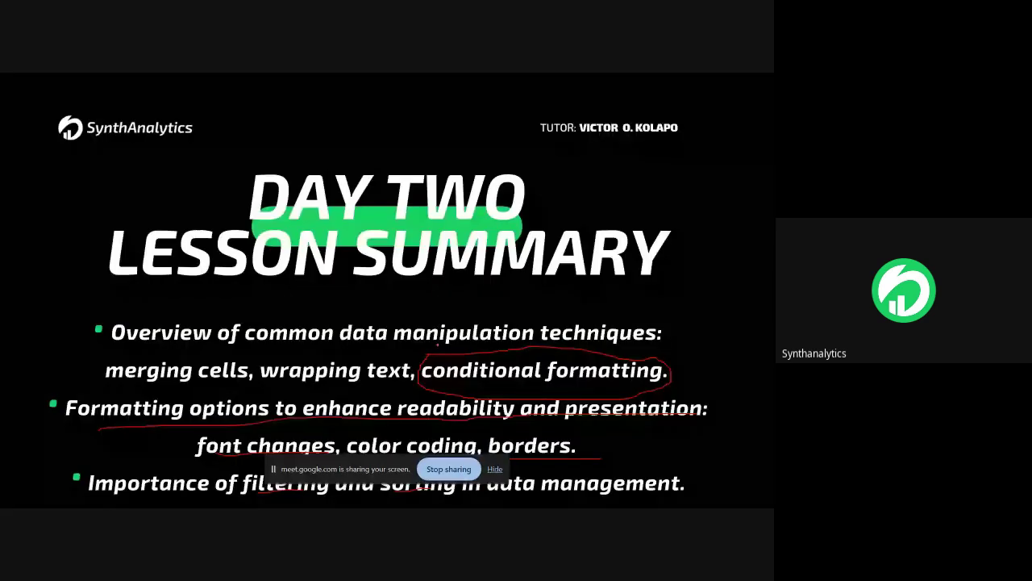
pyautogui.moveTo(197, 391); pyautogui.dragTo(410, 384)
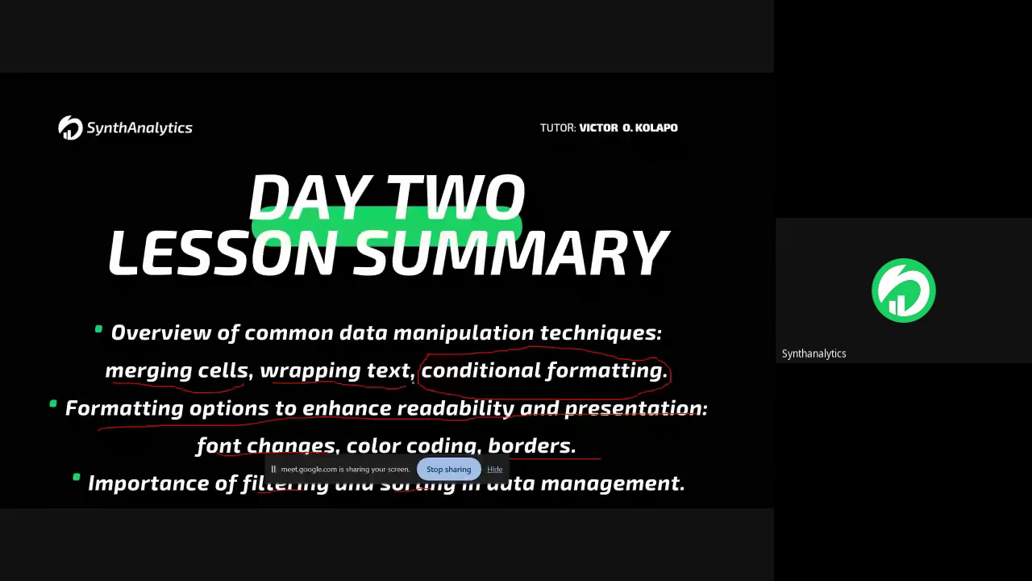
pyautogui.moveTo(278, 384); pyautogui.dragTo(418, 379)
pyautogui.moveTo(341, 433); pyautogui.dragTo(403, 430)
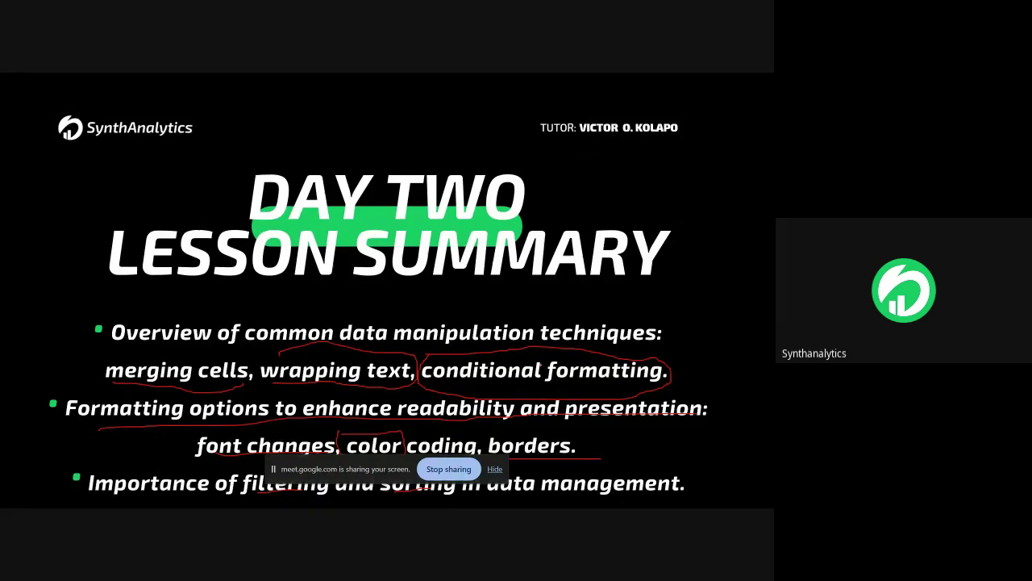
pyautogui.hotkey('alt', 'Tab')
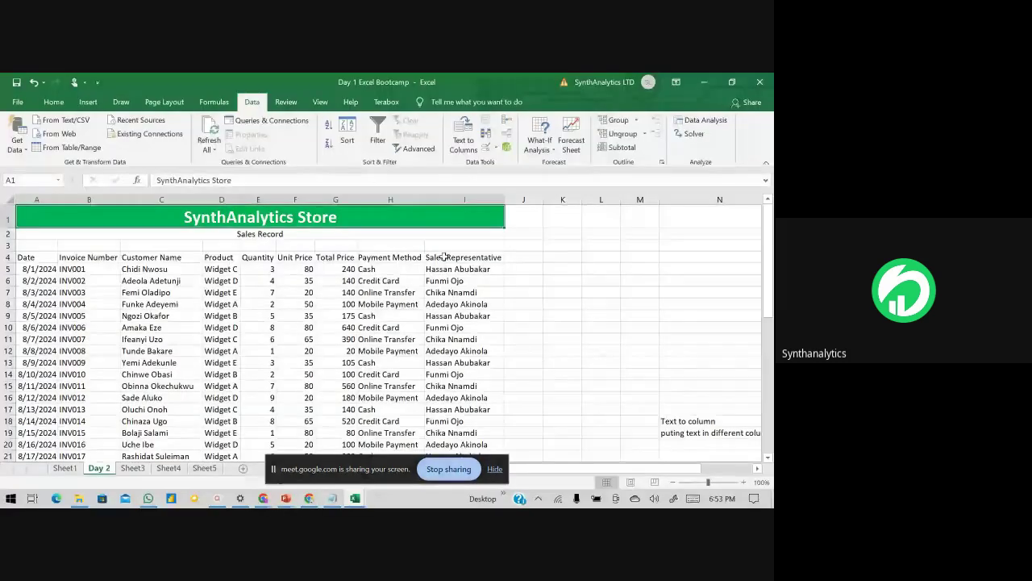
# Step: Set the font of the entire Day 2 sheet to Century Gothic and autofit all column widths
pyautogui.click(161, 270)
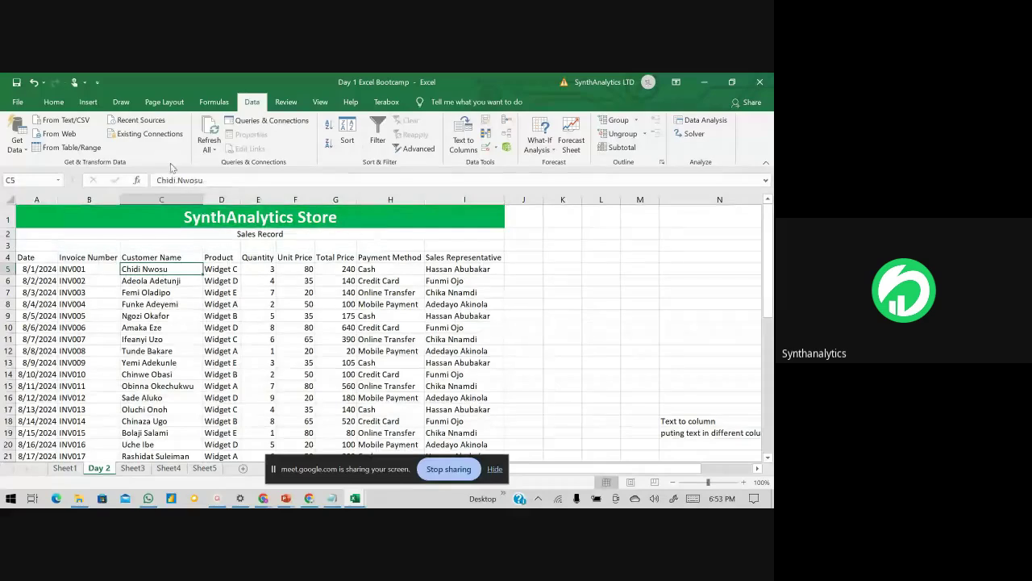
pyautogui.click(52, 102)
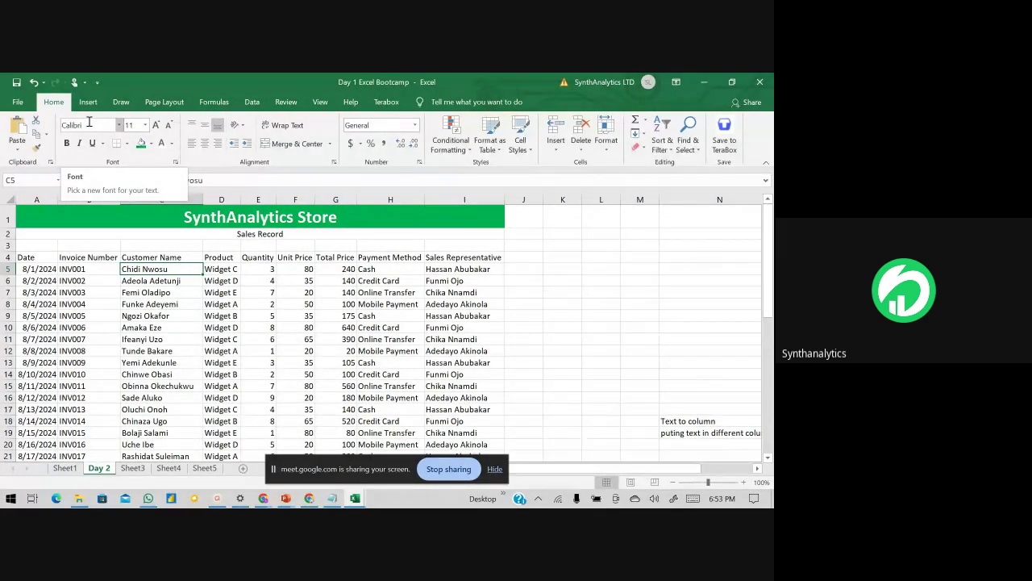
pyautogui.click(10, 199)
pyautogui.click(96, 126)
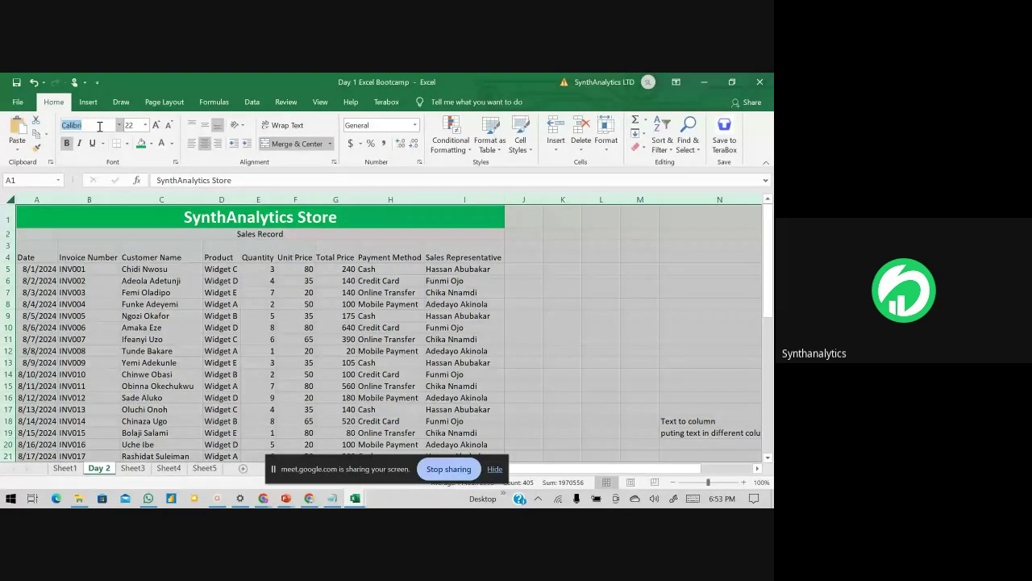
pyautogui.write('Cent')
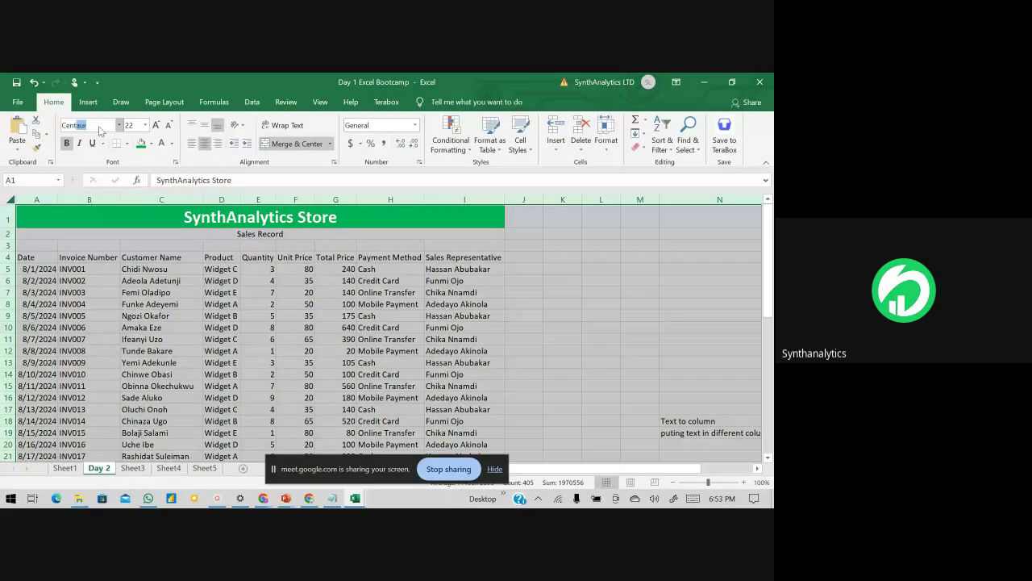
pyautogui.write('ury Gothic')
pyautogui.press('Return')
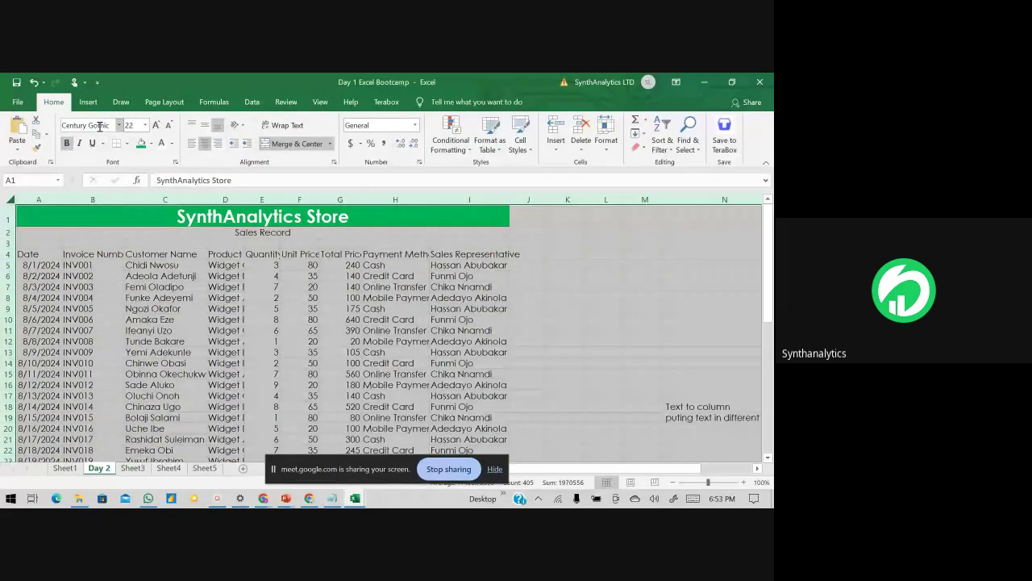
pyautogui.doubleClick(63, 200)
pyautogui.click(230, 309)
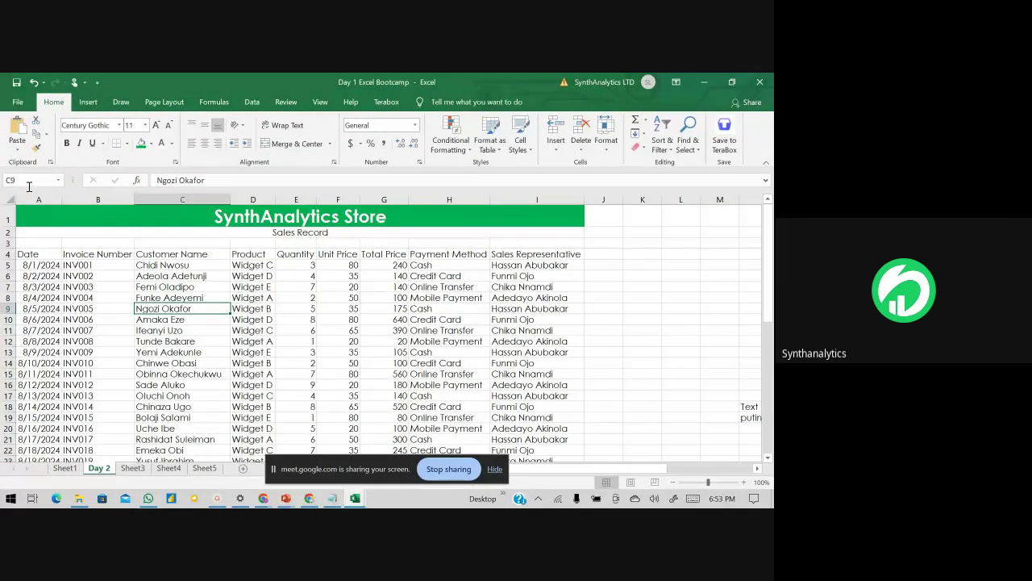
# Step: Try decreasing the font size of the entire Day 2 sheet to 20 and undo the change
pyautogui.click(11, 201)
pyautogui.click(145, 125)
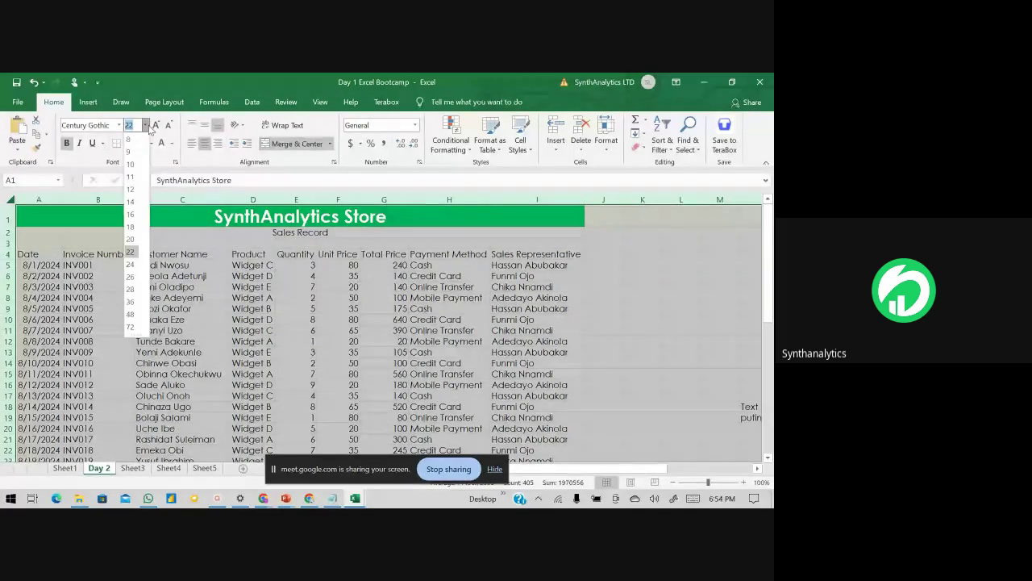
pyautogui.click(147, 127)
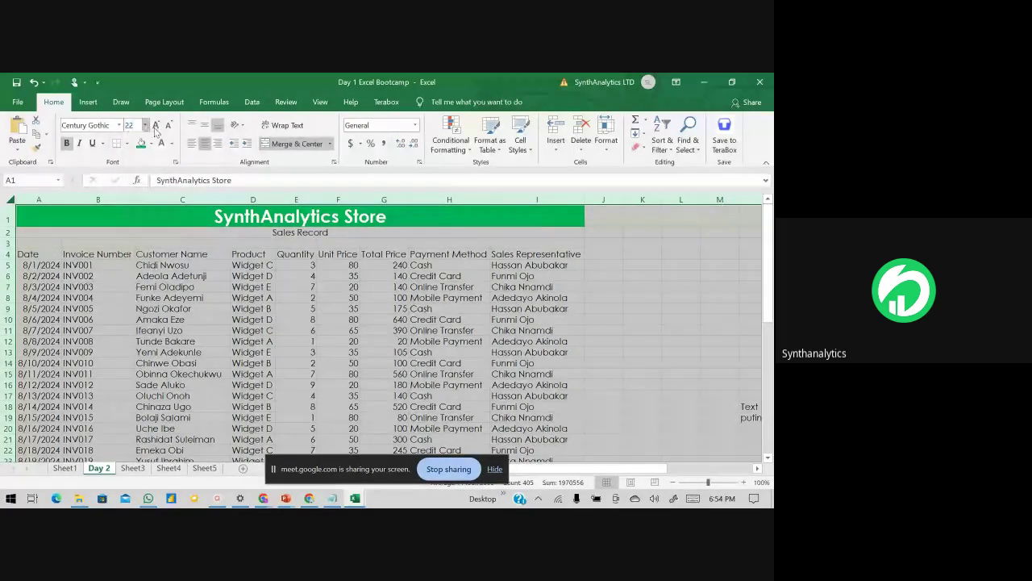
pyautogui.click(168, 126)
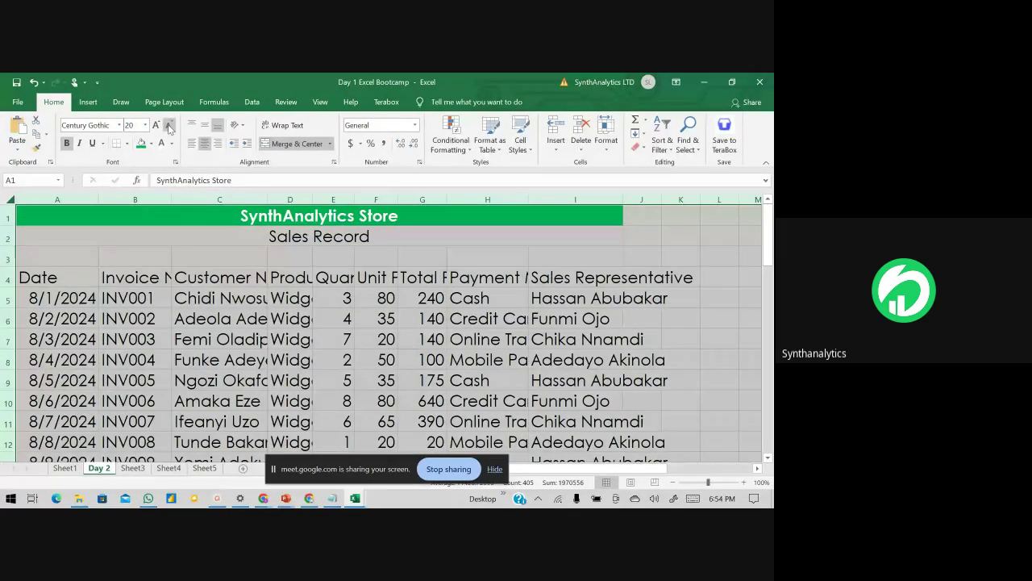
pyautogui.hotkey('ctrl', 'z')
pyautogui.click(127, 267)
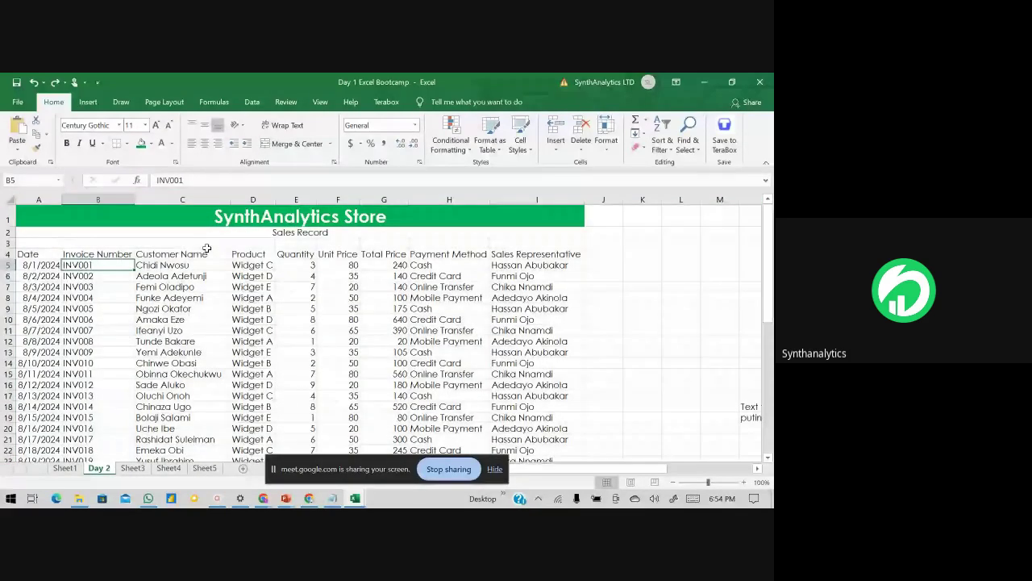
# Step: Try red, black and yellow in turn as the font color of all cells on the Day 2 sheet
pyautogui.click(194, 216)
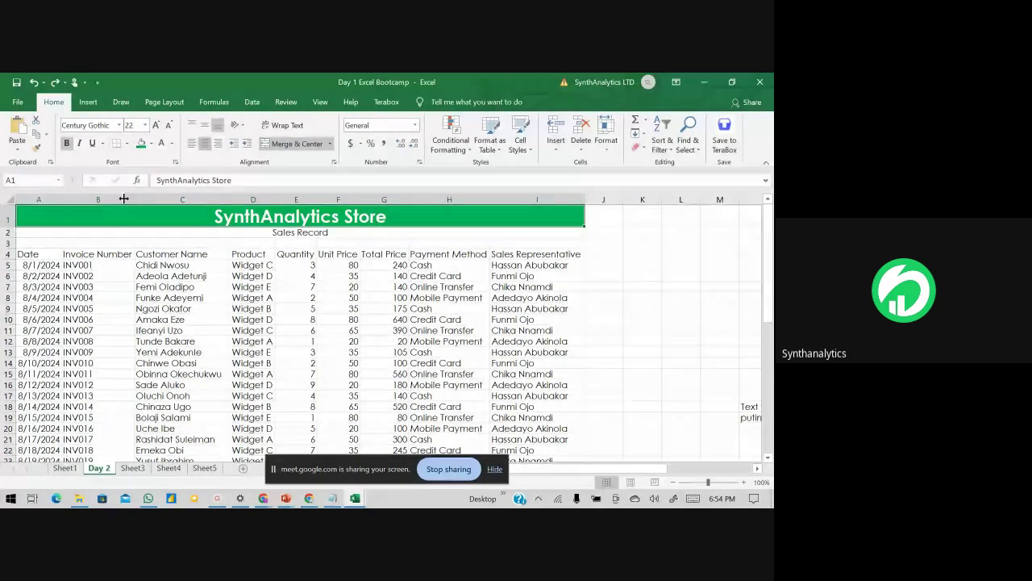
pyautogui.click(9, 198)
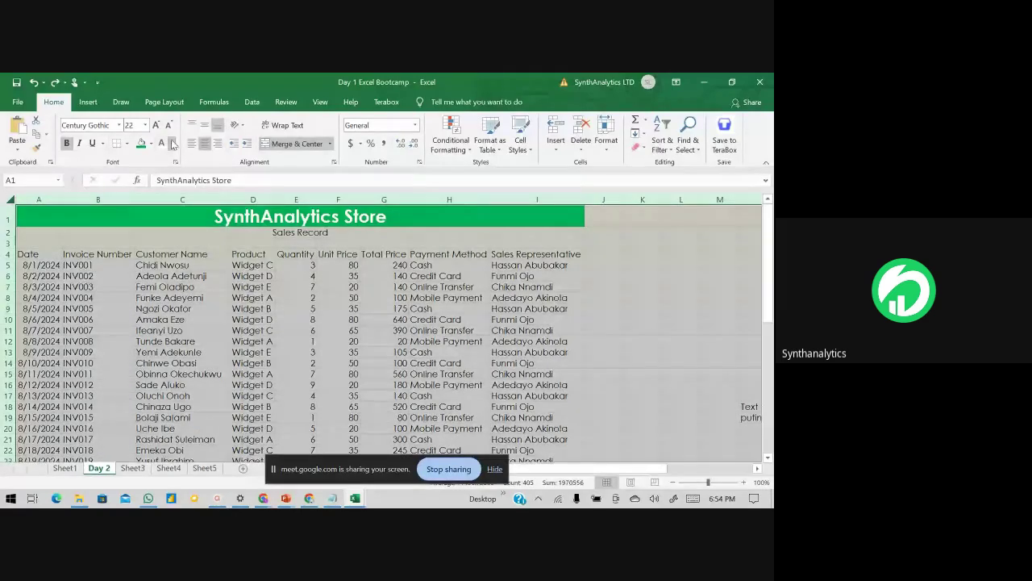
pyautogui.click(172, 144)
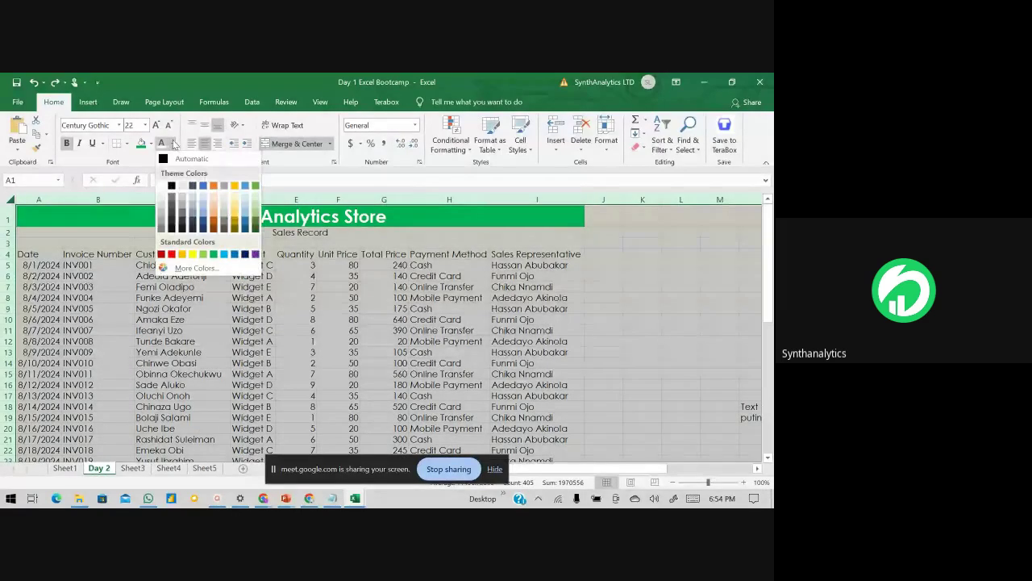
pyautogui.click(172, 255)
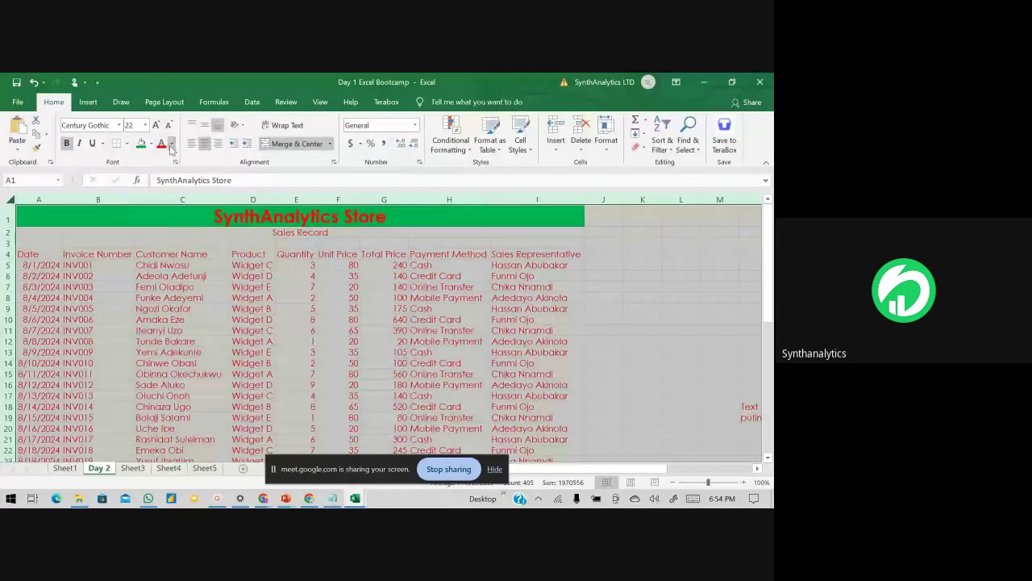
pyautogui.click(171, 145)
pyautogui.click(171, 187)
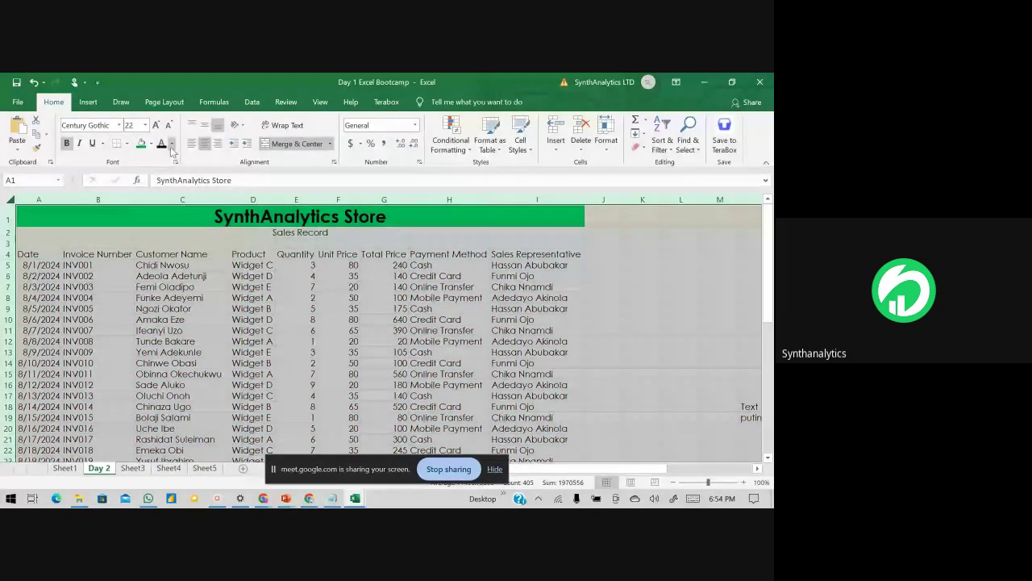
pyautogui.click(171, 143)
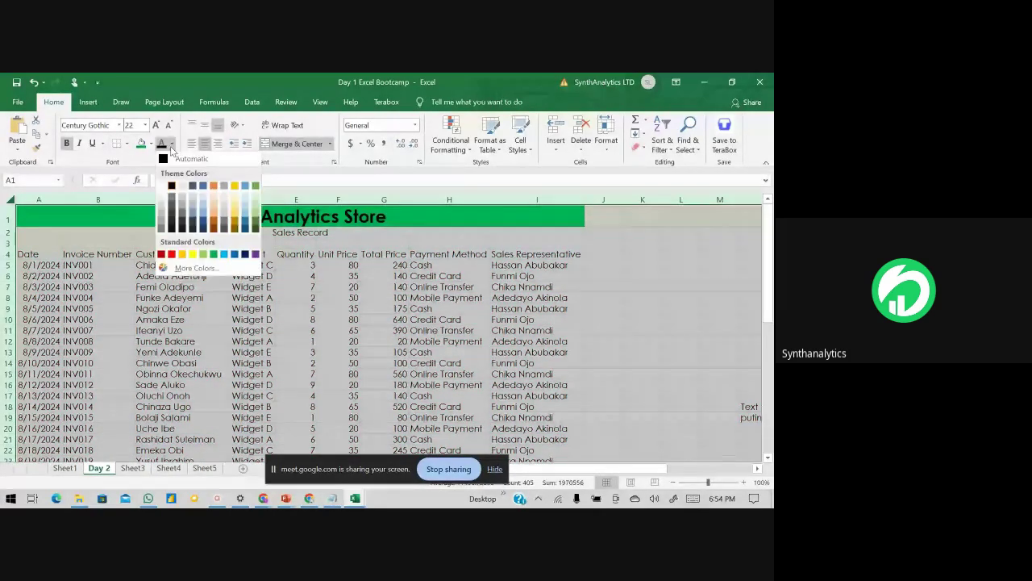
pyautogui.click(191, 255)
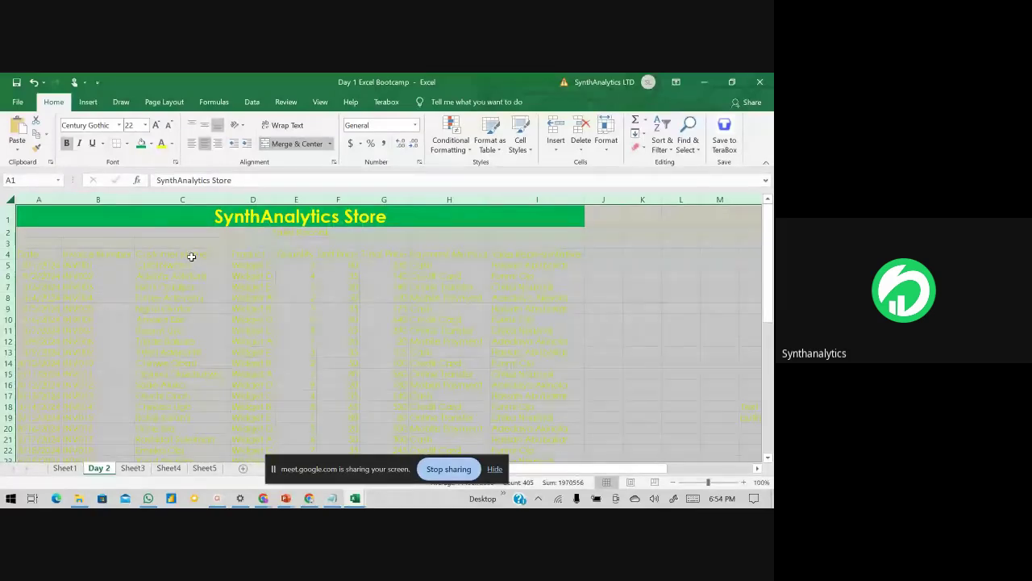
# Step: Set the font color of the entire Day 2 sheet to Automatic
pyautogui.click(171, 143)
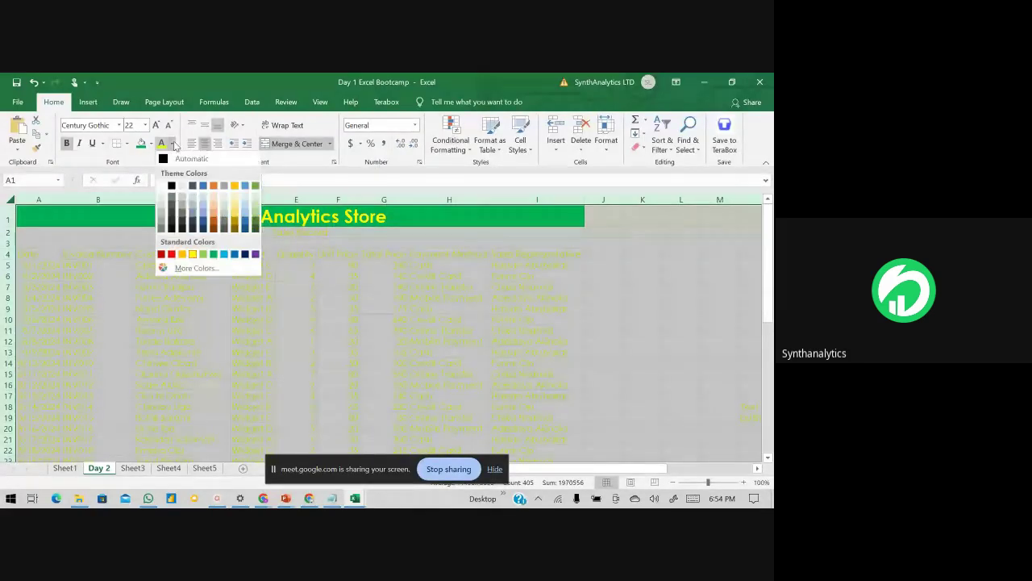
pyautogui.click(172, 160)
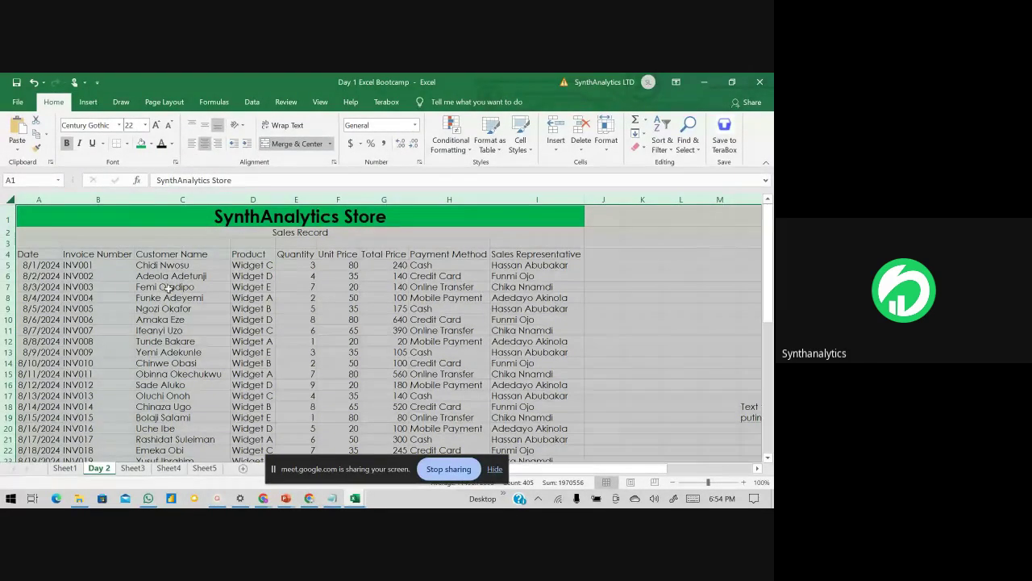
pyautogui.click(217, 328)
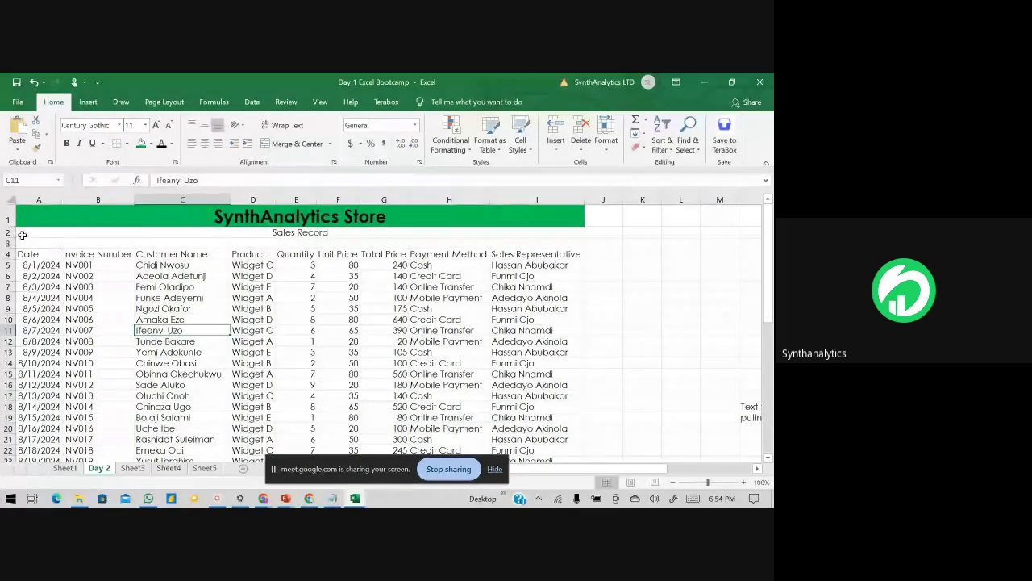
# Step: Apply outline and inside borders in the automatic color to the whole sales table, from the Date header to the last Sales Representative entry
pyautogui.moveTo(28, 254)
pyautogui.mouseDown()
pyautogui.moveTo(556, 354)
pyautogui.moveTo(540, 501)
pyautogui.moveTo(529, 482)
pyautogui.mouseUp()
pyautogui.scroll(8, 323, 323)
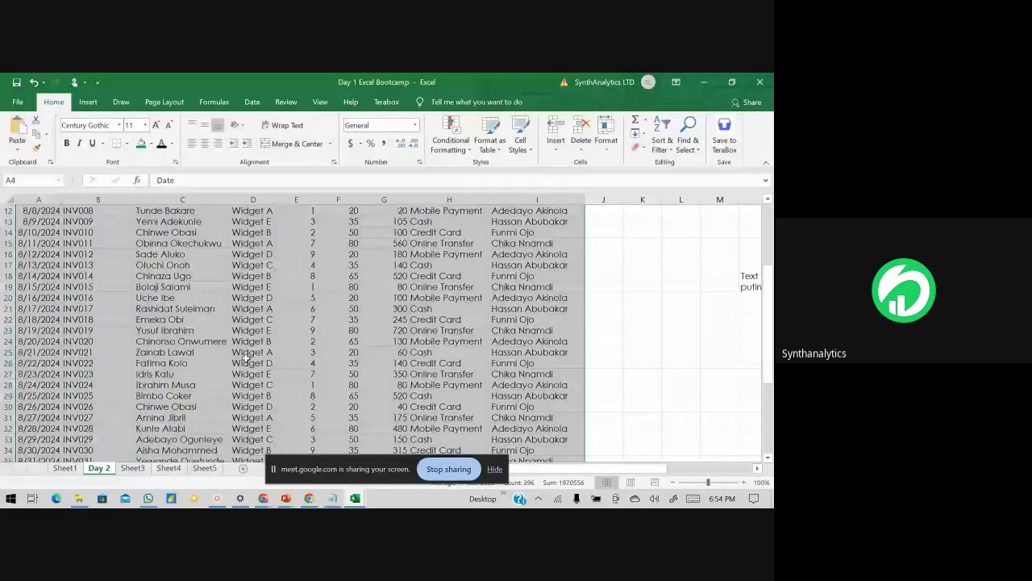
pyautogui.rightClick(179, 281)
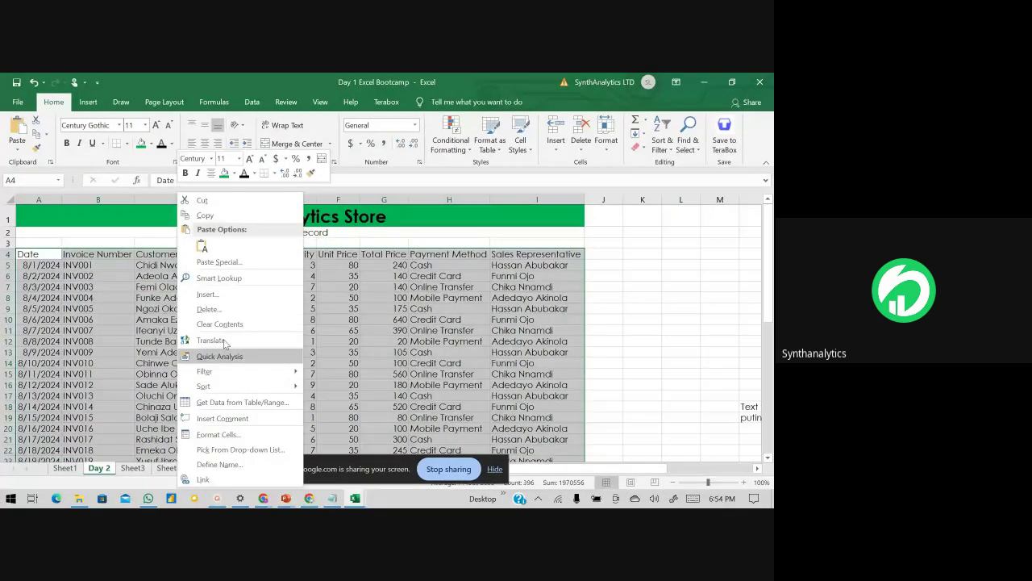
pyautogui.click(208, 435)
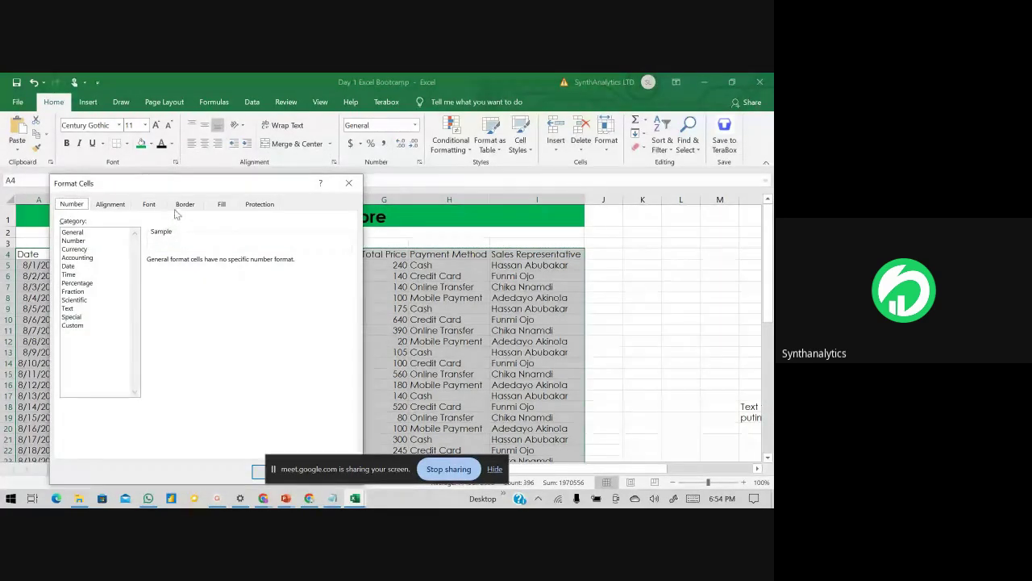
pyautogui.click(109, 204)
pyautogui.click(149, 205)
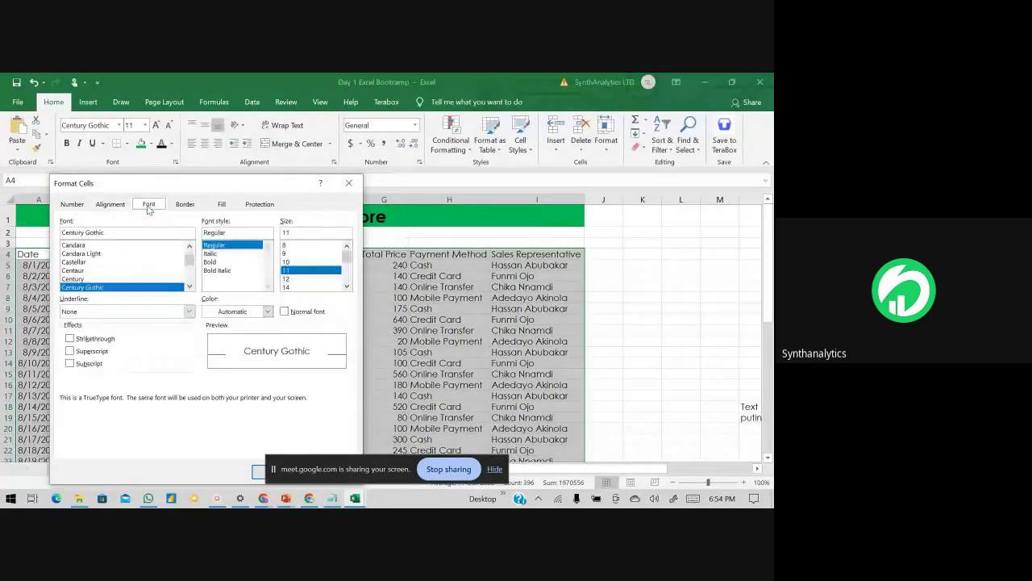
pyautogui.click(185, 204)
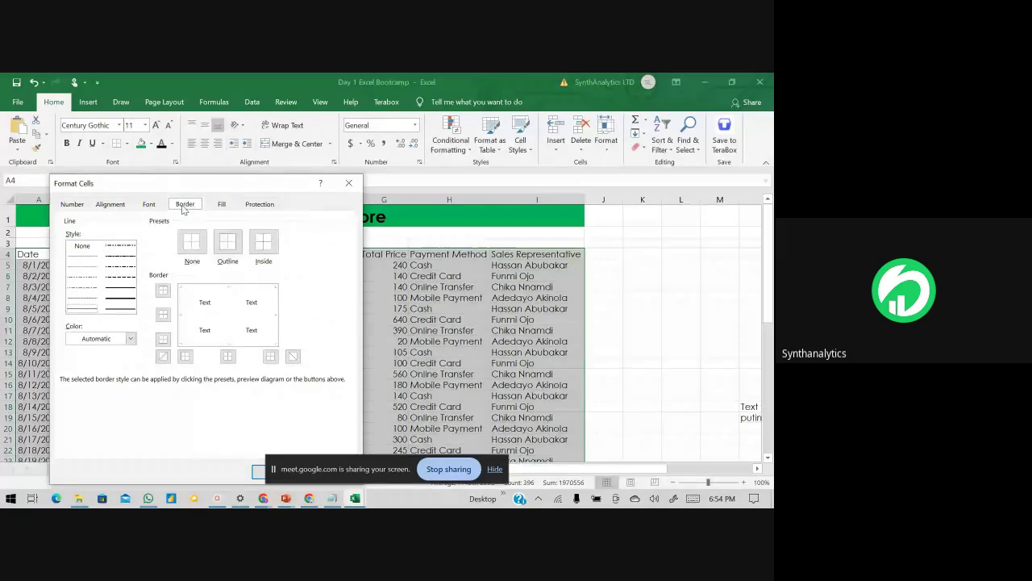
pyautogui.click(220, 289)
pyautogui.click(184, 315)
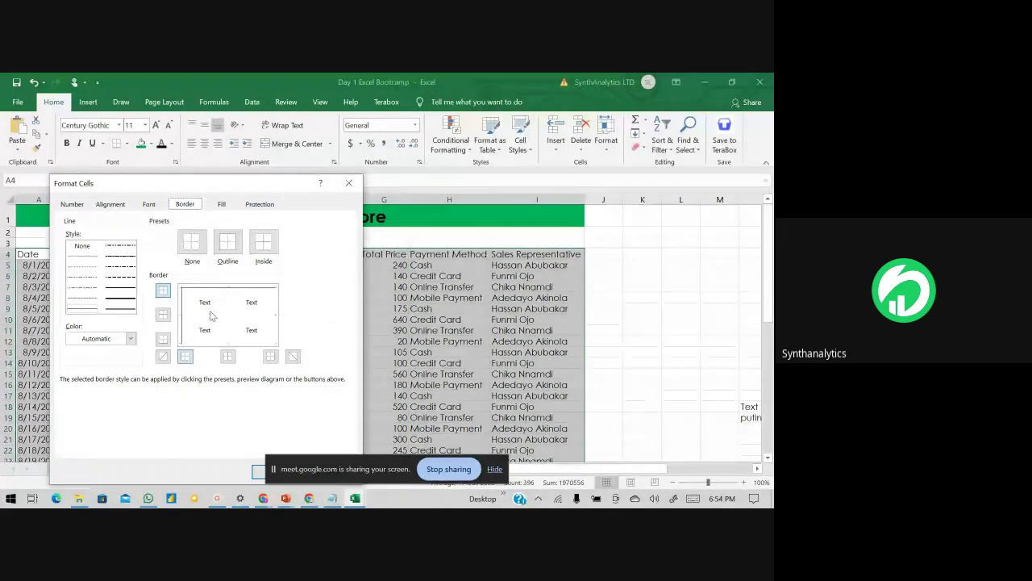
pyautogui.click(231, 315)
pyautogui.click(277, 325)
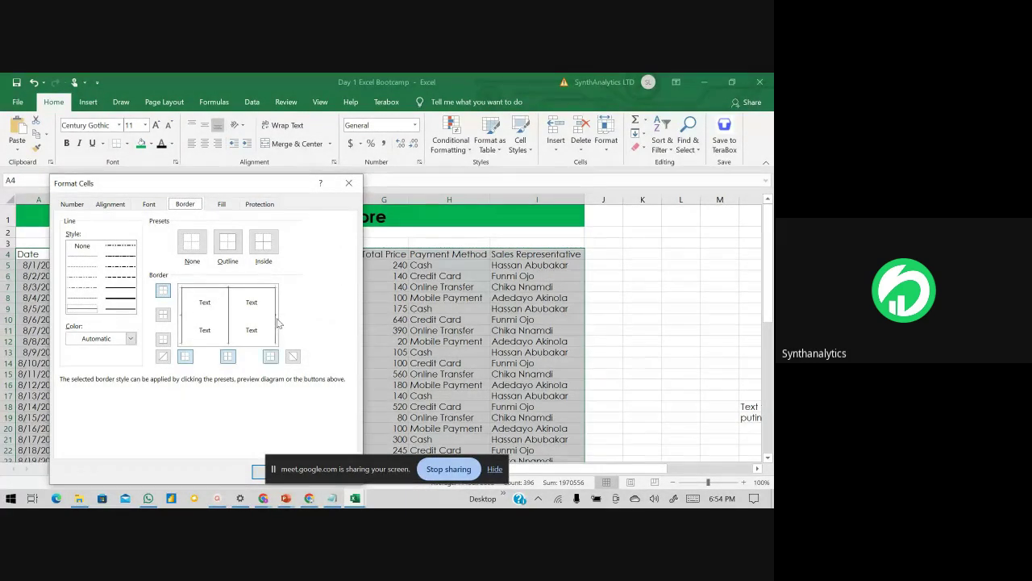
pyautogui.click(234, 345)
pyautogui.click(212, 316)
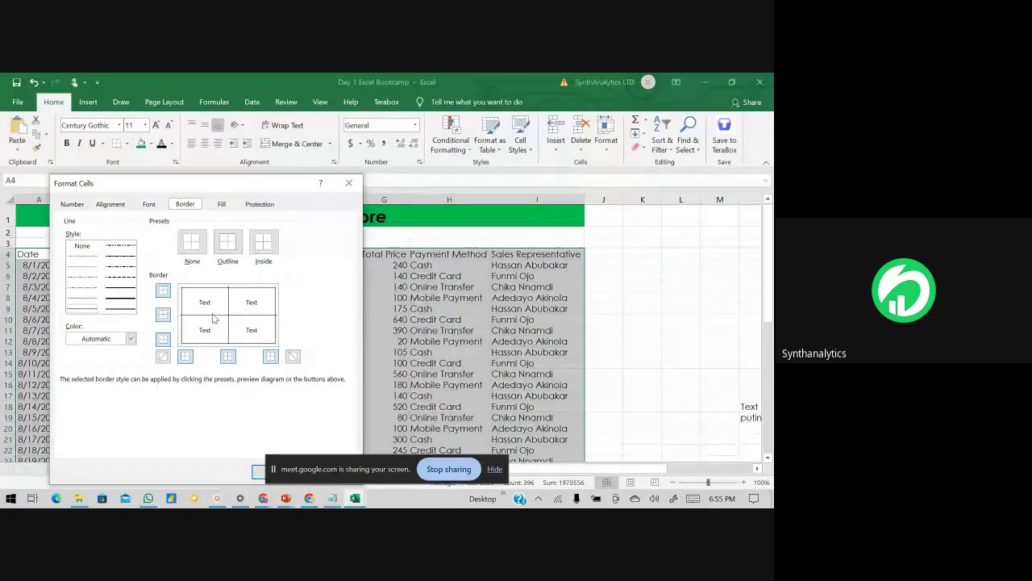
pyautogui.click(494, 468)
pyautogui.click(275, 471)
pyautogui.click(262, 365)
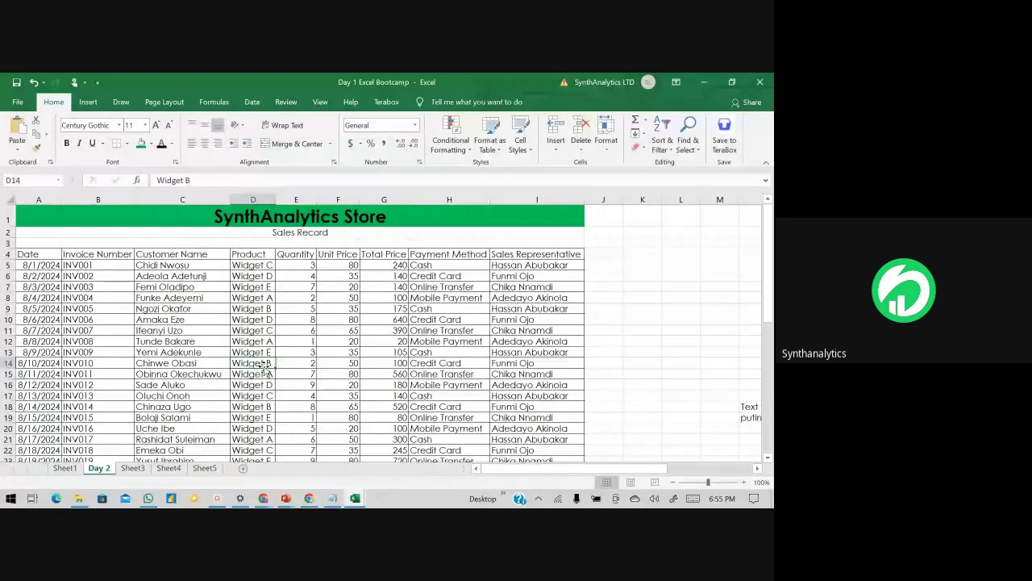
# Step: Preview the first two printed pages of the bordered sales table and return to the sheet
pyautogui.hotkey('ctrl', 'p')
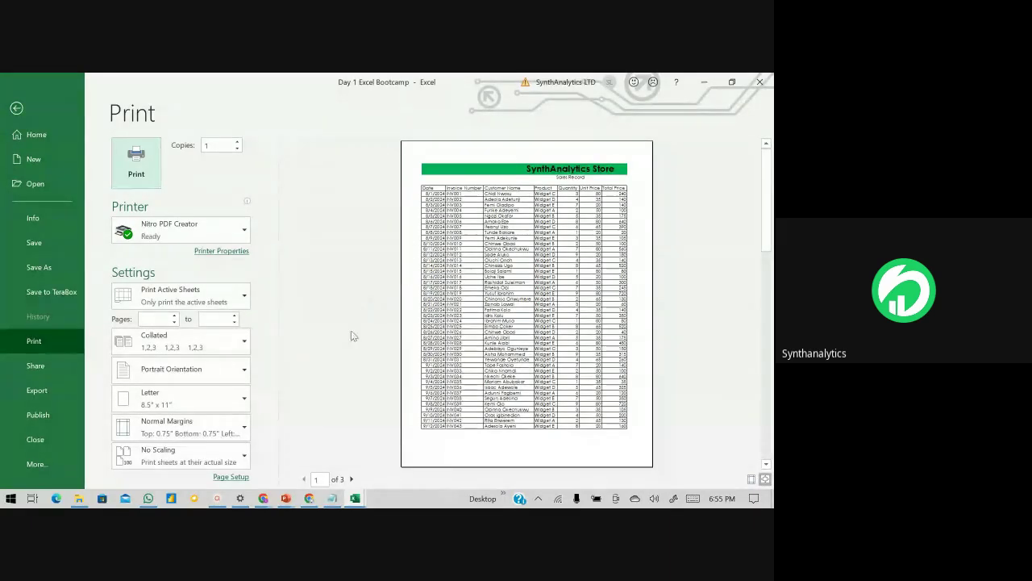
pyautogui.click(352, 479)
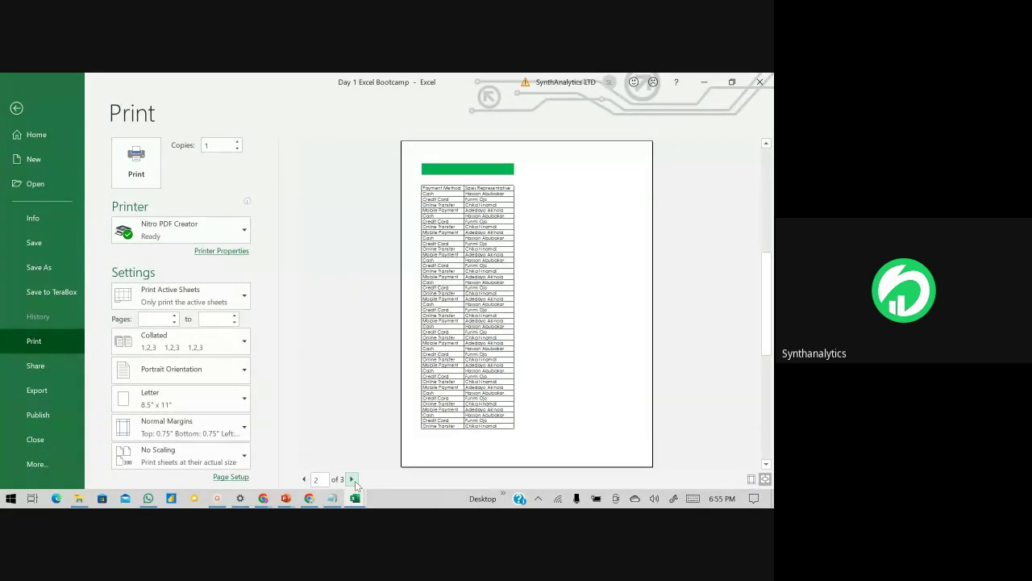
pyautogui.click(304, 479)
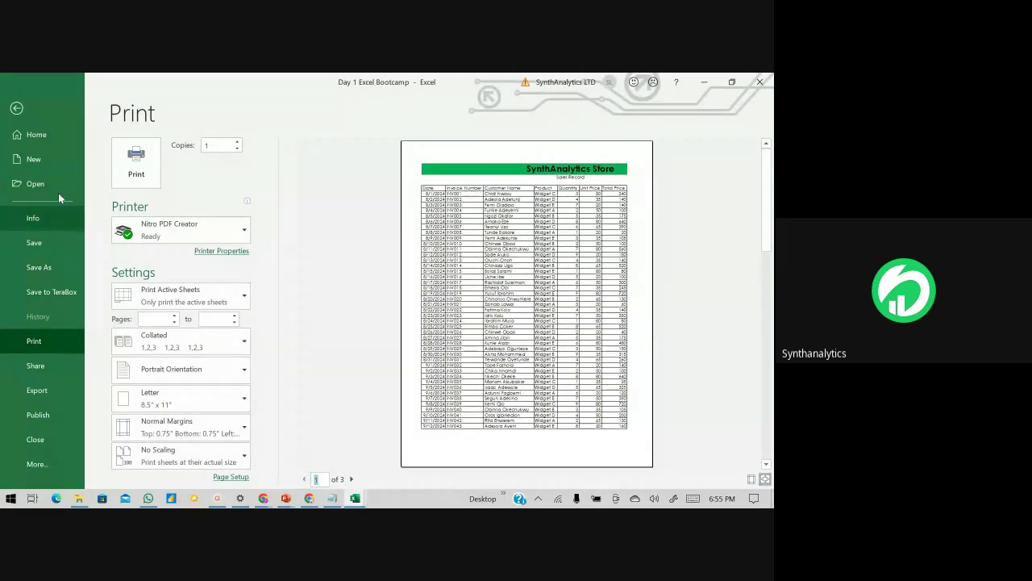
pyautogui.click(16, 109)
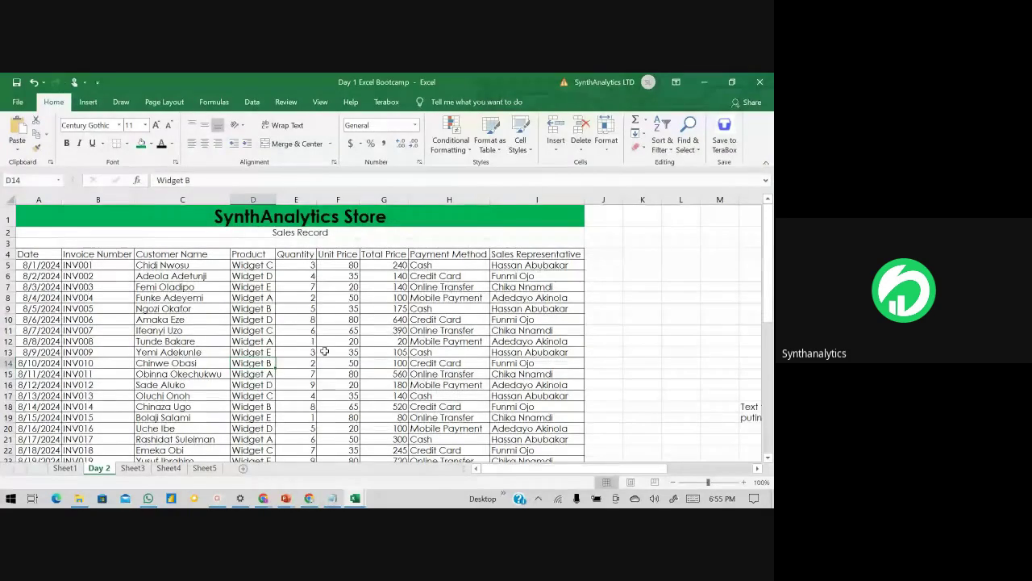
# Step: Undo the table borders and examine the print preview of the sheet without them
pyautogui.hotkey('ctrl', 'a')
pyautogui.click(327, 352)
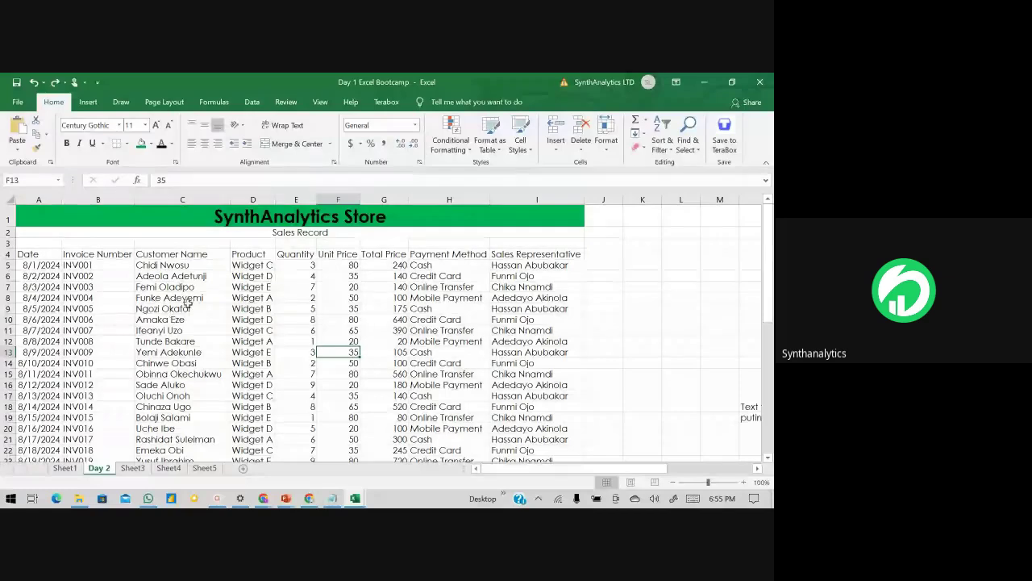
pyautogui.hotkey('ctrl', 'p')
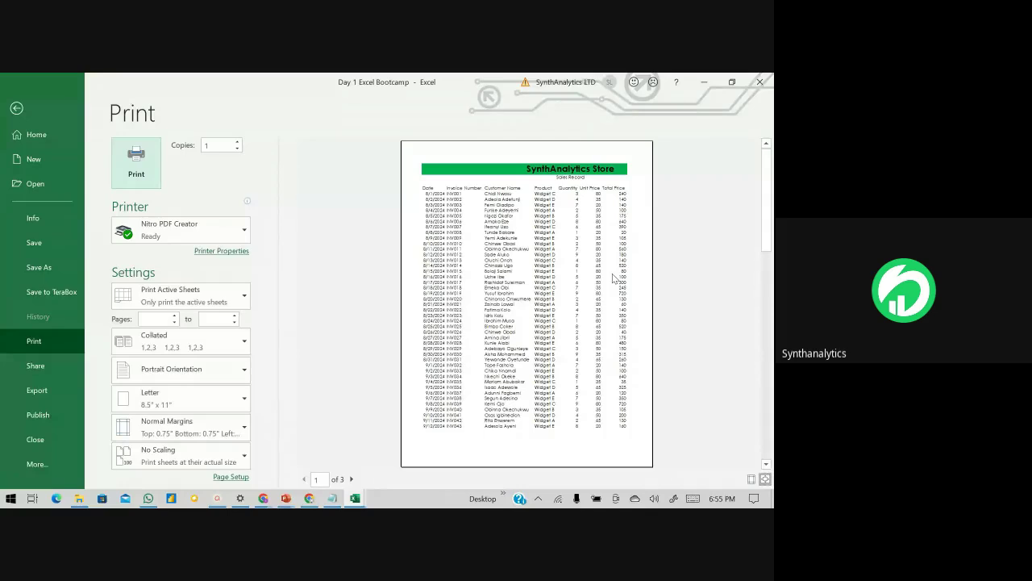
pyautogui.press('Escape')
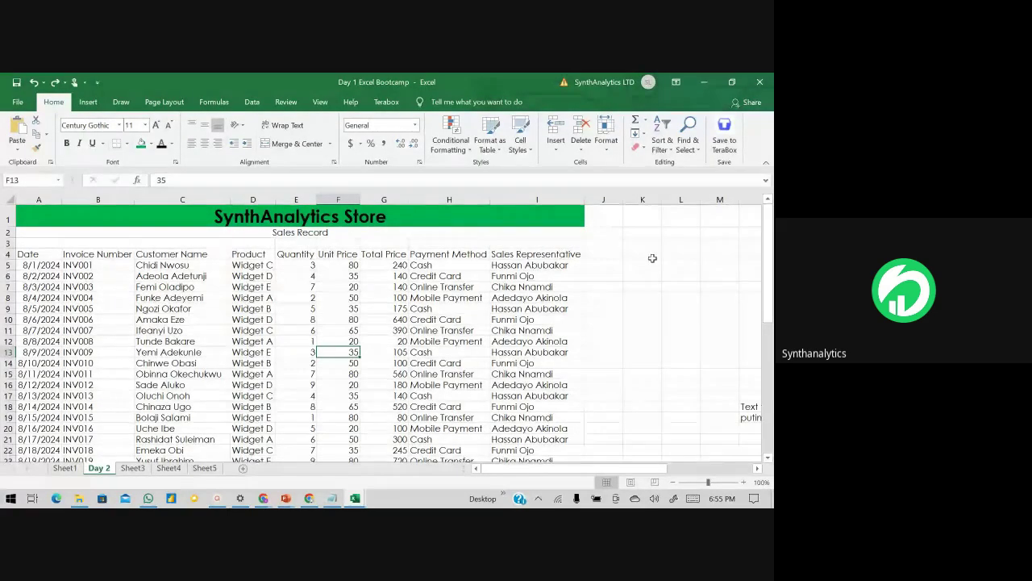
# Step: Try hiding the gridlines on the Day 2 sheet and show them again
pyautogui.moveTo(629, 276); pyautogui.dragTo(719, 387)
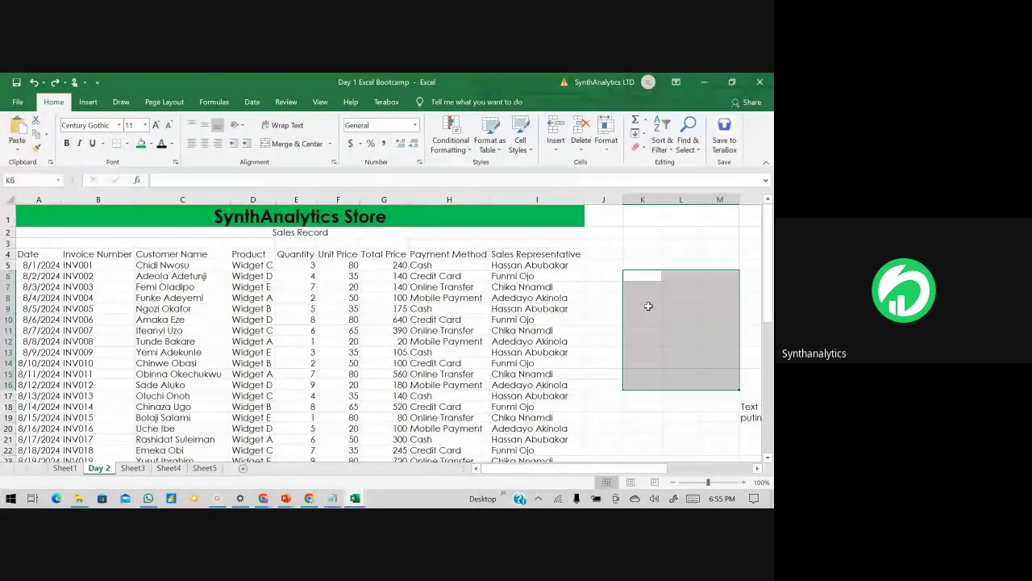
pyautogui.click(502, 272)
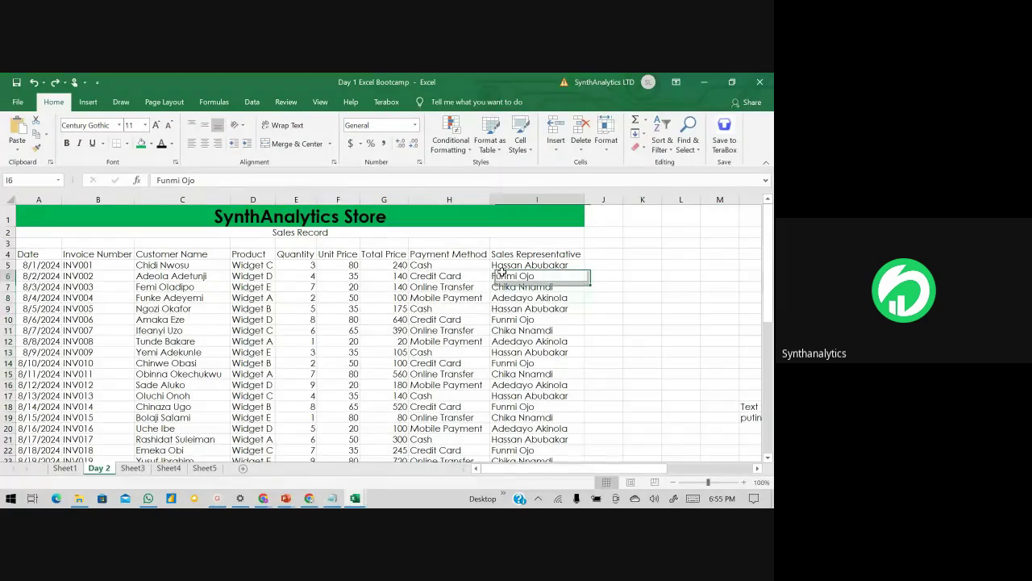
pyautogui.click(320, 102)
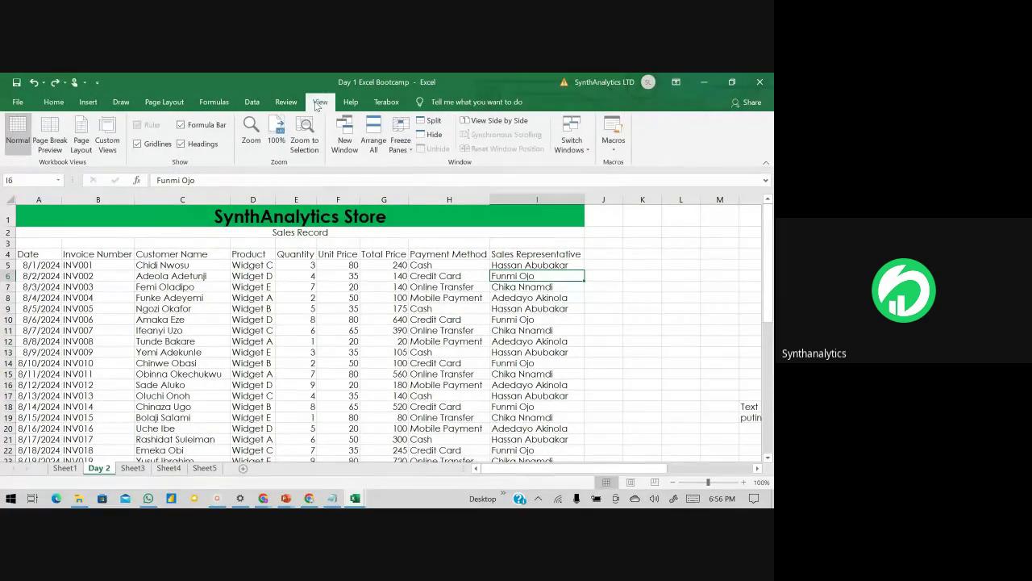
pyautogui.click(139, 145)
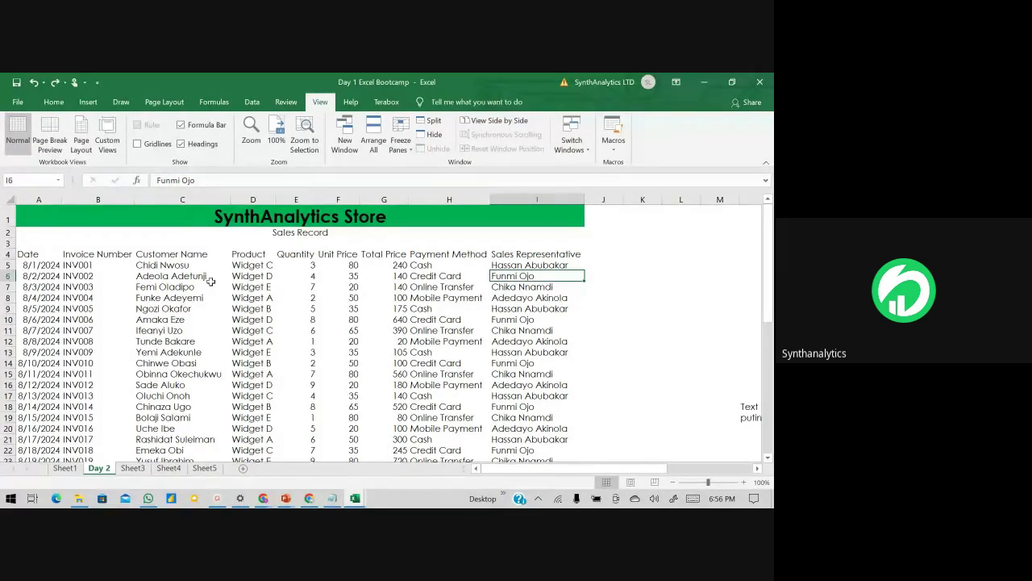
pyautogui.click(104, 236)
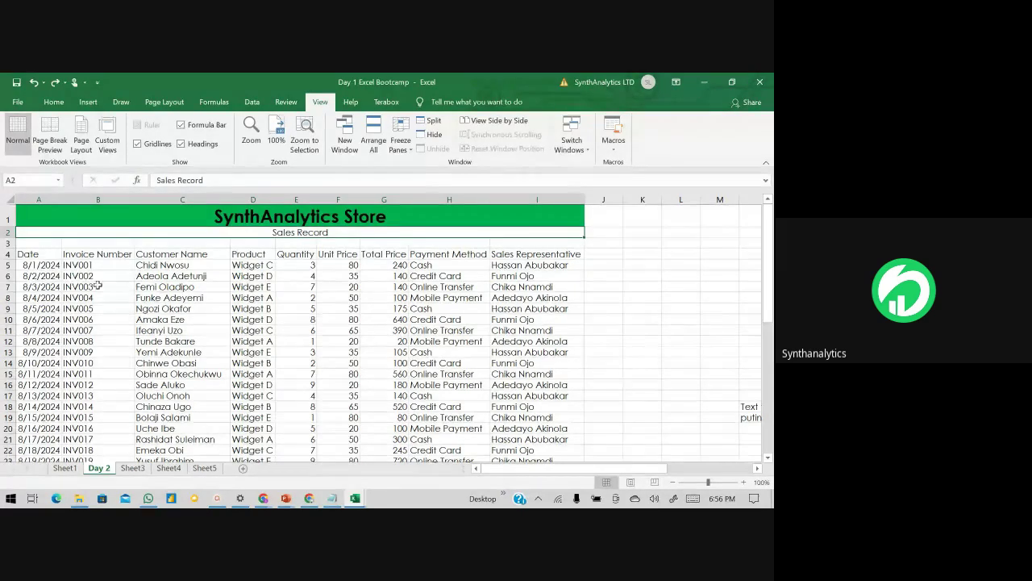
# Step: Convert the sales data range A4:I47 into a table with headers
pyautogui.click(29, 255)
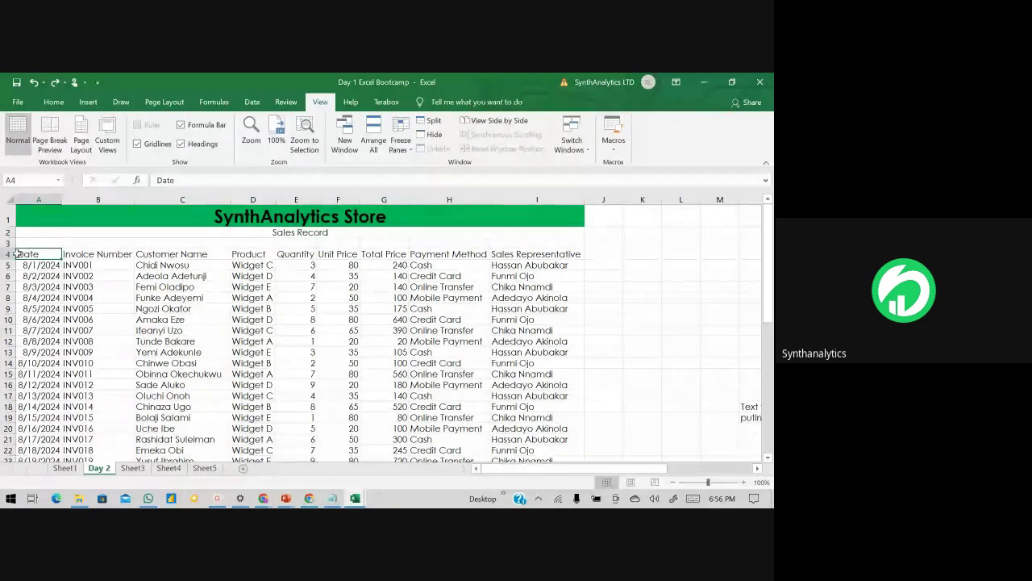
pyautogui.keyDown('shift'); pyautogui.click(472, 367); pyautogui.keyUp('shift')
pyautogui.moveTo(473, 371); pyautogui.dragTo(548, 440)
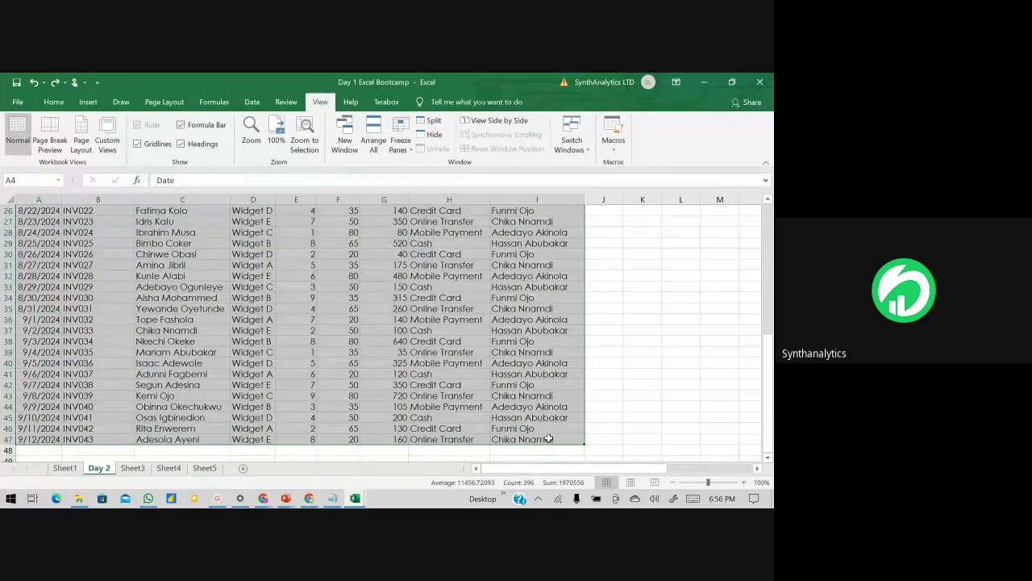
pyautogui.scroll(8, 329, 300)
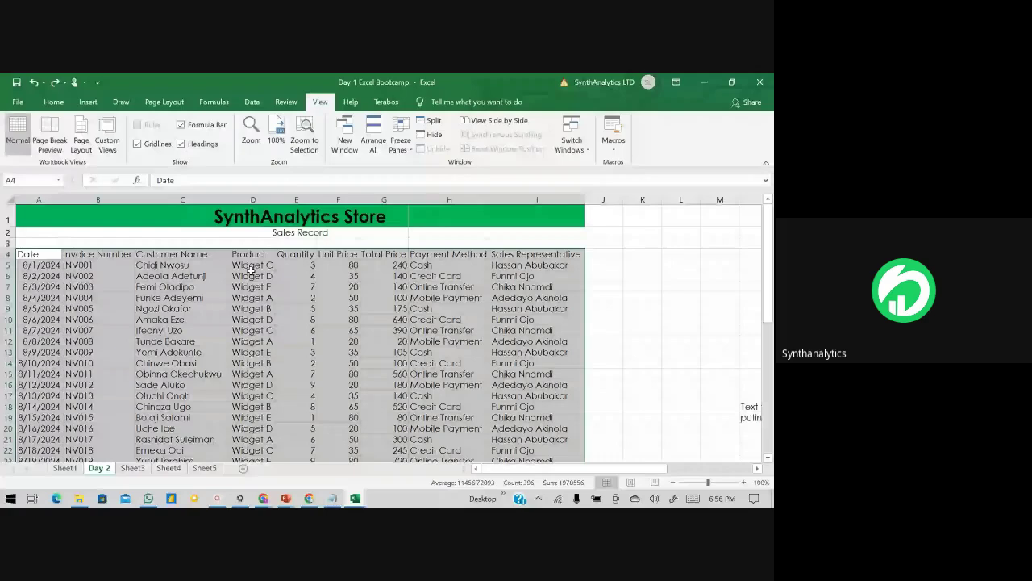
pyautogui.click(88, 102)
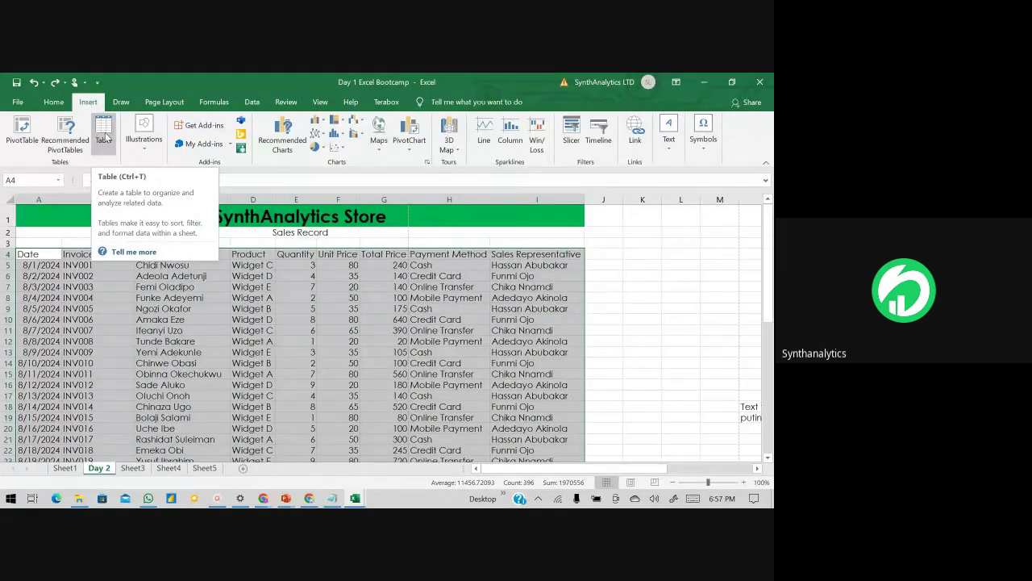
pyautogui.click(103, 133)
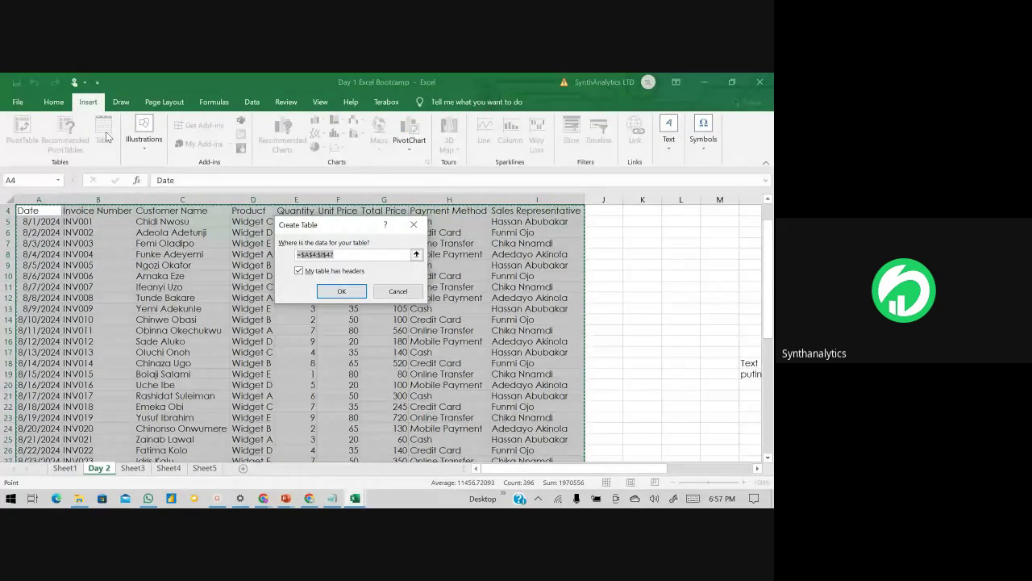
pyautogui.scroll(-9, 144, 277)
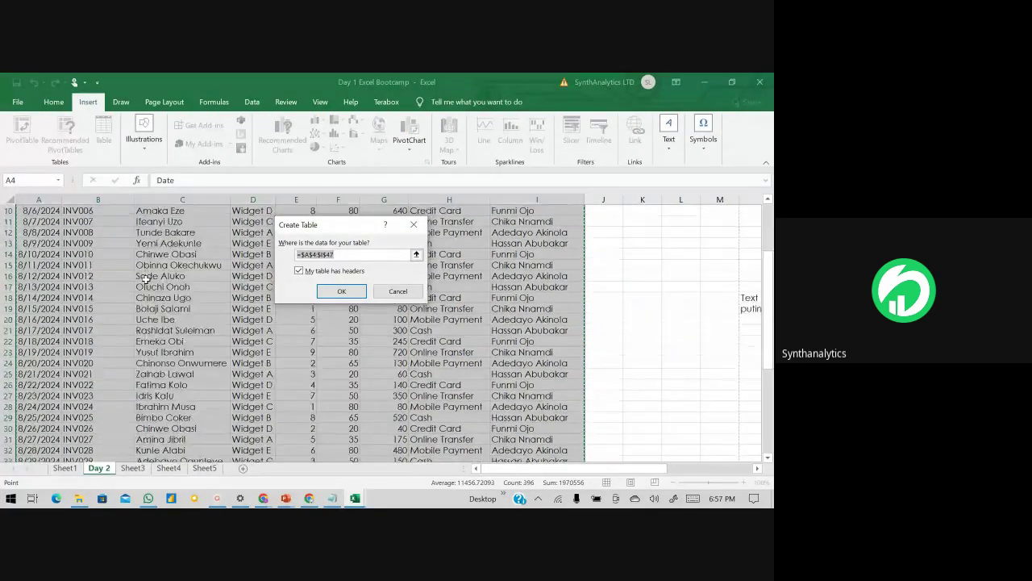
pyautogui.scroll(9, 143, 278)
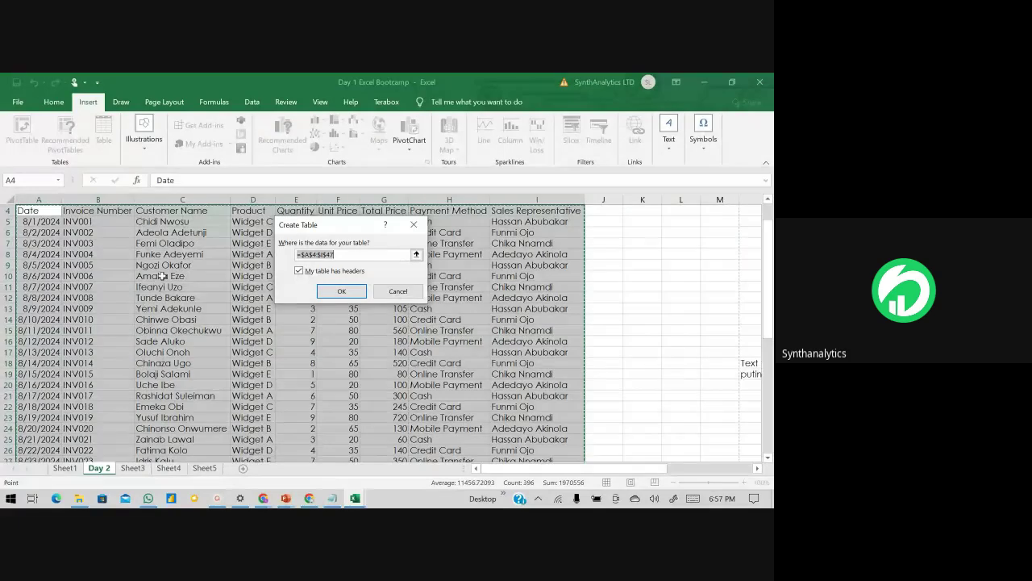
pyautogui.scroll(1, 143, 278)
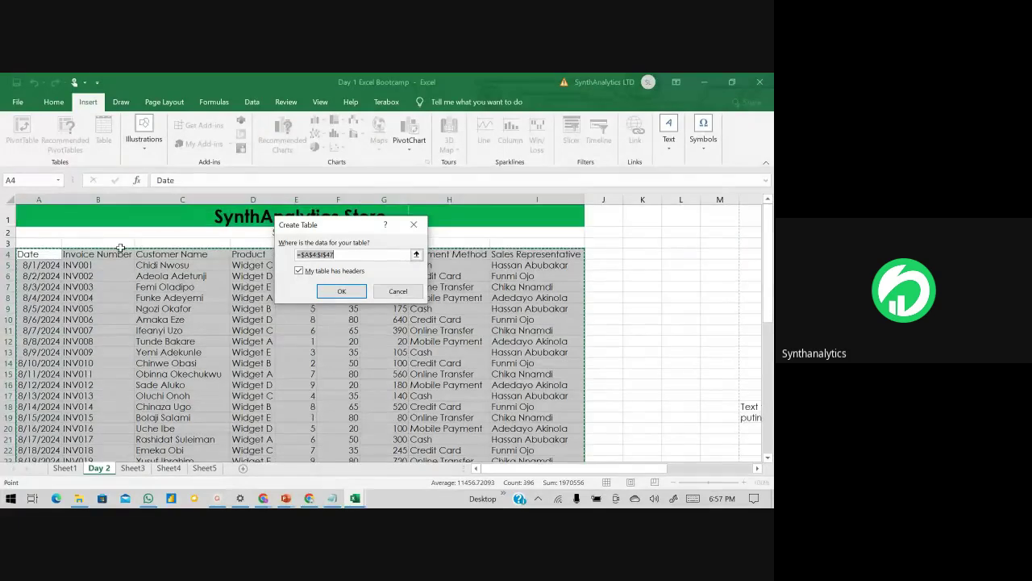
pyautogui.click(338, 292)
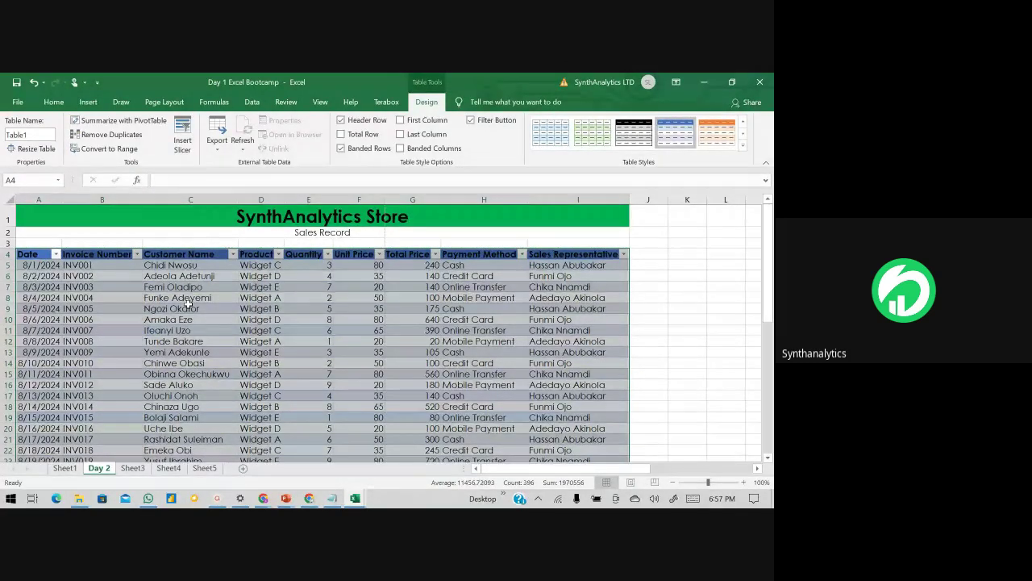
# Step: Undo the table creation and the earlier font changes, back to the Calibri font and the white store title
pyautogui.press('F2')
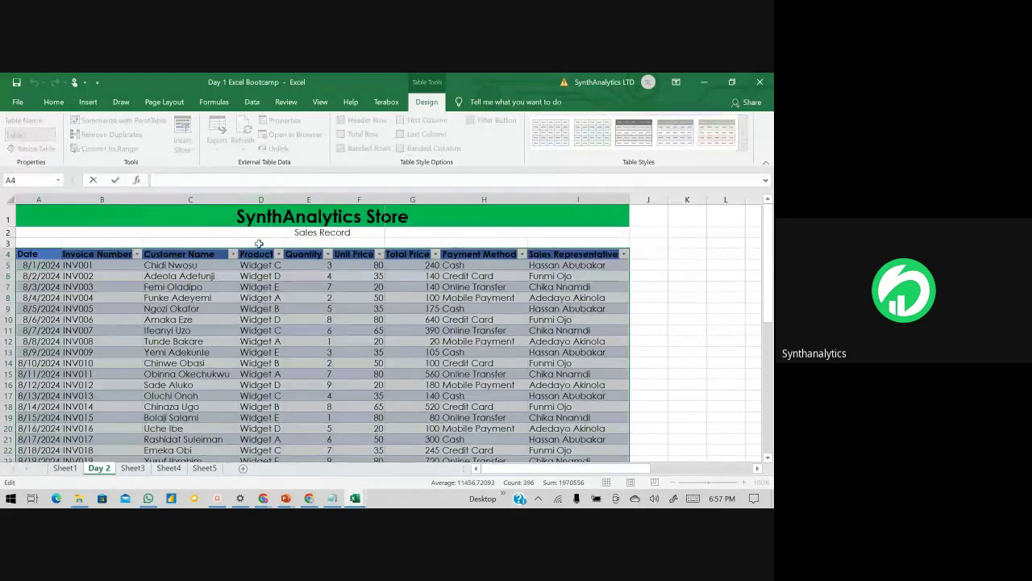
pyautogui.click(259, 243)
pyautogui.hotkey('ctrl', 'z')
pyautogui.hotkey('ctrl', 'z')
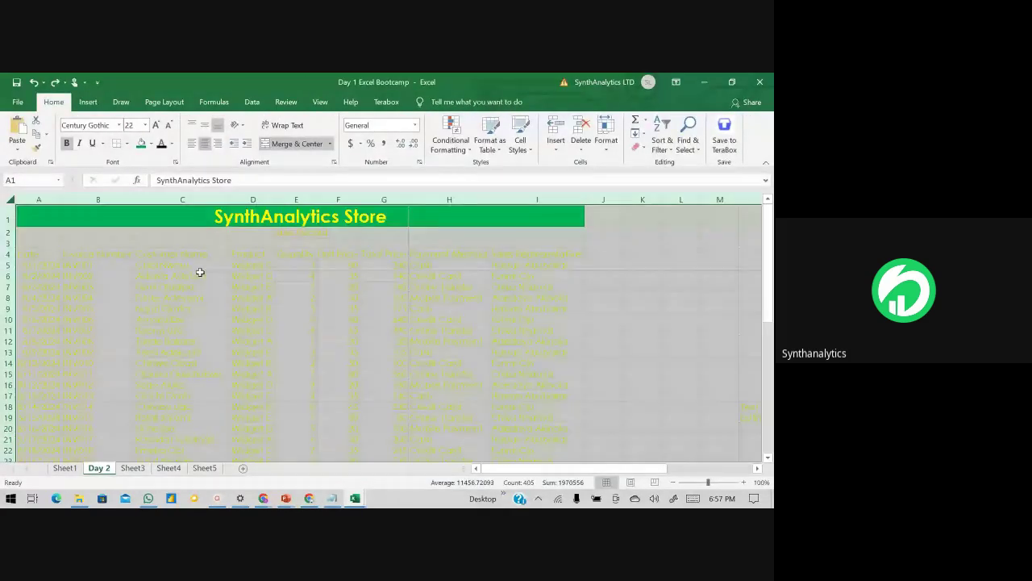
pyautogui.hotkey('ctrl', 'z')
pyautogui.hotkey('ctrl', 'z')
pyautogui.hotkey('ctrl', 'z')
pyautogui.hotkey('ctrl', 'z')
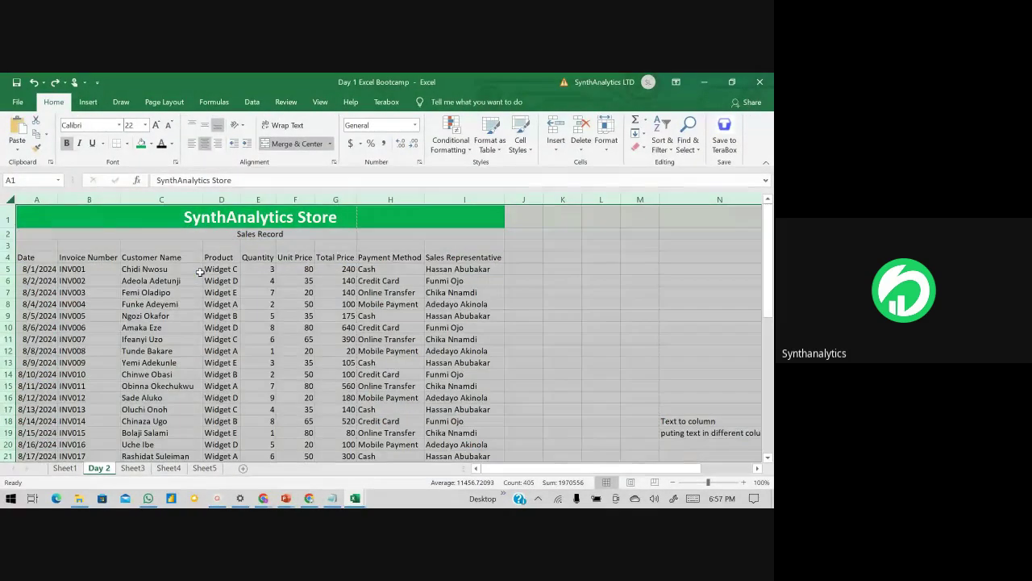
pyautogui.click(200, 272)
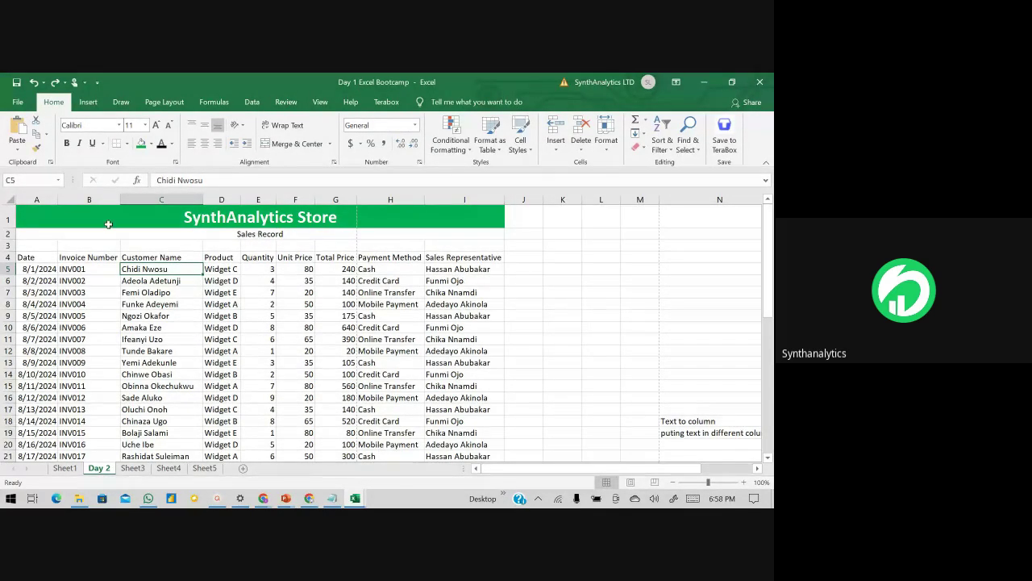
# Step: Change the font of the whole Day 2 sheet to Century Gothic
pyautogui.click(7, 200)
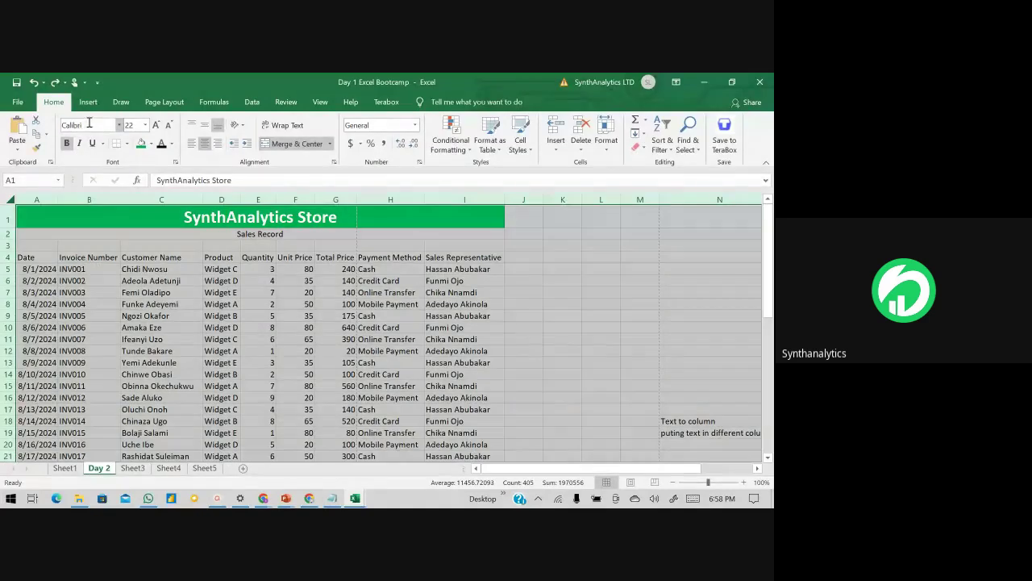
pyautogui.click(89, 124)
pyautogui.write('Cen')
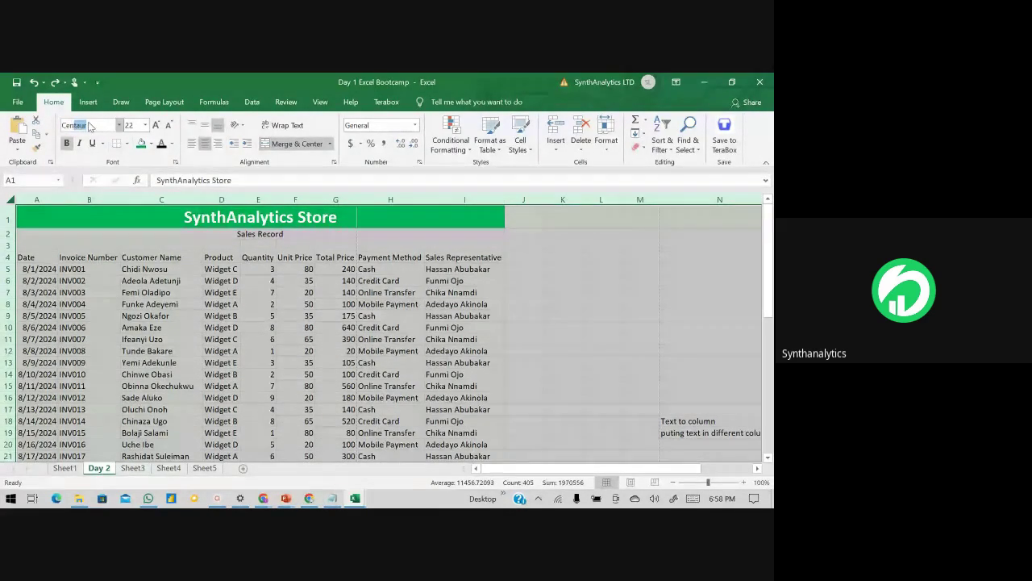
pyautogui.write('tu')
pyautogui.press('BackSpace')
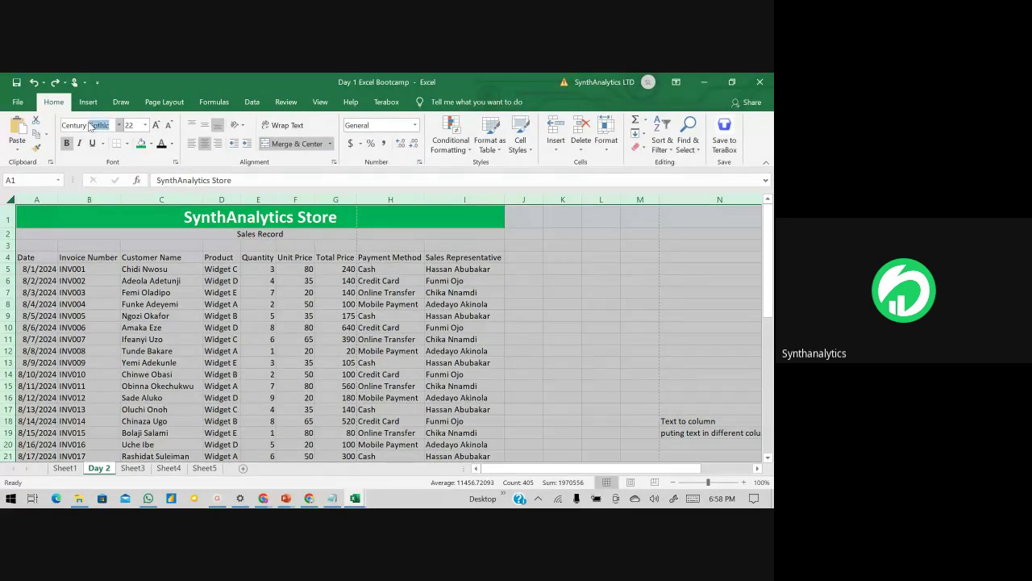
pyautogui.press('Return')
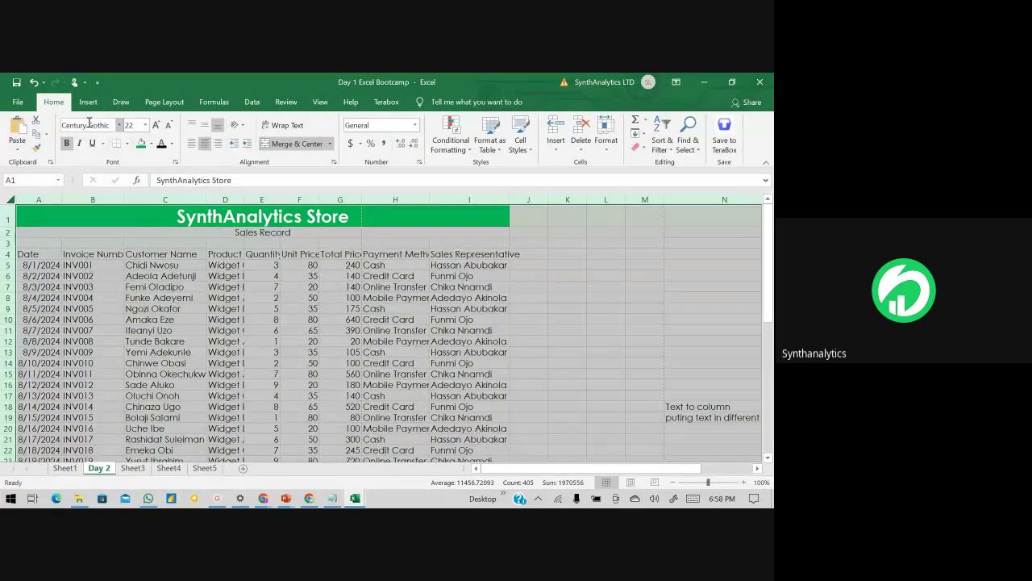
pyautogui.click(152, 264)
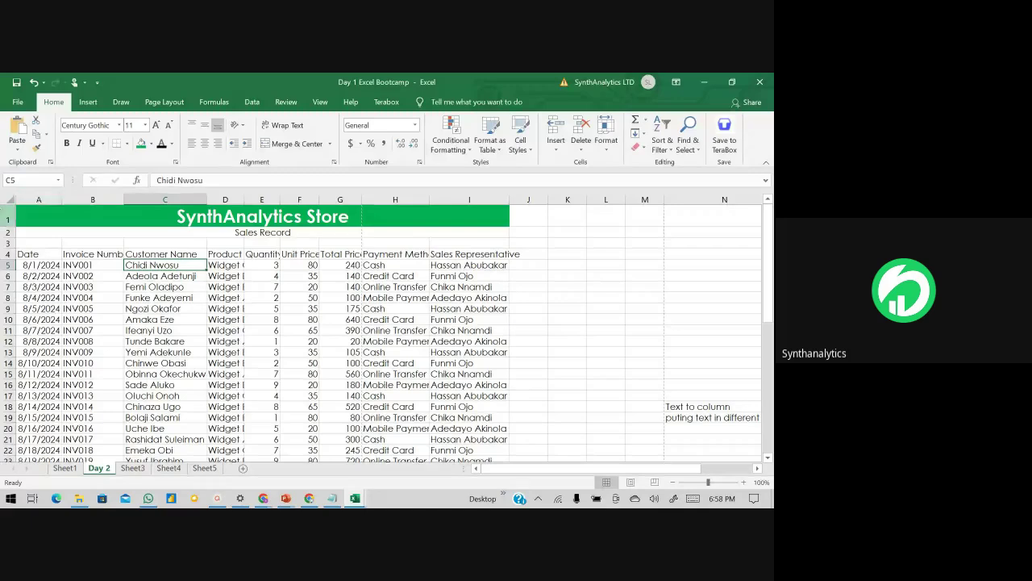
# Step: Autofit the widths of all columns on the Day 2 sheet to their contents
pyautogui.click(10, 199)
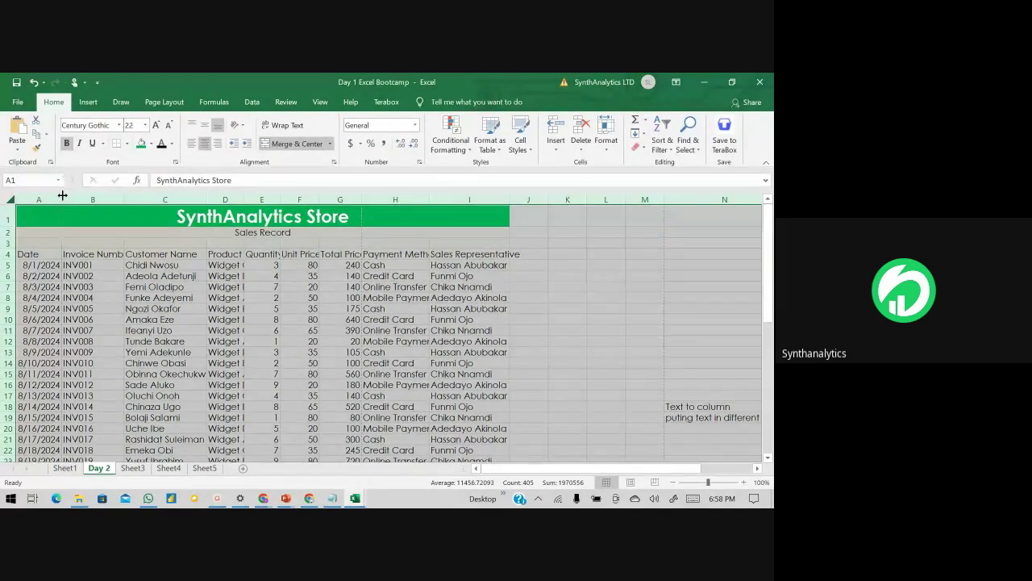
pyautogui.doubleClick(63, 196)
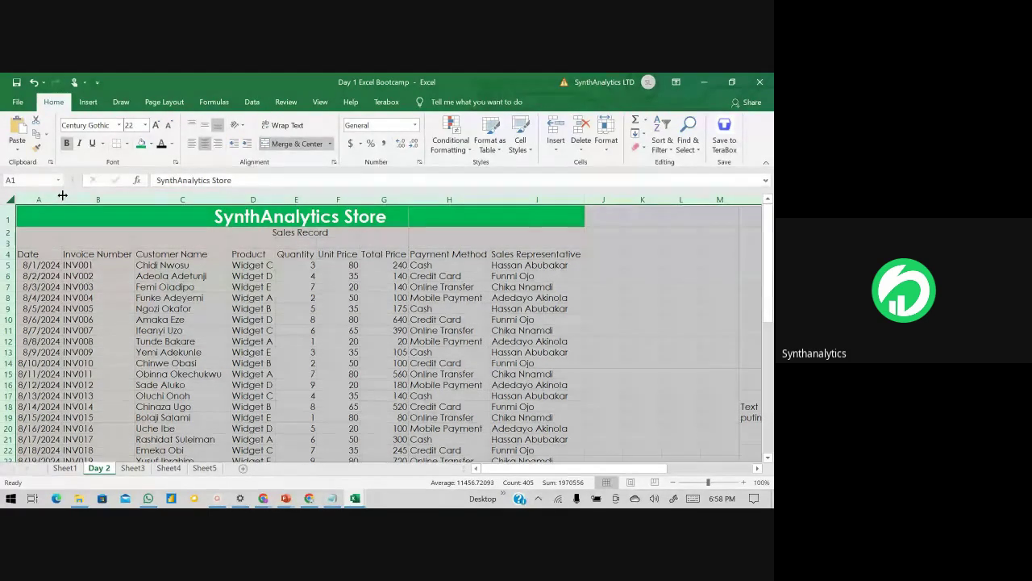
pyautogui.click(171, 341)
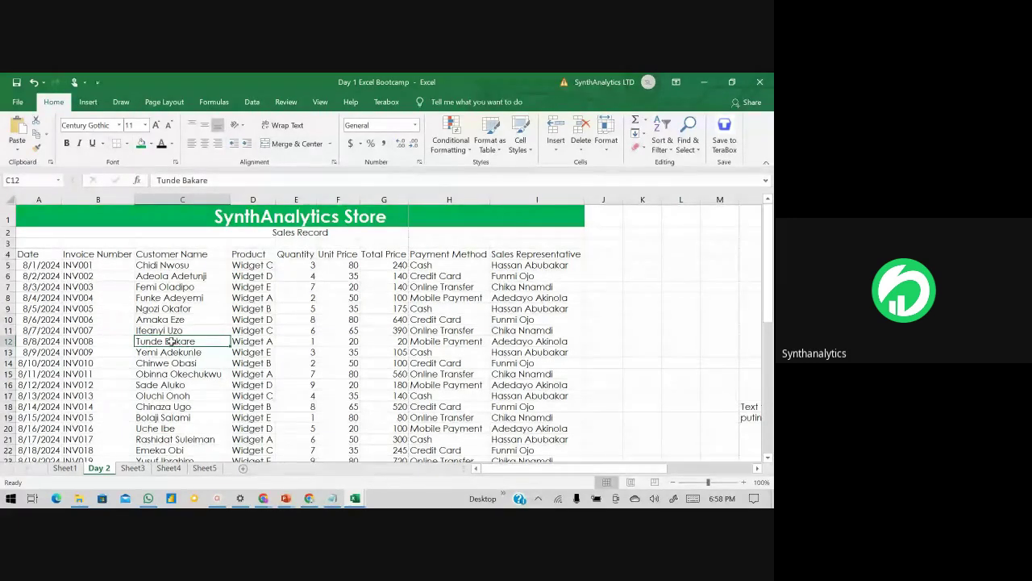
# Step: Switch to the Bootcamp file in Notepad to examine the raw comma-separated sales data, and return to the Excel workbook
pyautogui.click(333, 499)
pyautogui.click(53, 166)
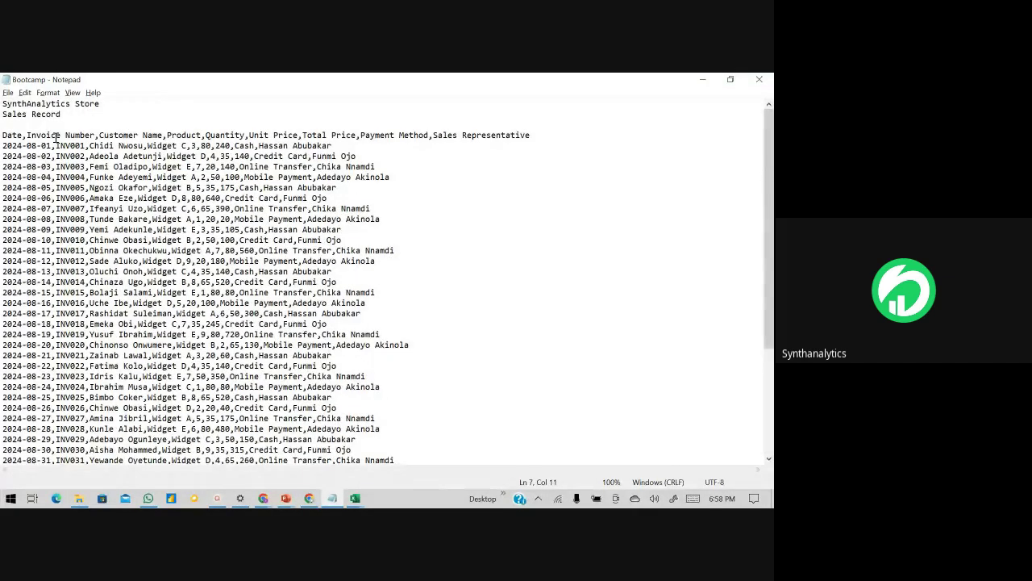
pyautogui.hotkey('alt', 'Tab')
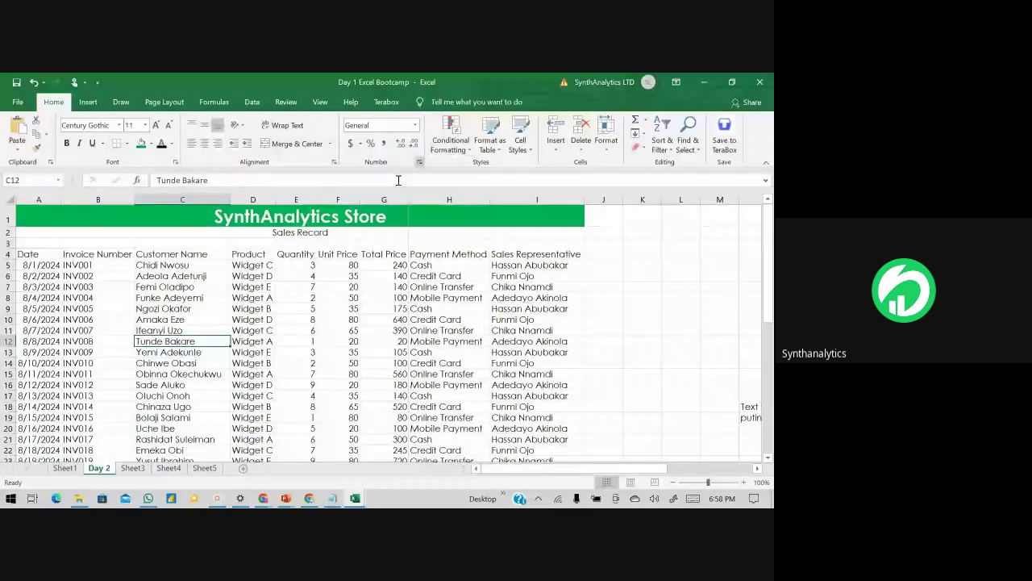
pyautogui.click(156, 307)
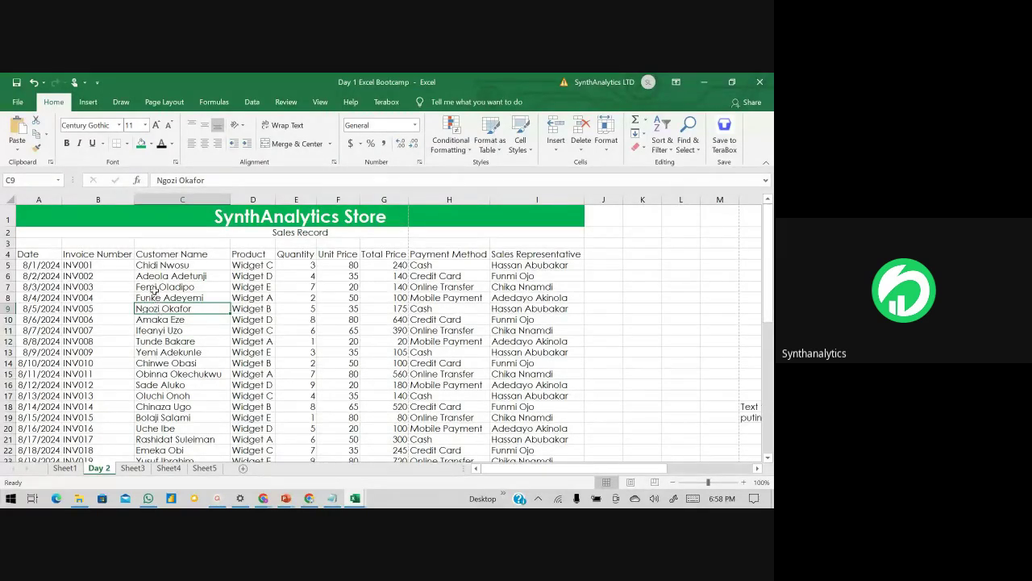
pyautogui.click(153, 288)
# Step: Convert the sales data range A4:I47 into a table, keeping row 4 as headers
pyautogui.click(30, 254)
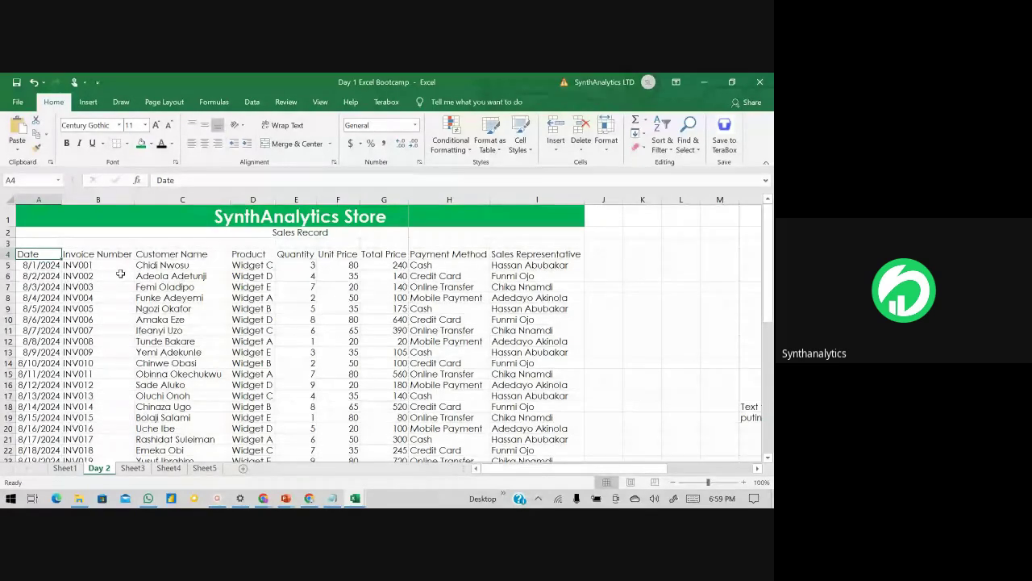
pyautogui.hotkey('ctrl', 'shift', 'Right')
pyautogui.hotkey('ctrl', 'shift', 'Down')
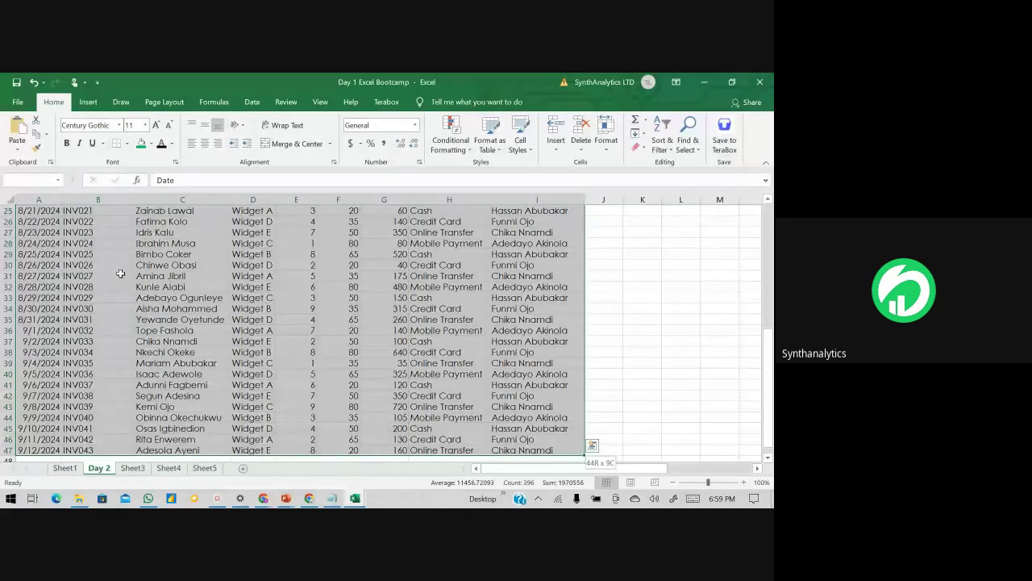
pyautogui.scroll(8, 121, 274)
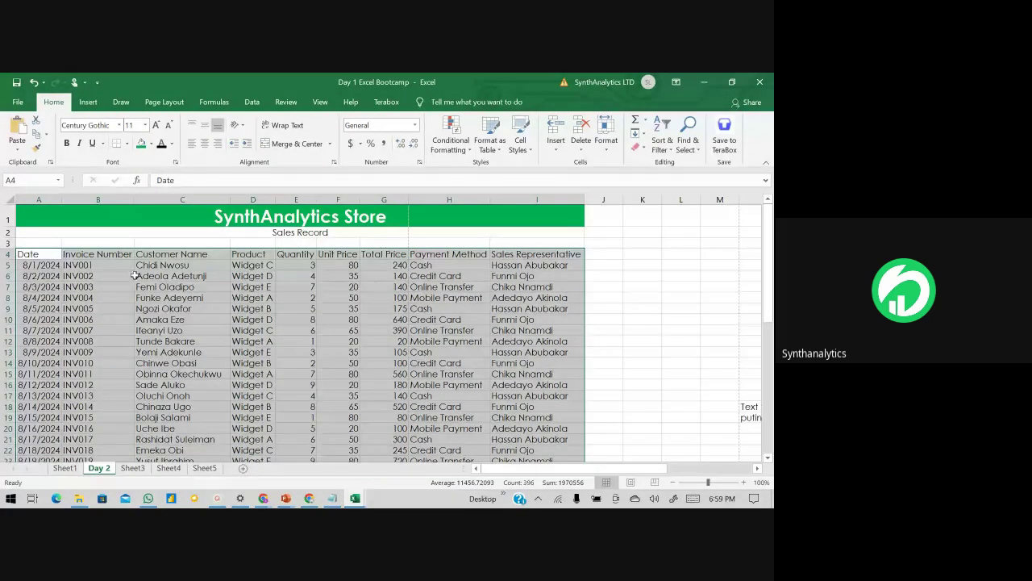
pyautogui.click(90, 102)
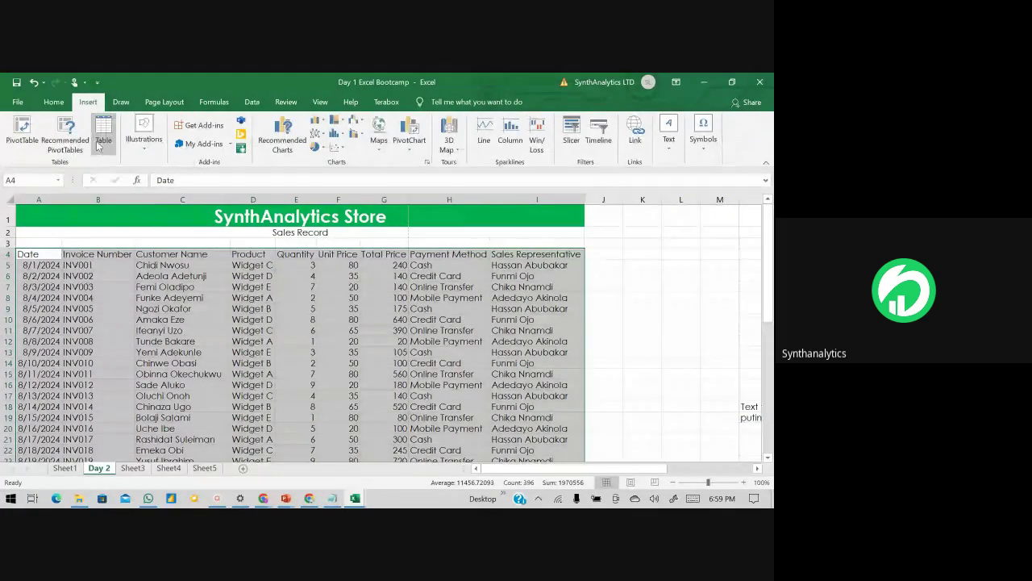
pyautogui.click(103, 138)
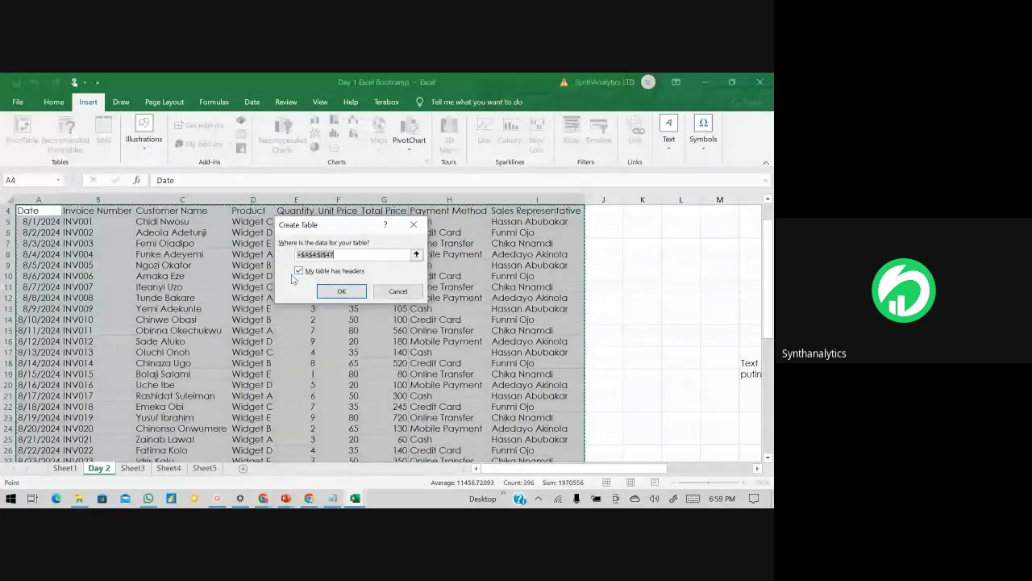
pyautogui.click(339, 290)
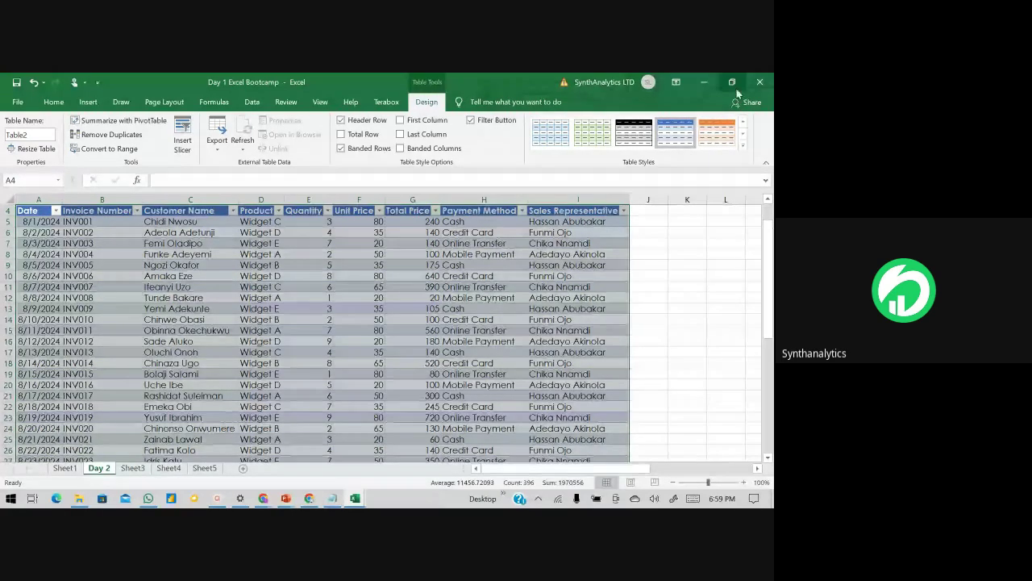
# Step: Apply the White, Table Style Light 1 style to the sales table and review the result
pyautogui.click(743, 146)
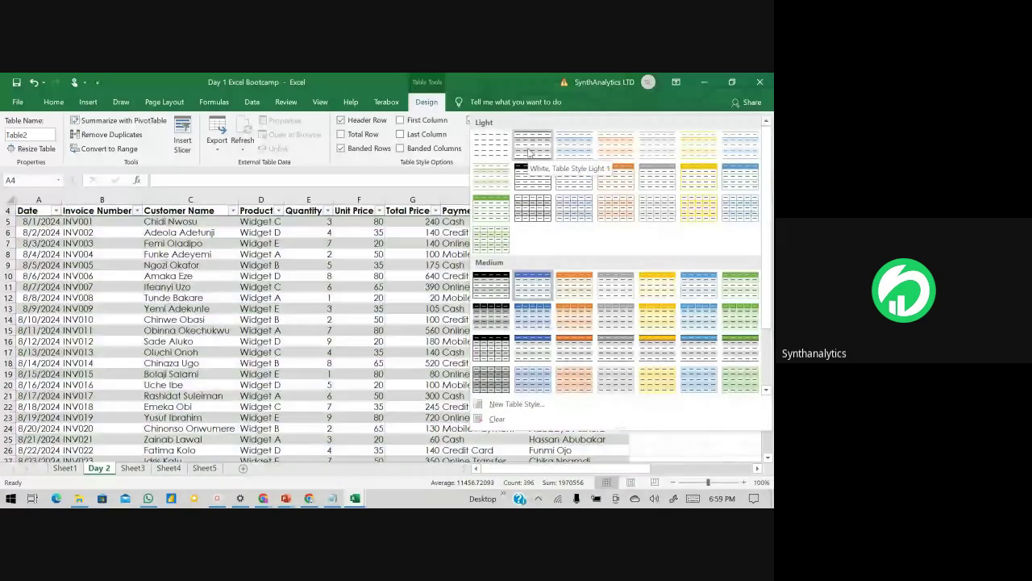
pyautogui.click(530, 150)
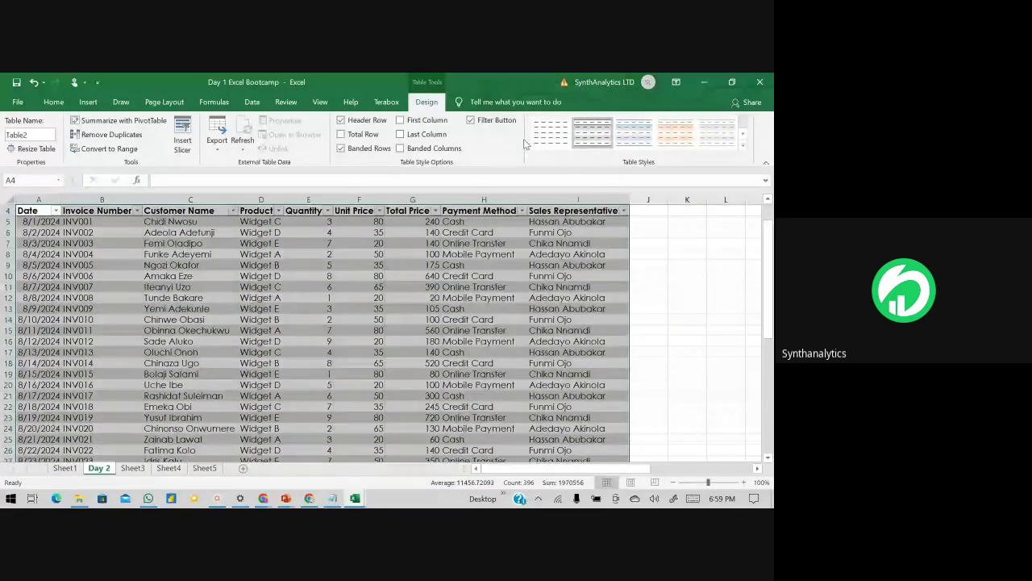
pyautogui.click(475, 264)
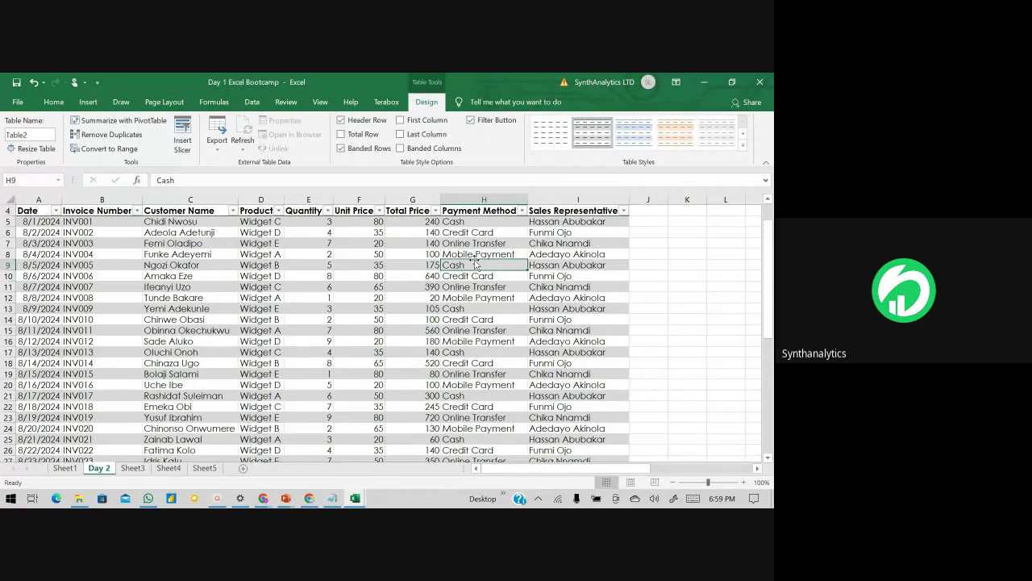
pyautogui.scroll(1, 379, 279)
pyautogui.click(188, 285)
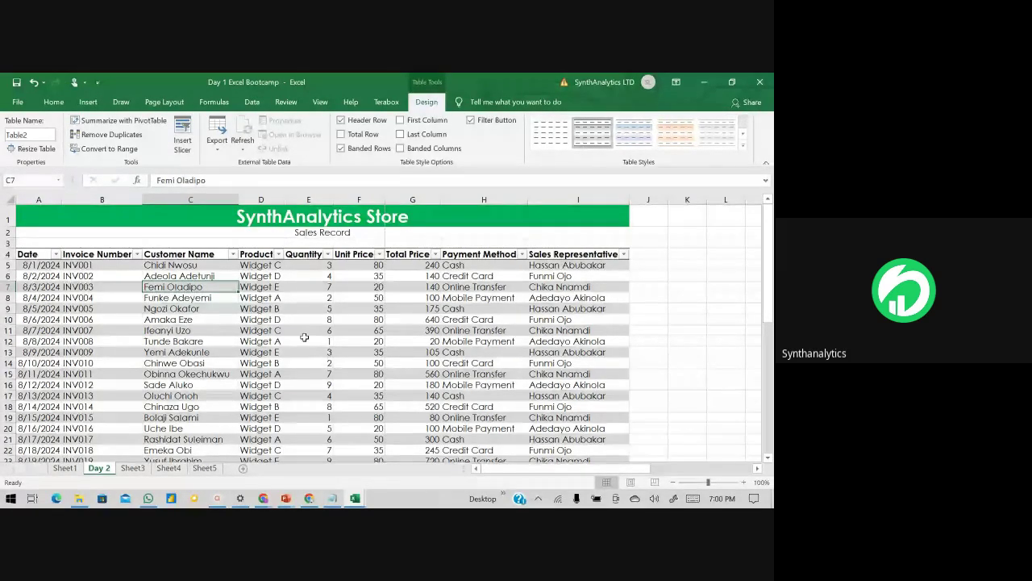
# Step: Filter the Payment Method column to Cash only and examine the payment methods and sales representatives of those records
pyautogui.click(522, 255)
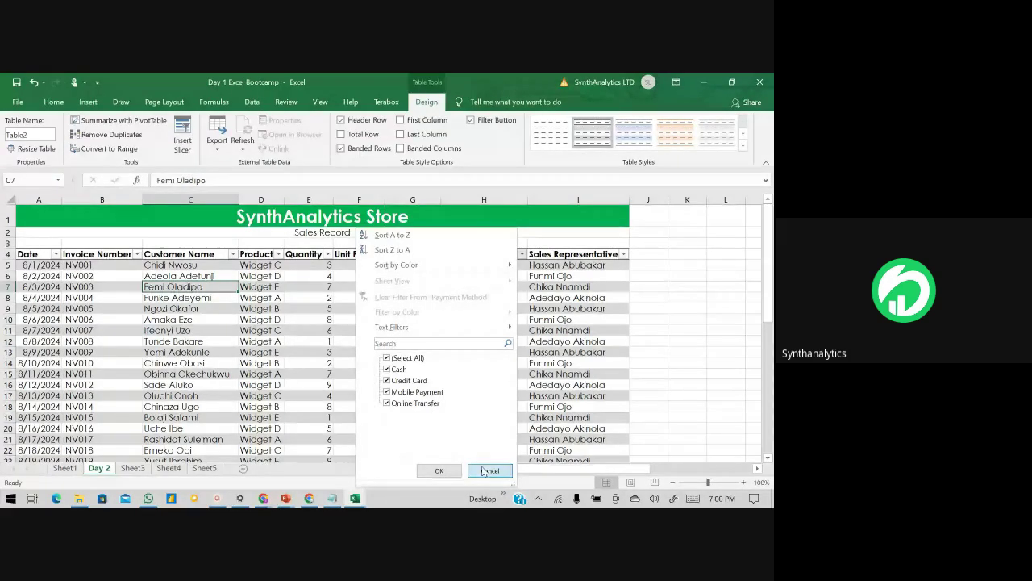
pyautogui.press('Escape')
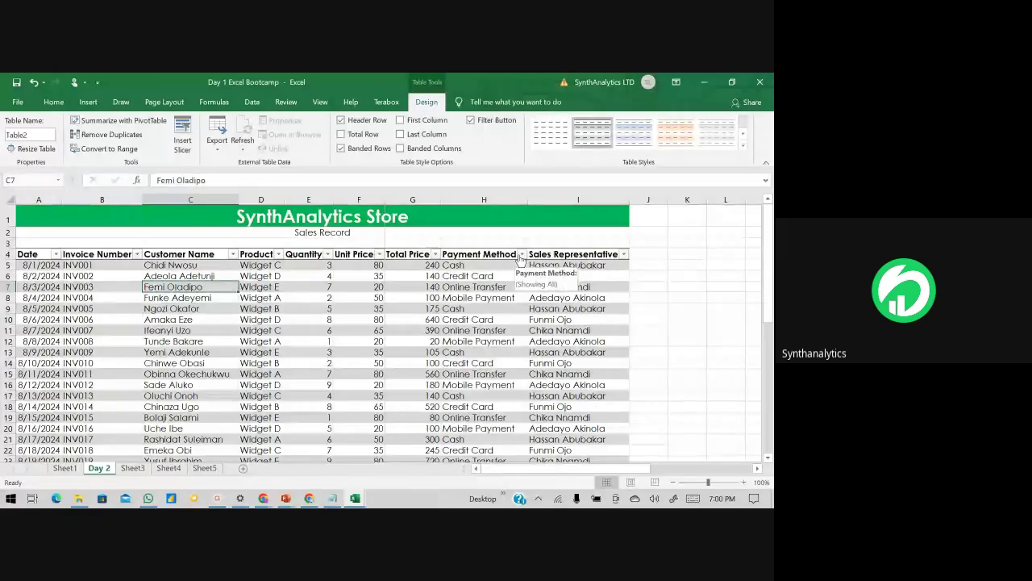
pyautogui.click(522, 255)
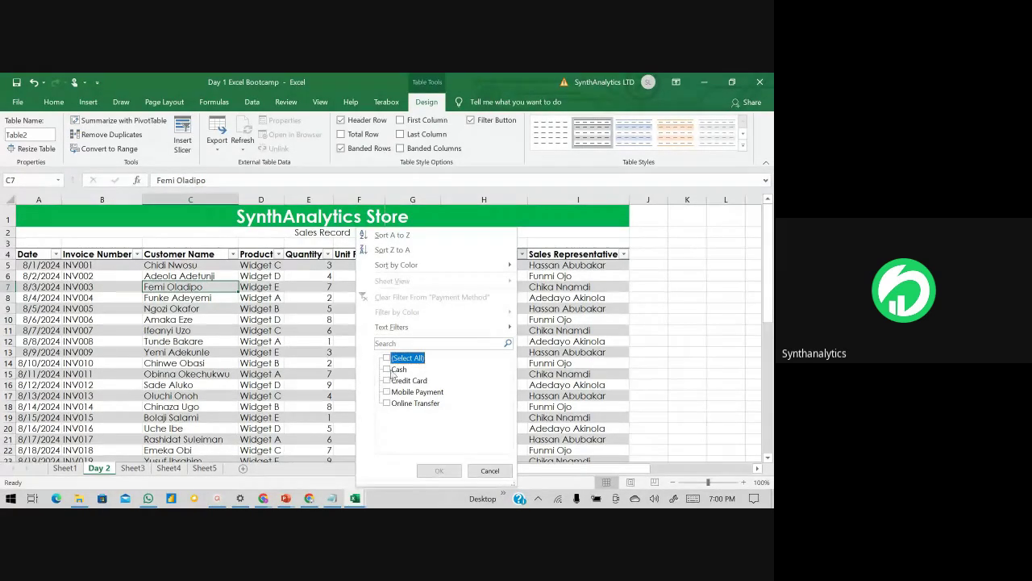
pyautogui.click(387, 369)
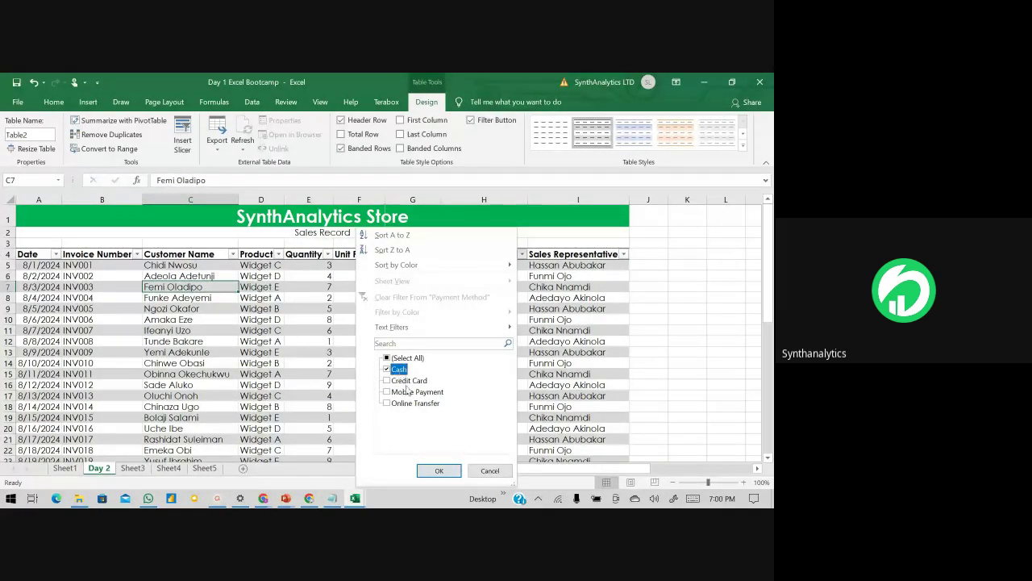
pyautogui.click(439, 471)
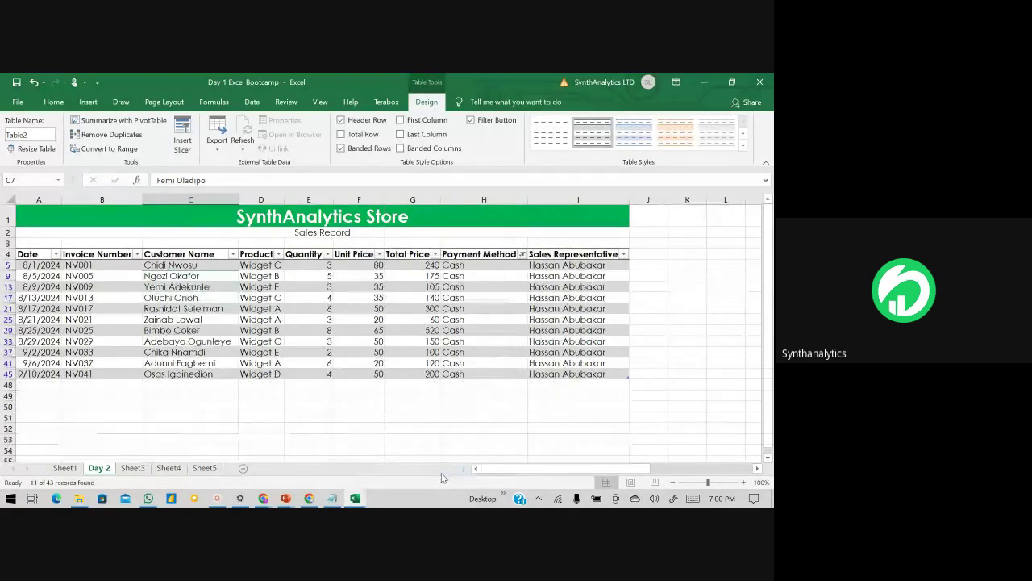
pyautogui.click(288, 394)
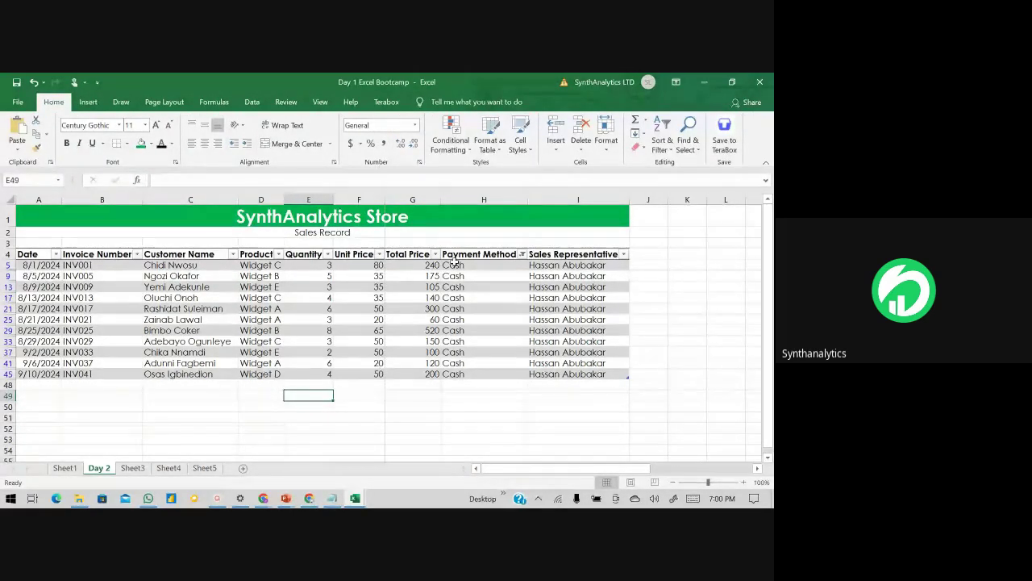
pyautogui.moveTo(453, 265); pyautogui.dragTo(465, 373)
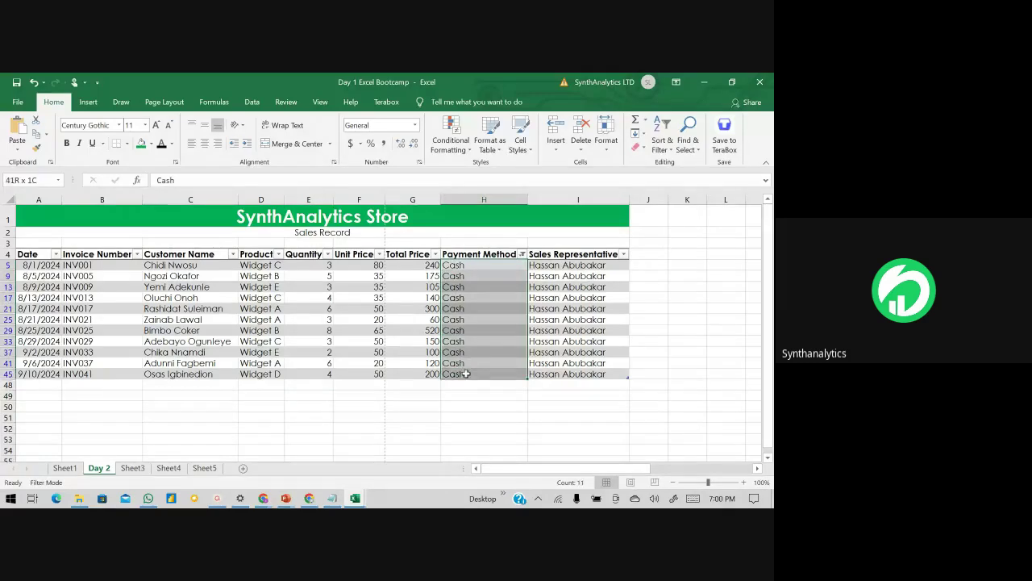
pyautogui.moveTo(565, 264); pyautogui.dragTo(573, 372)
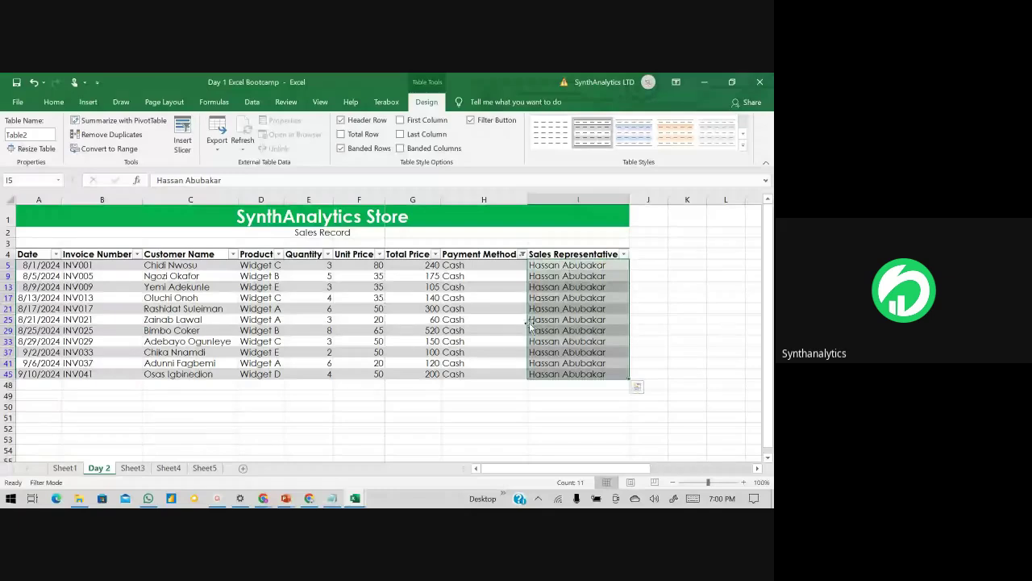
pyautogui.click(460, 265)
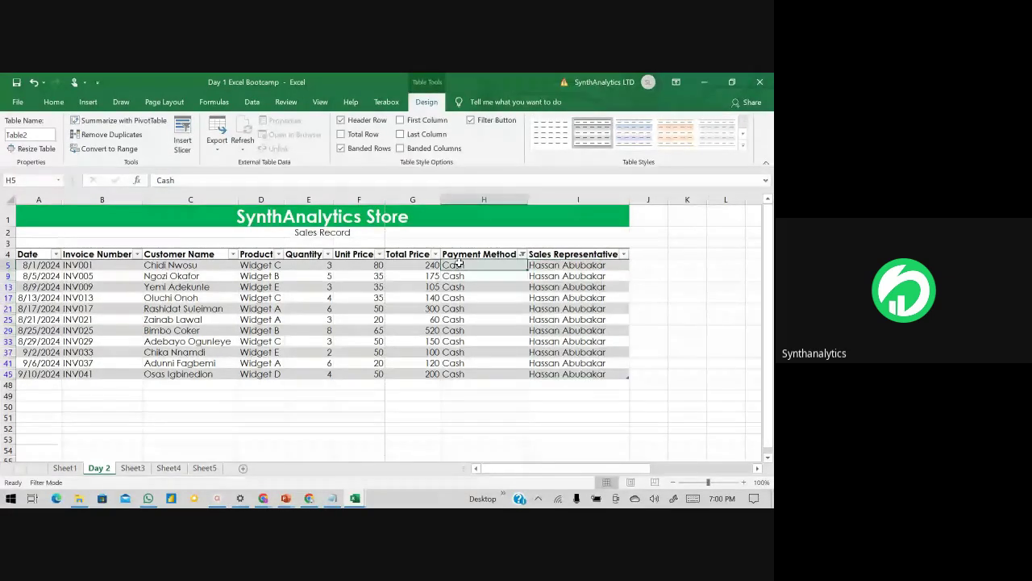
pyautogui.moveTo(458, 264); pyautogui.dragTo(456, 374)
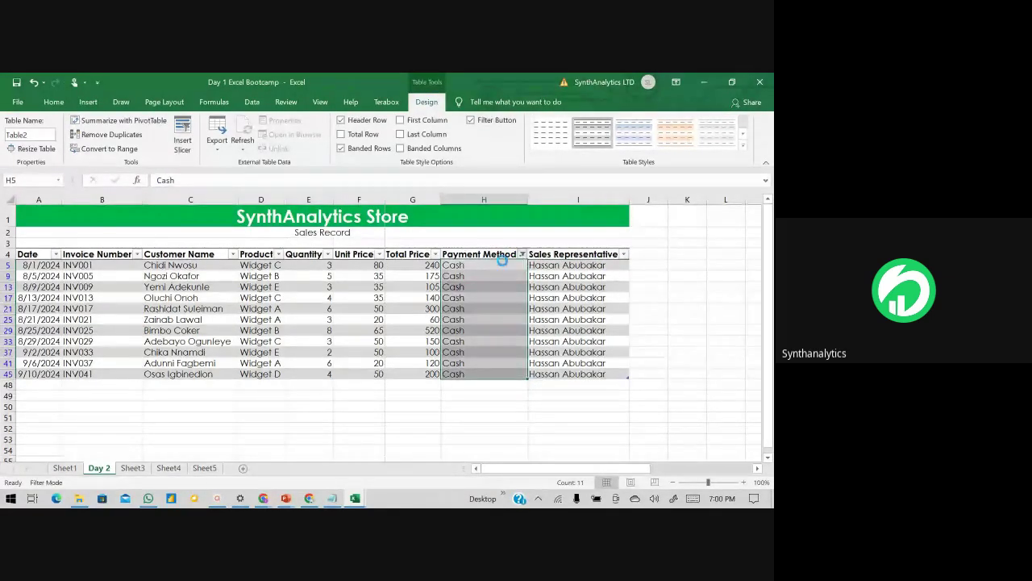
# Step: Change the Payment Method filter to show only Credit Card sales
pyautogui.click(522, 254)
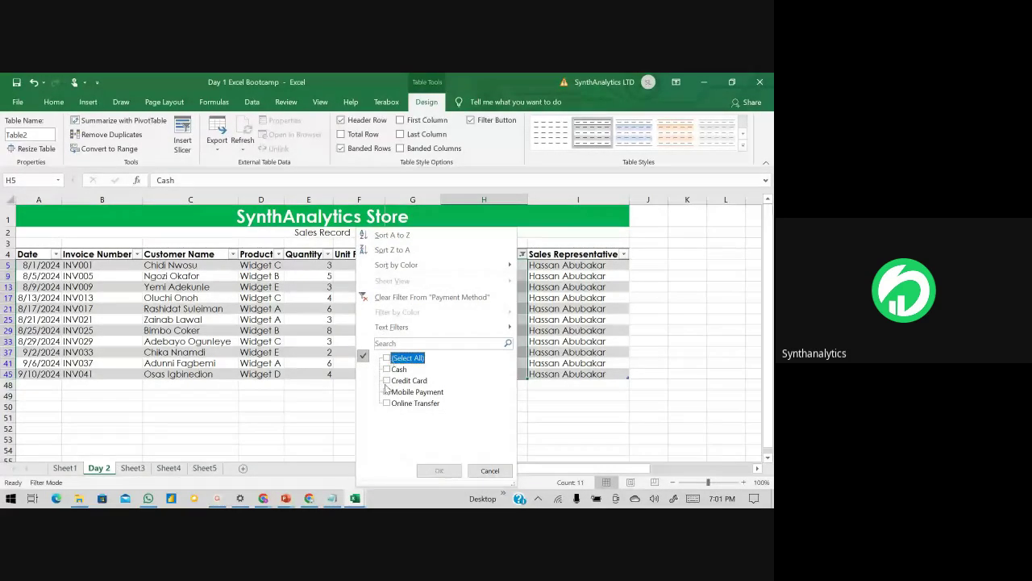
pyautogui.click(387, 380)
pyautogui.click(435, 471)
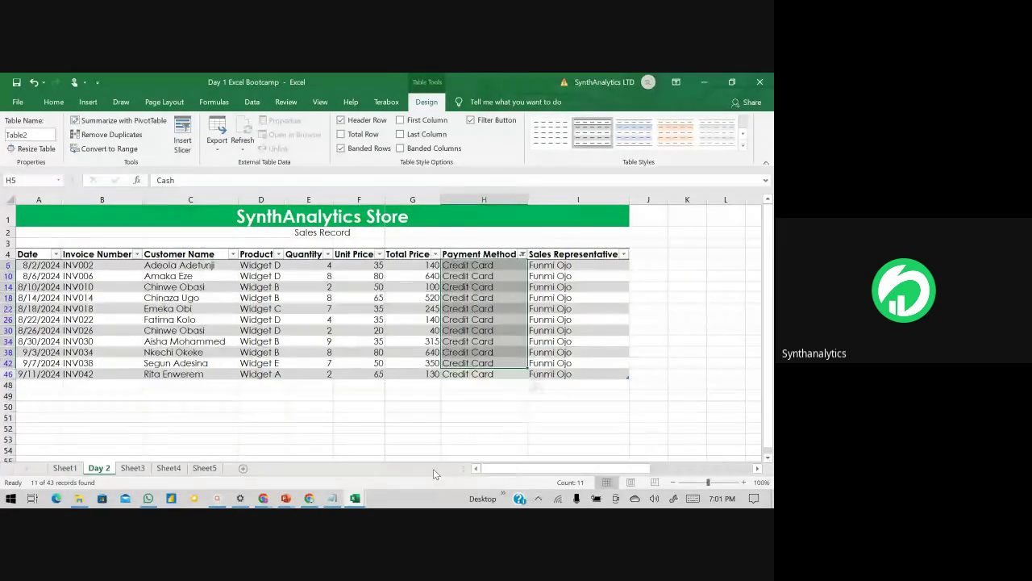
pyautogui.click(482, 309)
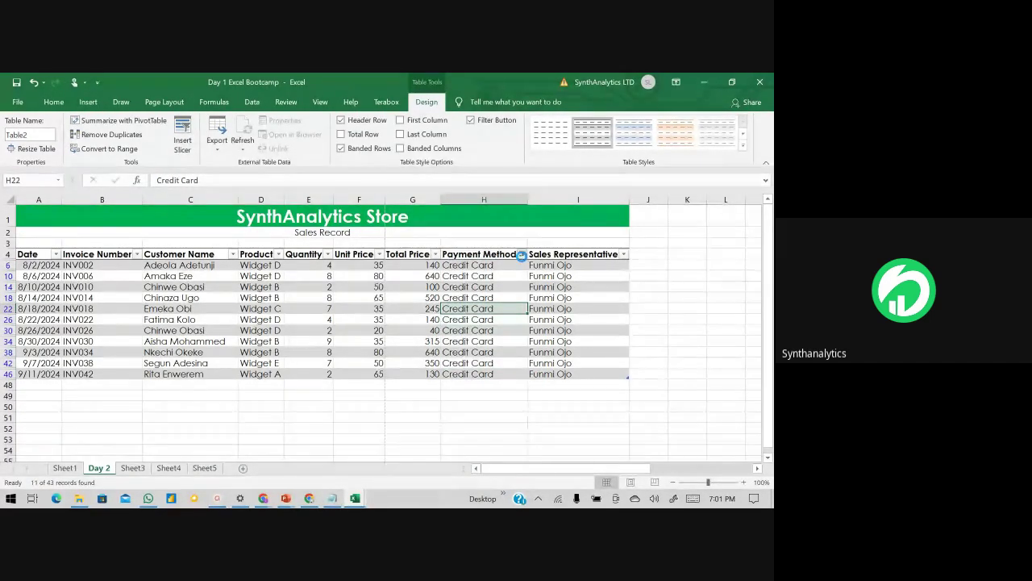
# Step: Change the Payment Method filter to show only Mobile Payment sales
pyautogui.click(522, 254)
pyautogui.click(387, 392)
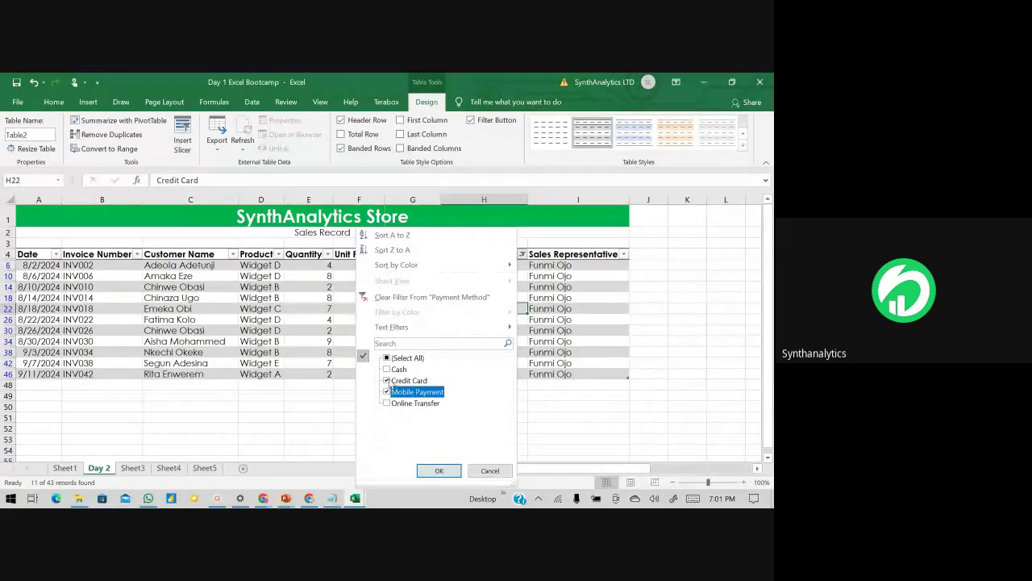
pyautogui.click(388, 381)
pyautogui.click(436, 470)
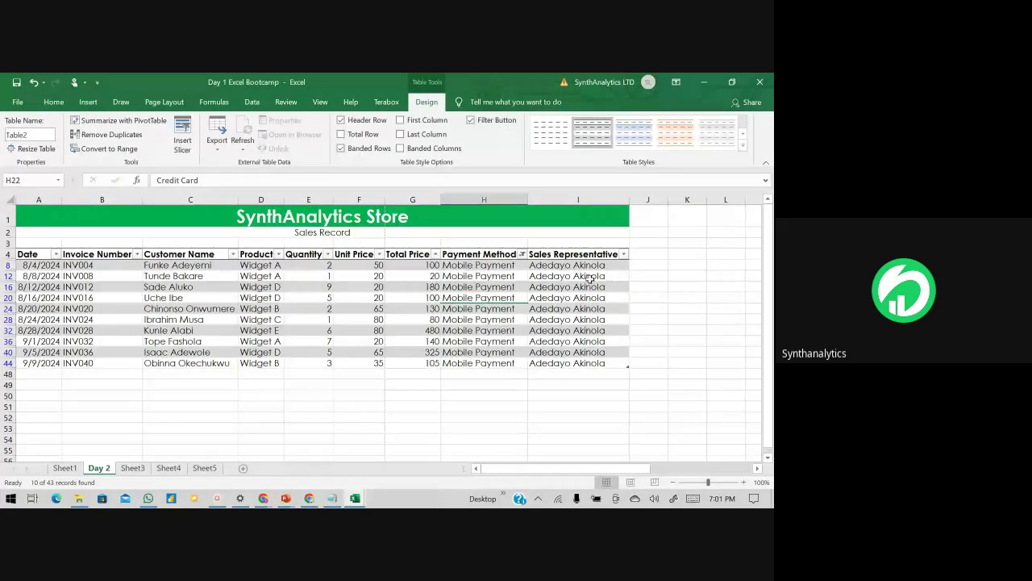
# Step: Switch the Payment Method filter to show only Online Transfer sales
pyautogui.click(522, 254)
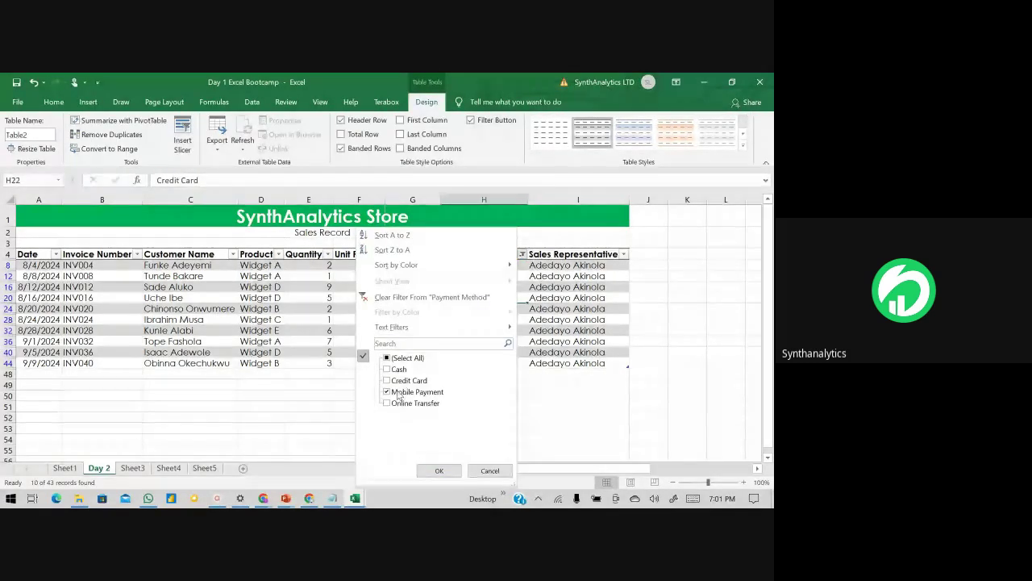
pyautogui.click(389, 392)
pyautogui.click(388, 403)
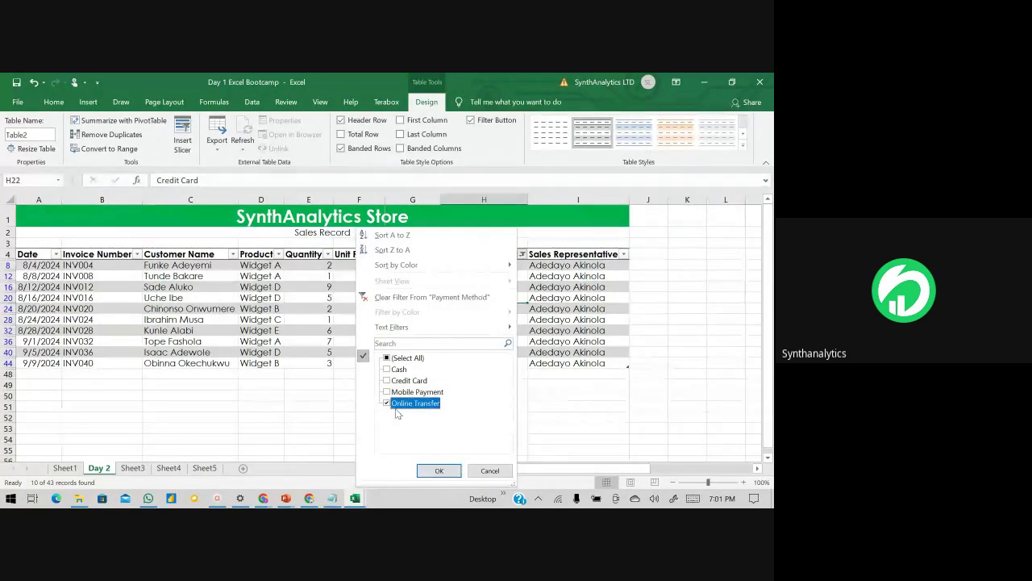
pyautogui.click(438, 470)
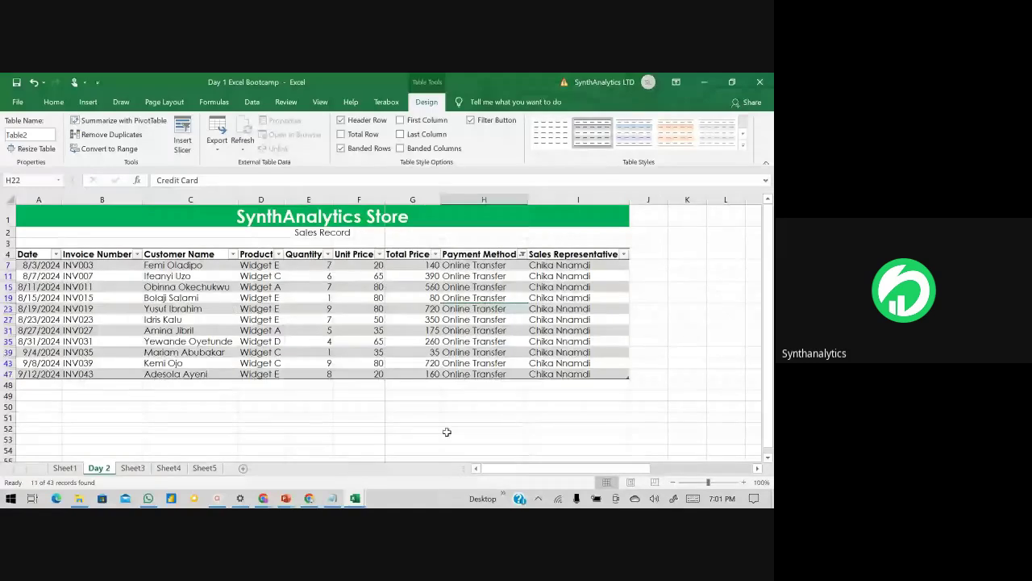
pyautogui.click(475, 341)
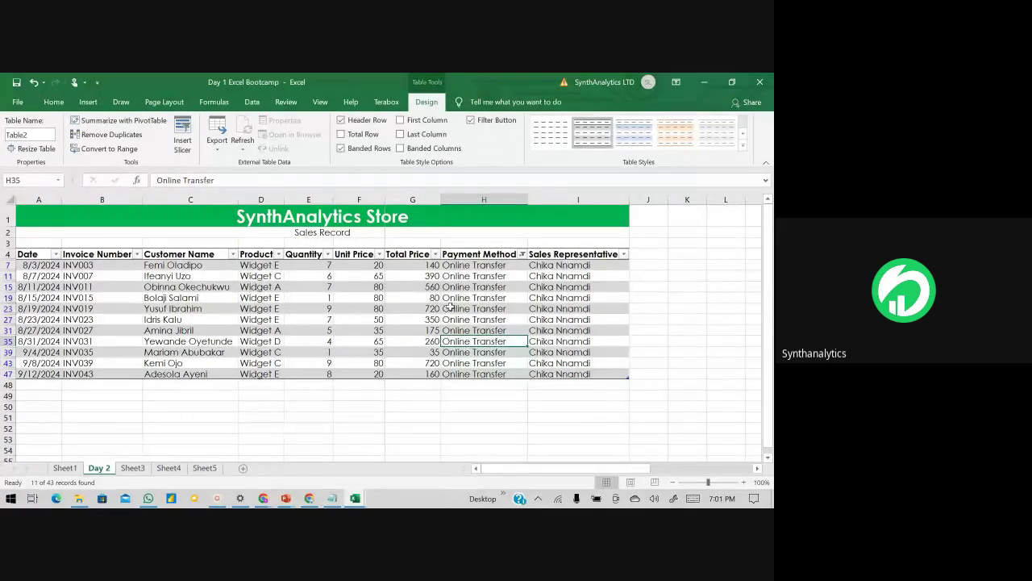
# Step: Clear the filter from the Payment Method column and look over the full sales table
pyautogui.click(522, 254)
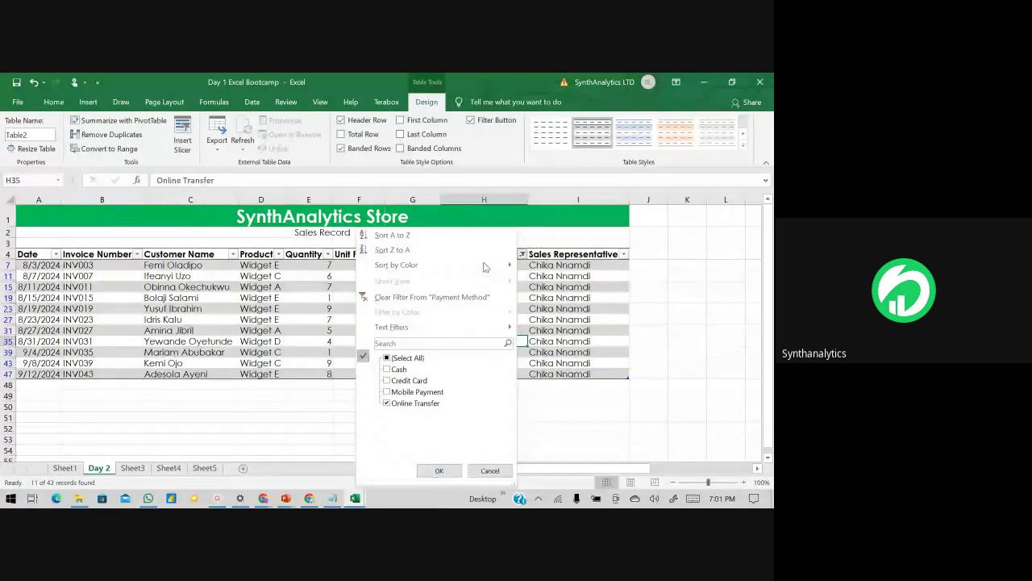
pyautogui.click(415, 296)
pyautogui.click(468, 319)
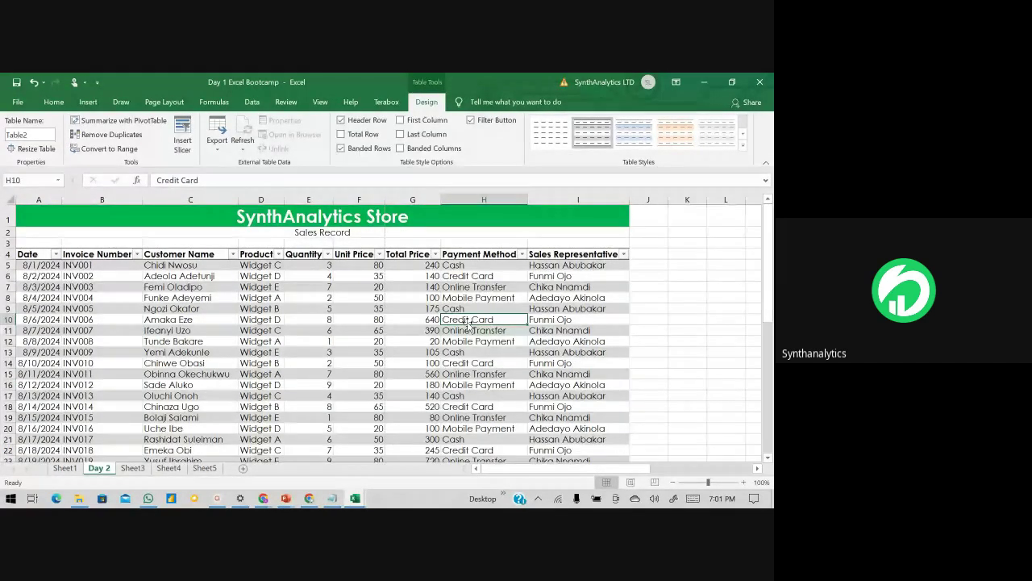
pyautogui.scroll(-8, 468, 327)
pyautogui.scroll(8, 468, 326)
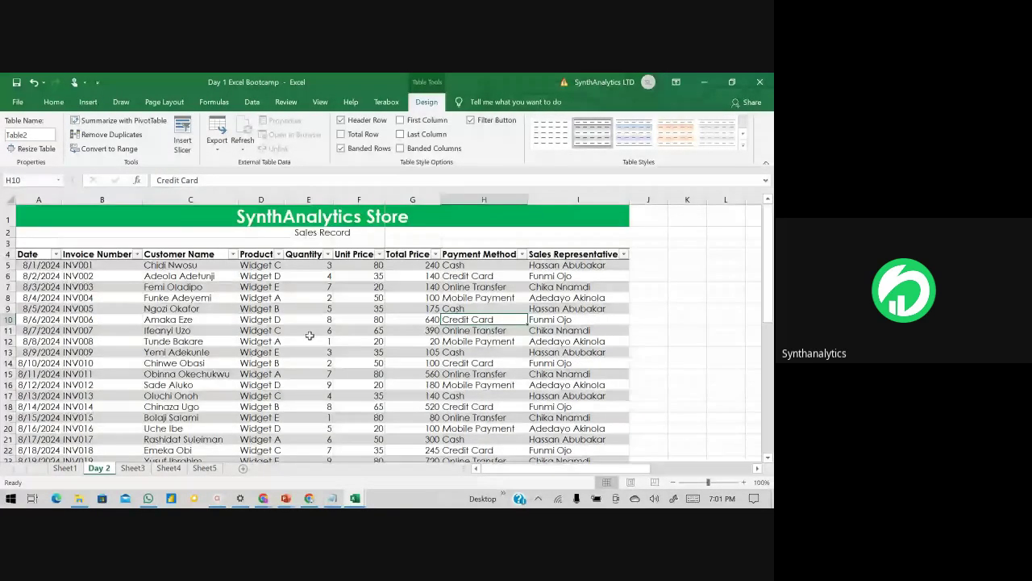
# Step: Filter the Product column to show only Widget B sales
pyautogui.click(278, 254)
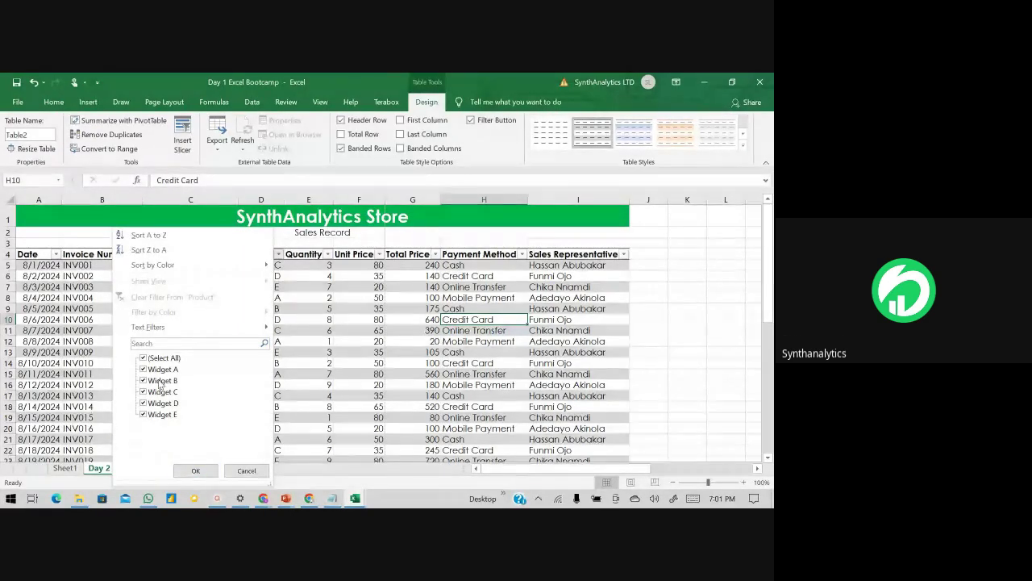
pyautogui.click(142, 358)
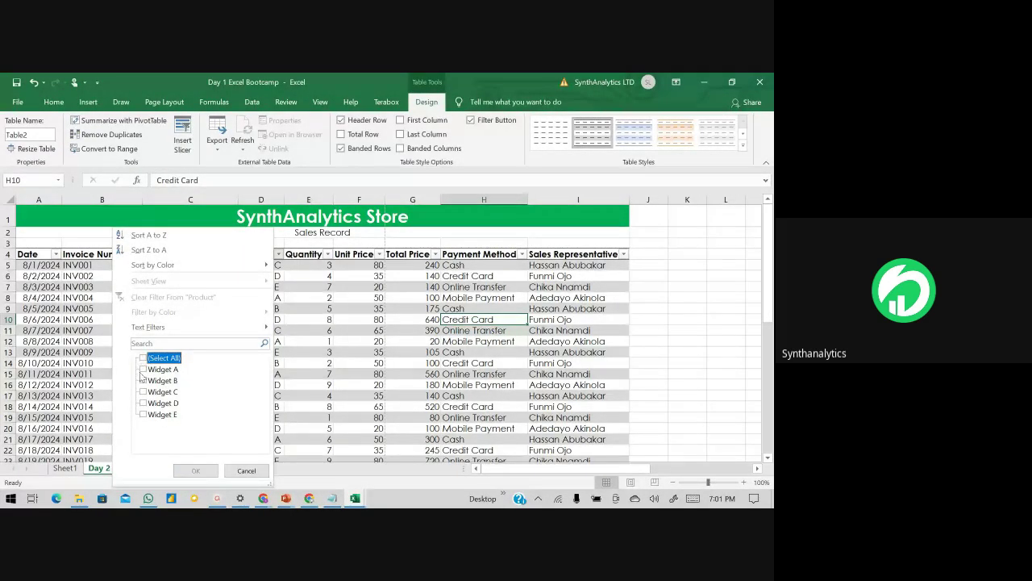
pyautogui.click(143, 381)
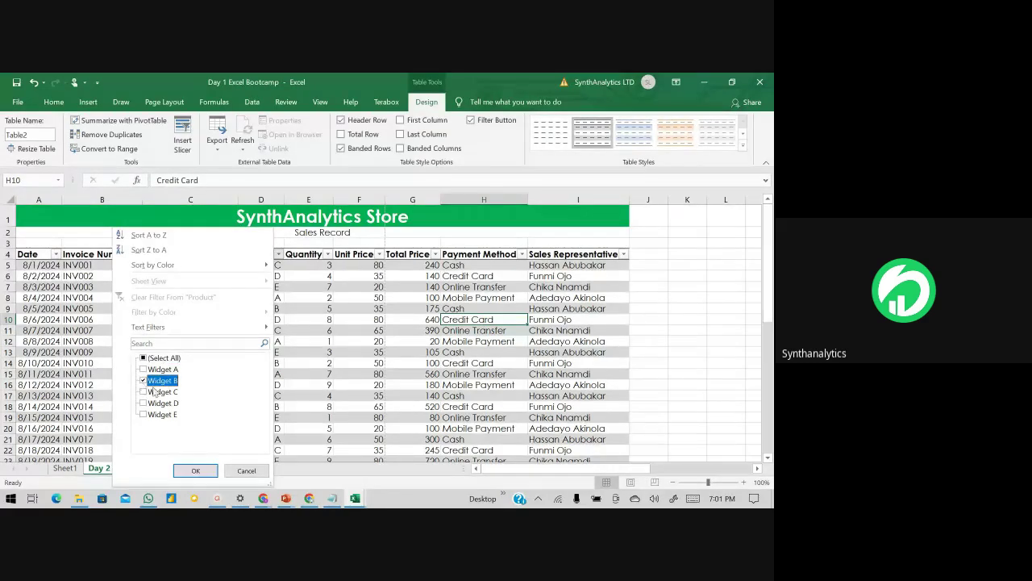
pyautogui.click(191, 473)
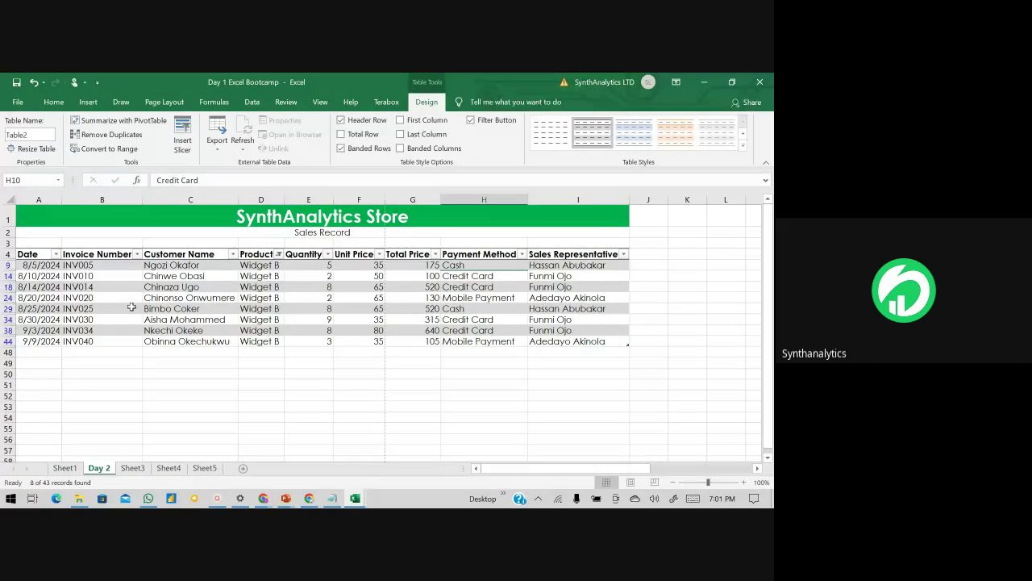
# Step: Reset the Product filter so that all widgets are included again
pyautogui.click(279, 254)
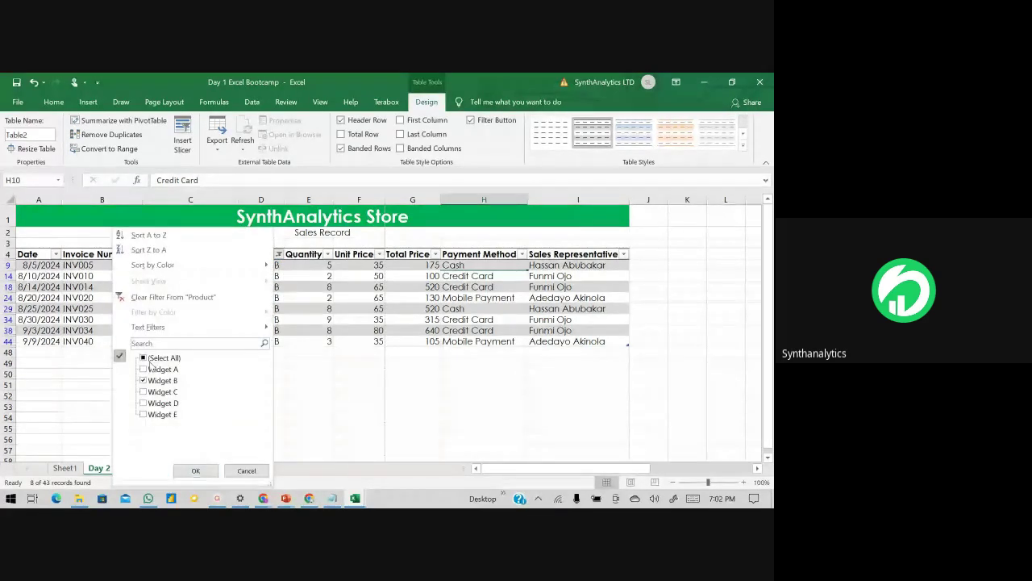
pyautogui.click(144, 359)
pyautogui.click(196, 470)
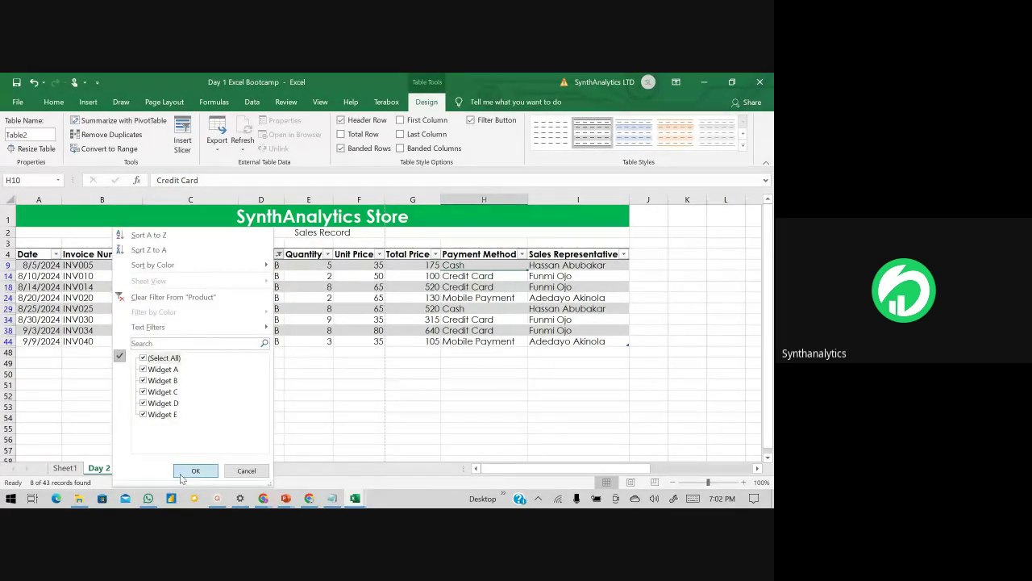
pyautogui.click(218, 408)
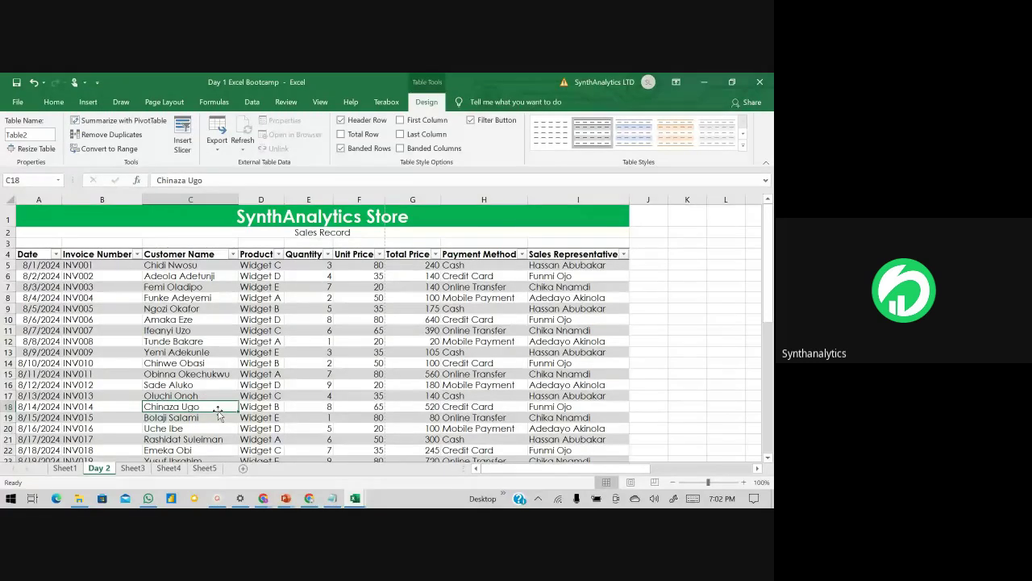
# Step: Sort the sales table by Quantity from smallest to largest and check the quantities in the first and last rows
pyautogui.click(300, 255)
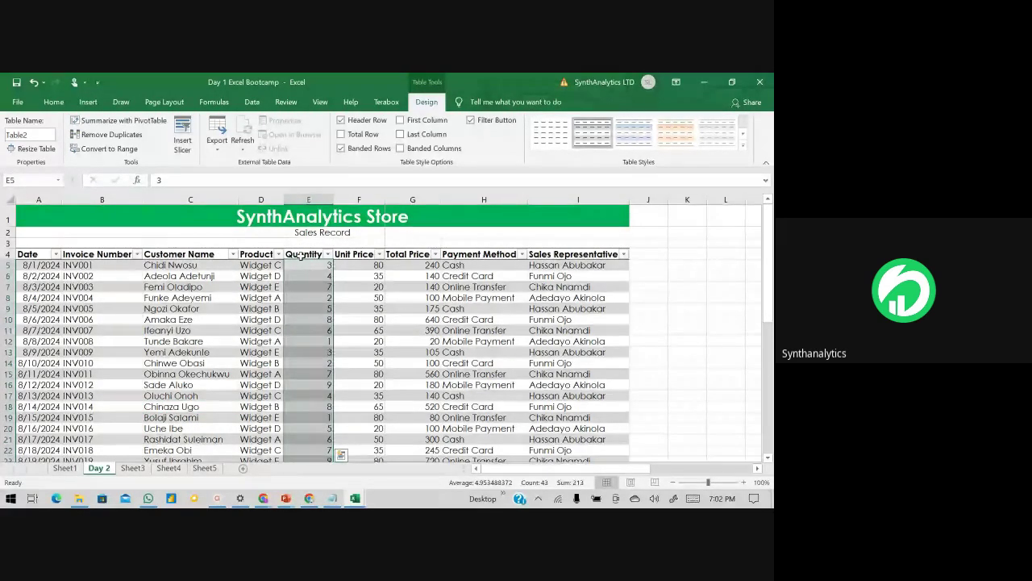
pyautogui.click(308, 251)
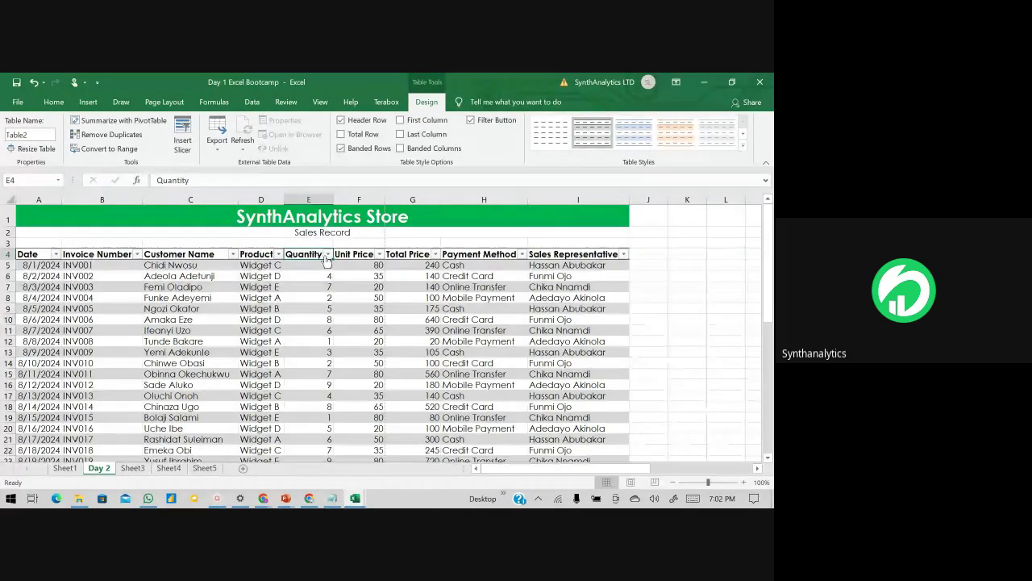
pyautogui.click(328, 254)
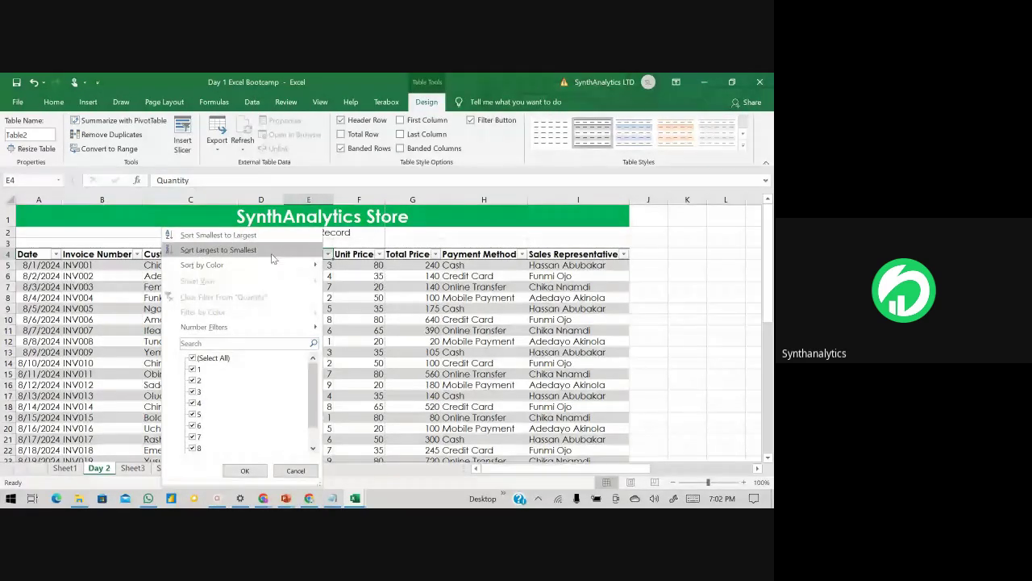
pyautogui.click(226, 234)
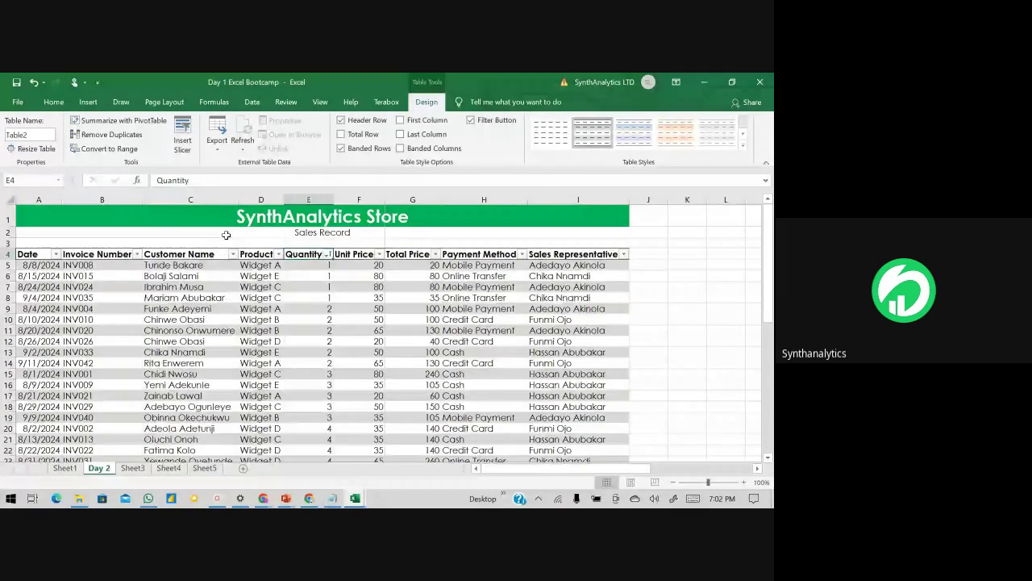
pyautogui.click(321, 272)
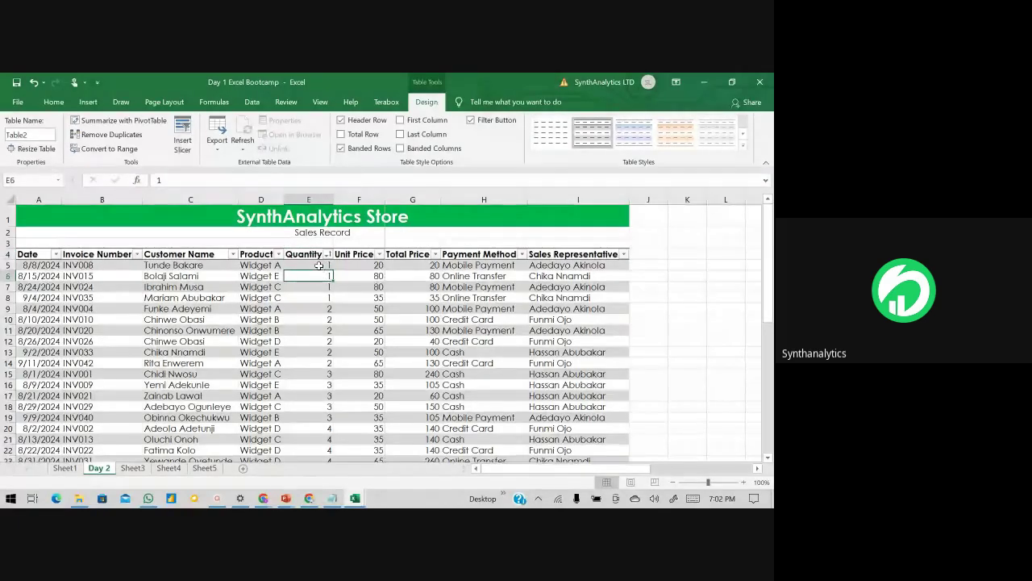
pyautogui.click(320, 266)
pyautogui.scroll(-1, 319, 290)
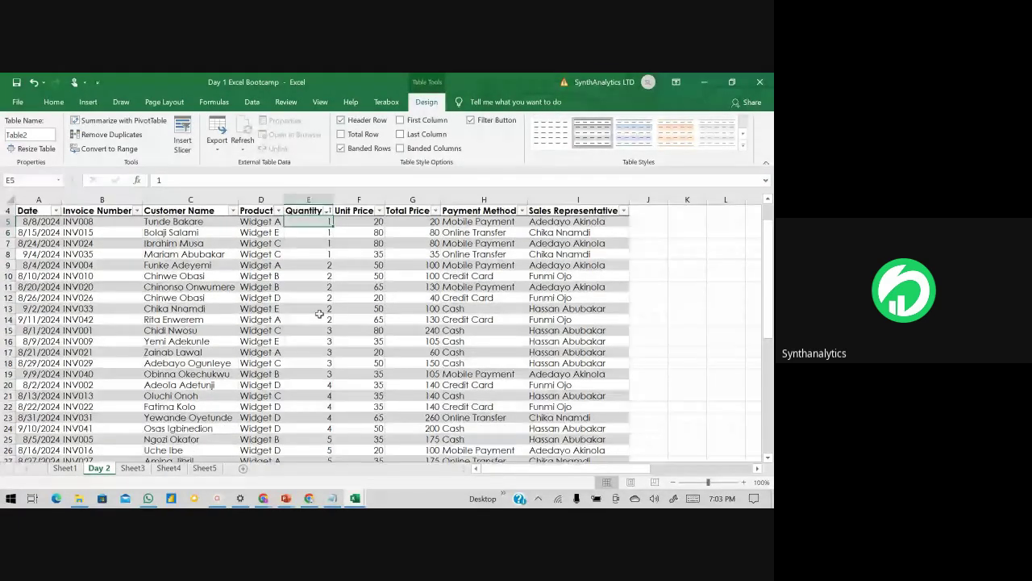
pyautogui.scroll(-12, 319, 314)
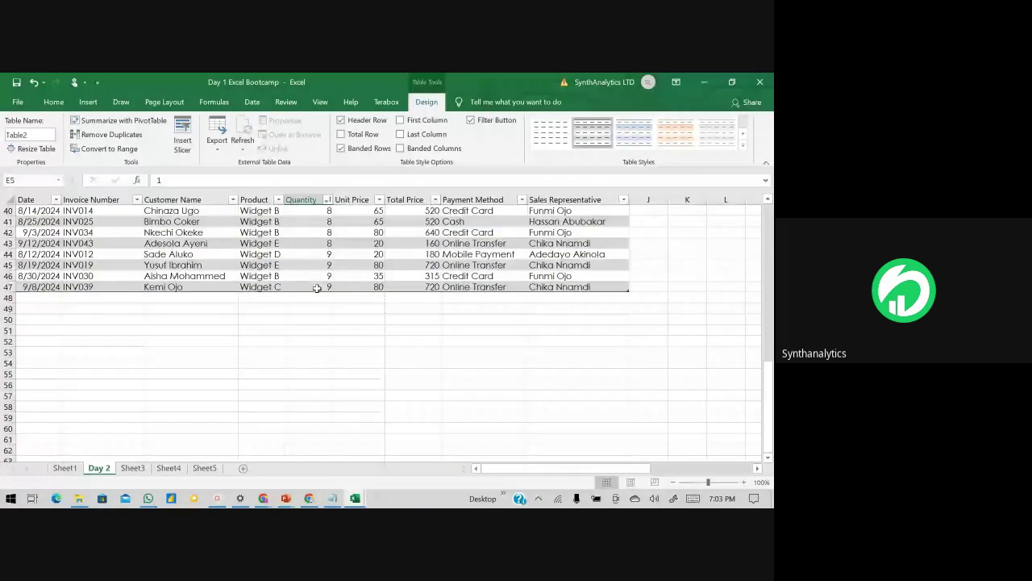
pyautogui.click(317, 288)
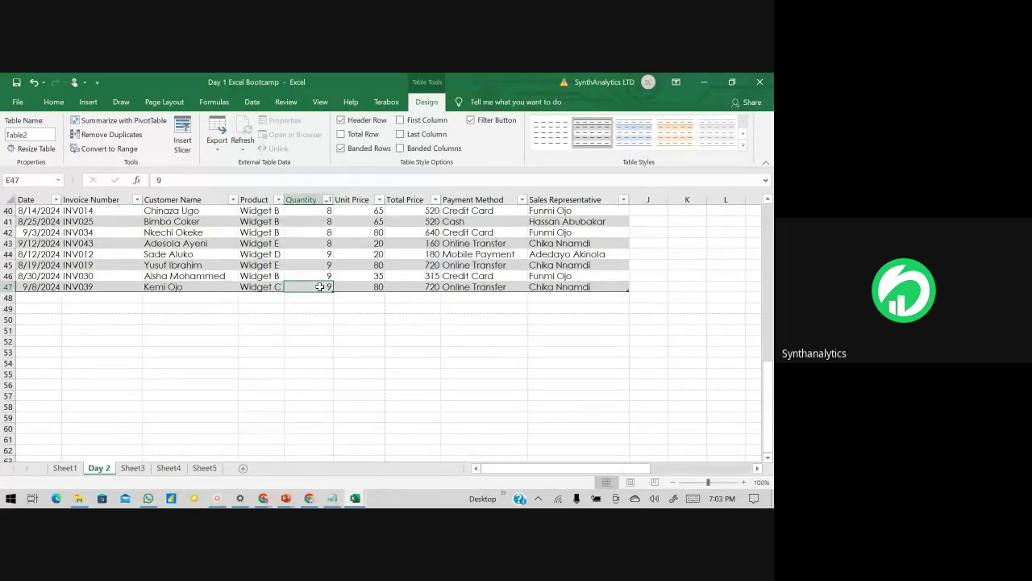
pyautogui.scroll(15, 327, 294)
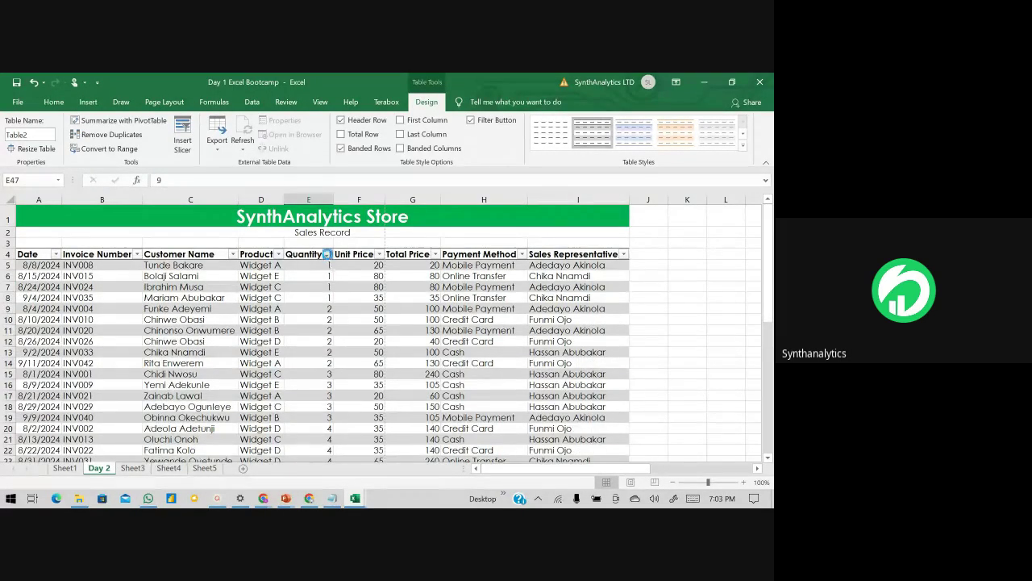
pyautogui.click(327, 254)
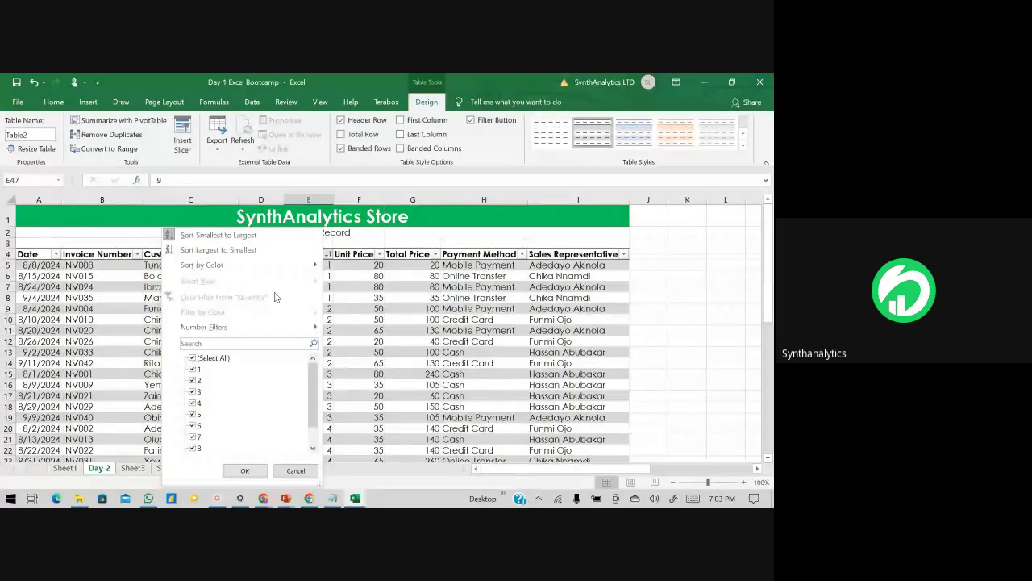
pyautogui.click(184, 235)
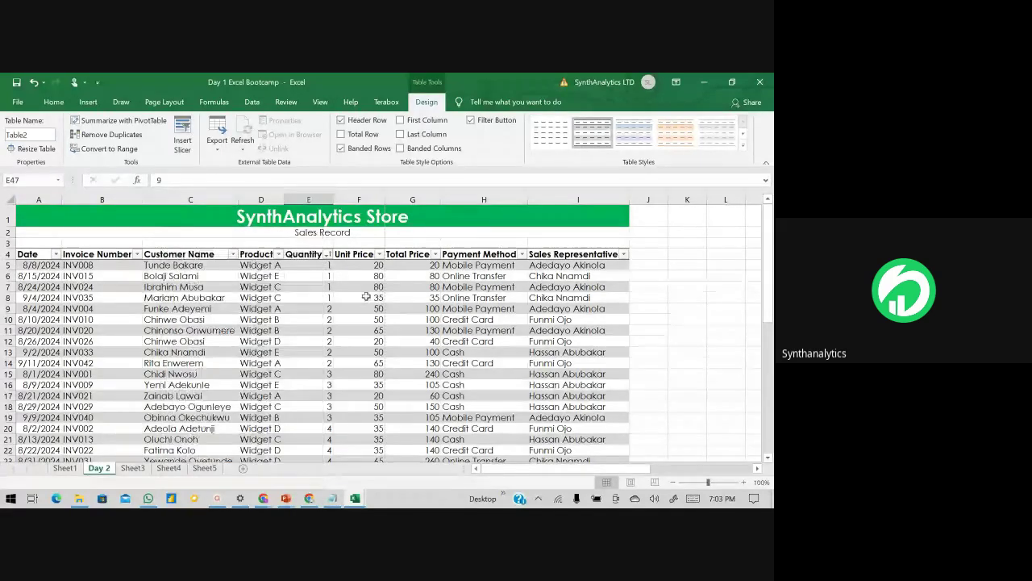
# Step: Sort the sales table by Unit Price from smallest to largest and review the order down to the last row
pyautogui.click(379, 254)
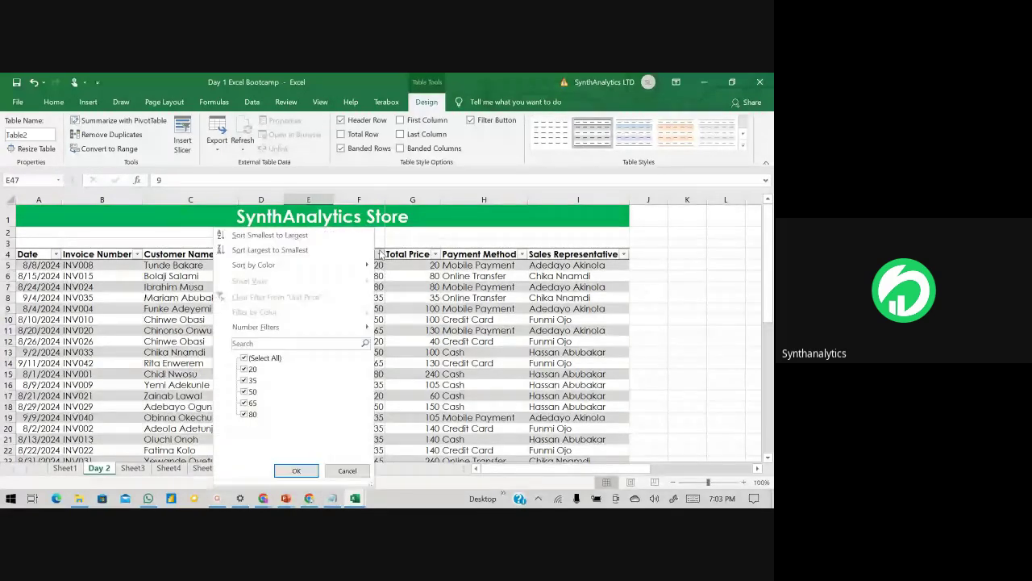
pyautogui.click(275, 231)
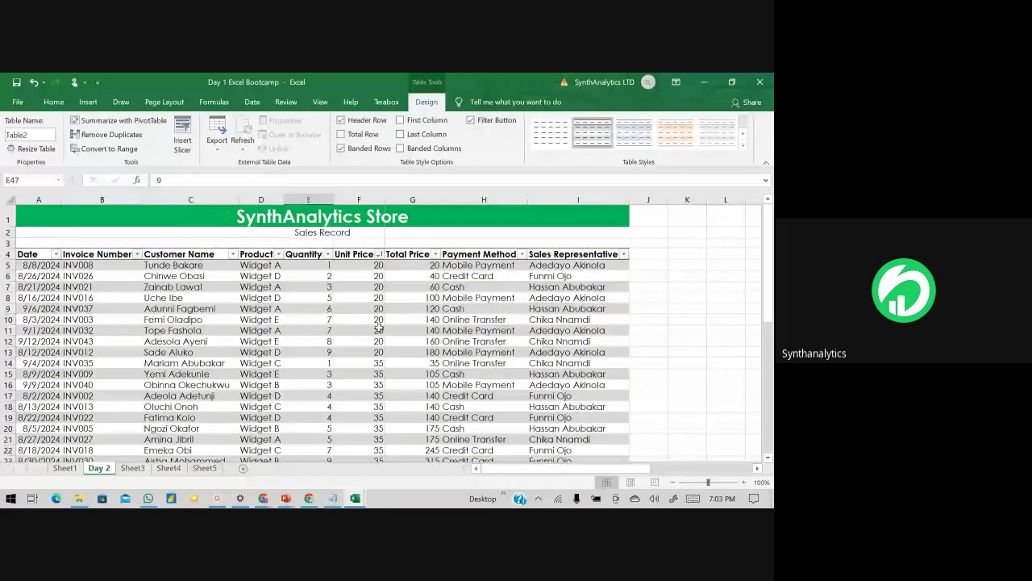
pyautogui.scroll(-7, 378, 276)
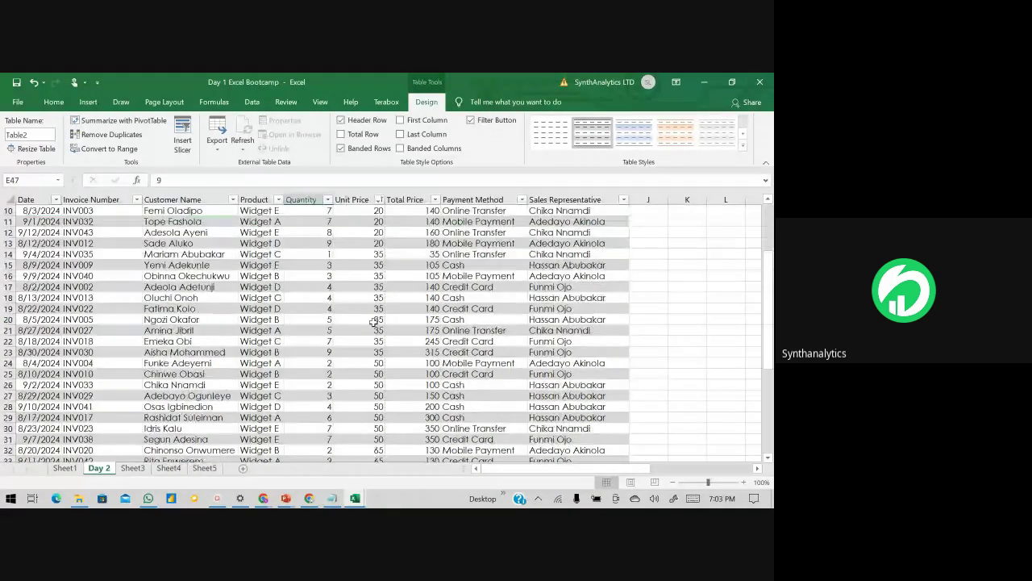
pyautogui.scroll(-4, 368, 352)
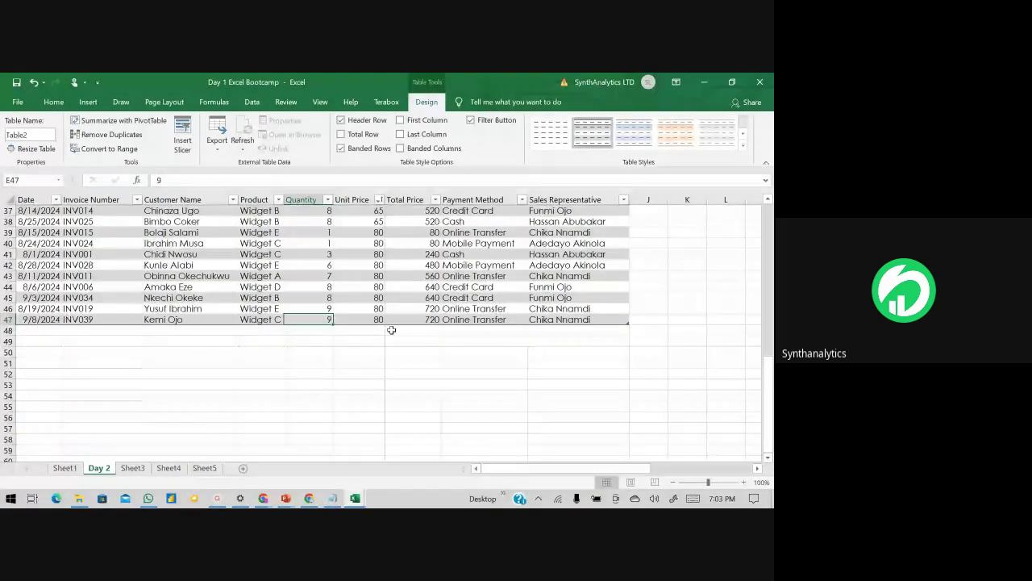
pyautogui.scroll(3, 391, 330)
pyautogui.scroll(8, 391, 330)
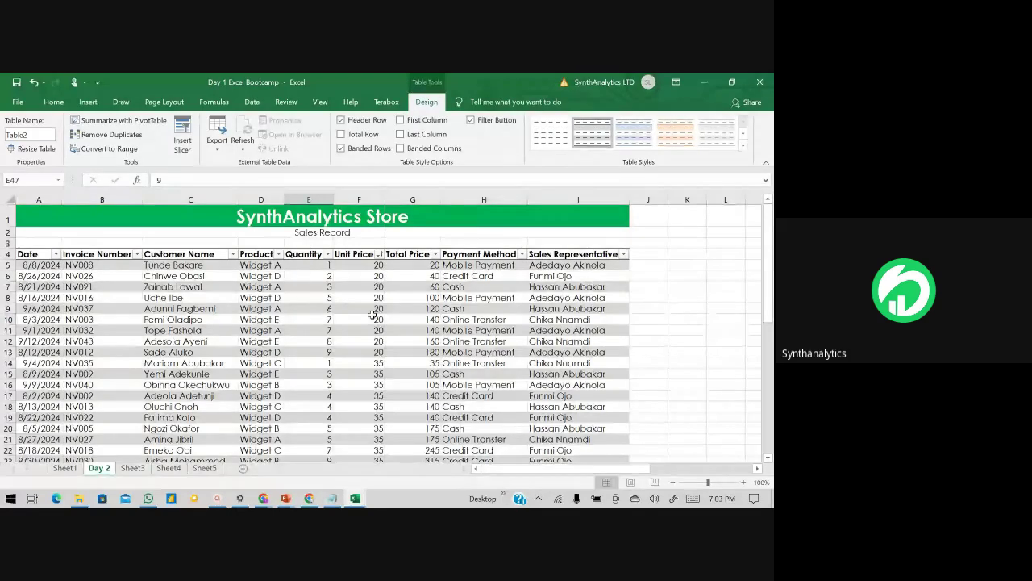
# Step: Sort the sales table by Invoice Number from A to Z and check the resulting row order
pyautogui.moveTo(337, 289); pyautogui.dragTo(328, 294)
pyautogui.click(298, 276)
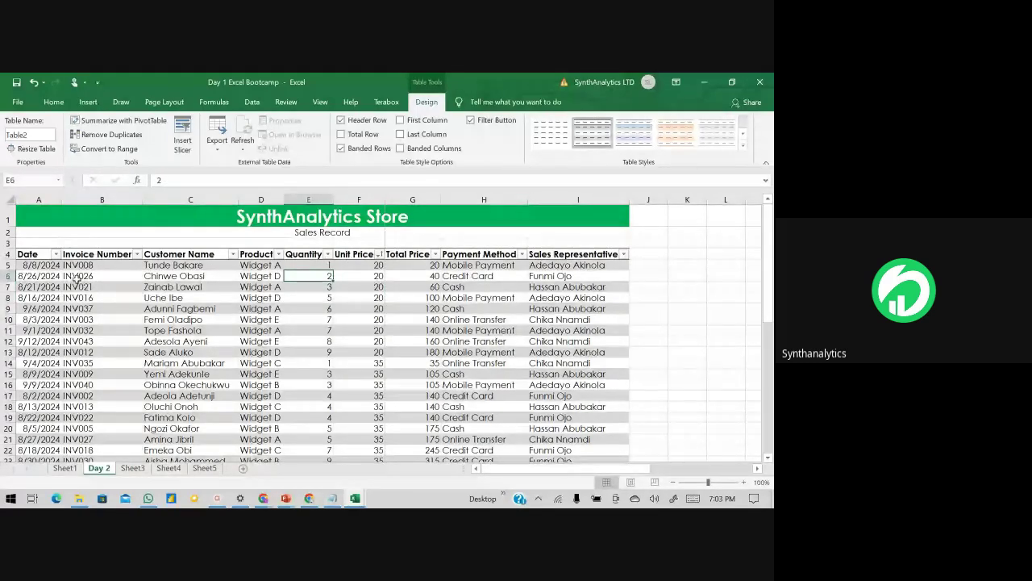
pyautogui.click(136, 254)
pyautogui.click(177, 236)
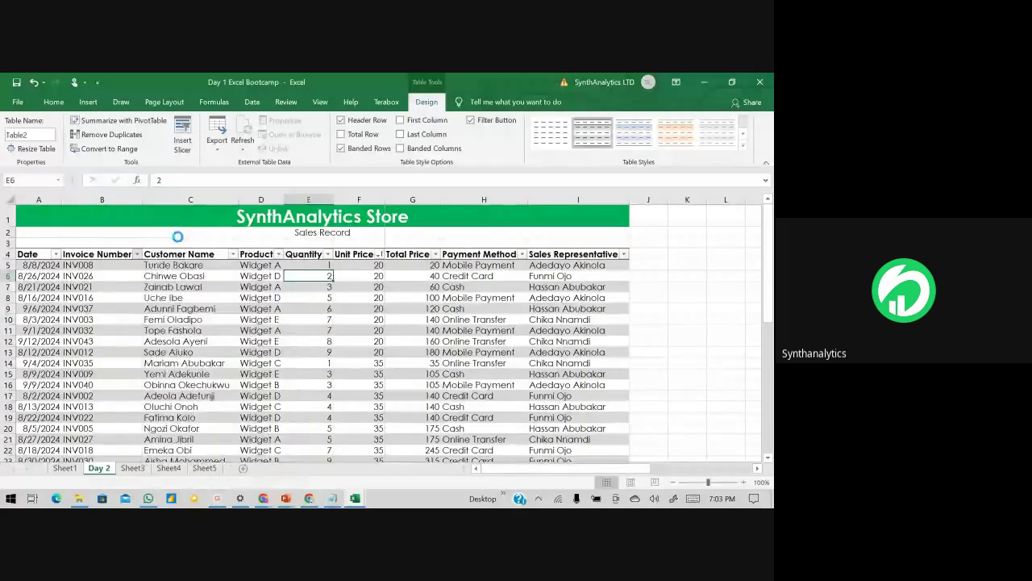
pyautogui.click(131, 319)
pyautogui.scroll(-3, 187, 324)
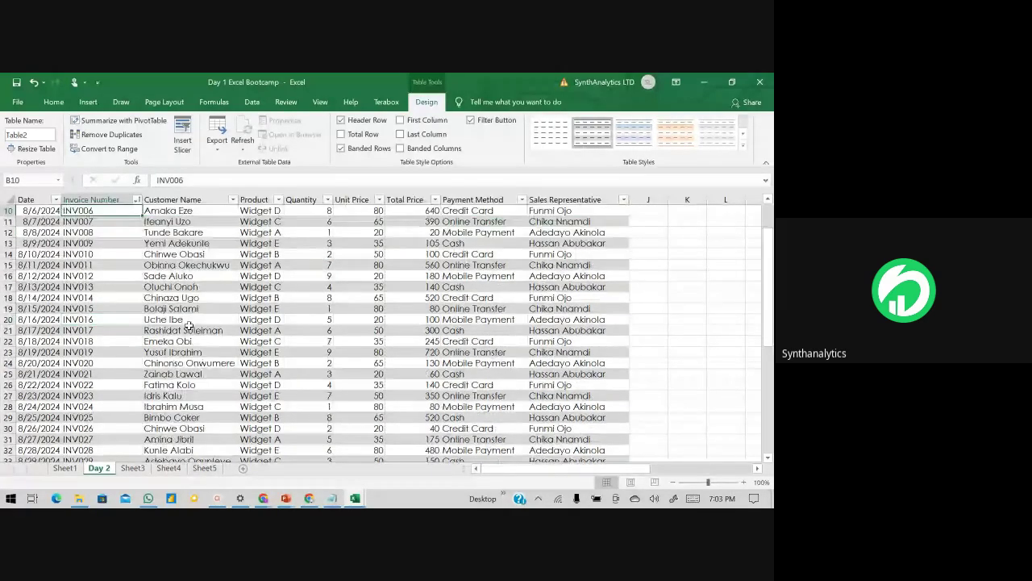
# Step: Look through the Unit Price column from its header down to the last row of the sales table
pyautogui.scroll(3, 298, 300)
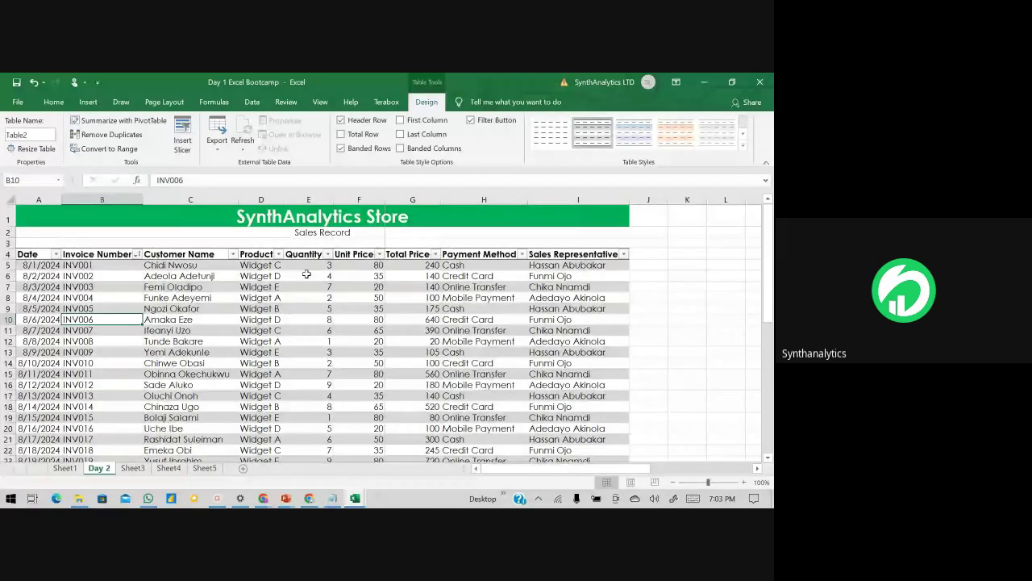
pyautogui.click(53, 100)
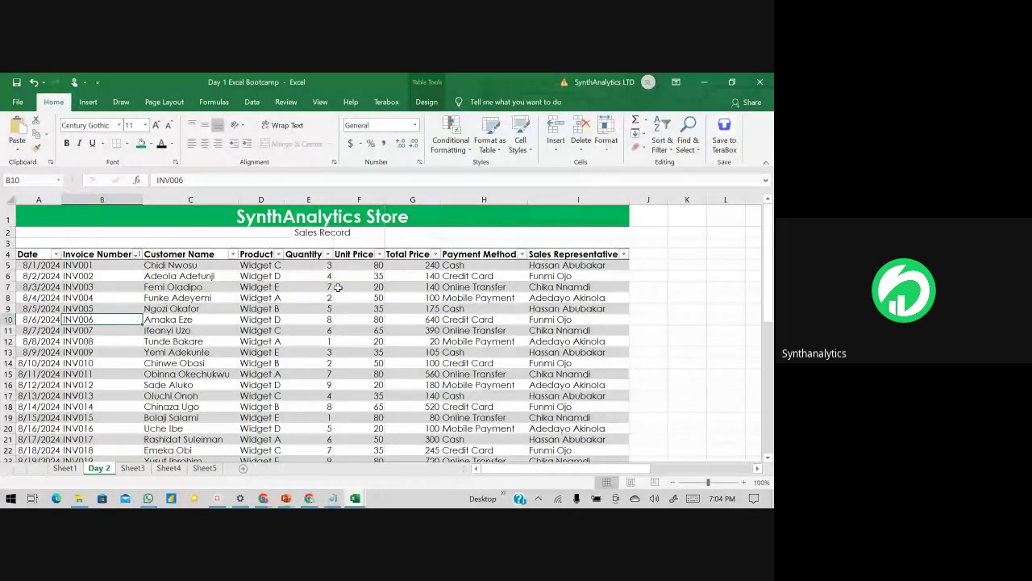
pyautogui.moveTo(347, 255); pyautogui.dragTo(327, 295)
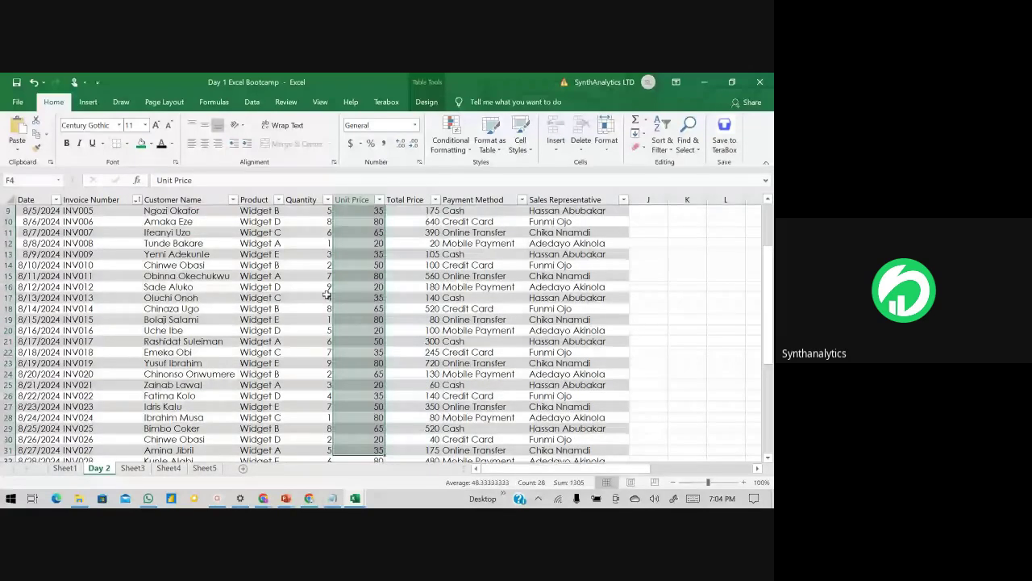
pyautogui.scroll(-13, 338, 262)
pyautogui.scroll(3, 323, 342)
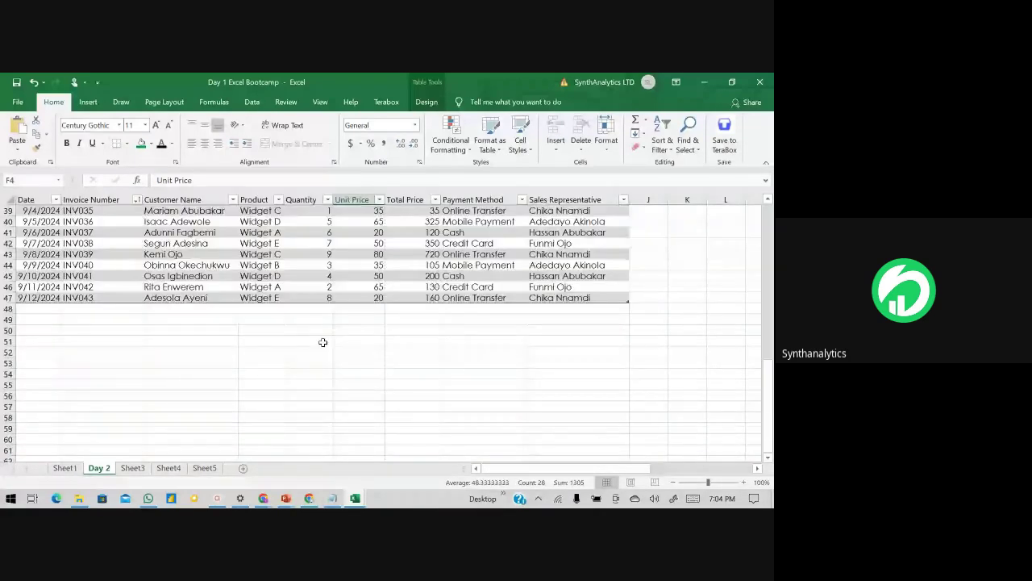
pyautogui.click(323, 342)
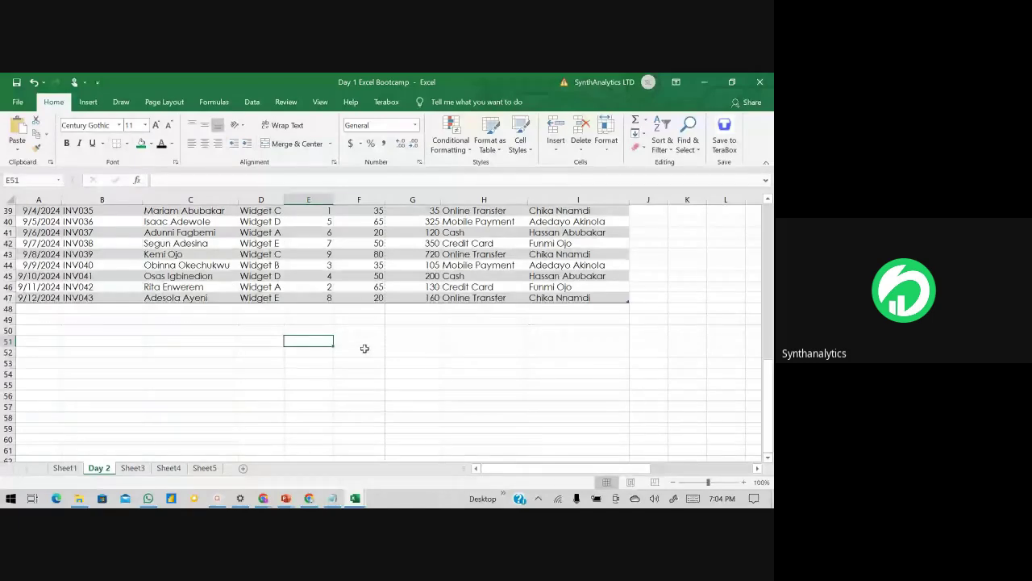
# Step: Calculate the highest unit price in cell F51 with a MAX formula over the table's whole Unit Price column
pyautogui.click(361, 343)
pyautogui.write('=max')
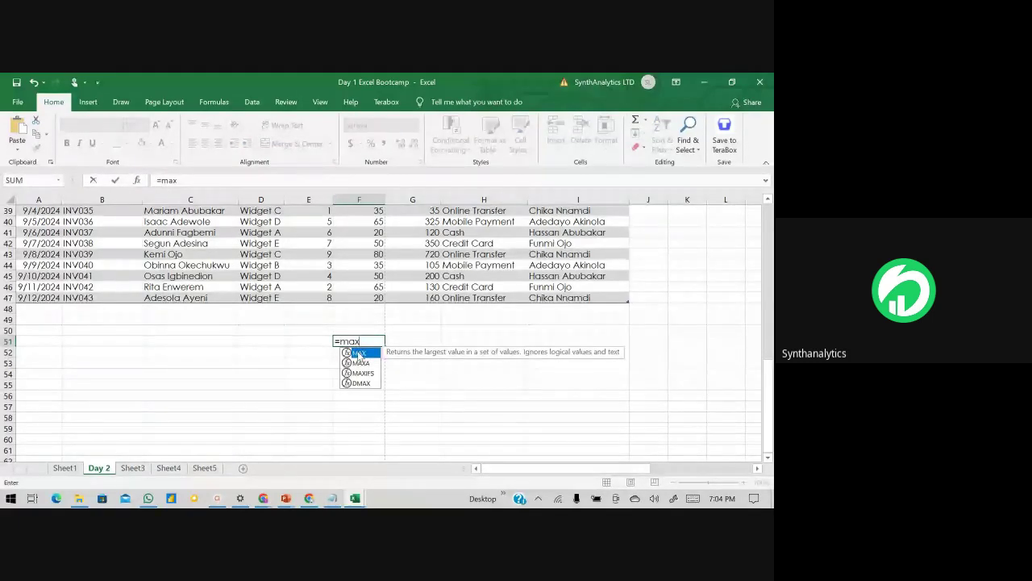
pyautogui.doubleClick(360, 354)
pyautogui.click(376, 298)
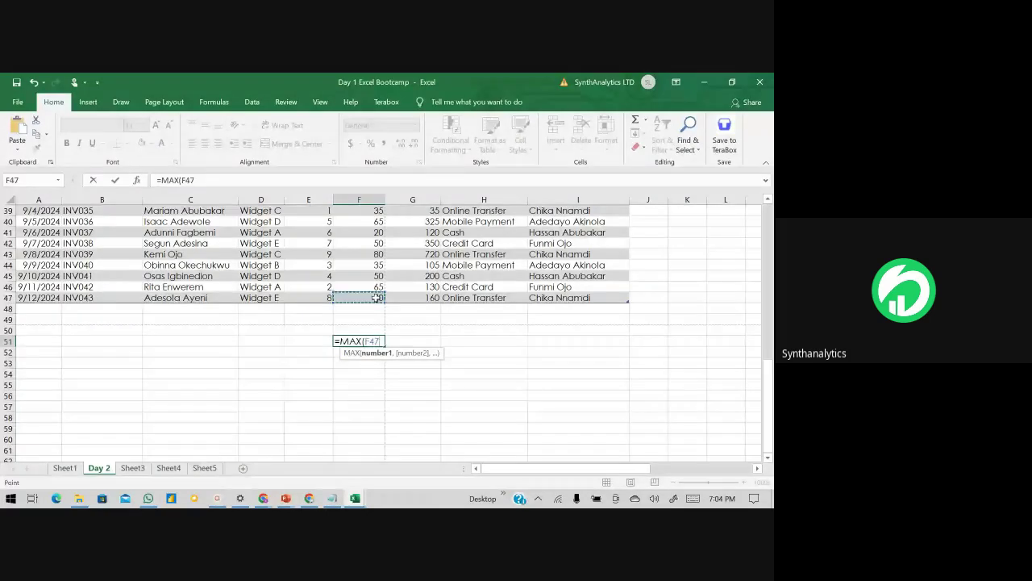
pyautogui.hotkey('ctrl', 'shift', 'Up')
pyautogui.hotkey('shift', 'Down')
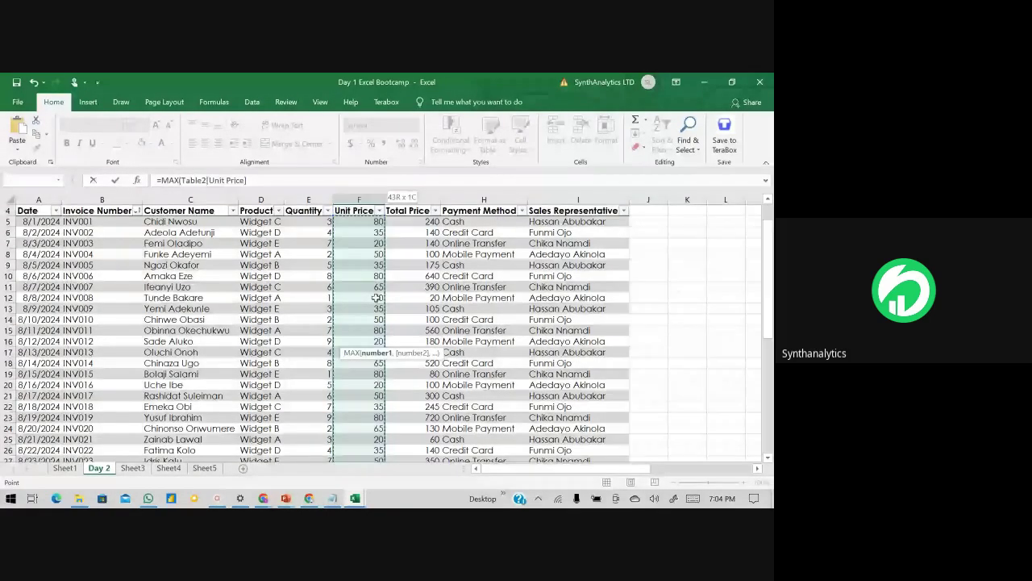
pyautogui.press('Return')
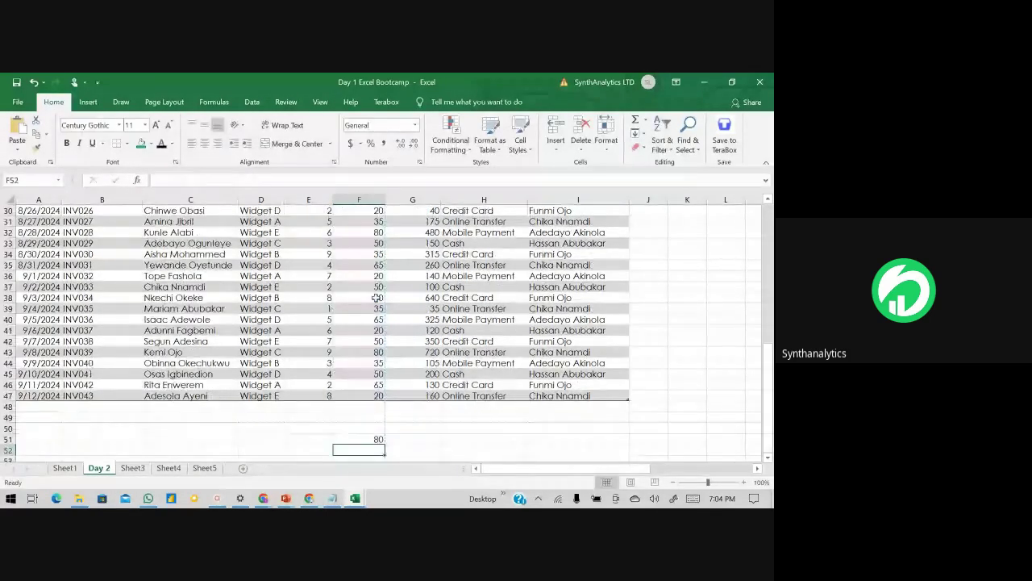
# Step: Inspect the MAX formula in cell F51 and the Unit Price range it refers to
pyautogui.click(377, 438)
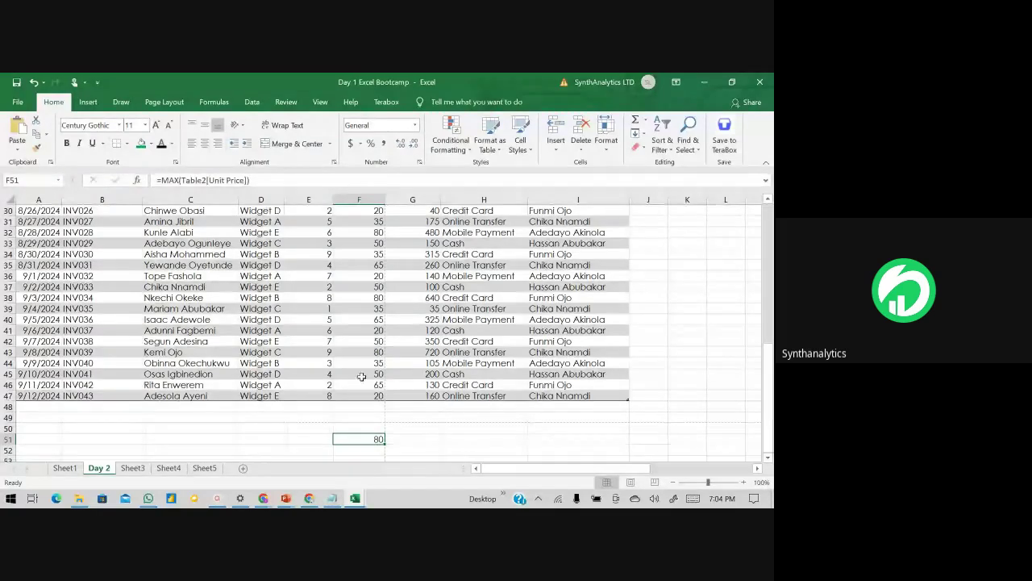
pyautogui.doubleClick(355, 439)
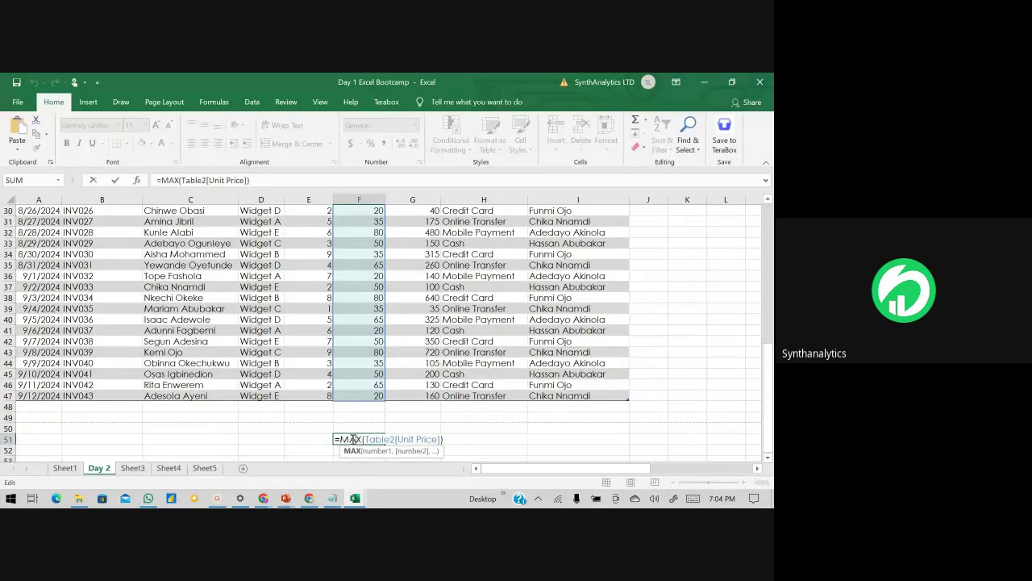
pyautogui.scroll(10, 347, 266)
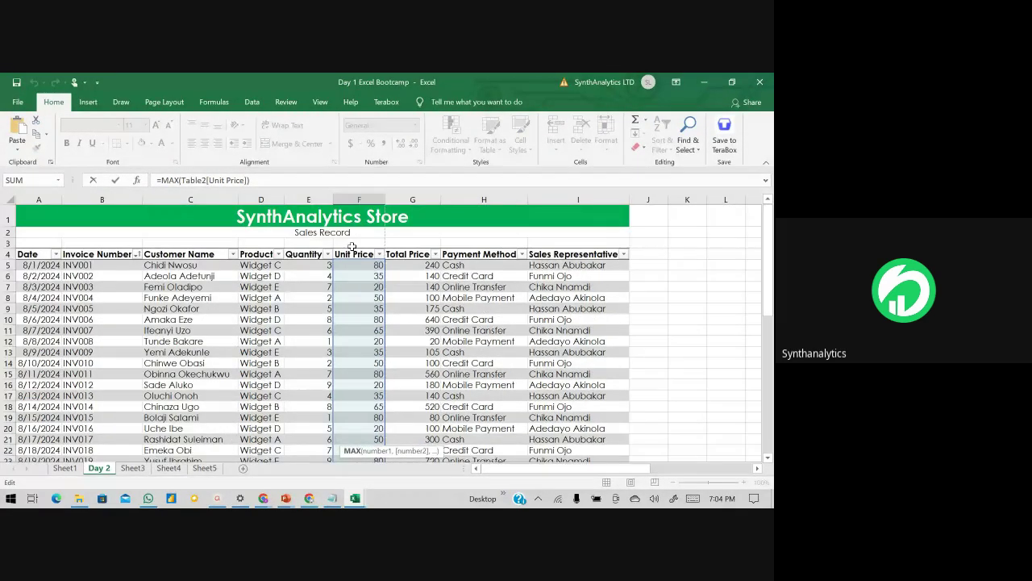
pyautogui.scroll(-6, 365, 292)
pyautogui.scroll(-5, 367, 323)
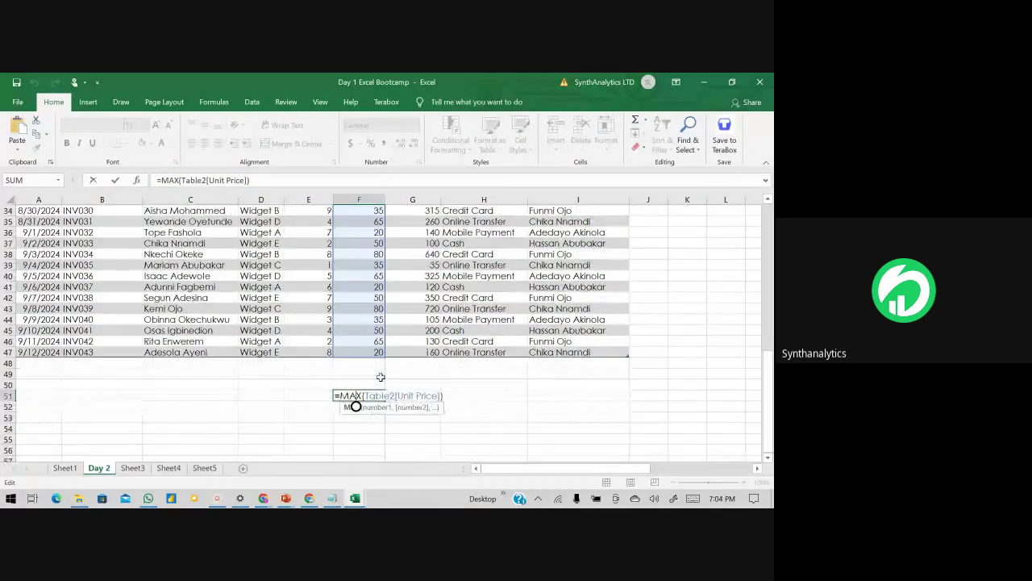
pyautogui.press('Return')
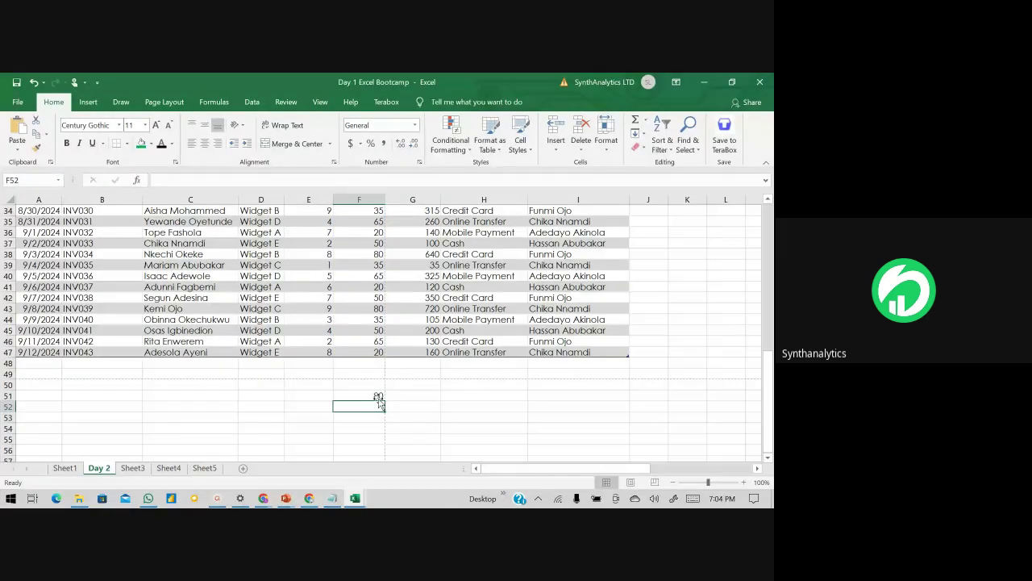
# Step: Delete the MAX formula from cell F51 below the sales table
pyautogui.click(365, 394)
pyautogui.press('Delete')
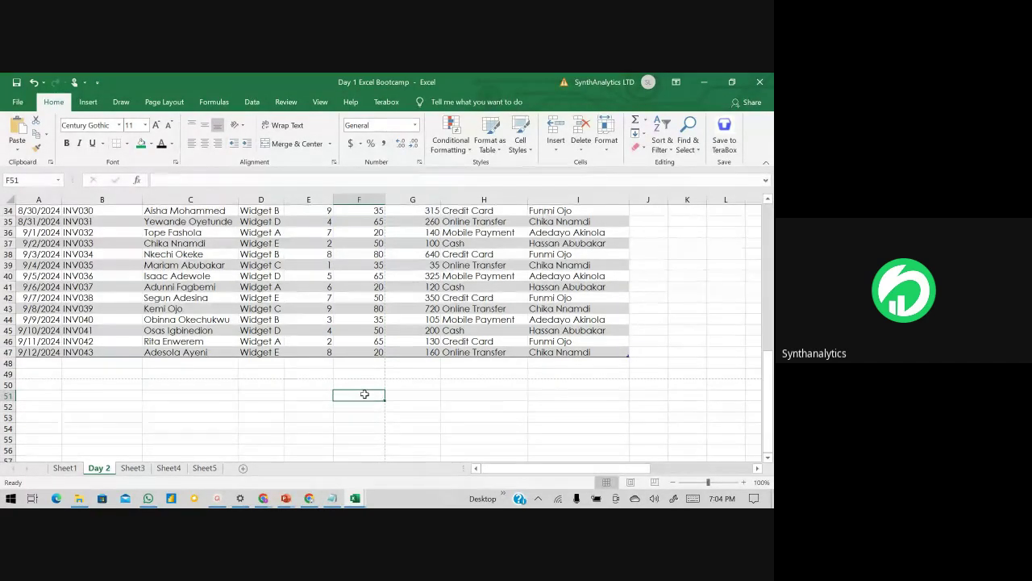
pyautogui.click(315, 414)
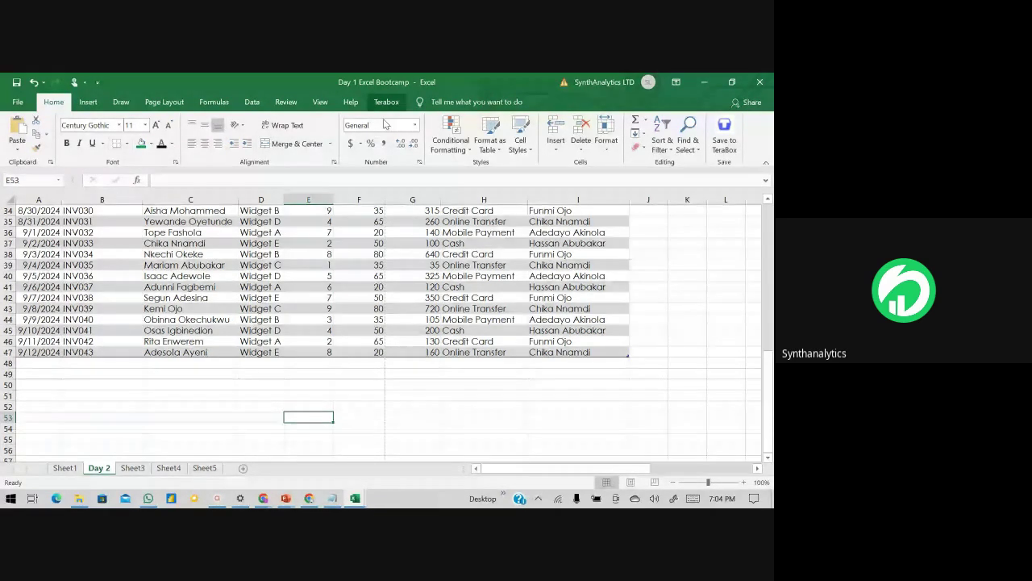
# Step: Start a Top 10% conditional formatting rule for all Unit Price values, F5 to F47
pyautogui.scroll(7, 376, 235)
pyautogui.scroll(4, 375, 236)
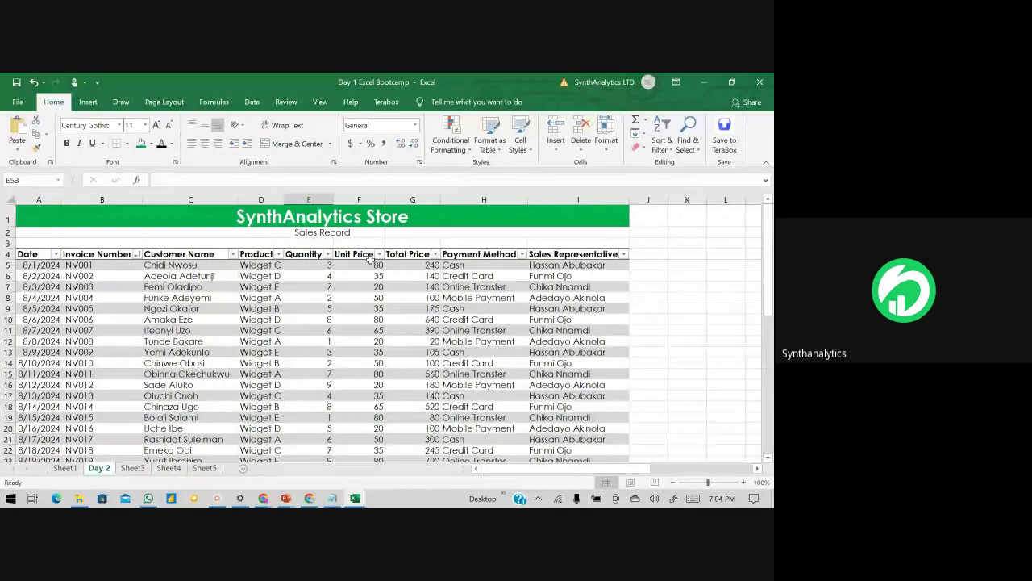
pyautogui.moveTo(363, 265); pyautogui.dragTo(380, 444)
pyautogui.scroll(-2, 392, 350)
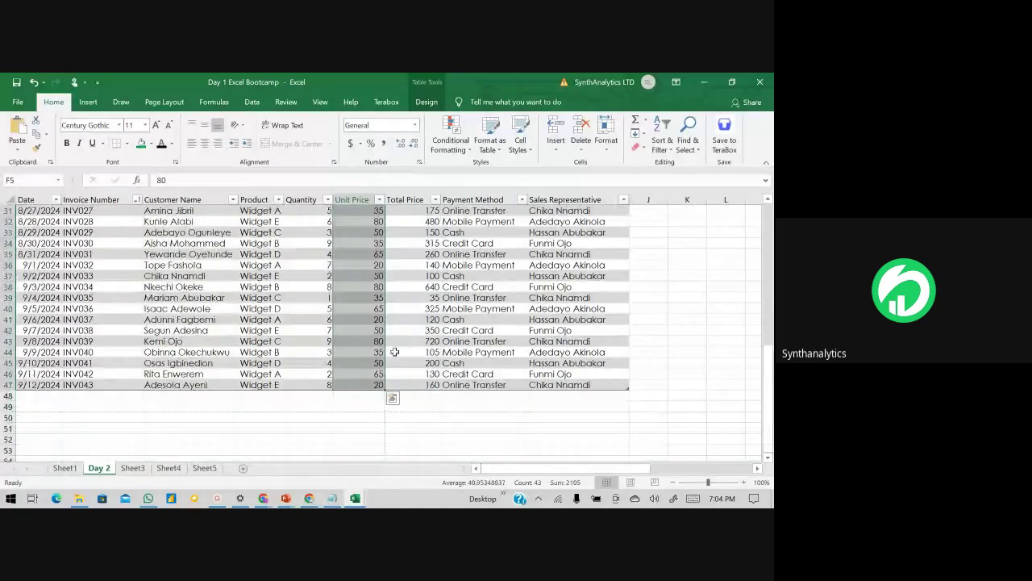
pyautogui.scroll(15, 392, 350)
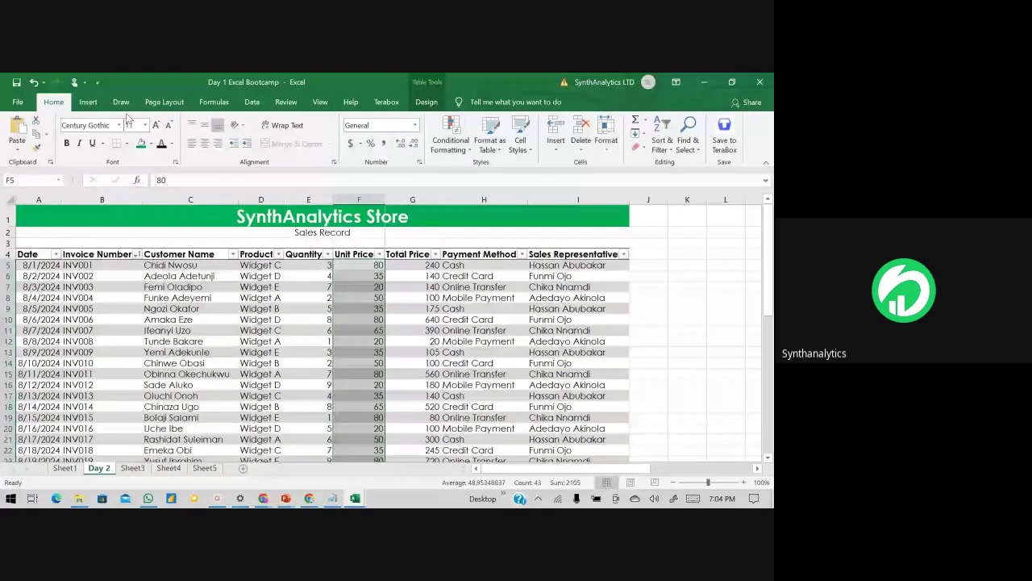
pyautogui.click(455, 142)
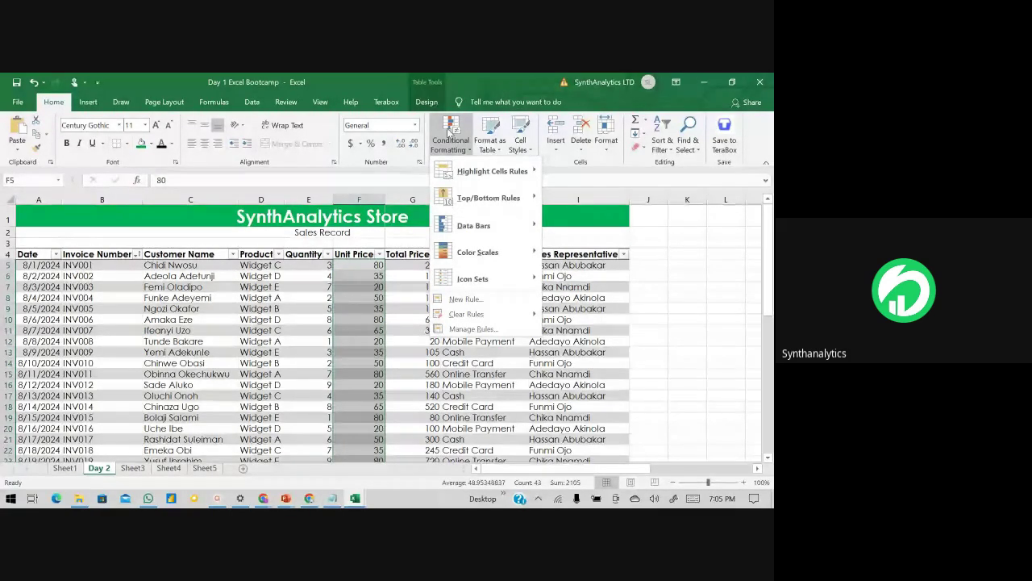
pyautogui.moveTo(463, 175)
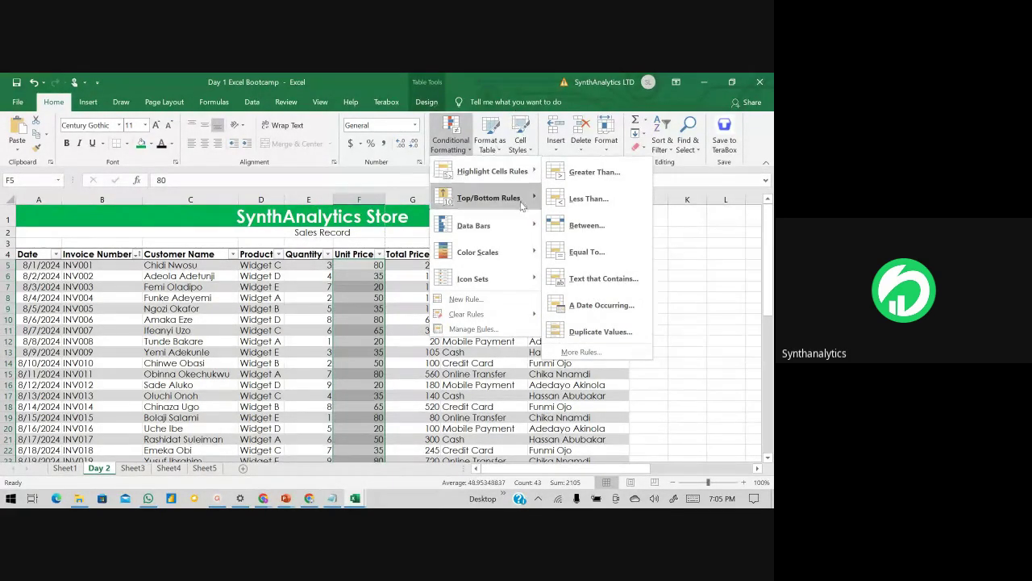
pyautogui.moveTo(518, 206)
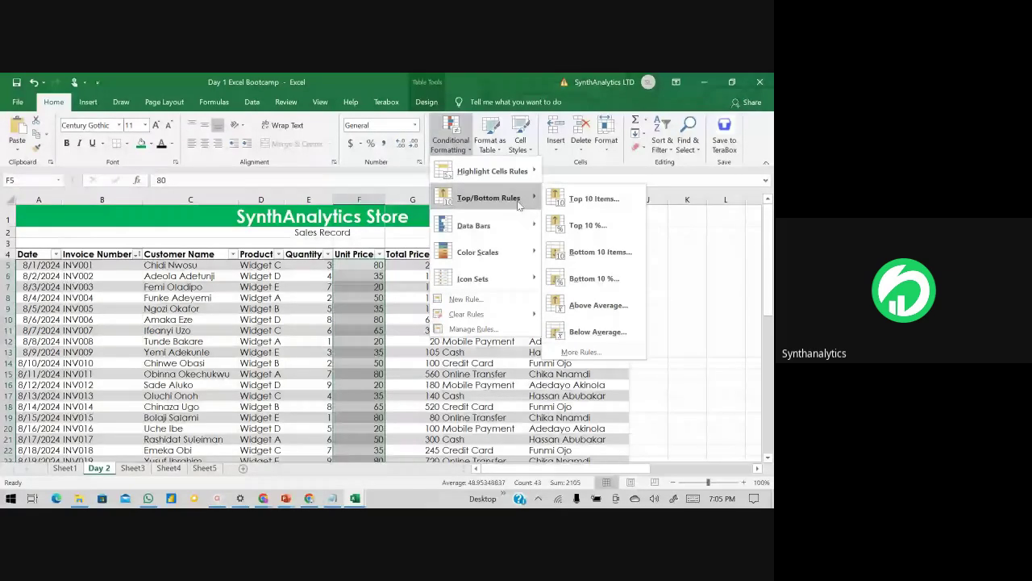
pyautogui.click(583, 226)
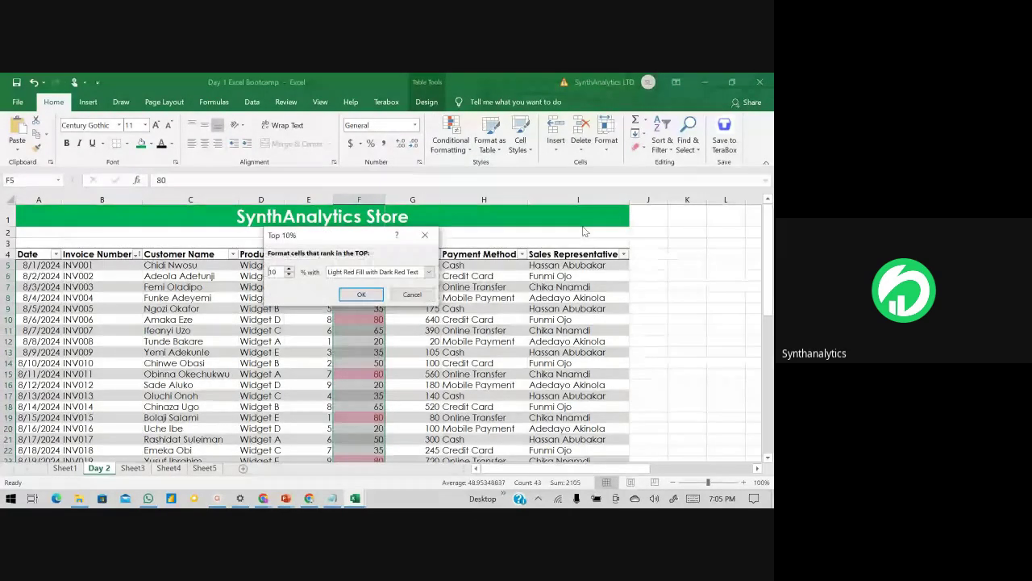
# Step: Set the rule to the top 1% with Green Fill with Dark Green Text and apply it to the unit prices
pyautogui.doubleClick(282, 272)
pyautogui.write('1')
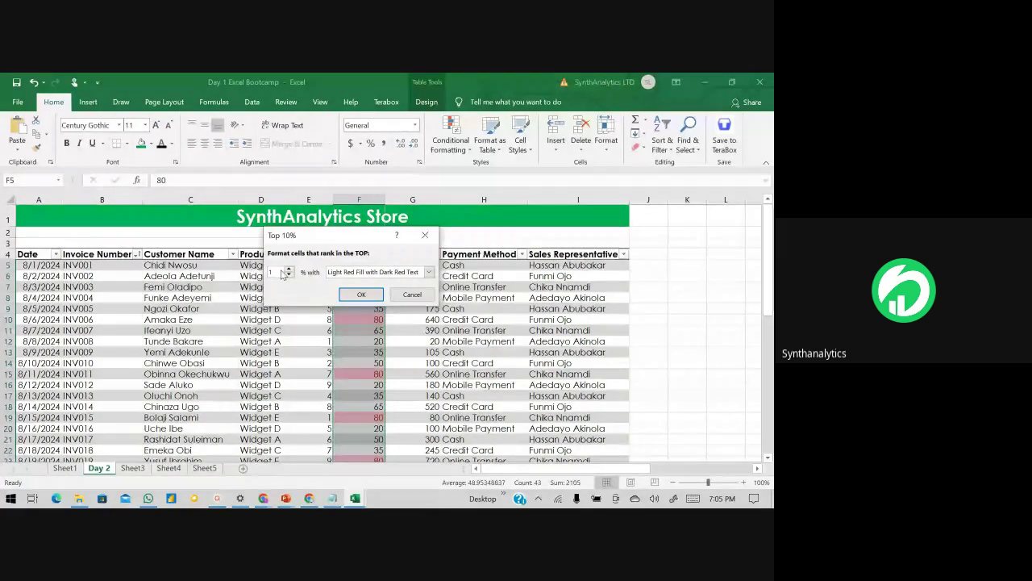
pyautogui.click(428, 272)
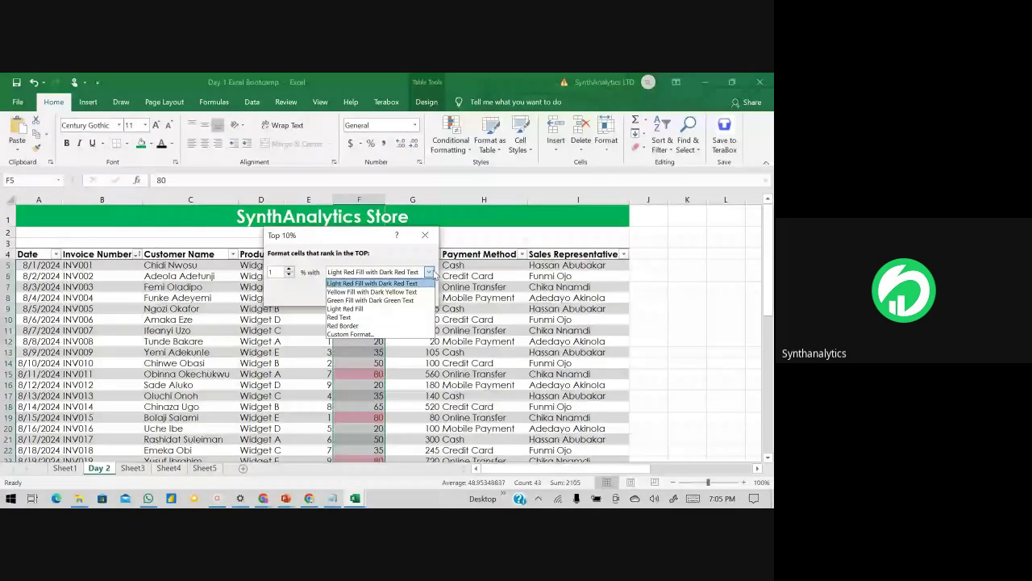
pyautogui.click(393, 301)
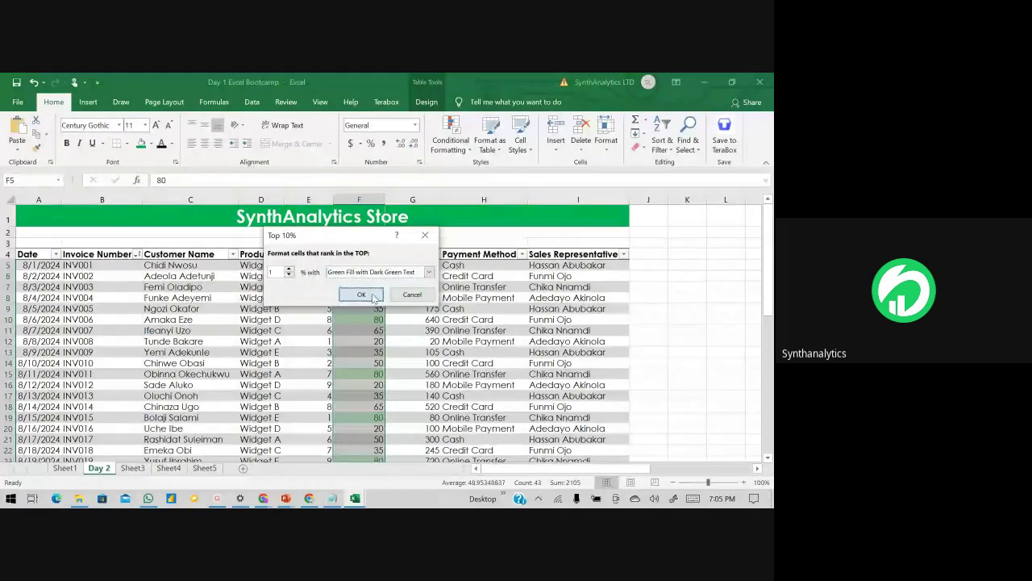
pyautogui.click(373, 294)
pyautogui.click(373, 296)
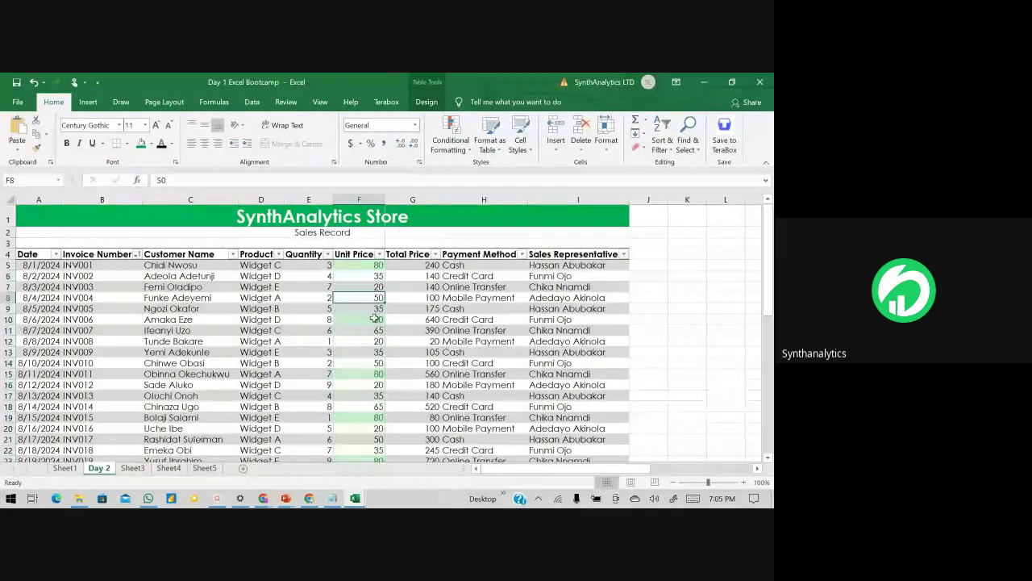
# Step: Review the green-highlighted unit prices from the first to the last rows of the sales table
pyautogui.click(368, 265)
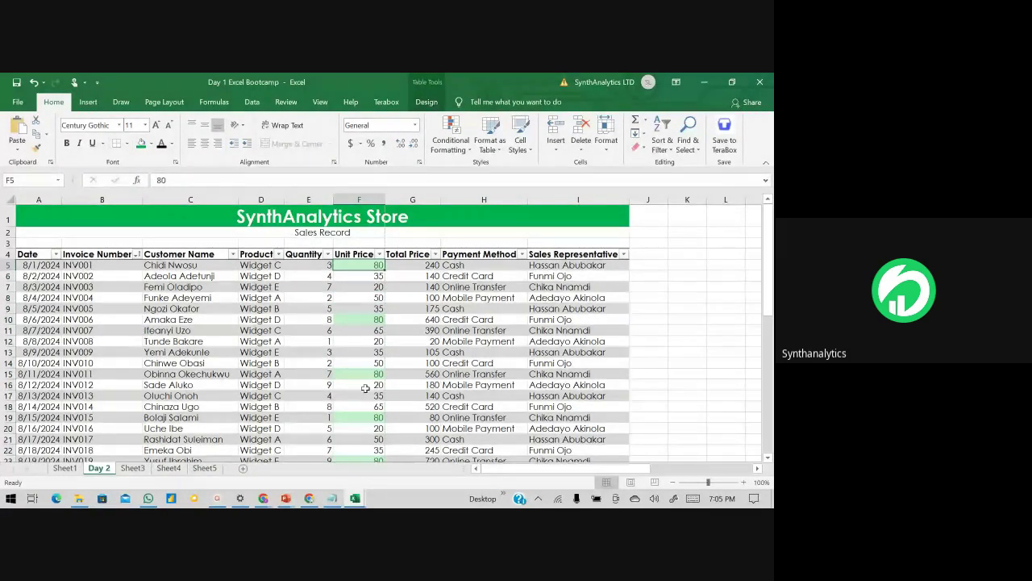
pyautogui.scroll(-3, 364, 389)
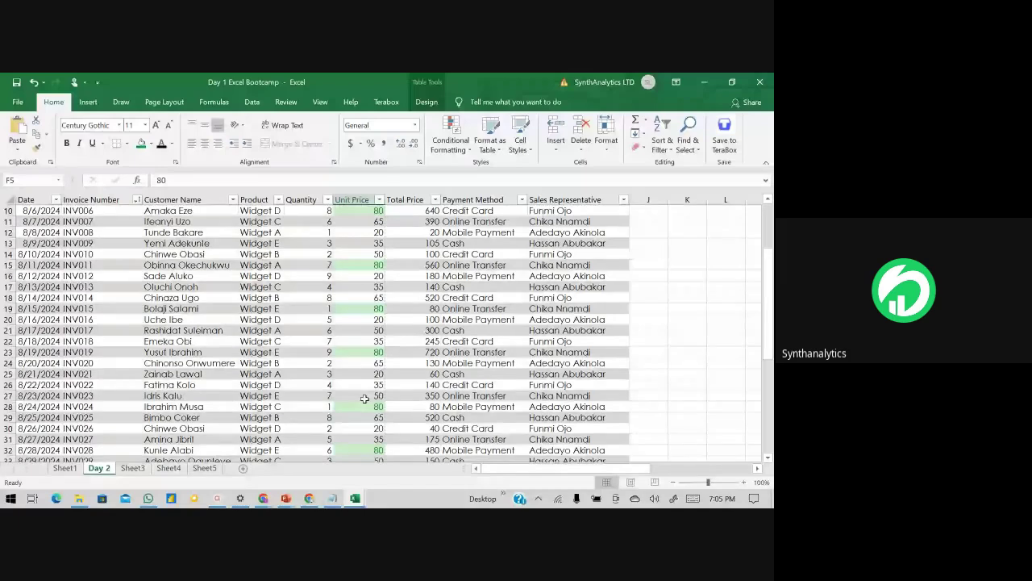
pyautogui.scroll(-6, 365, 399)
pyautogui.scroll(9, 362, 412)
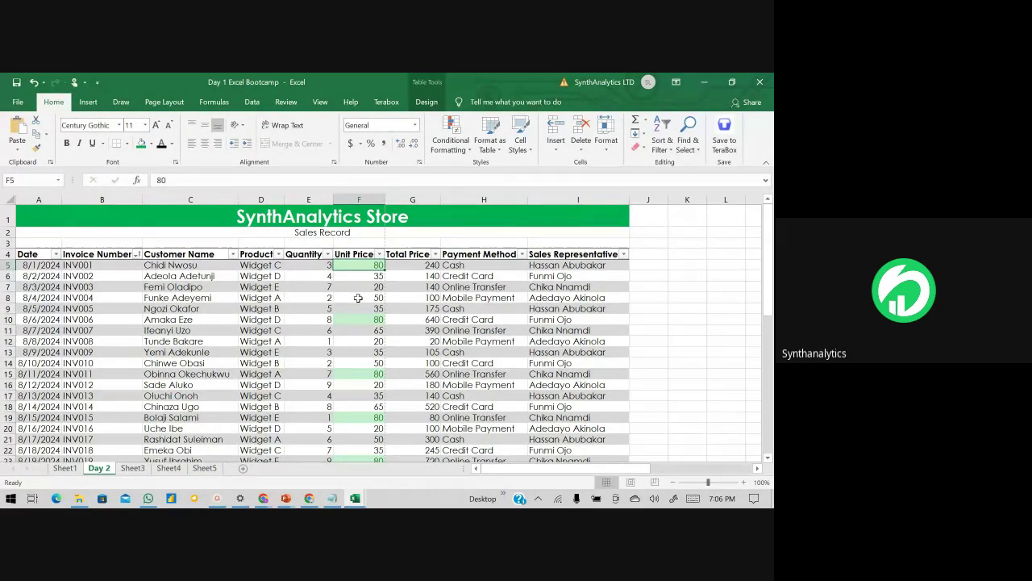
# Step: Switch to the PowerPoint slide show to review the day two lesson summary and return to the Excel workbook
pyautogui.hotkey('alt', 'Tab')
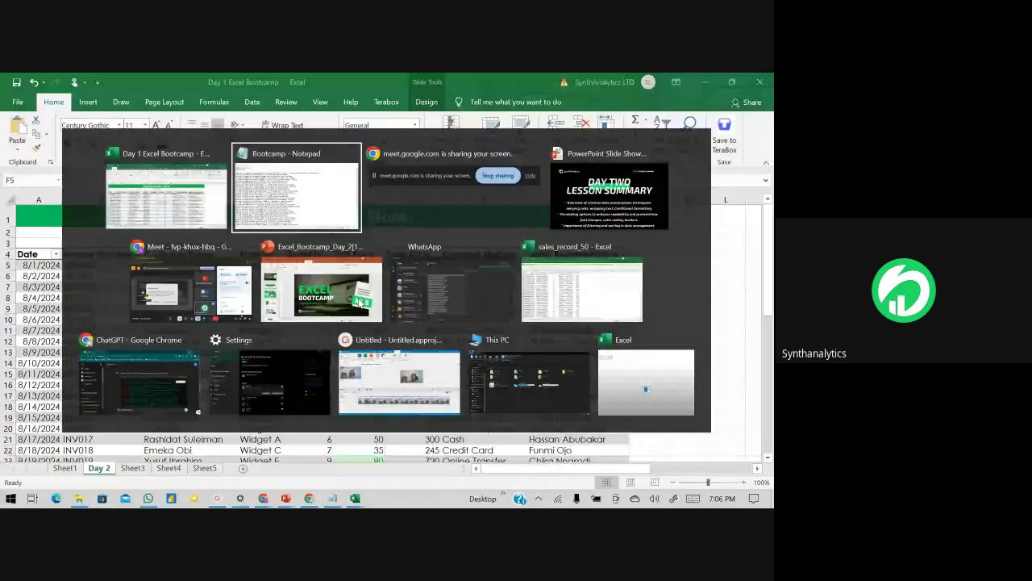
pyautogui.hotkey('alt', 'Tab')
pyautogui.hotkey('alt', 'Tab')
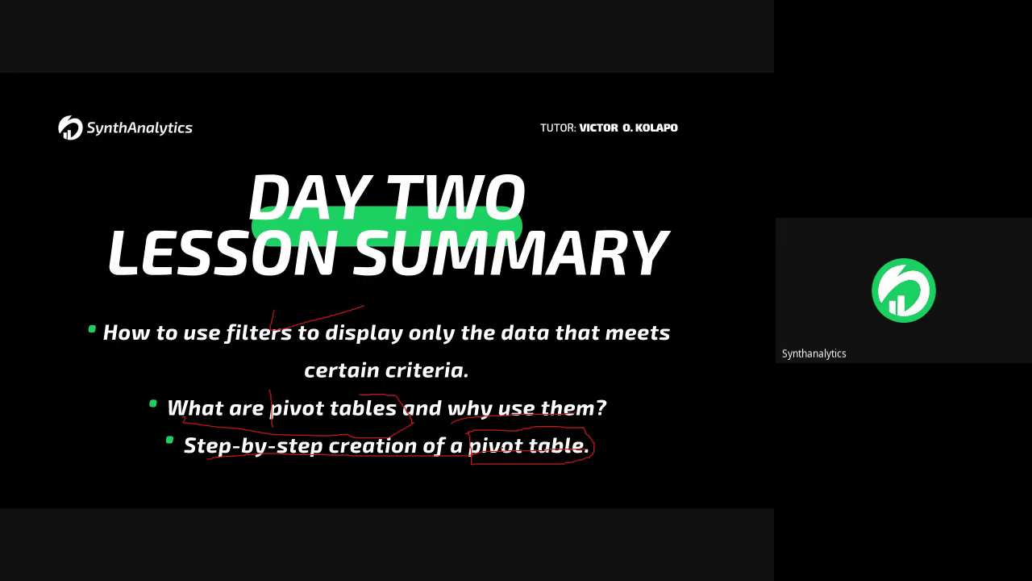
pyautogui.hotkey('alt', 'Tab')
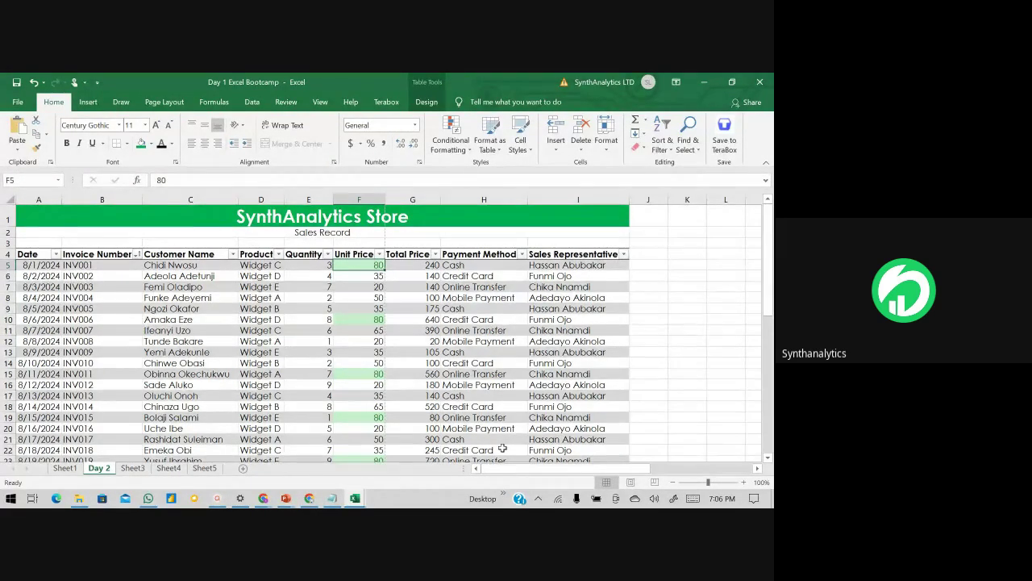
pyautogui.click(353, 380)
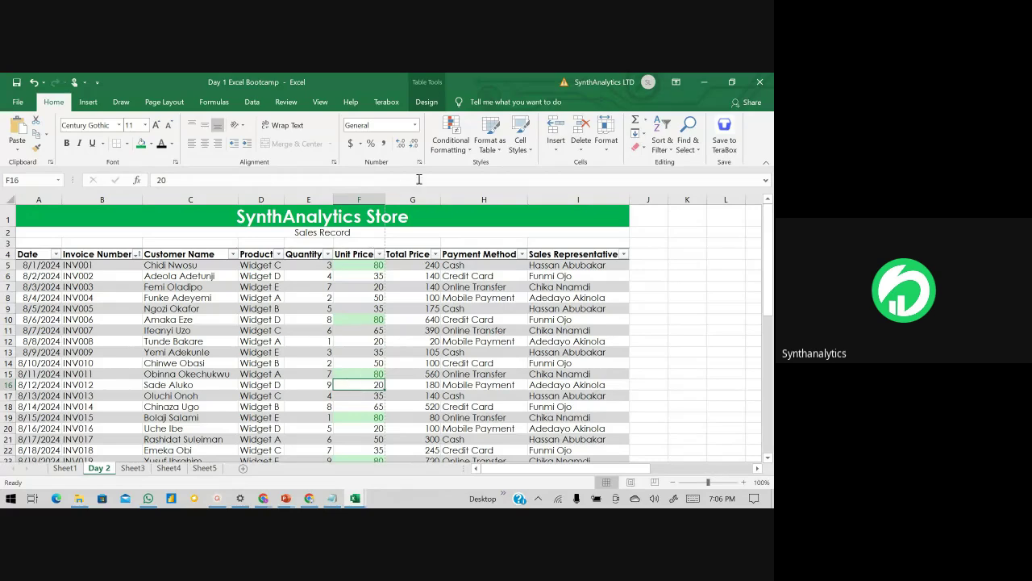
pyautogui.click(467, 151)
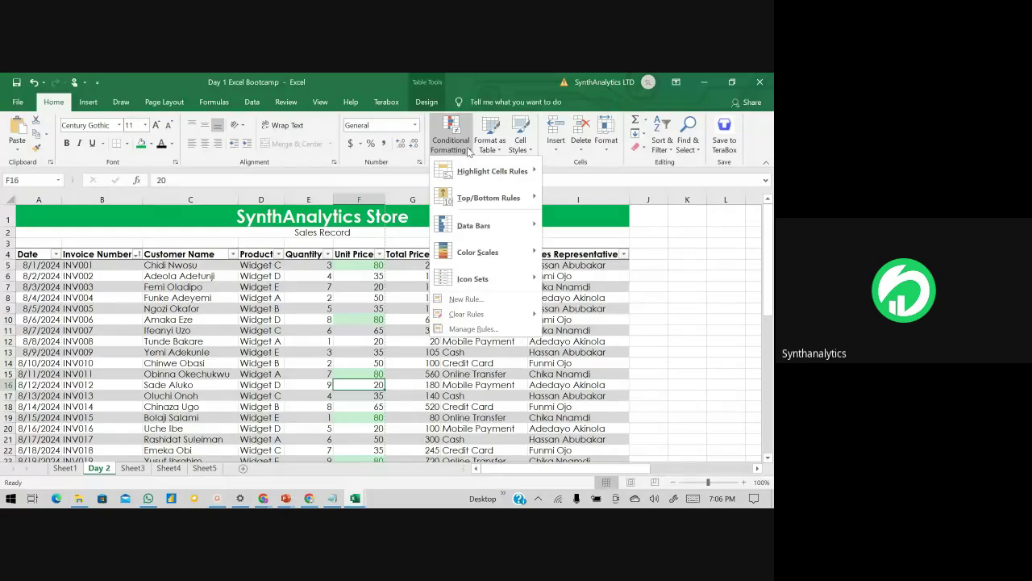
pyautogui.click(384, 276)
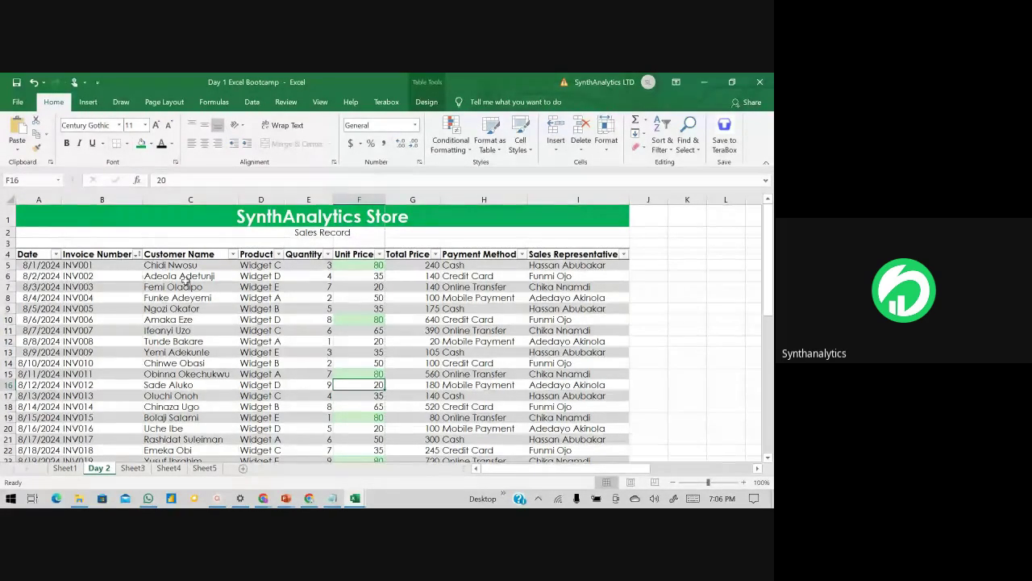
pyautogui.click(166, 279)
# Step: Try a Greater Than 65 rule with Light Red Fill with Dark Red Text on the first unit price, F5
pyautogui.click(376, 266)
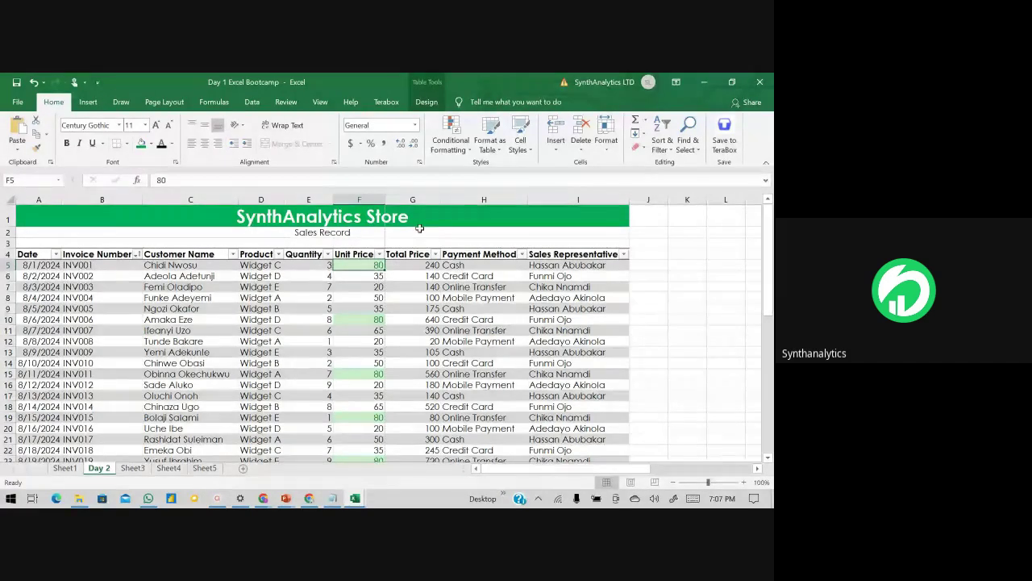
pyautogui.click(434, 142)
pyautogui.moveTo(495, 174)
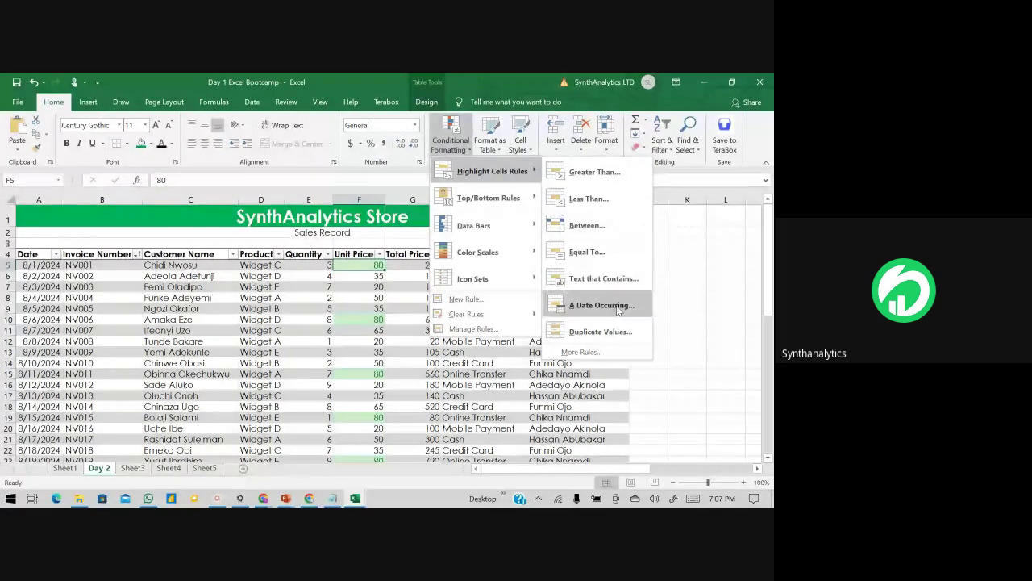
pyautogui.click(582, 172)
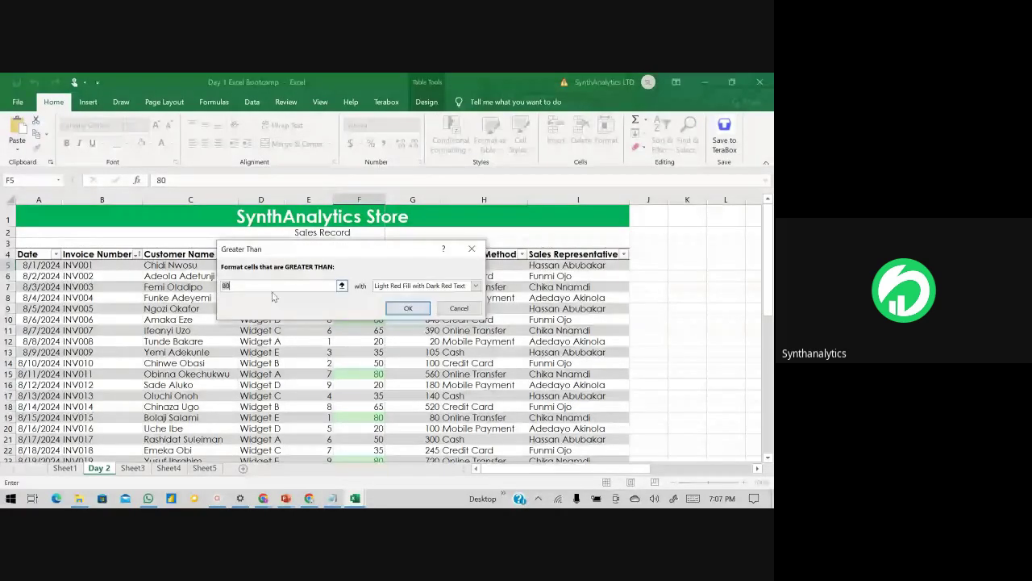
pyautogui.press('BackSpace')
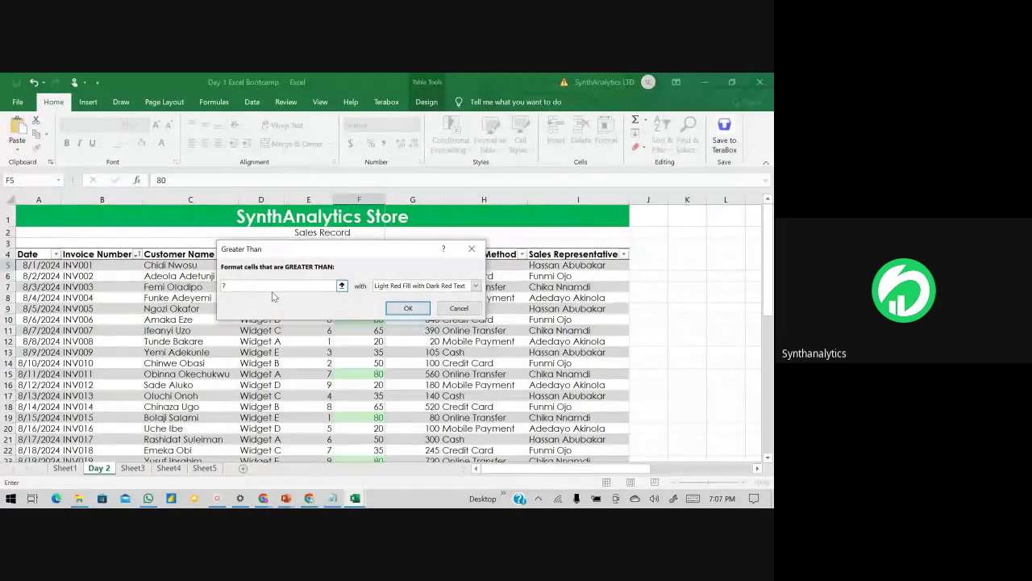
pyautogui.write('65')
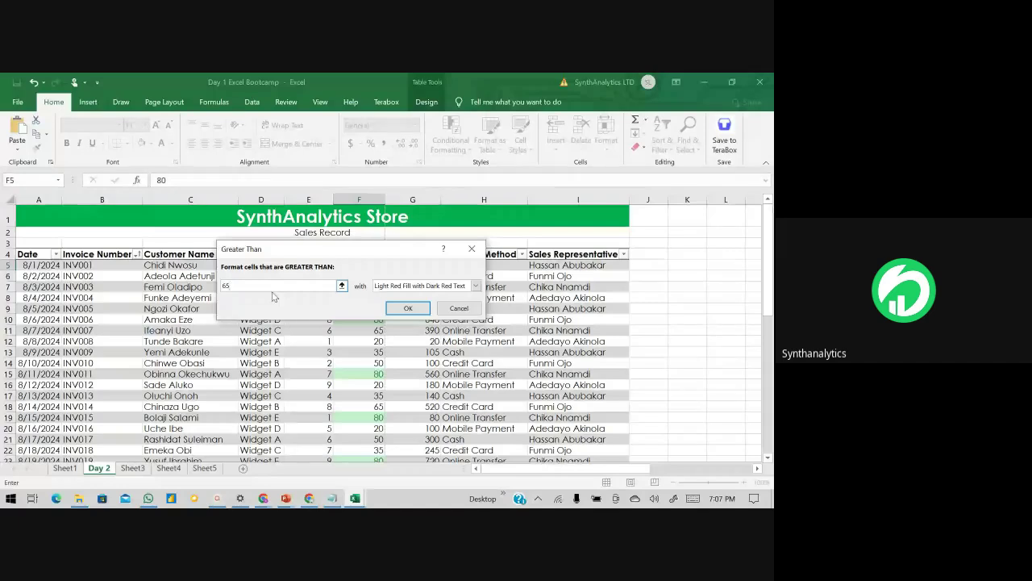
pyautogui.click(407, 307)
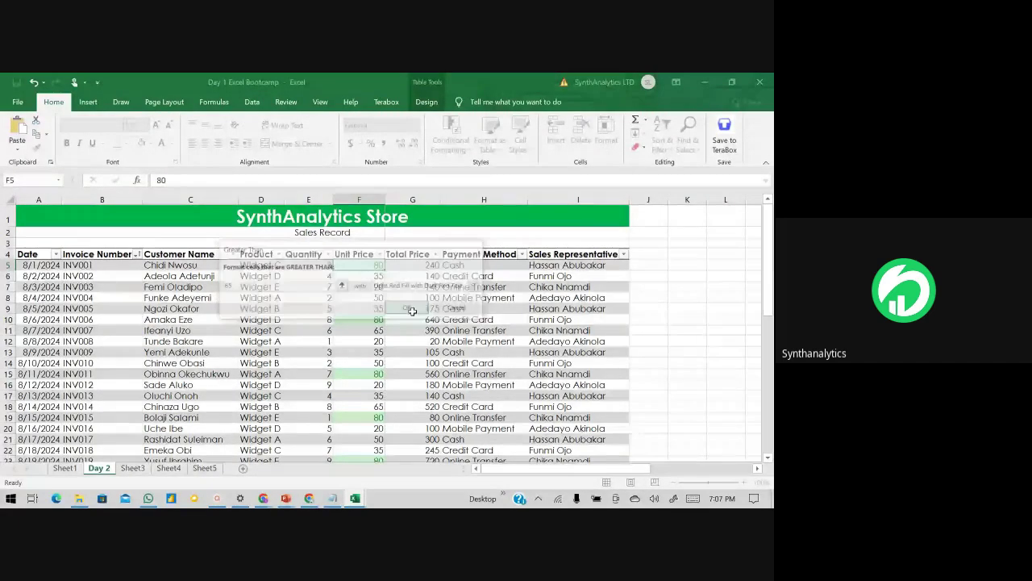
# Step: Check the Unit Price column down to the last rows and undo the Greater Than rule
pyautogui.scroll(-1, 406, 303)
pyautogui.scroll(-7, 406, 303)
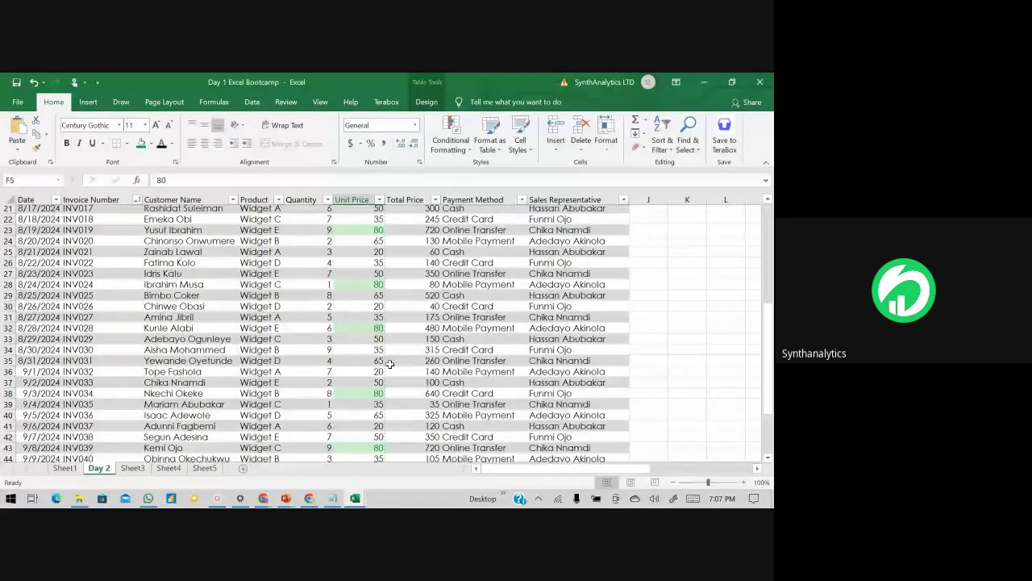
pyautogui.scroll(-2, 379, 375)
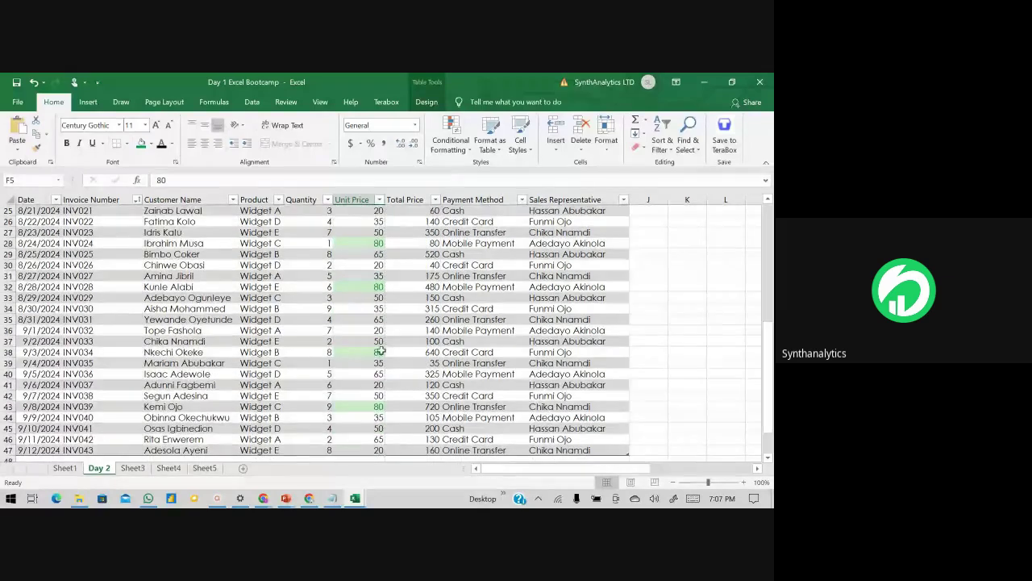
pyautogui.click(379, 374)
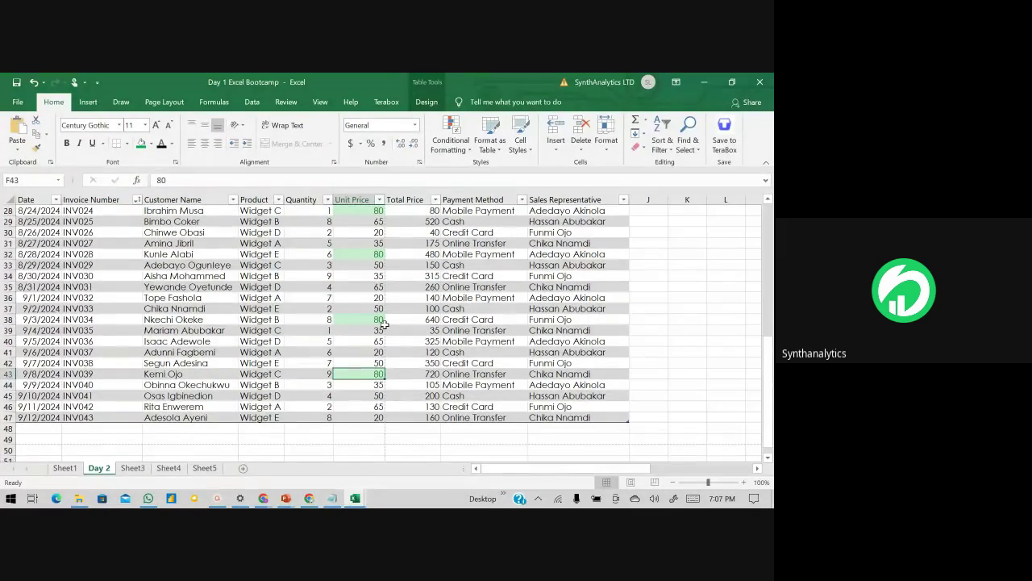
pyautogui.hotkey('ctrl', 'Up')
pyautogui.scroll(-1, 366, 242)
# Step: Clear the conditional formatting rules from all Unit Price cells, F5 to F47
pyautogui.click(367, 214)
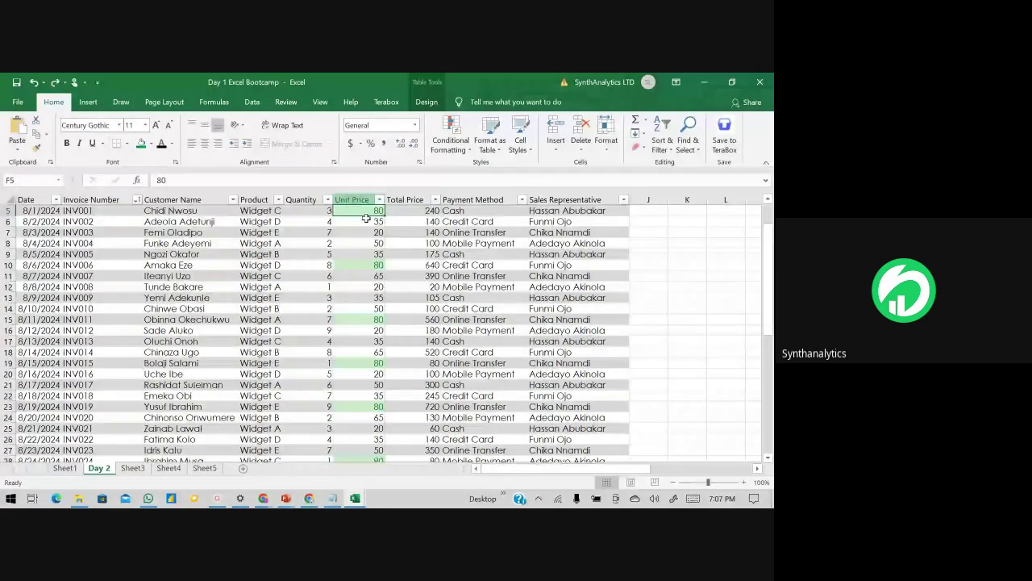
pyautogui.scroll(2, 366, 218)
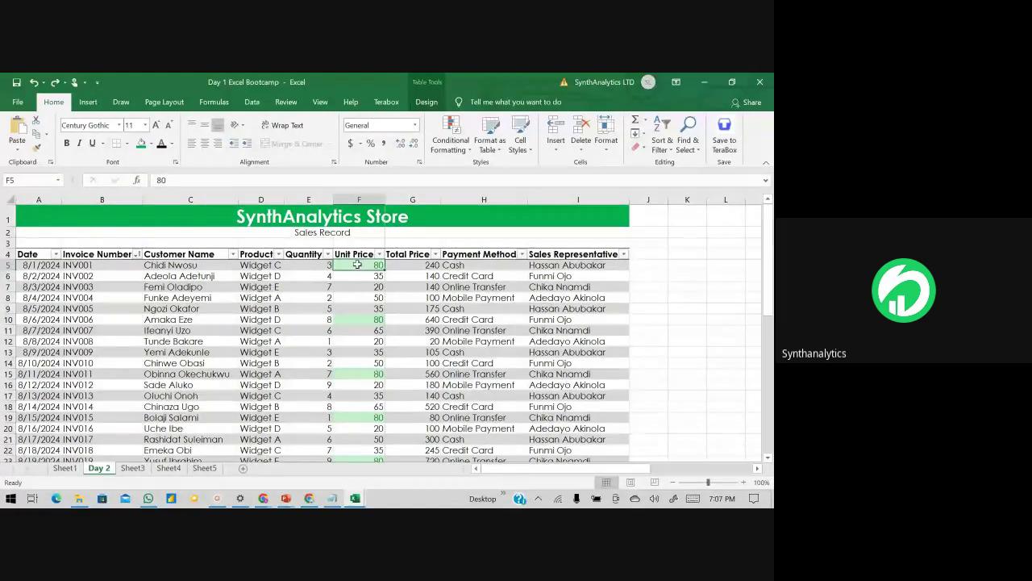
pyautogui.hotkey('ctrl', 'shift', 'Down')
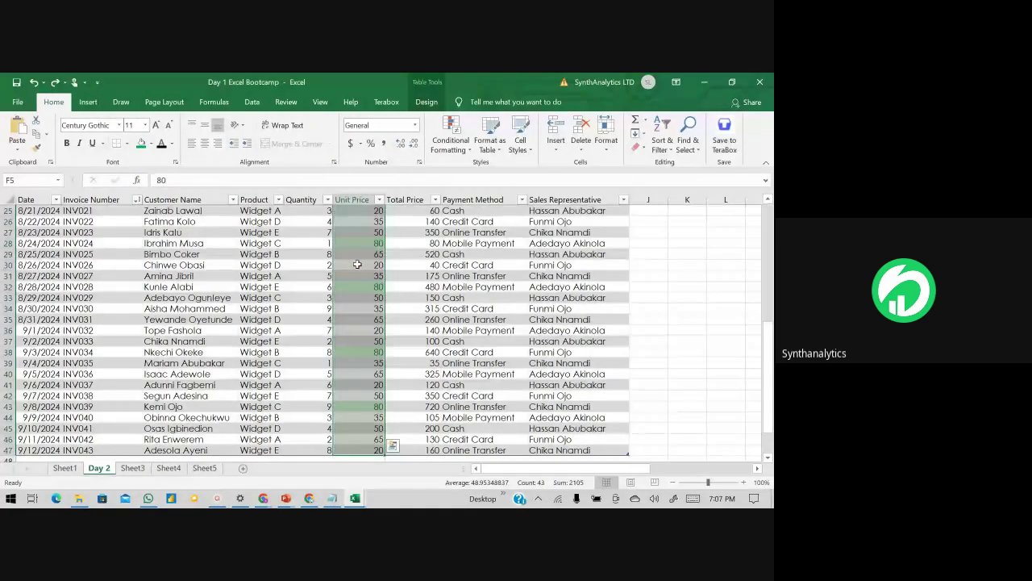
pyautogui.click(456, 153)
pyautogui.moveTo(476, 314)
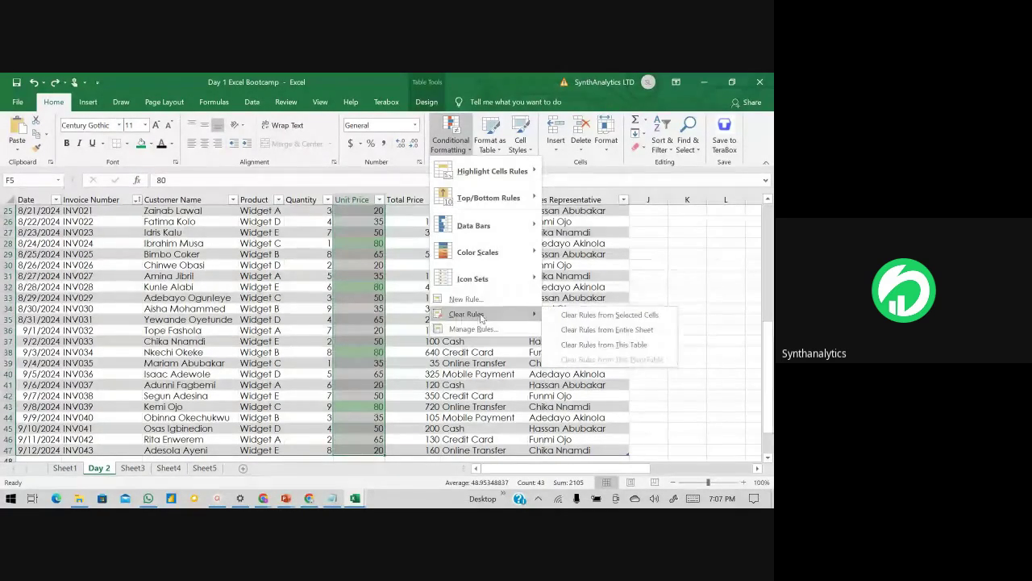
pyautogui.click(589, 315)
# Step: Highlight the unit prices greater than 50 with Light Red Fill with Dark Red Text
pyautogui.scroll(4, 387, 254)
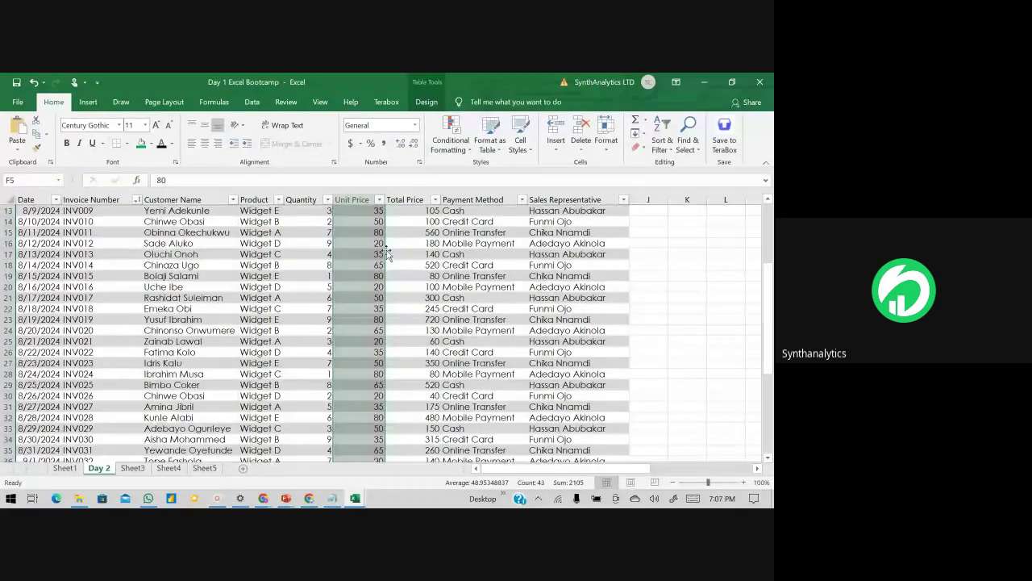
pyautogui.scroll(4, 388, 254)
pyautogui.click(454, 153)
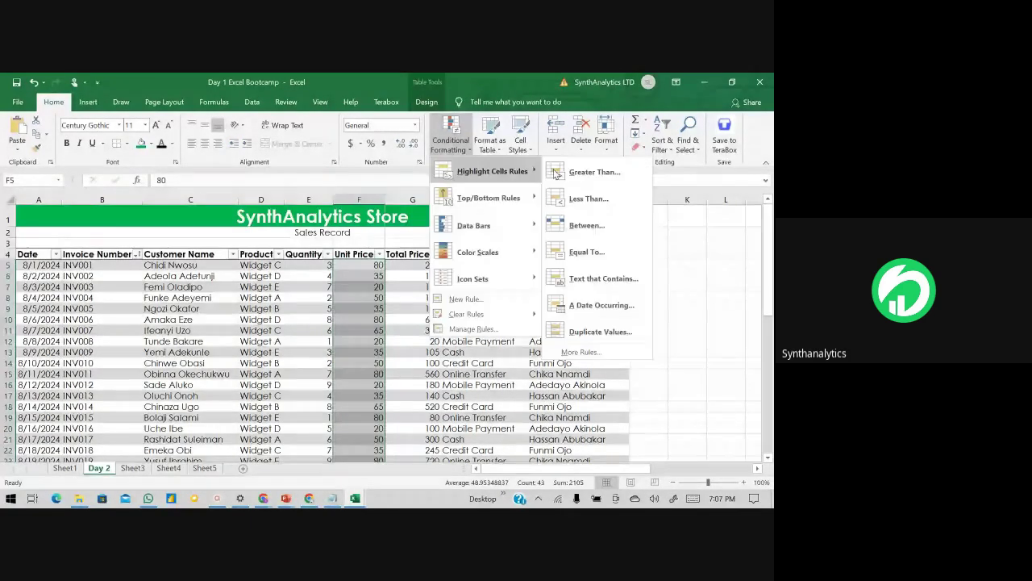
pyautogui.click(585, 173)
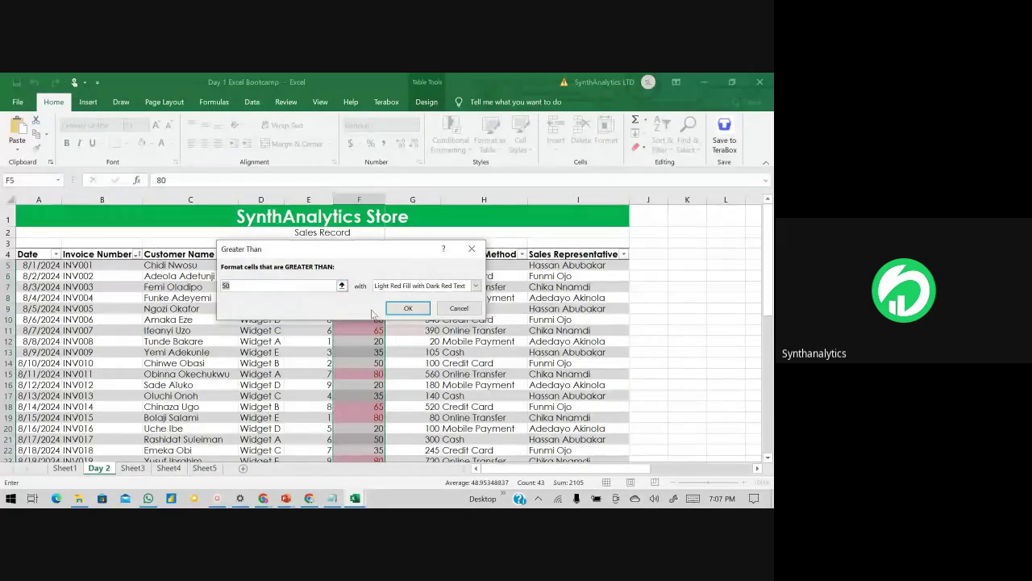
pyautogui.click(418, 308)
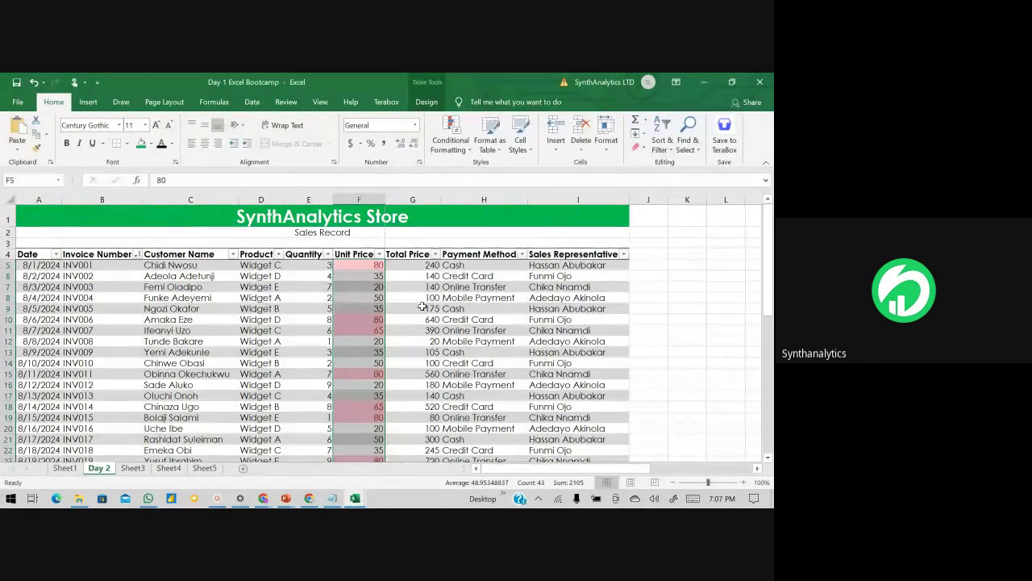
pyautogui.click(423, 308)
# Step: Review the red-highlighted unit prices from the first to the last rows of the sales table
pyautogui.scroll(-1, 382, 282)
pyautogui.scroll(-3, 382, 281)
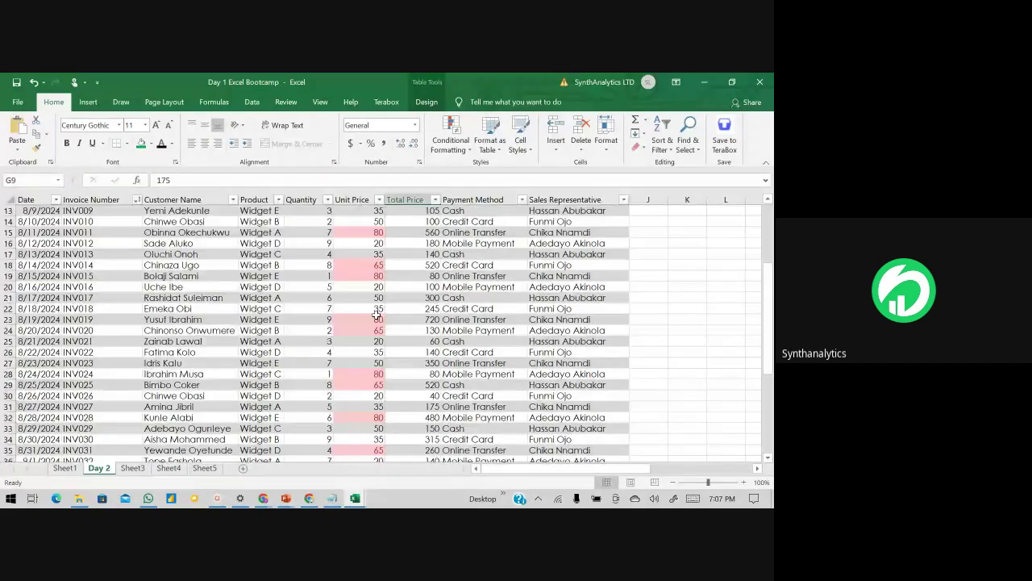
pyautogui.scroll(-6, 377, 315)
pyautogui.scroll(4, 370, 377)
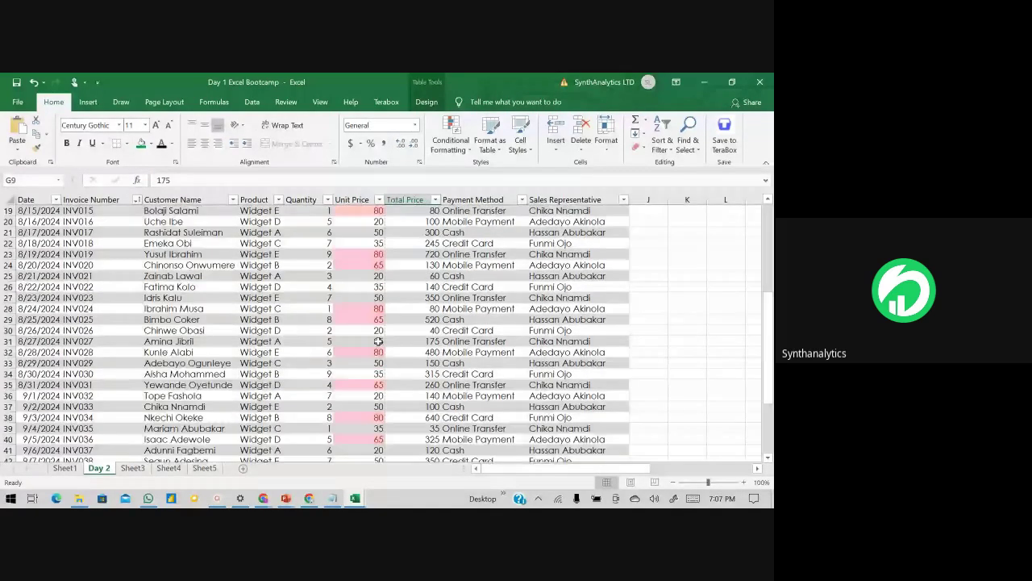
pyautogui.scroll(6, 378, 341)
# Step: Look over the Highlight Cells Rules and Top/Bottom Rules options without applying any rule
pyautogui.click(450, 137)
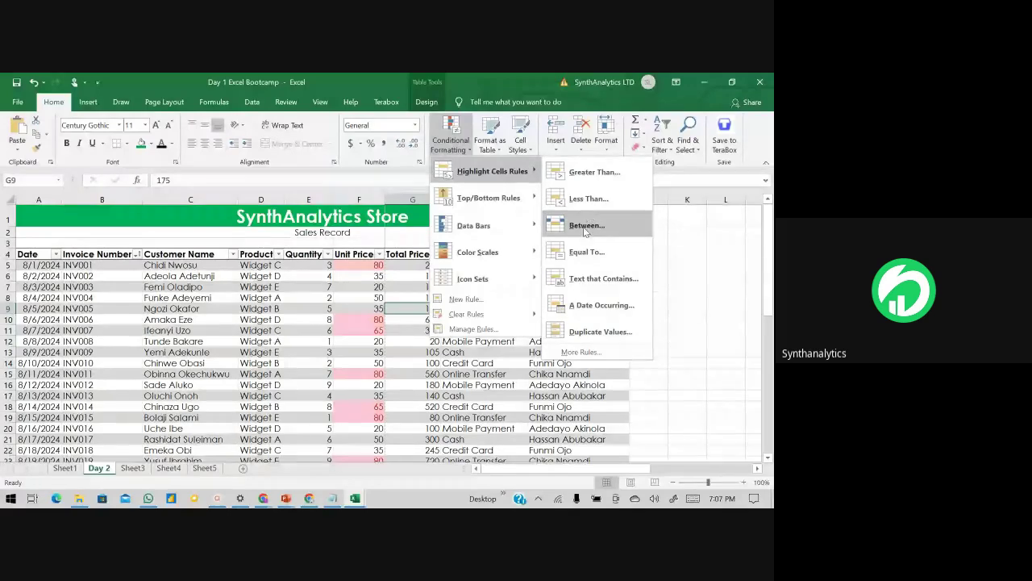
pyautogui.moveTo(502, 199)
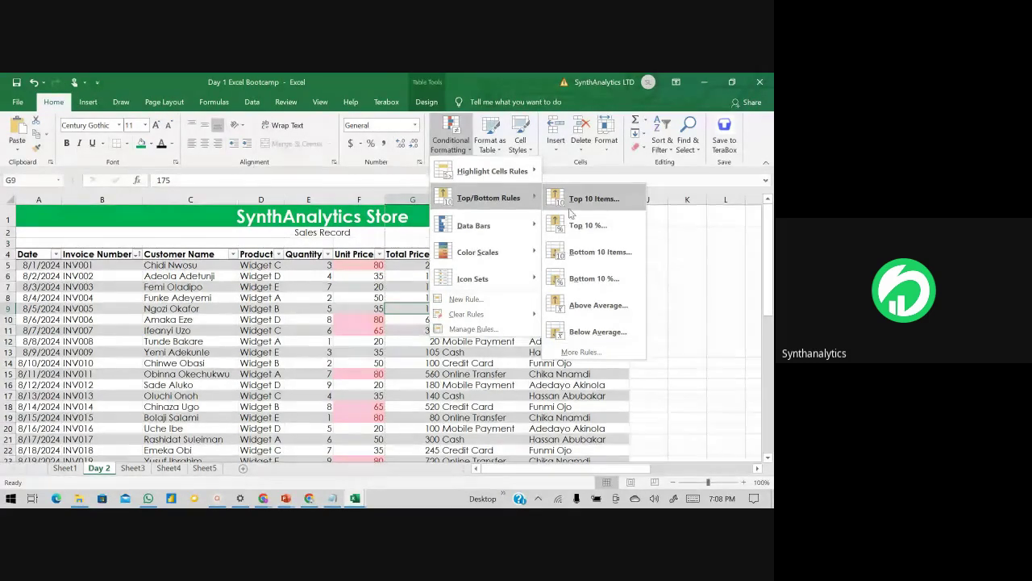
pyautogui.click(347, 267)
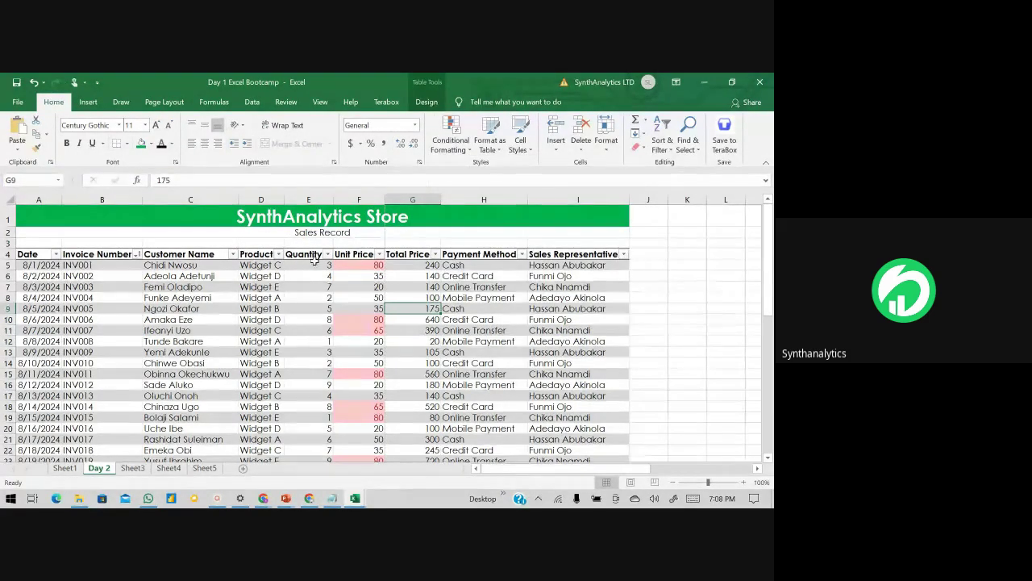
pyautogui.click(324, 267)
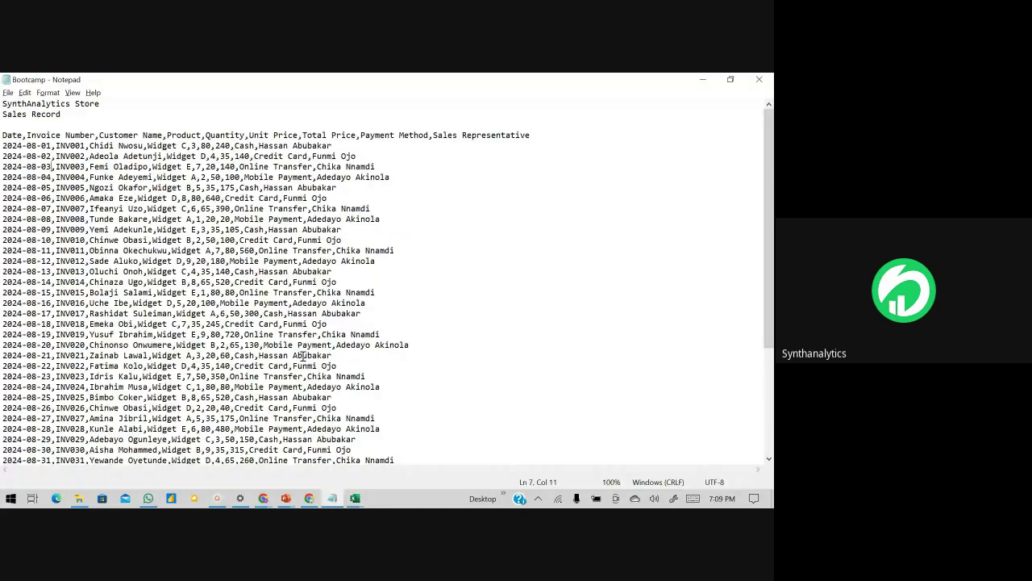
# Step: Switch to the Bootcamp text file in Notepad and look through its comma-separated sales records
pyautogui.click(332, 499)
pyautogui.click(288, 281)
pyautogui.click(159, 147)
pyautogui.scroll(-5, 203, 177)
pyautogui.scroll(5, 202, 201)
# Step: Switch to the Google Meet call in Chrome, mute the microphone and stop presenting the screen
pyautogui.hotkey('alt', 'Tab')
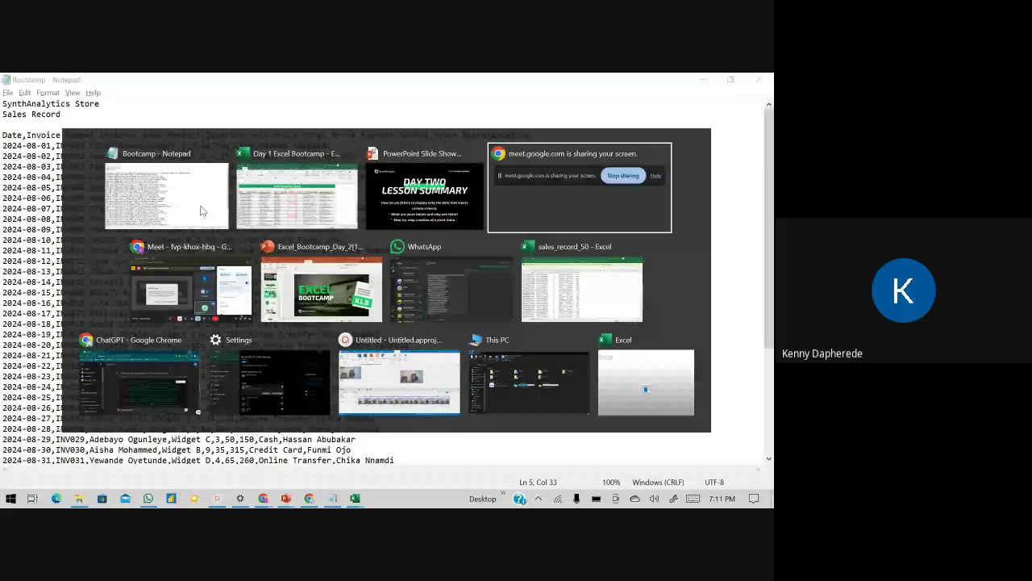
pyautogui.hotkey('alt', 'Tab')
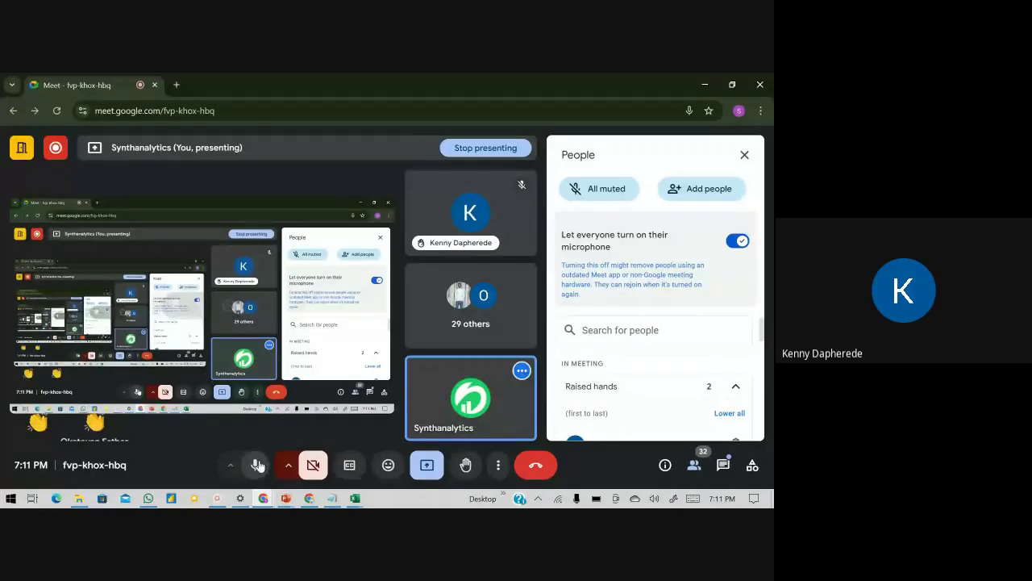
pyautogui.click(259, 465)
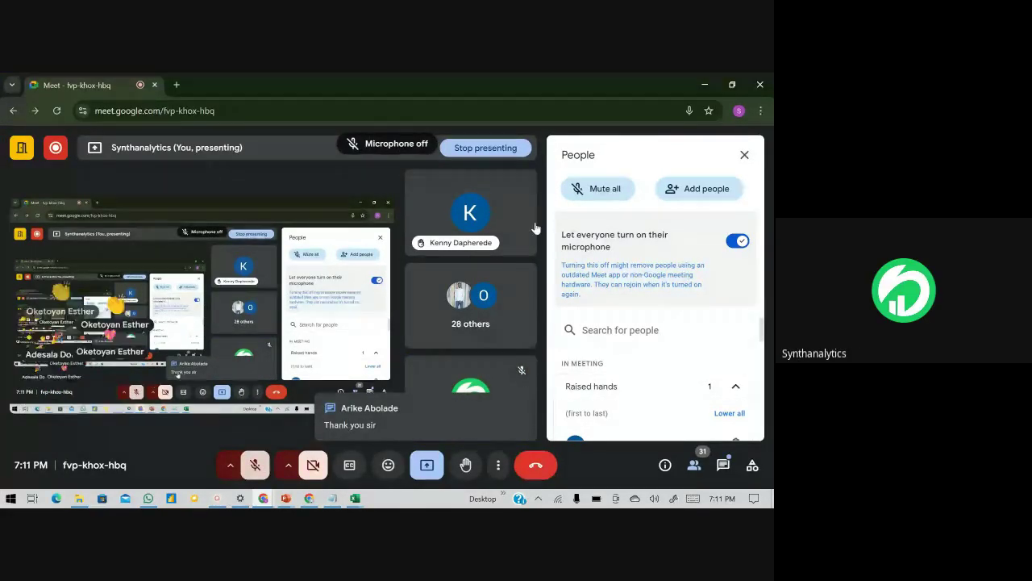
pyautogui.click(488, 148)
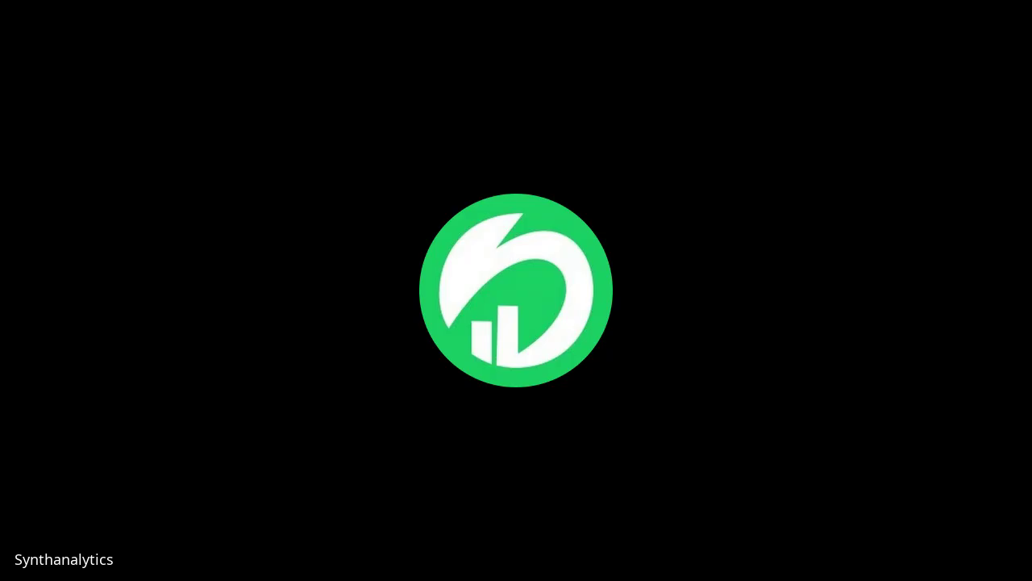